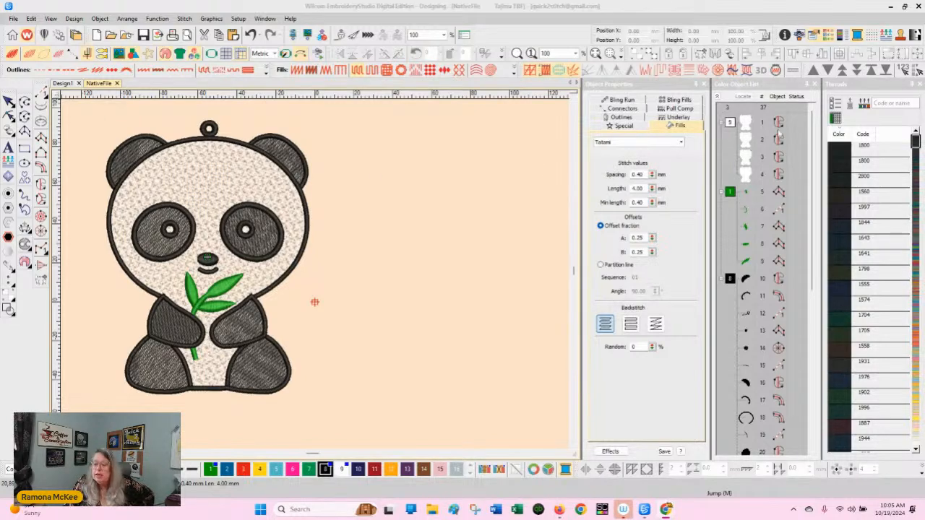
Step: Float the Color-Object List over the workspace and enlarge it to examine the objects' types and stitch counts
left_click(781, 85)
left_click_drag(782, 86, 410, 110)
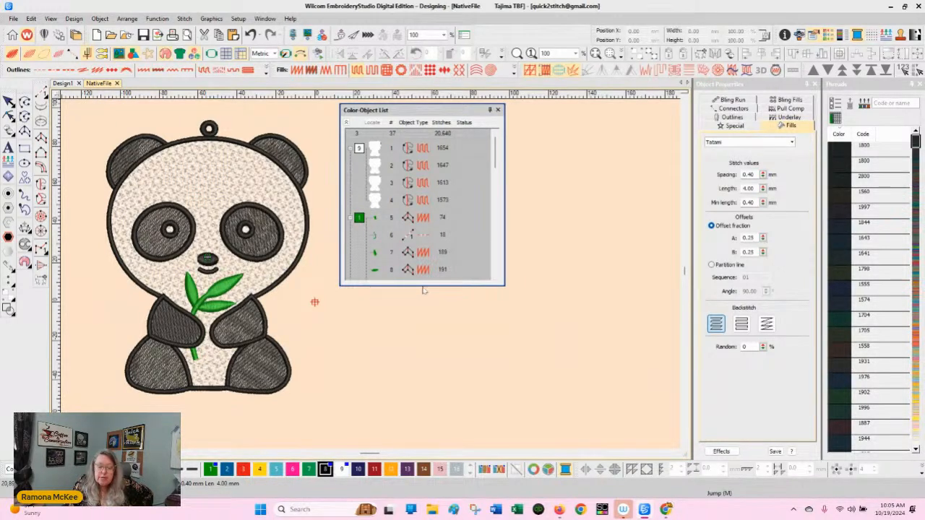
left_click_drag(412, 286, 380, 442)
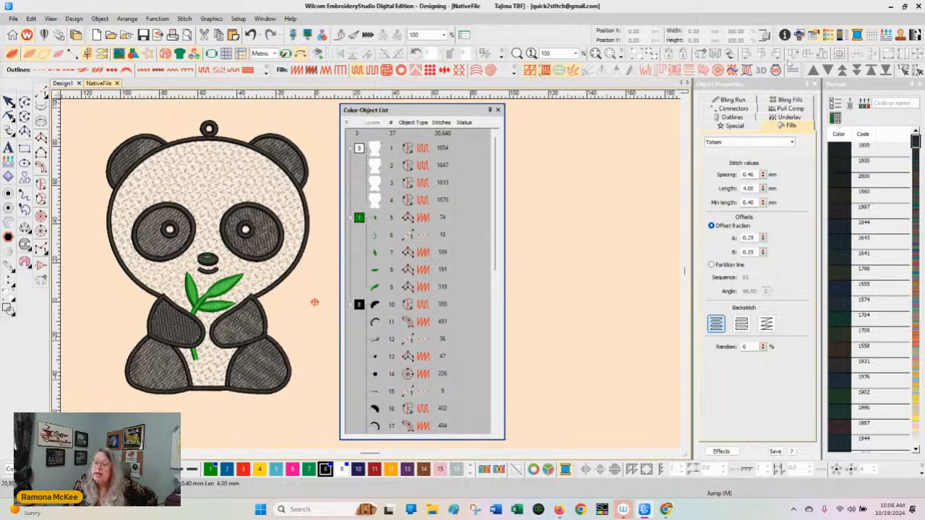
Step: Open Design Information in an enlarged floating window and examine the native panda file's design details, including its EMB grade
left_click(785, 36)
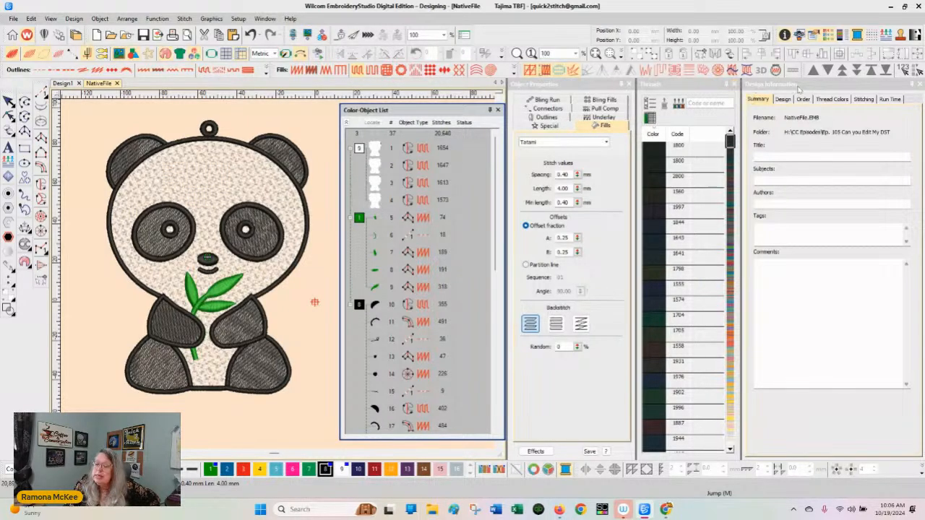
left_click_drag(794, 87, 507, 114)
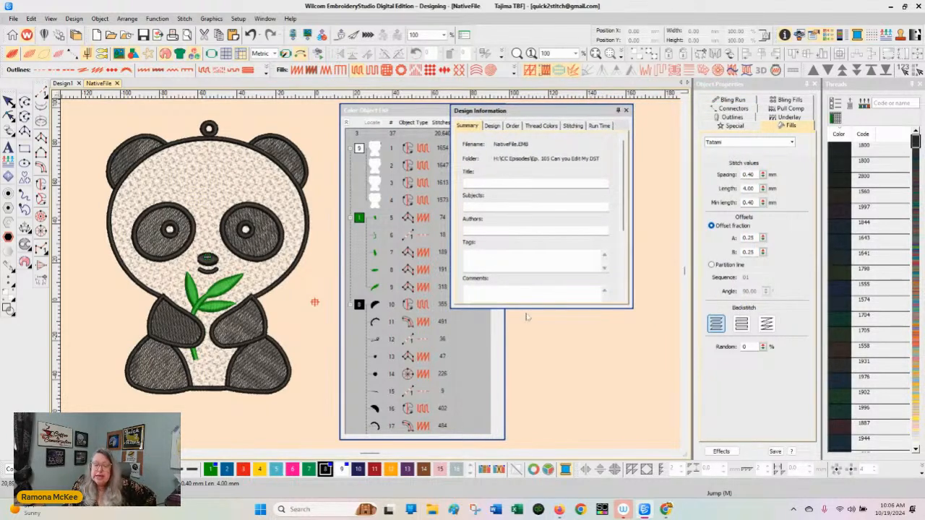
left_click_drag(527, 309, 520, 437)
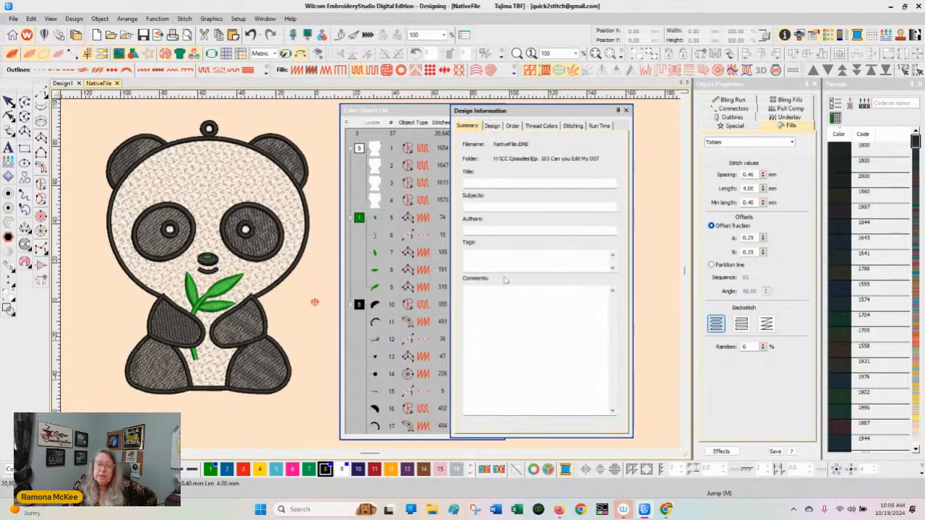
left_click(492, 125)
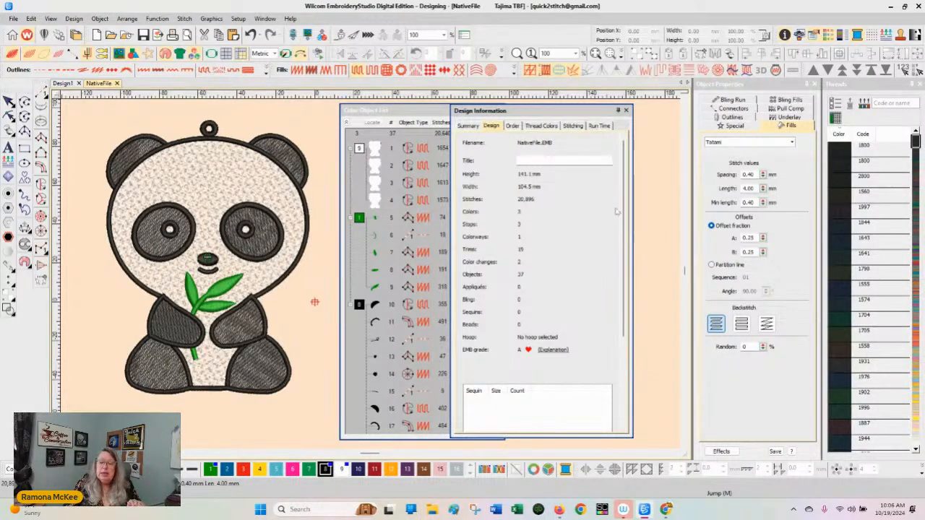
Step: Dock the Color-Object List back beside the design and close Design Information
left_click_drag(547, 114, 678, 132)
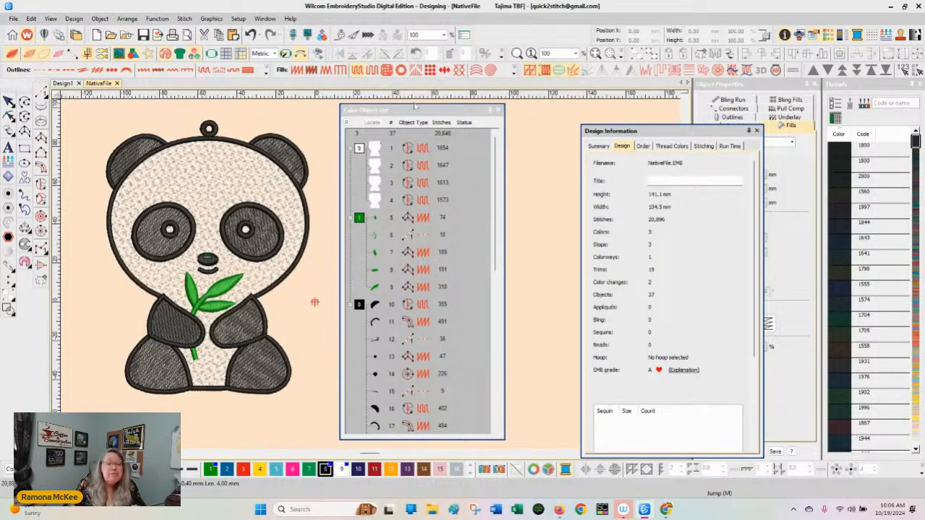
left_click_drag(689, 130, 224, 91)
left_click_drag(424, 112, 683, 120)
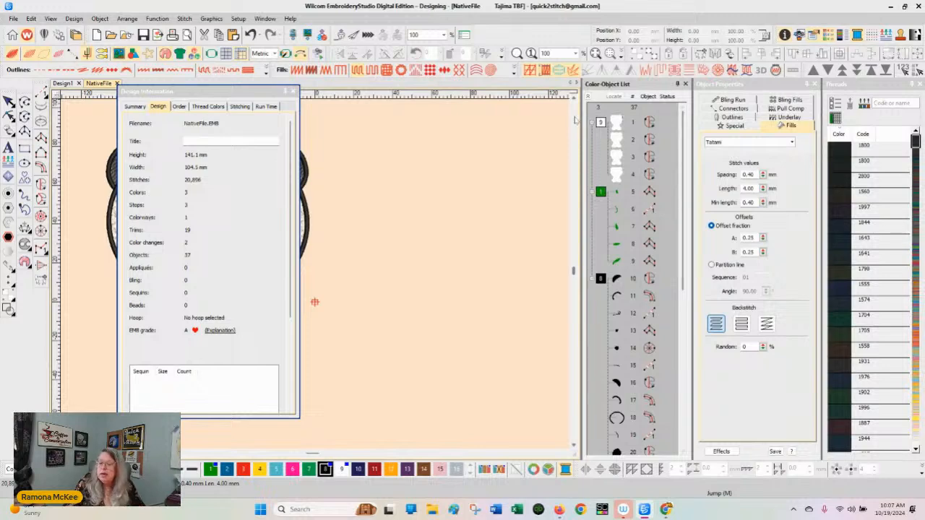
left_click_drag(249, 92, 697, 125)
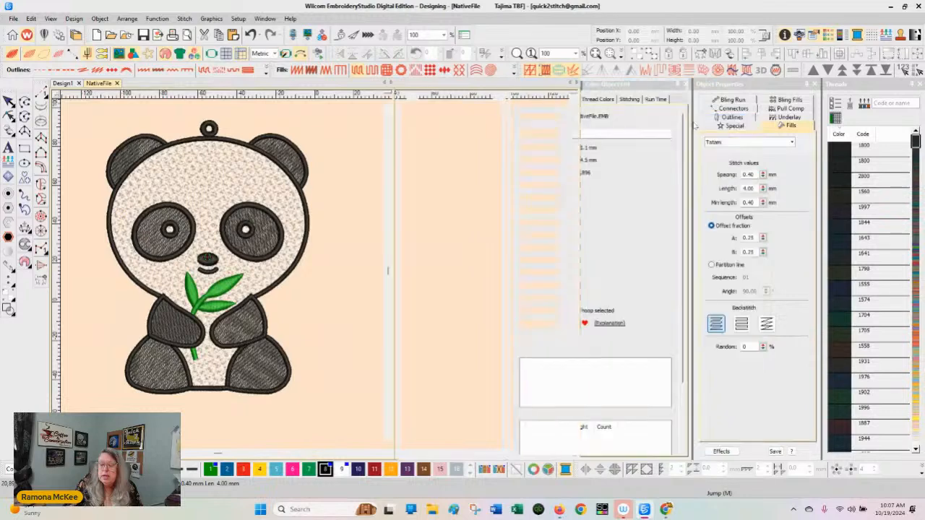
left_click(685, 83)
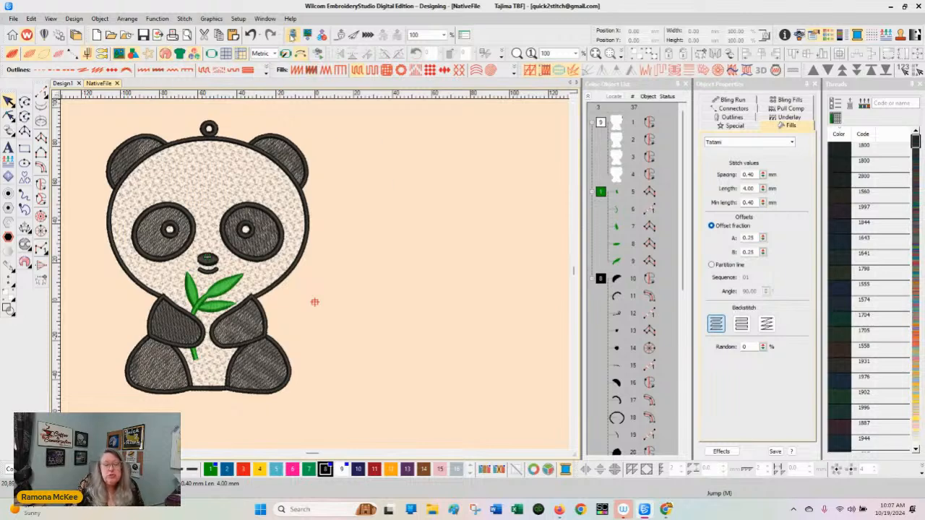
Step: Import PES File.PES into the native design and place the smaller panda beside the original without overlap
left_click(292, 34)
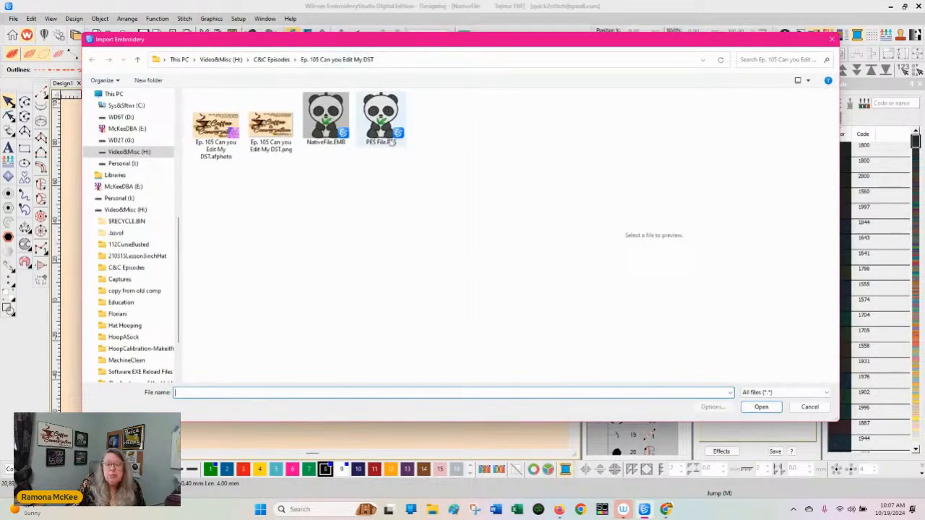
left_click(382, 123)
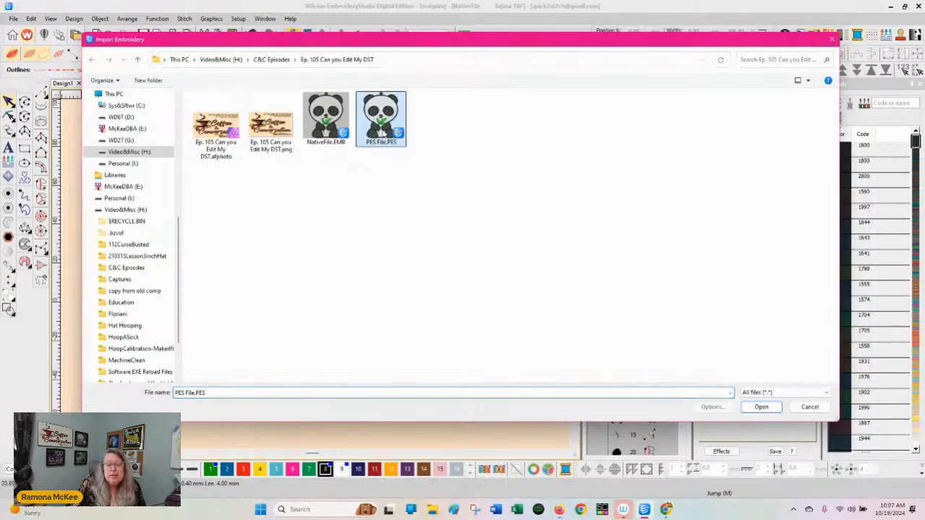
left_click(762, 408)
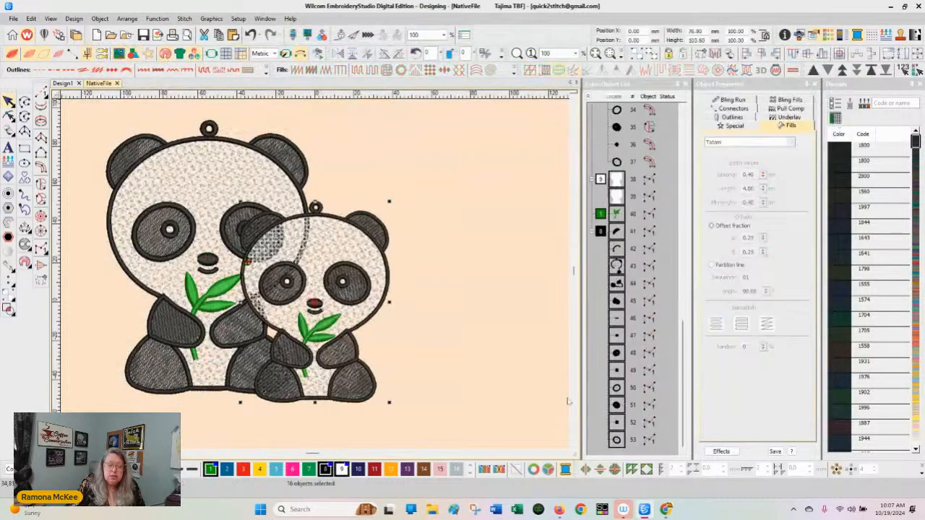
left_click_drag(359, 327, 446, 225)
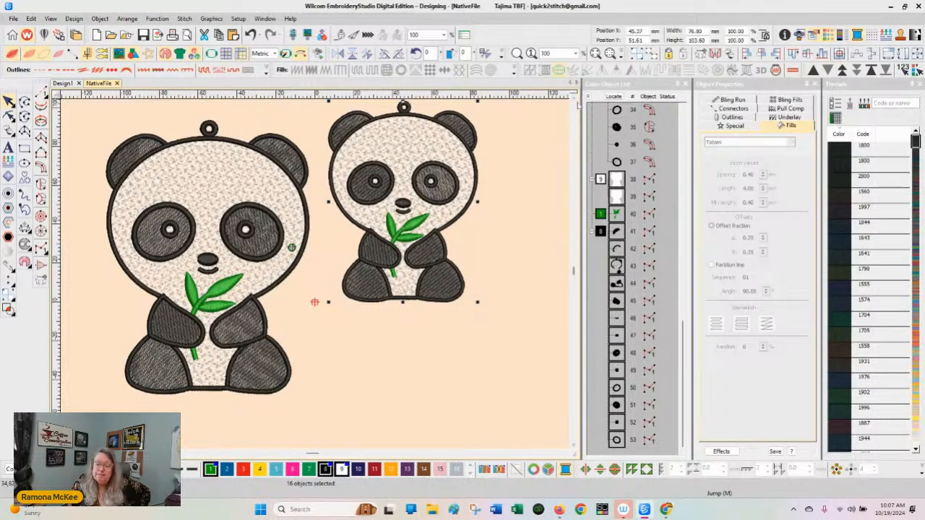
left_click(576, 102)
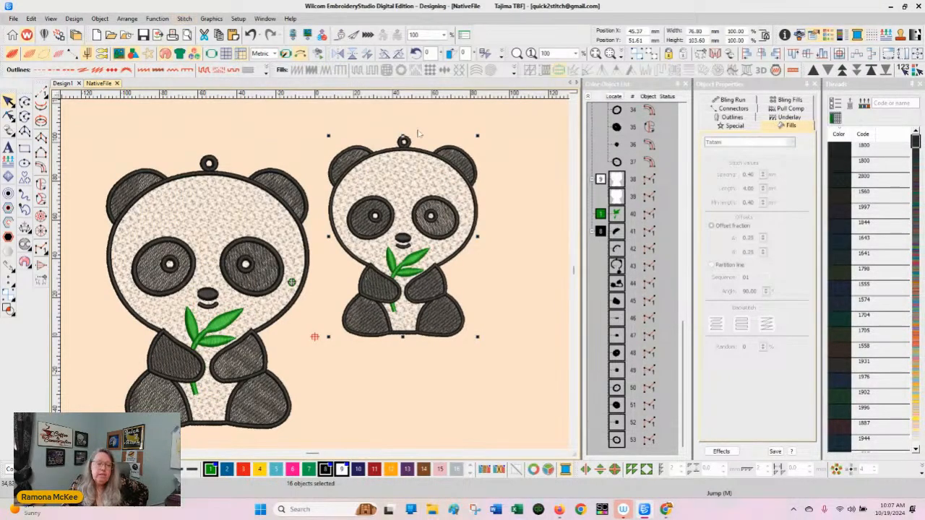
Step: Cut the imported panda out of the native file and give a new blank design a light orange background
right_click(404, 178)
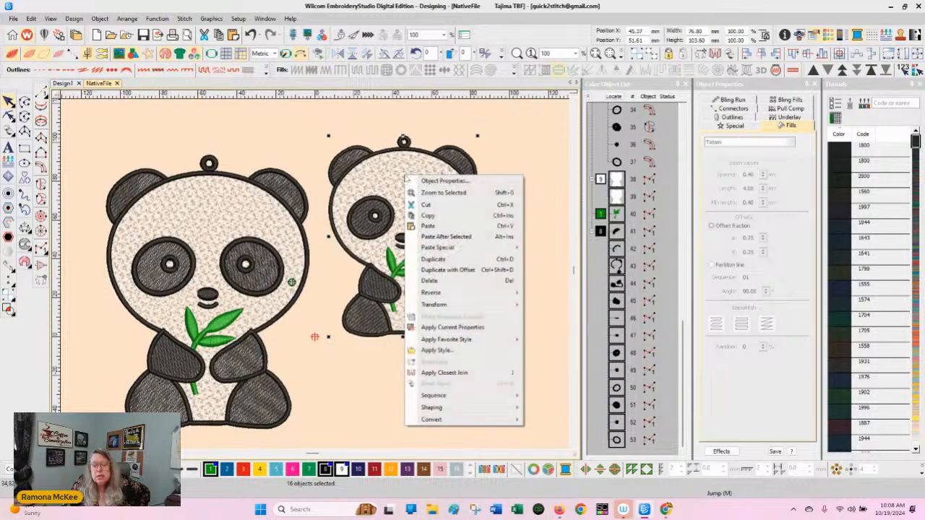
left_click(426, 206)
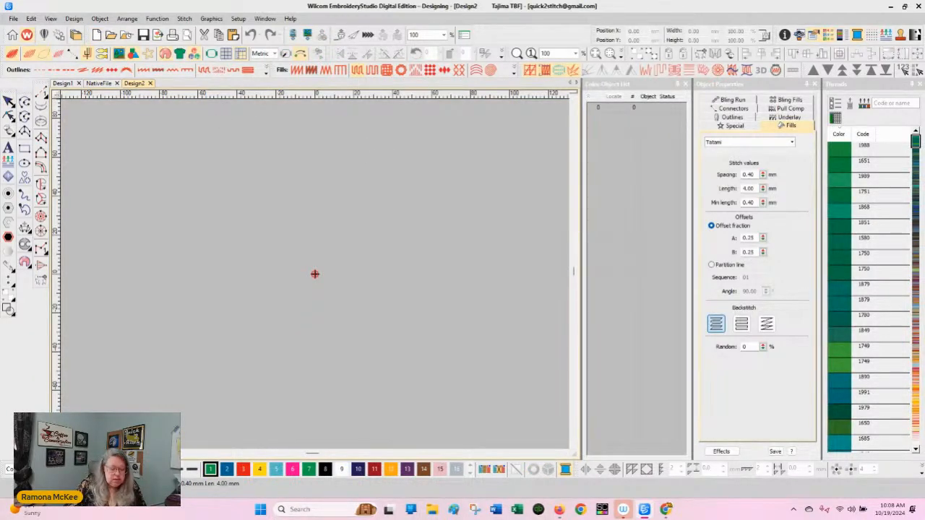
left_click(168, 470)
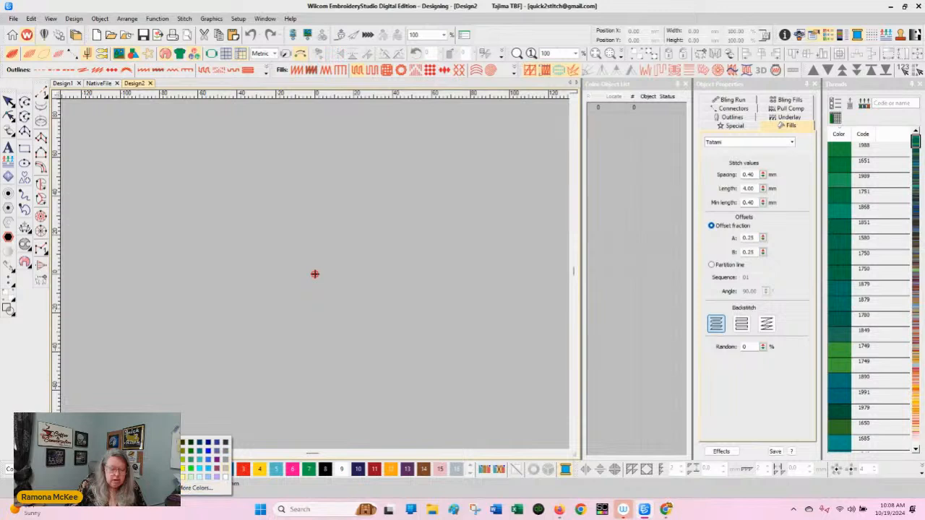
left_click(173, 475)
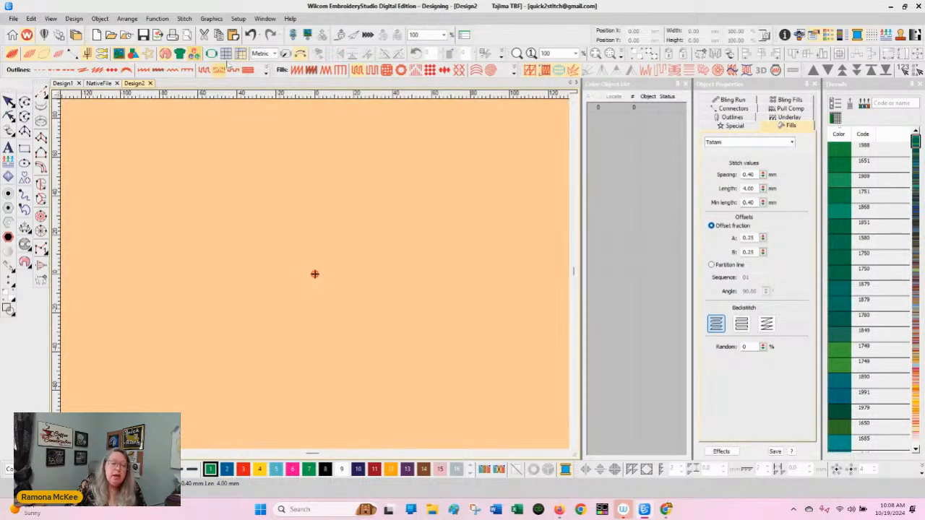
Step: Paste the cut panda into the new blank design
left_click(233, 35)
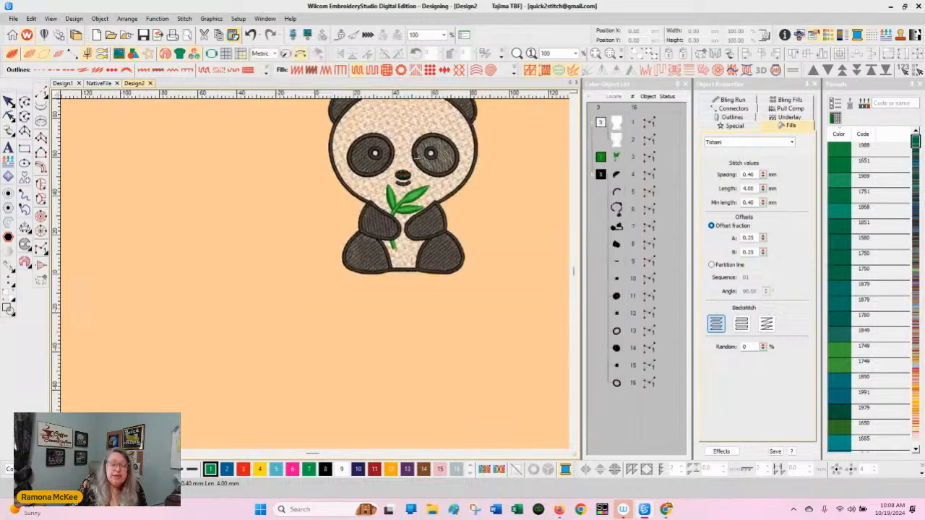
left_click_drag(292, 256, 293, 256)
left_click(251, 36)
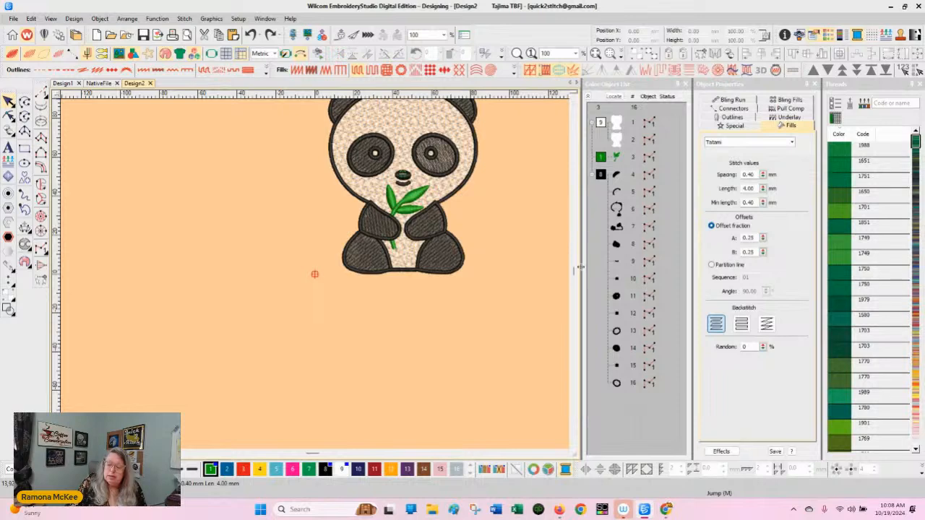
Step: Try to move the whole pasted panda down toward the design origin, and undo the move
scroll(573, 271, "up", 3)
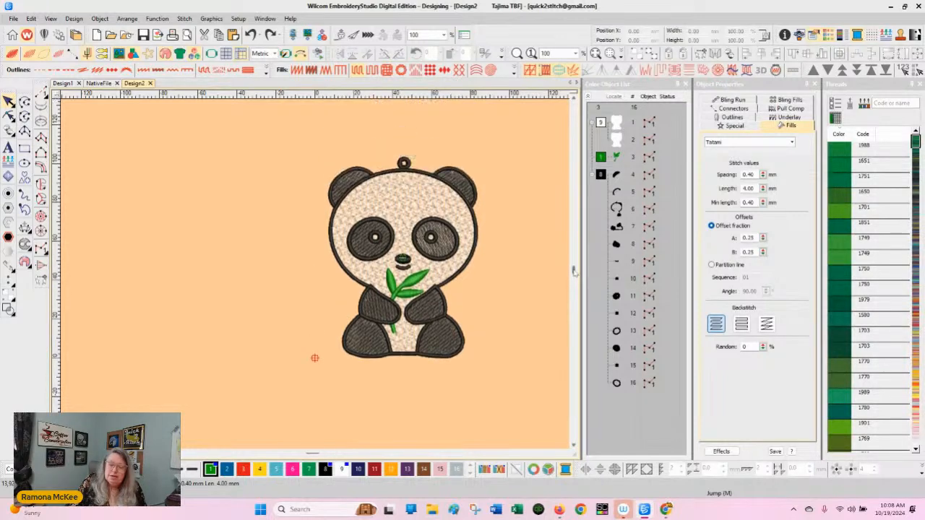
left_click_drag(272, 112, 435, 349)
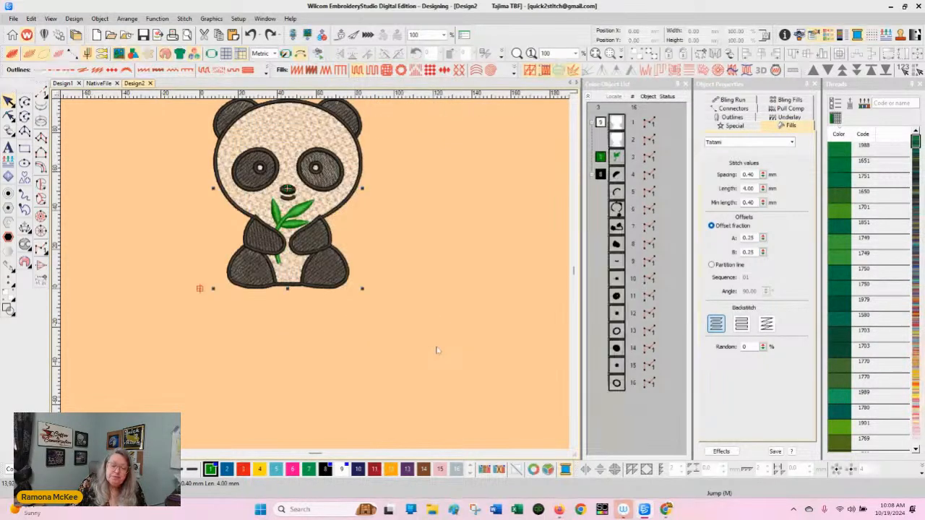
left_click_drag(290, 154, 206, 239)
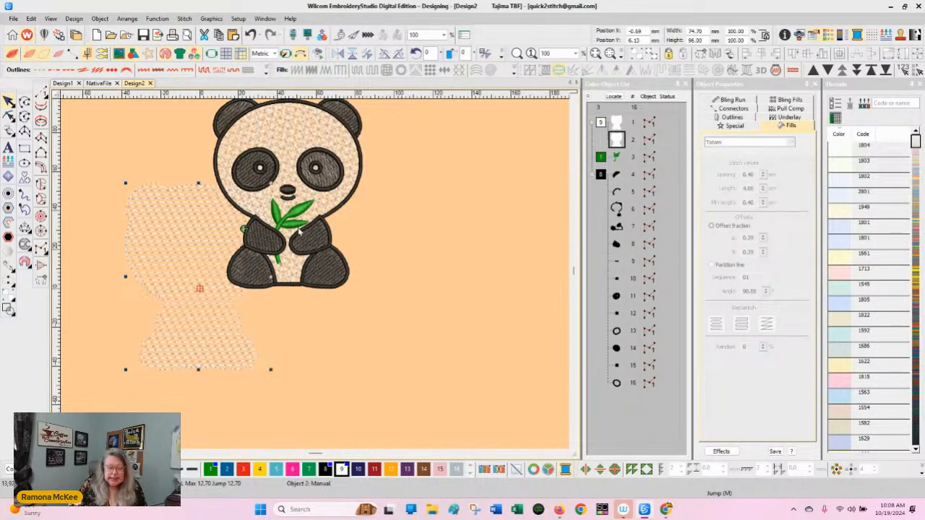
key("ctrl+z")
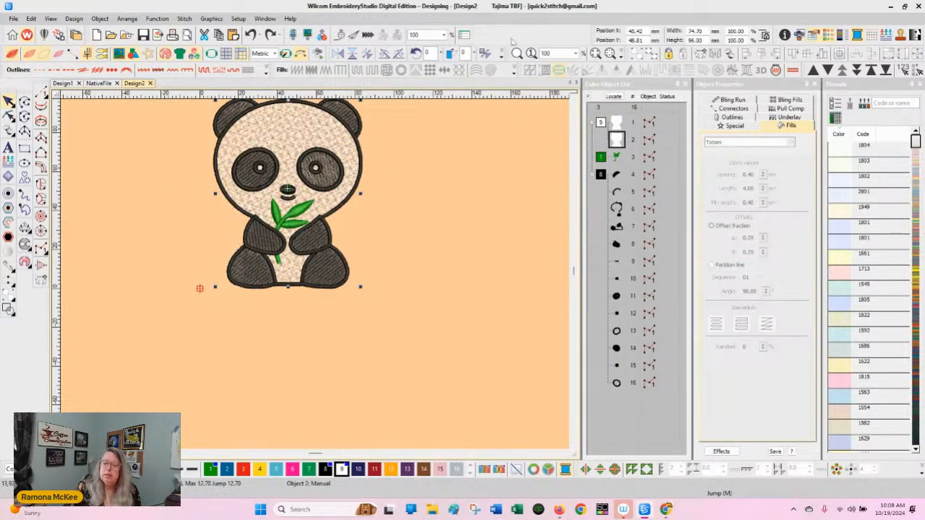
Step: Try moving the panda with objects 1 through 16 as the selection, delete the shifted white fill, and undo both changes
left_click(616, 123)
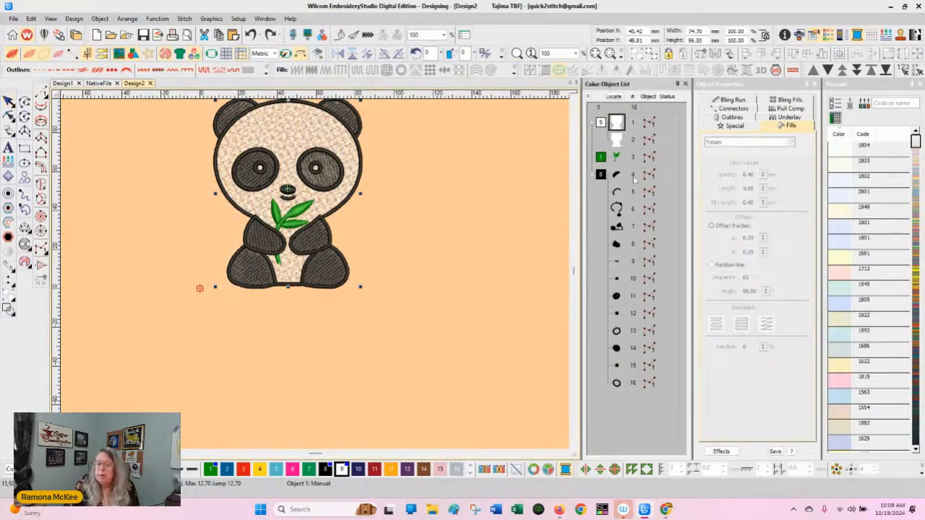
left_click(619, 385, "shift")
left_click_drag(290, 144, 160, 264)
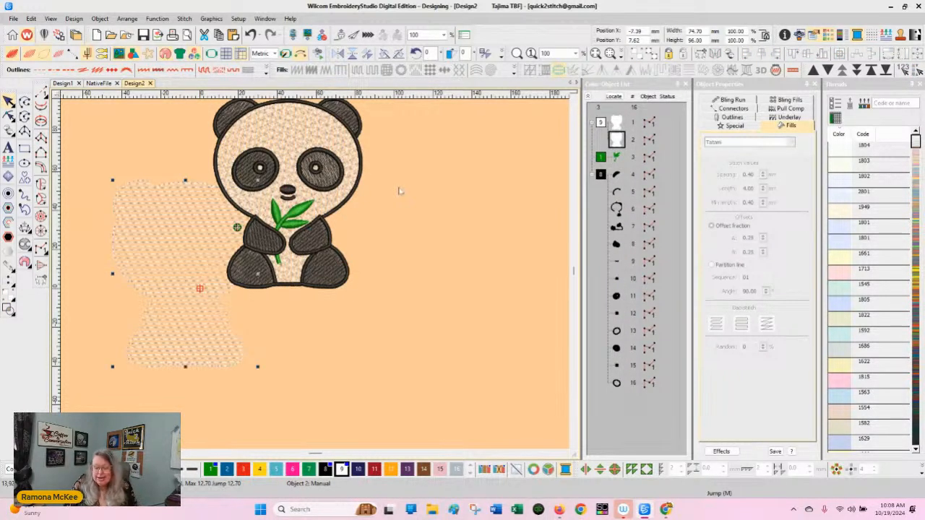
key("Delete")
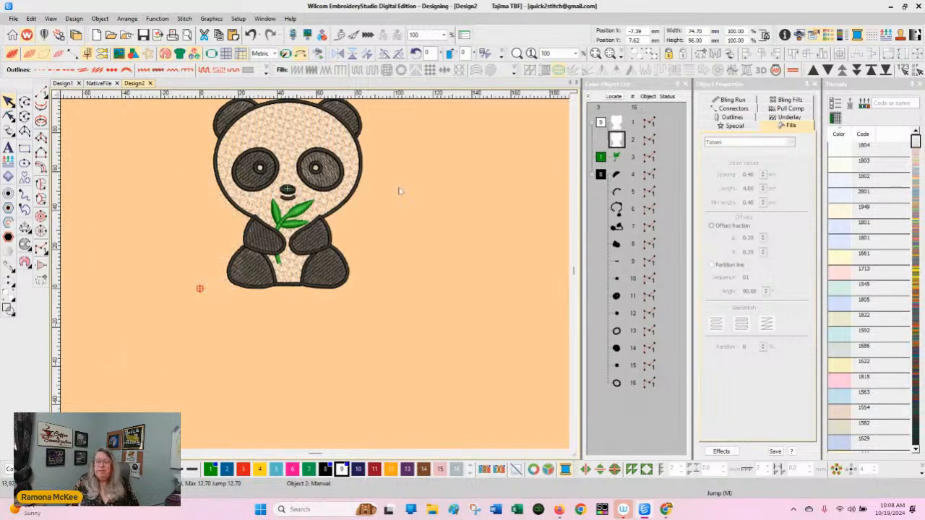
left_click(250, 35)
left_click(250, 35)
Step: Reselect all 16 objects in the color-object sequence, try again to move the panda onto the origin, and undo it
left_click(616, 124)
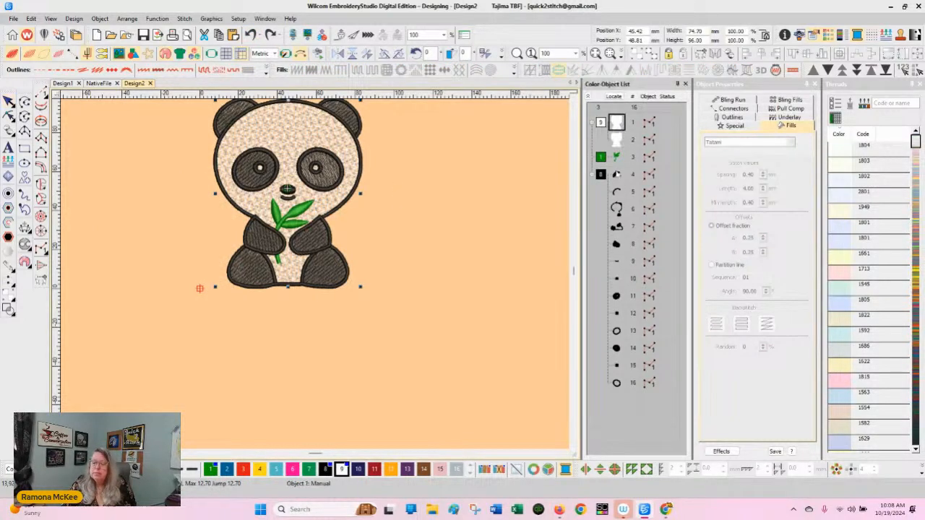
left_click(626, 387, "shift")
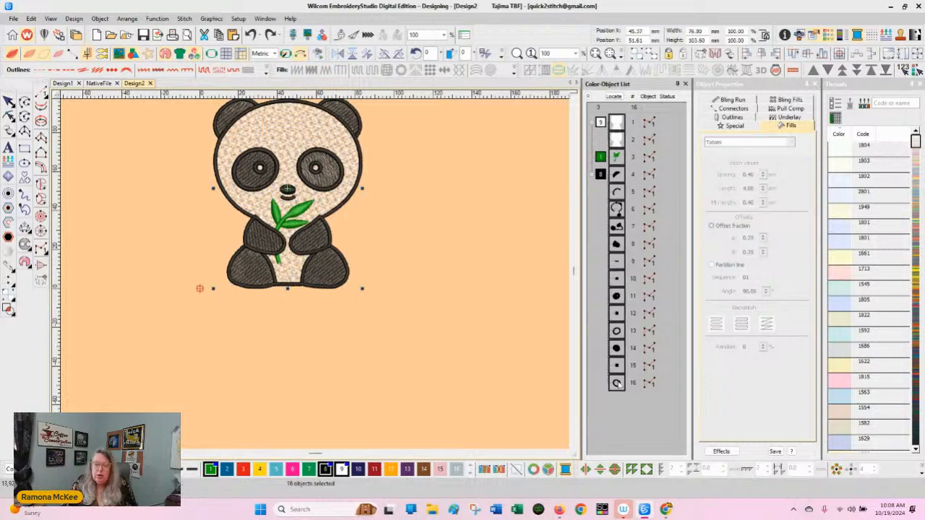
left_click_drag(291, 136, 202, 242)
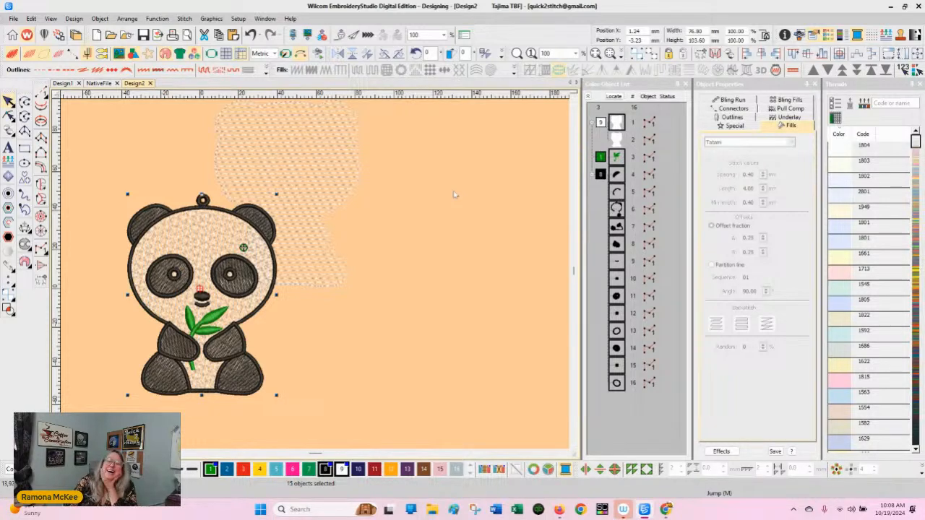
left_click(250, 35)
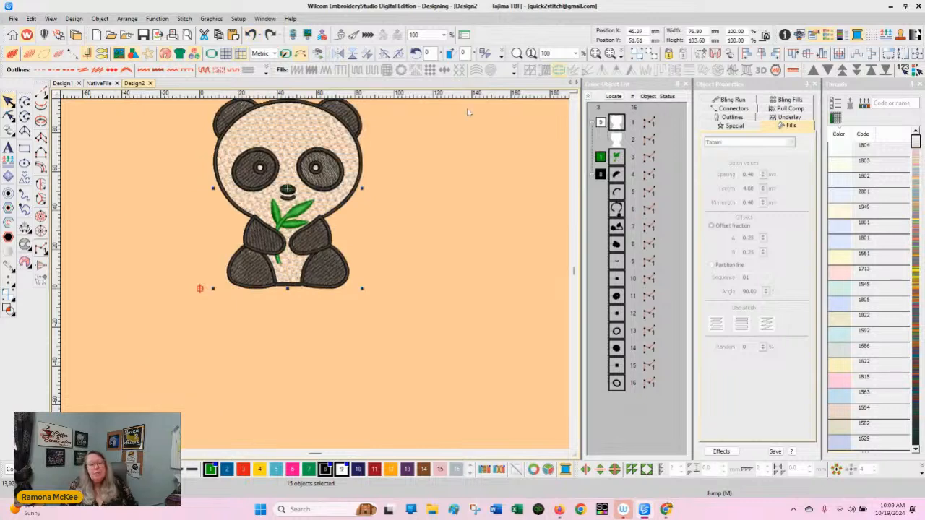
Step: Bring the whole panda into view and examine its details and EMB grade in Design Information
left_click(576, 100)
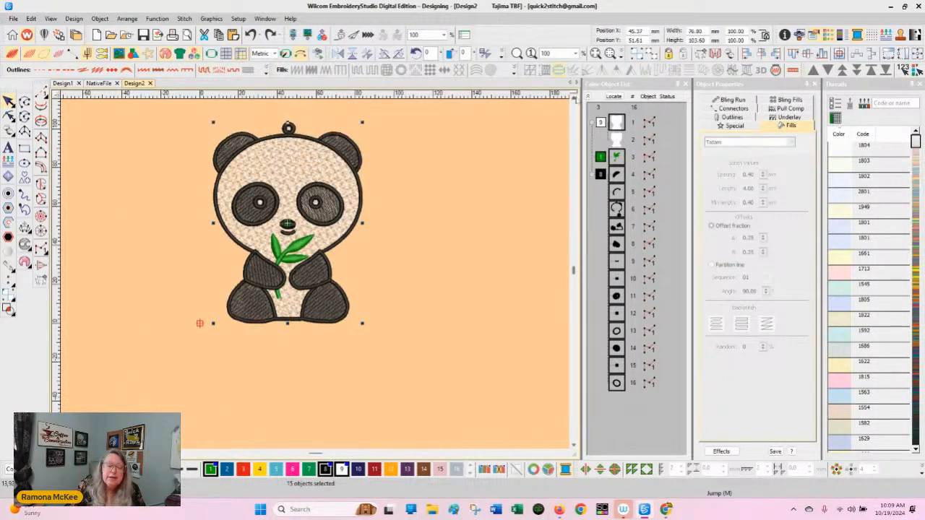
left_click(575, 100)
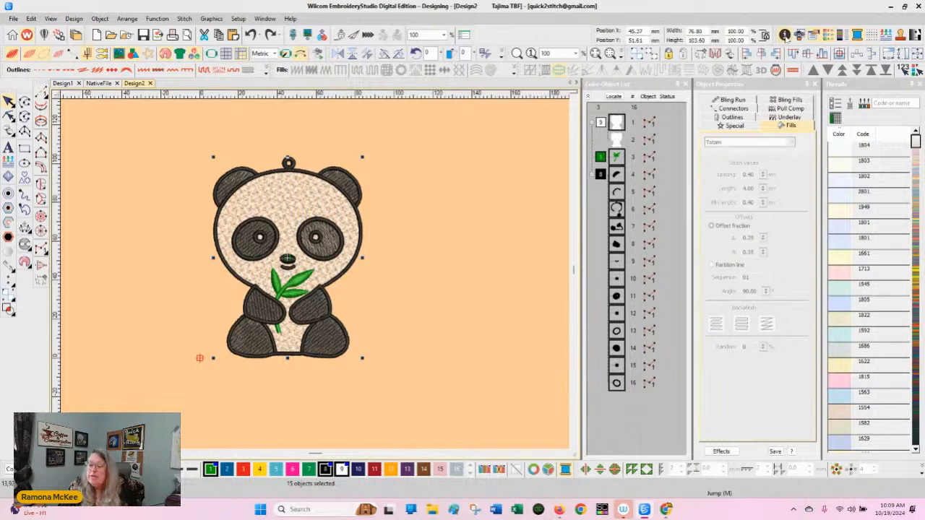
left_click(786, 35)
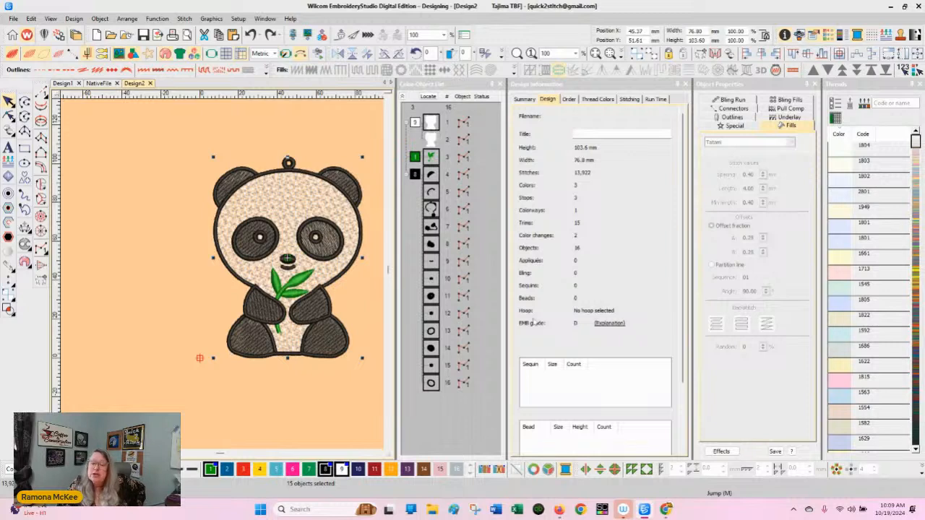
Step: Close Design Information, select the whole panda, and show the first white fill's stitch points with the Reshape tool at full view
left_click(686, 84)
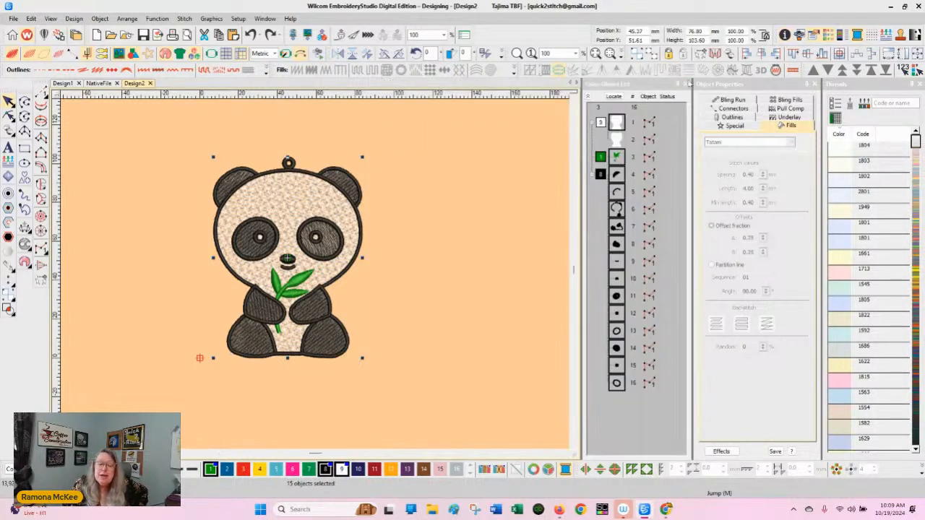
left_click(530, 391)
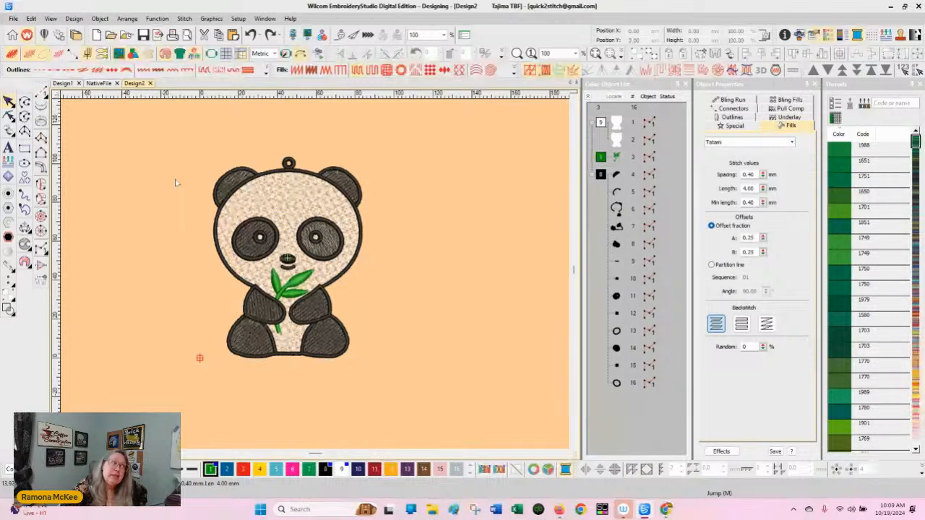
left_click_drag(146, 127, 444, 435)
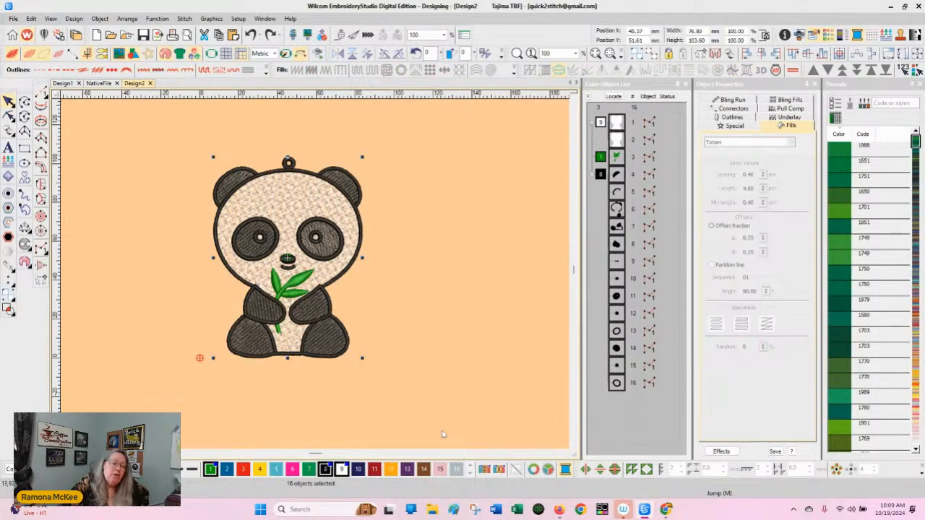
left_click(10, 116)
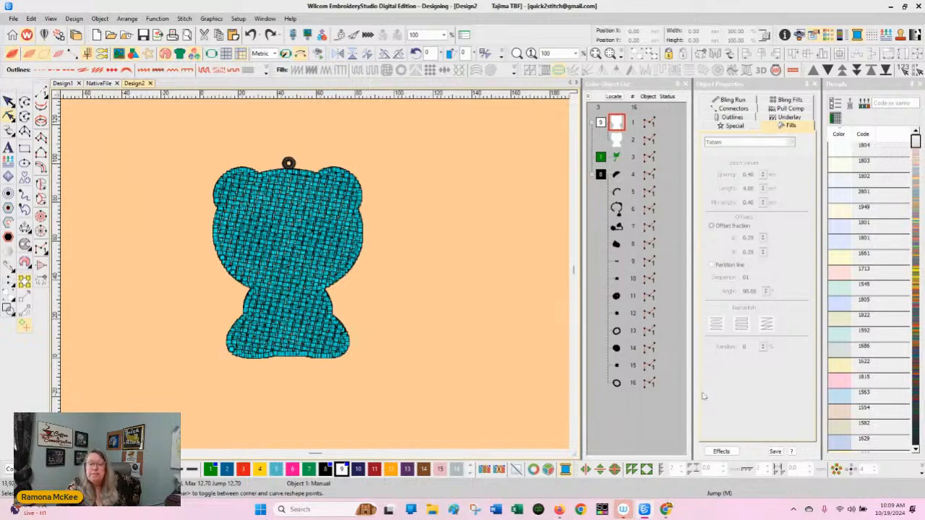
left_click(444, 34)
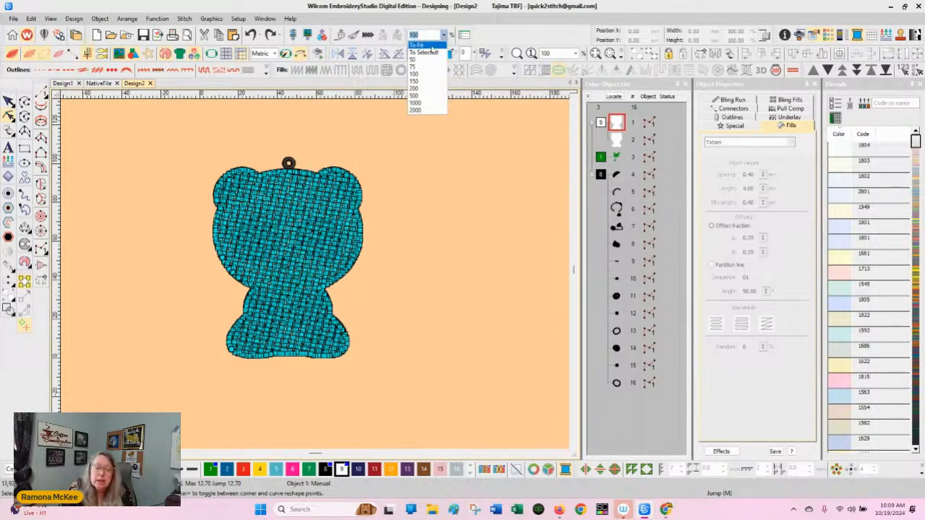
left_click(432, 46)
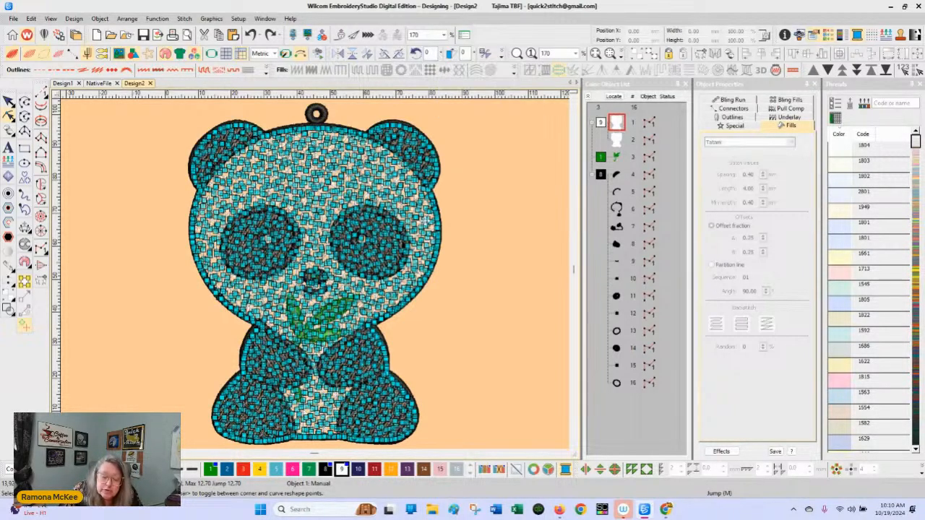
Step: Try pulling individual stitch points of the white fill outward from the head and arm edges, and undo the changes
left_click(480, 172)
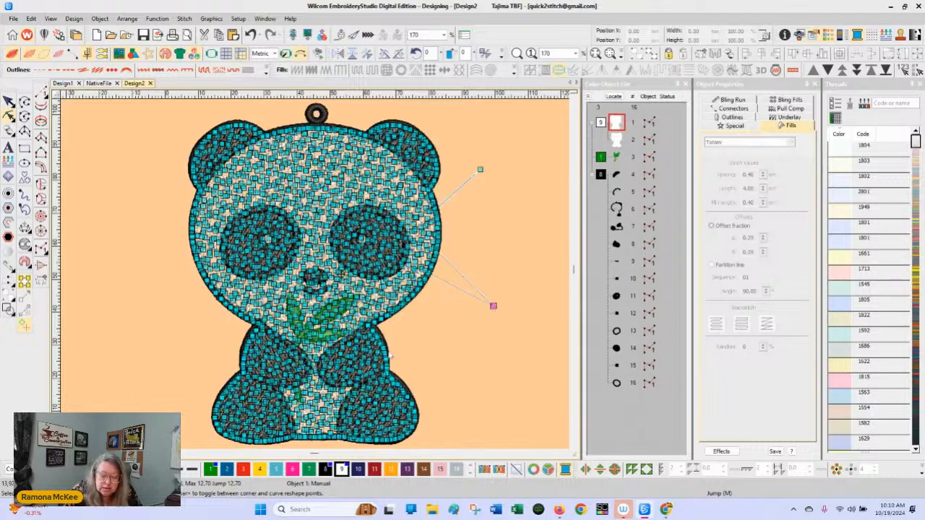
left_click_drag(387, 354, 465, 340)
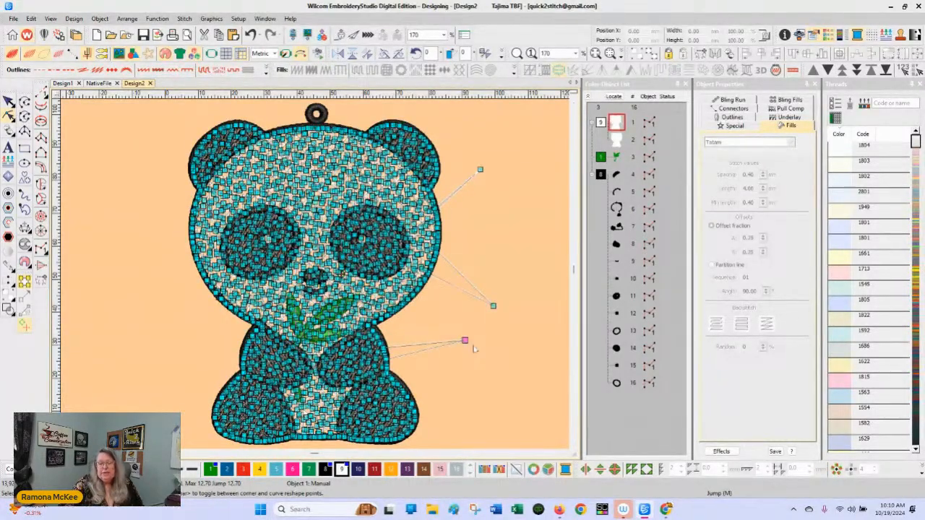
left_click(250, 34)
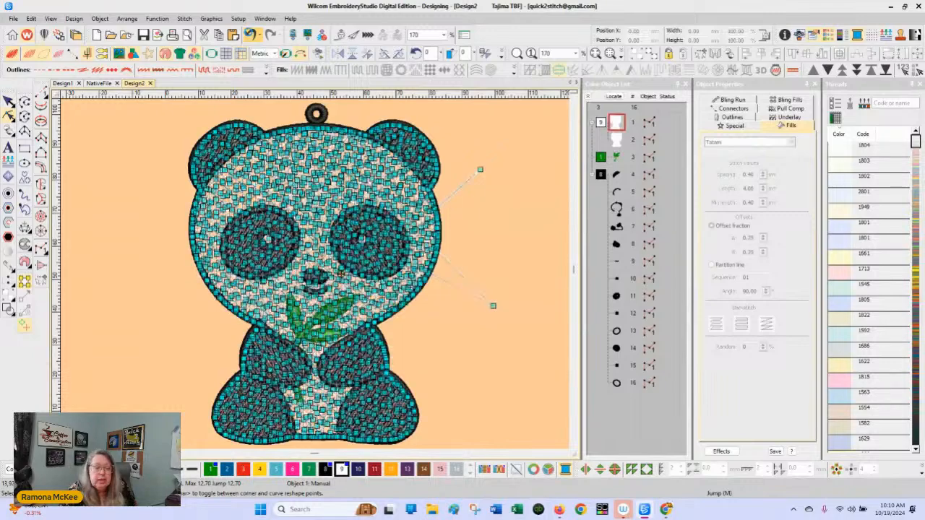
left_click(250, 34)
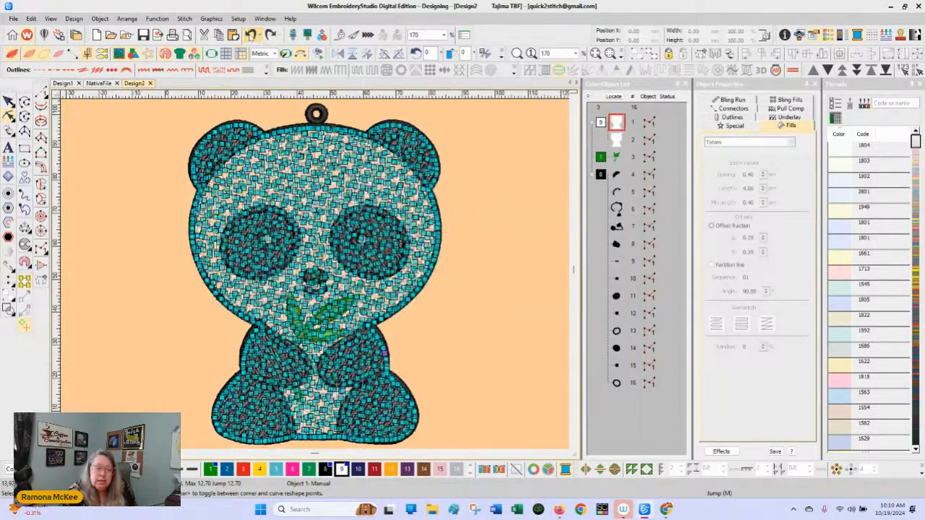
Step: Try enlarging only the first white fill to about 218% from its corner, and undo the resize
left_click(444, 34)
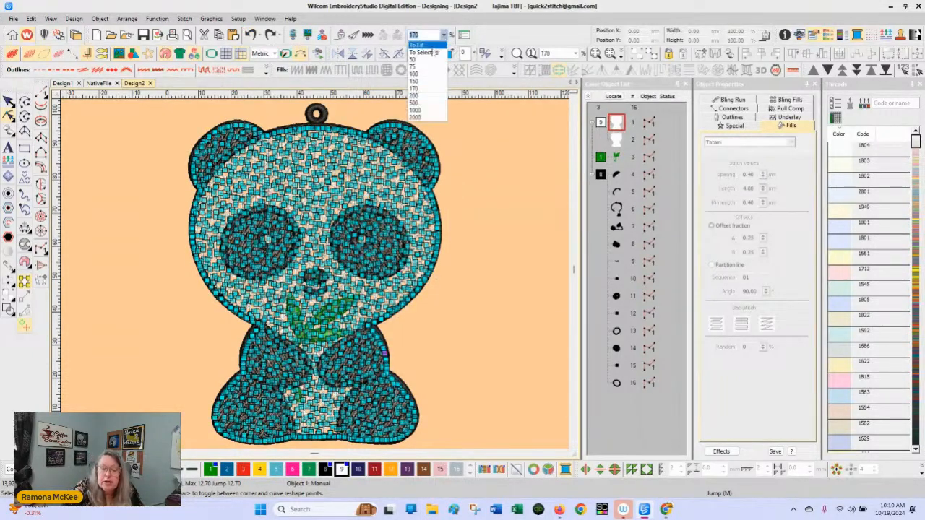
left_click(422, 61)
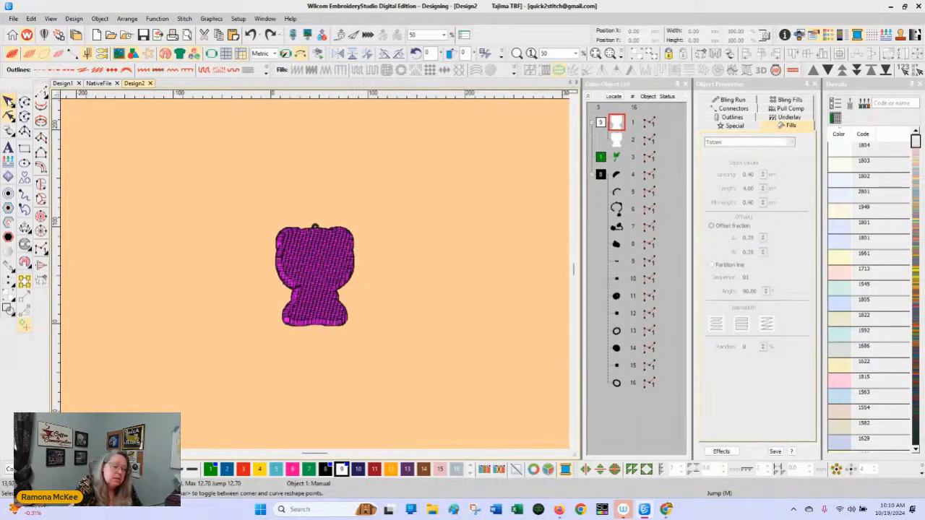
left_click_drag(352, 325, 488, 391)
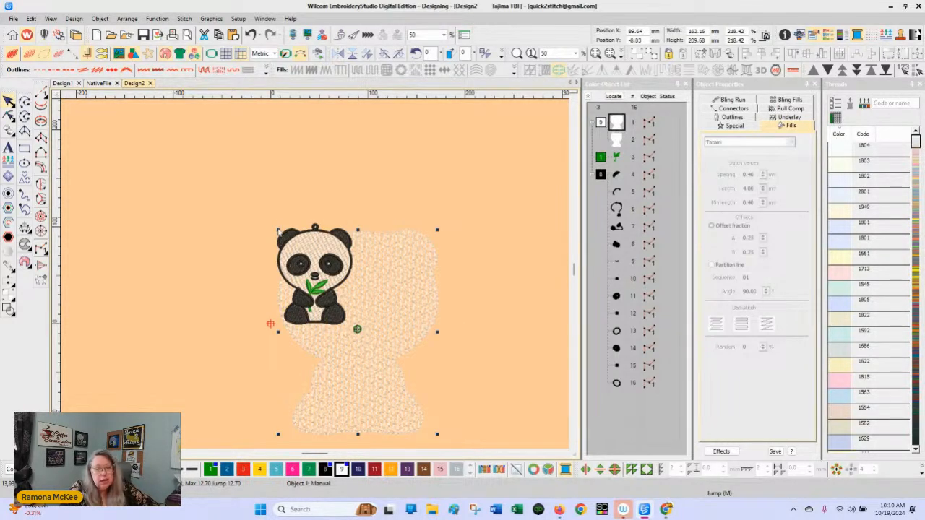
left_click(251, 35)
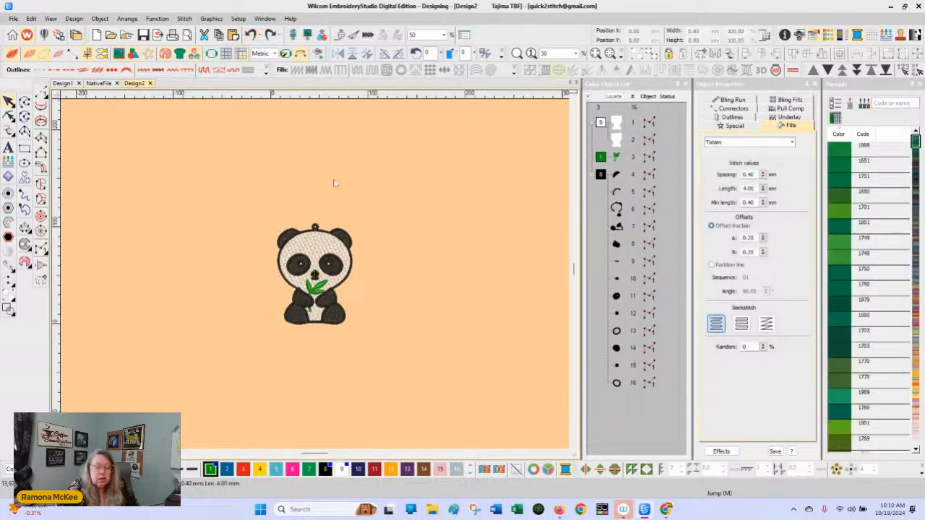
Step: Enlarge the whole selected panda to about 270 mm wide and 364 mm high
key("ctrl+a")
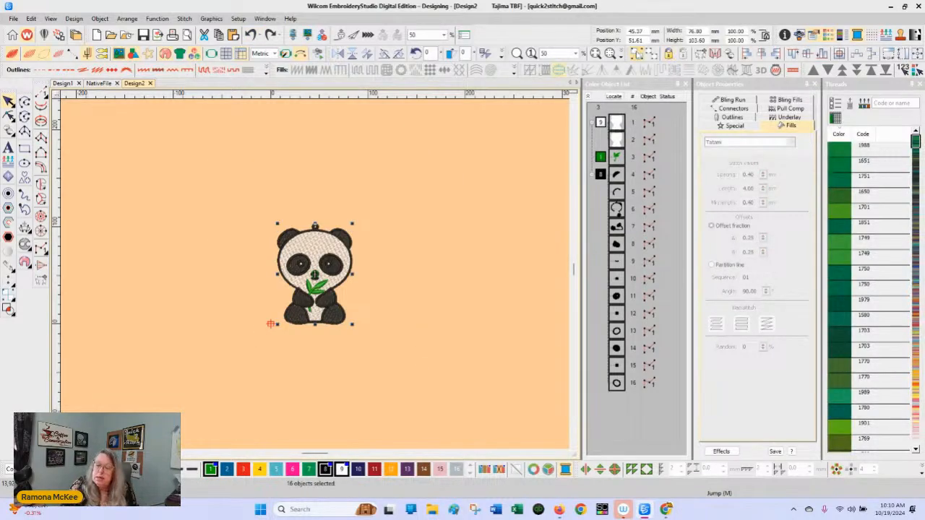
left_click_drag(277, 224, 97, 135)
left_click_drag(350, 324, 474, 413)
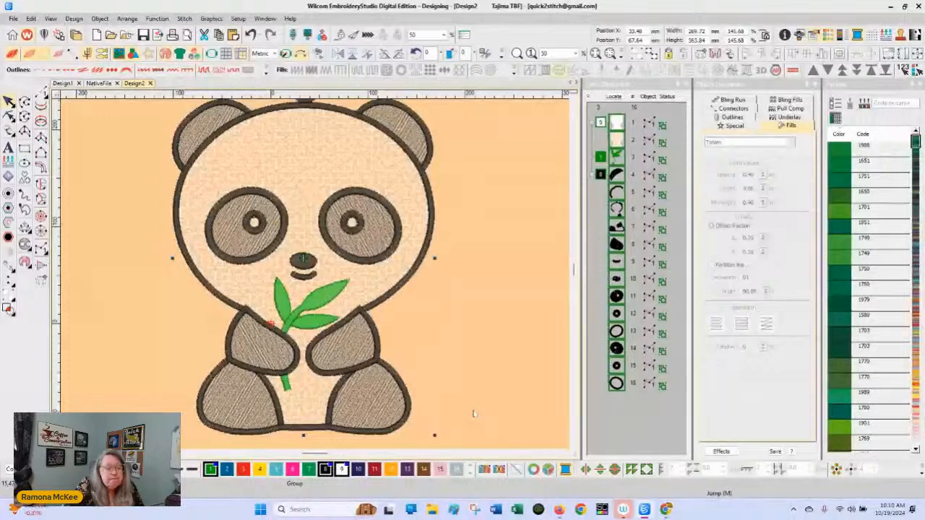
Step: Examine the enlarged white fill's stitch points with the Reshape tool at 200% and measure across the area around the nose
left_click(9, 116)
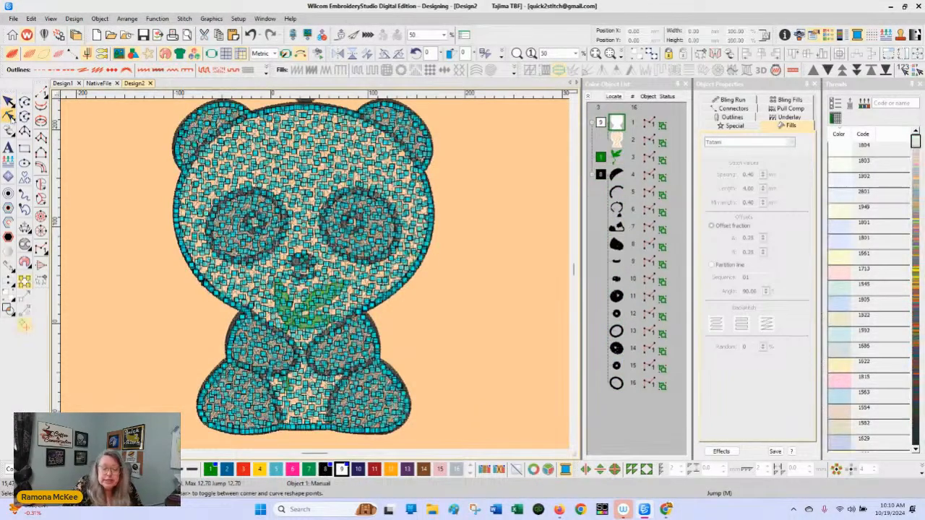
left_click(444, 35)
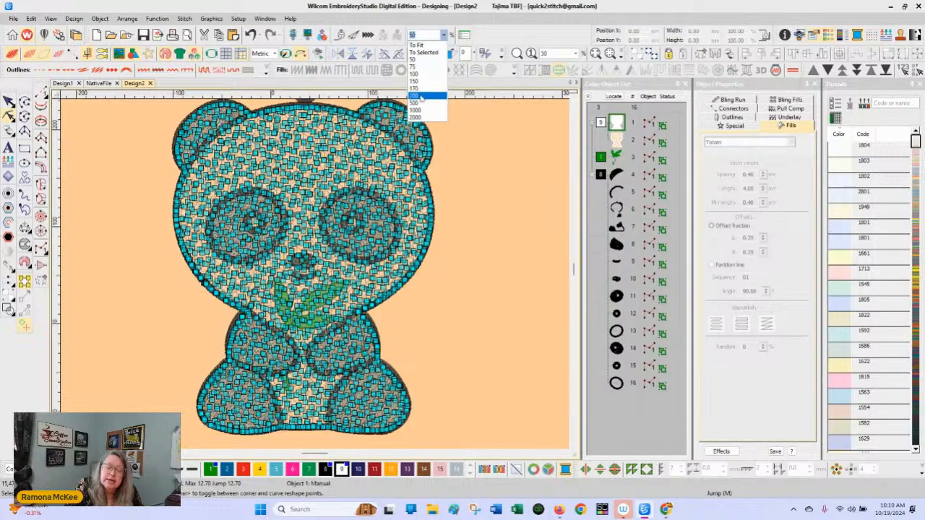
left_click(423, 98)
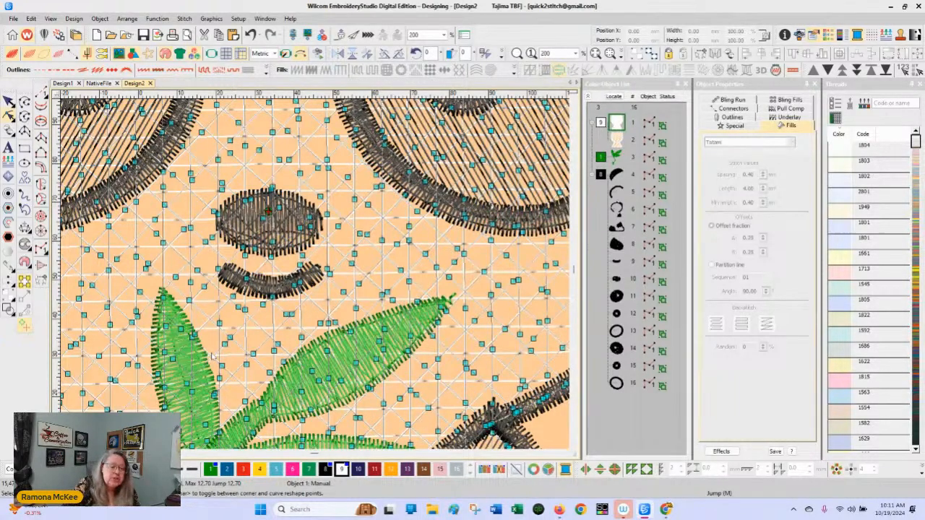
key("m")
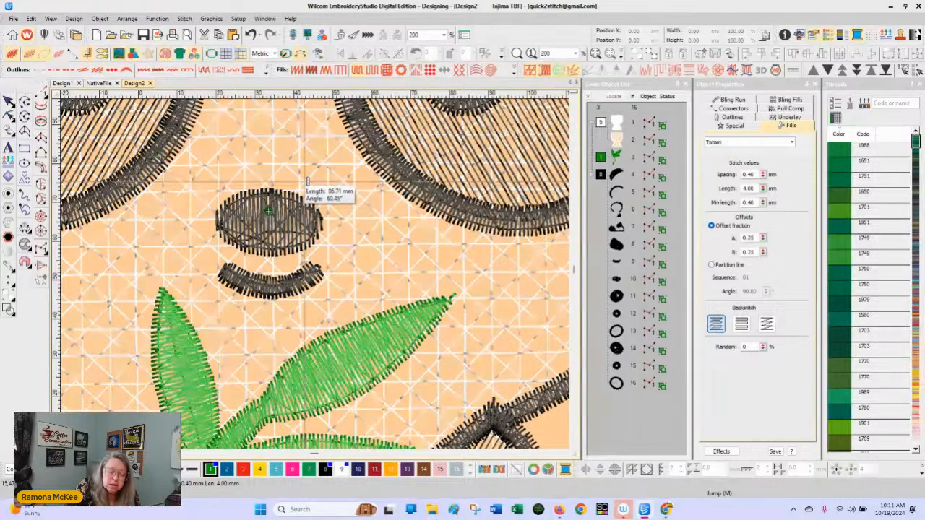
left_click(348, 222)
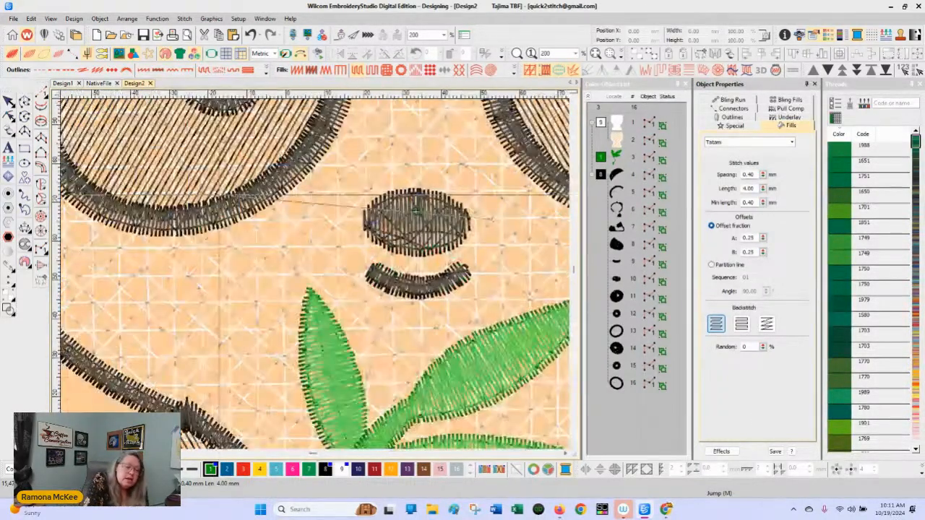
Step: Draw a horizontal run line about 20.7 mm long above the bamboo leaf, with a stitch length of 14 mm
left_click(25, 103)
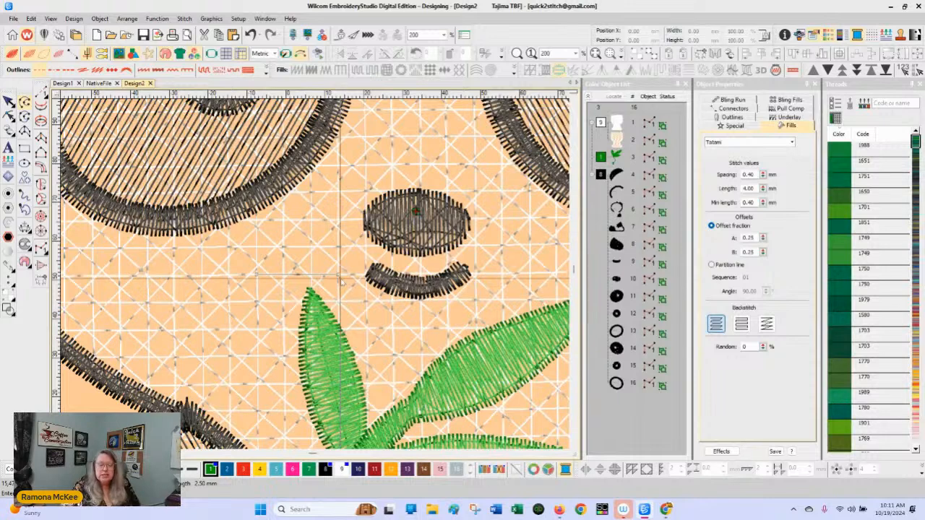
key("Return")
left_click(612, 401)
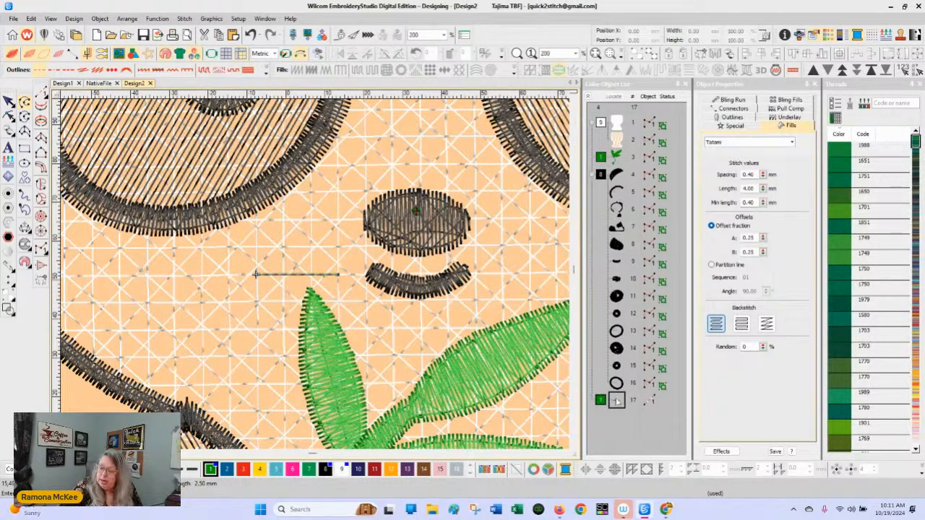
left_click(727, 117)
type("14")
key("Return")
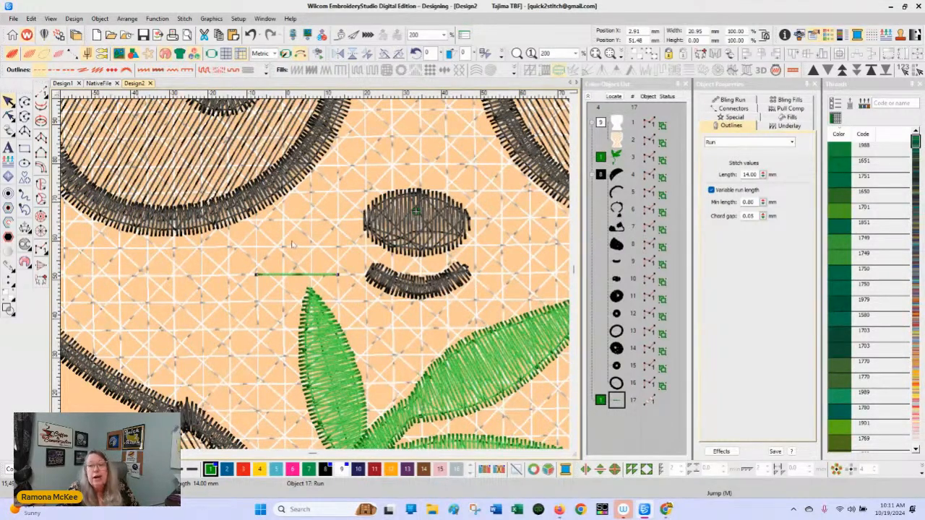
left_click_drag(339, 274, 337, 275)
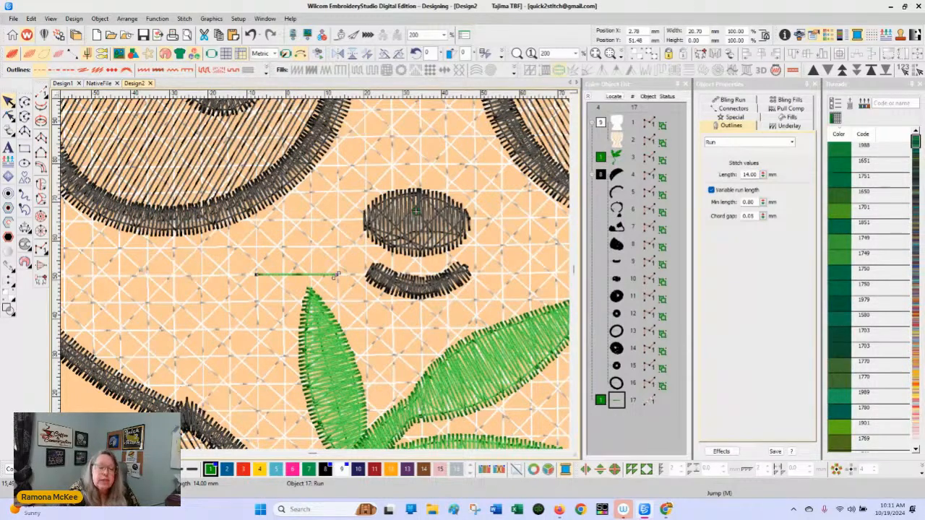
Step: Undo the run line and the enlargement back to the pasted panda at its original size, redoing the one undo too many
left_click(251, 35)
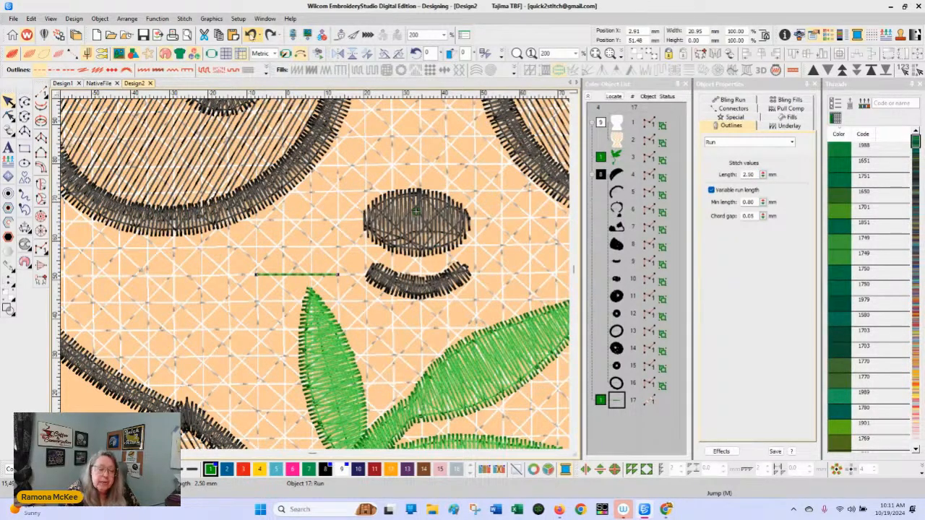
left_click(251, 35)
left_click(251, 34)
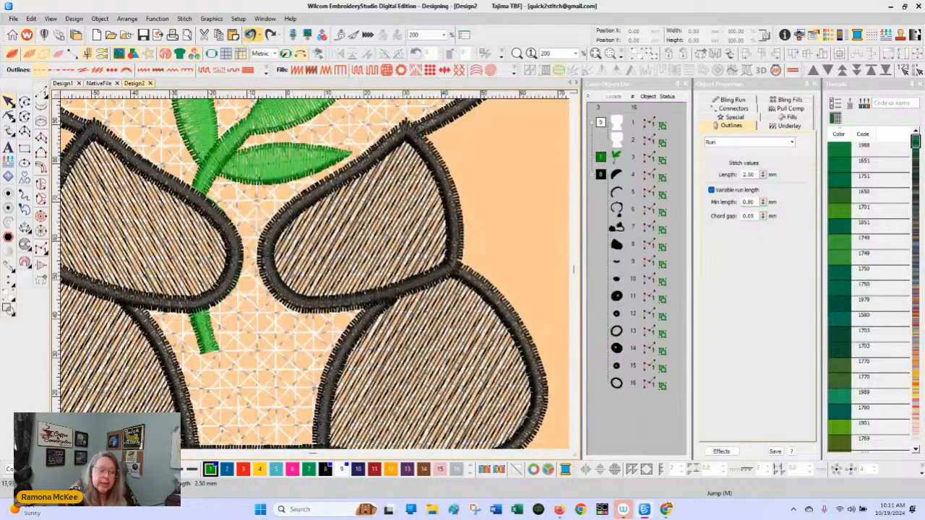
left_click(251, 35)
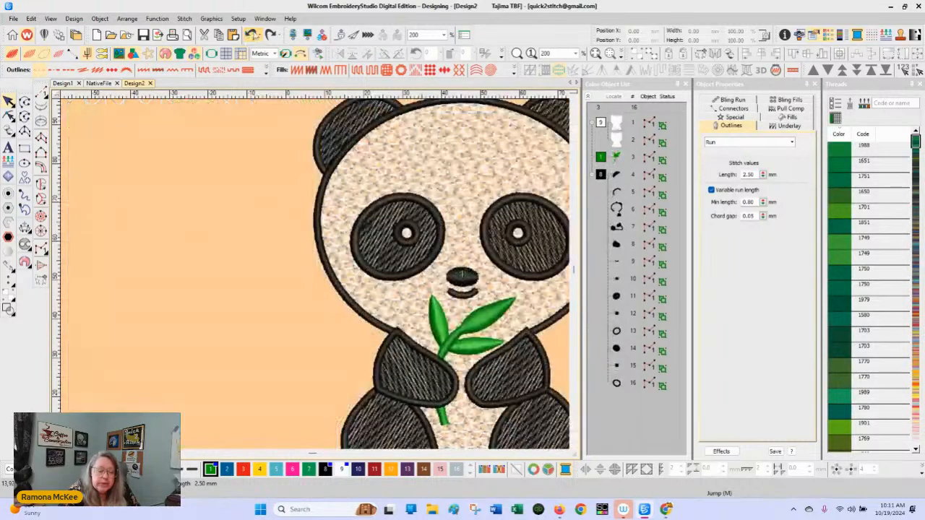
left_click(252, 35)
left_click(251, 34)
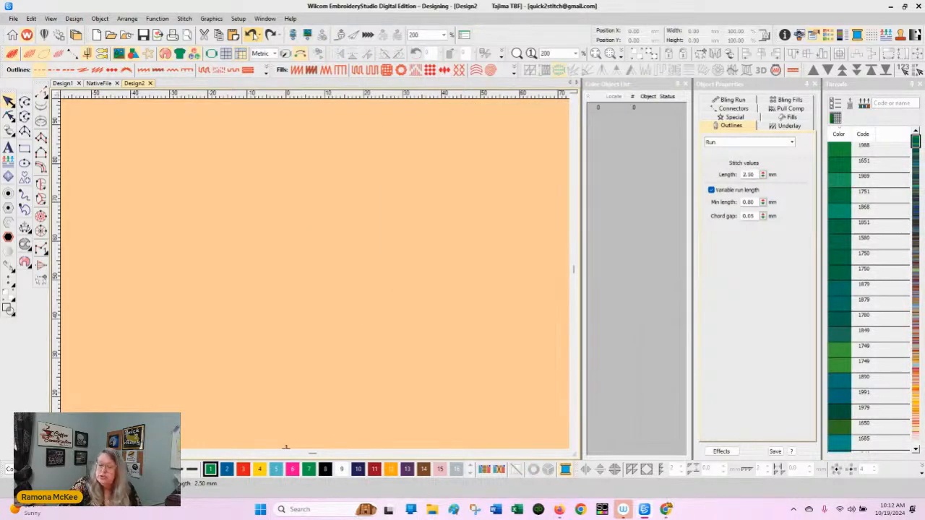
left_click(270, 34)
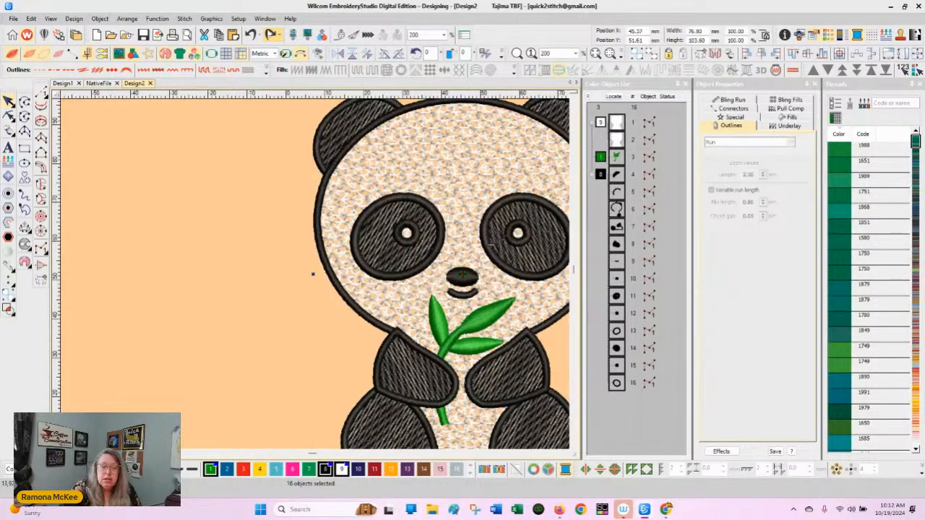
Step: Delete the first white fill object from the panda and select the remaining white fill
left_click(444, 35)
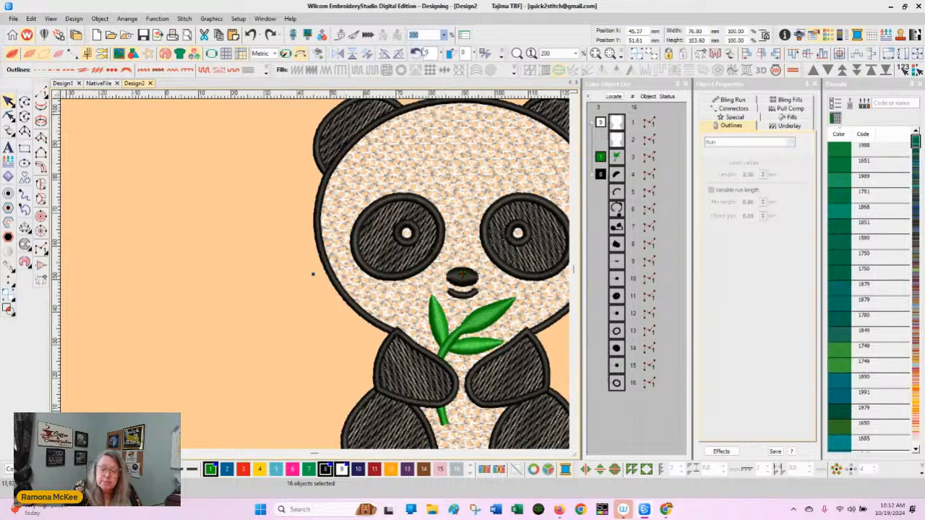
left_click(425, 51)
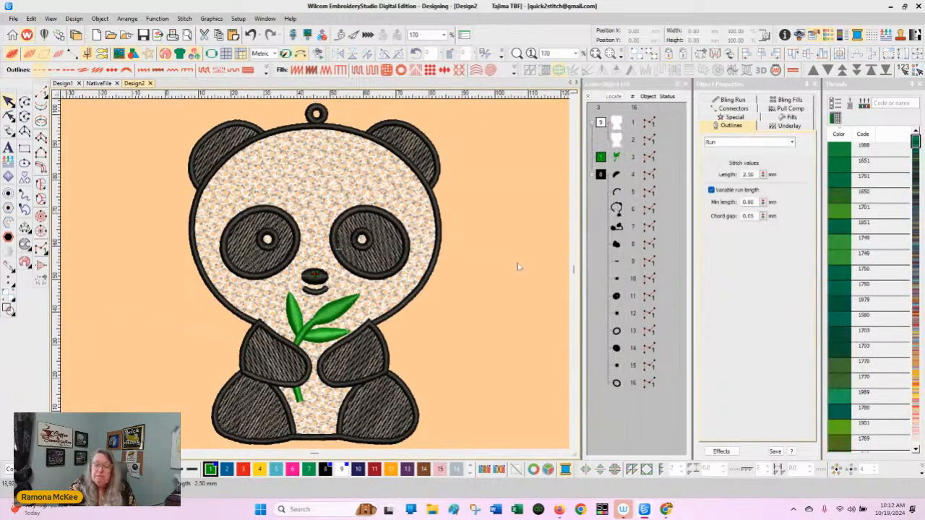
left_click(617, 124)
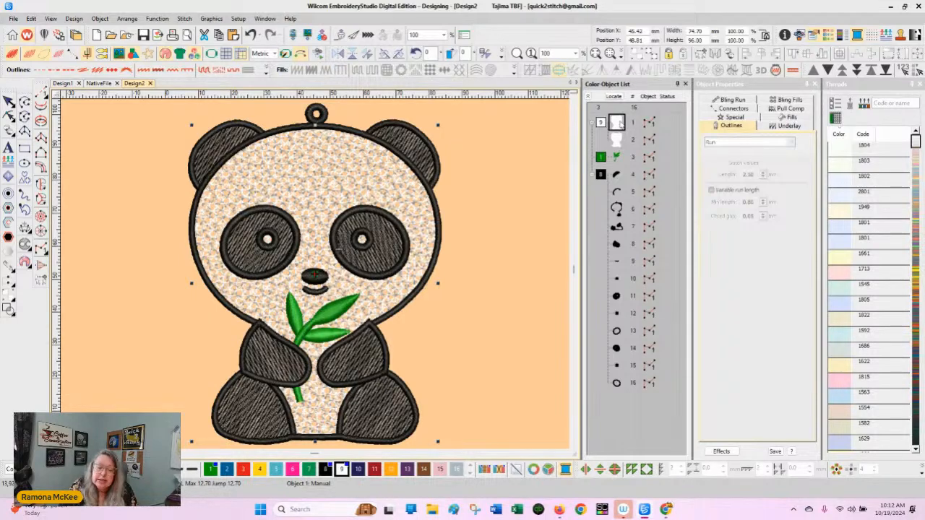
key("Delete")
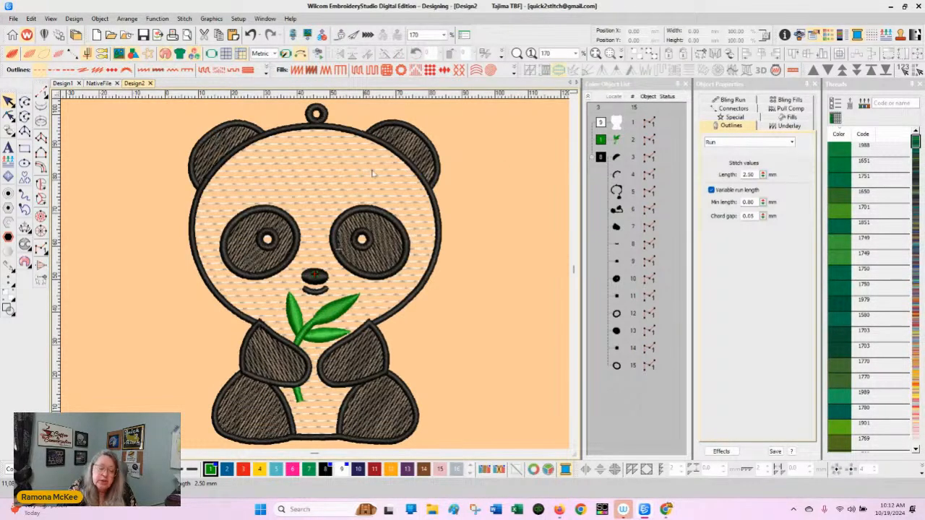
left_click(622, 118)
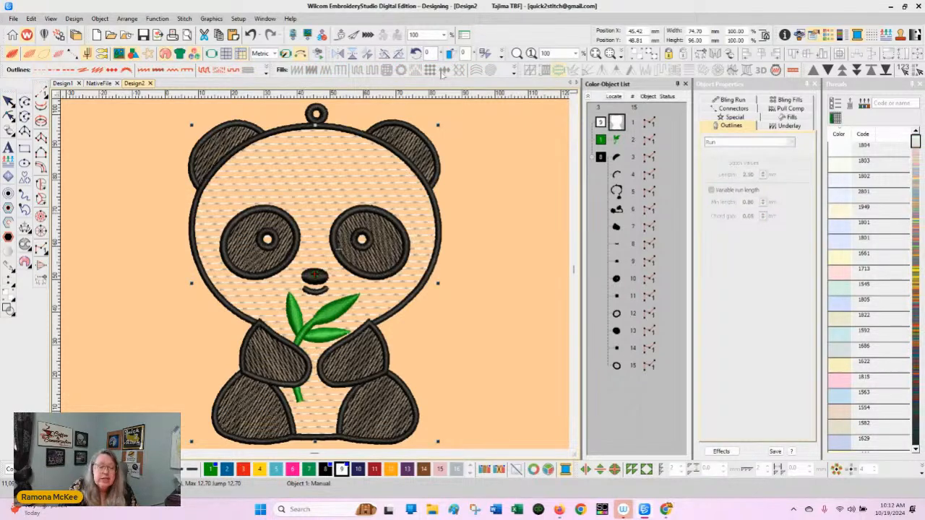
Step: Move the remaining white fill beside the panda and recolour it with dark blue colour 10
left_click_drag(348, 181, 503, 208)
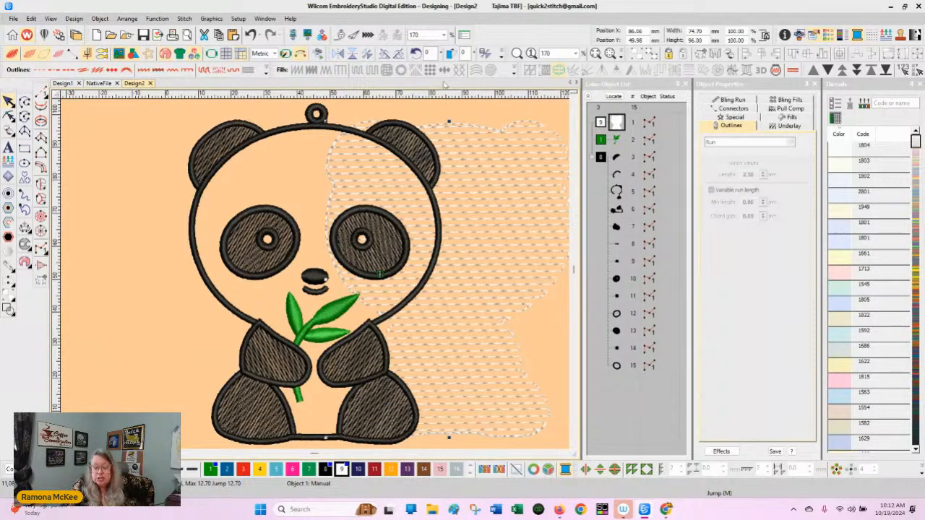
left_click(439, 469)
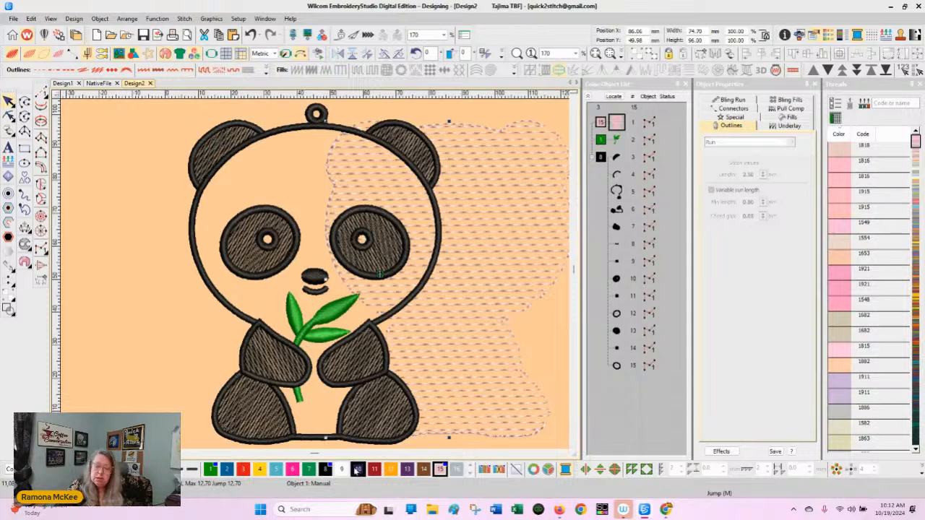
left_click(358, 469)
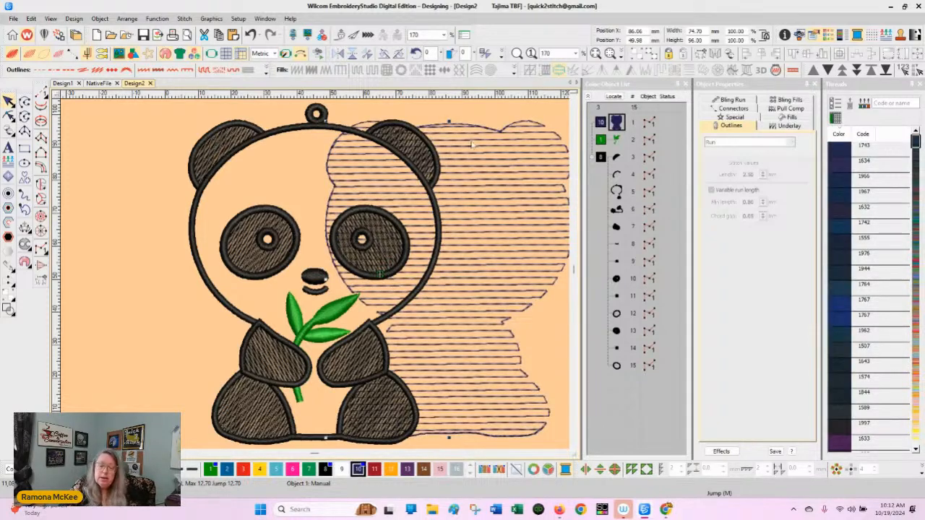
Step: Shrink the dark blue fill to about 45 mm wide and 52 mm high and set its travel run length to 2.5 mm
left_click_drag(448, 123, 452, 269)
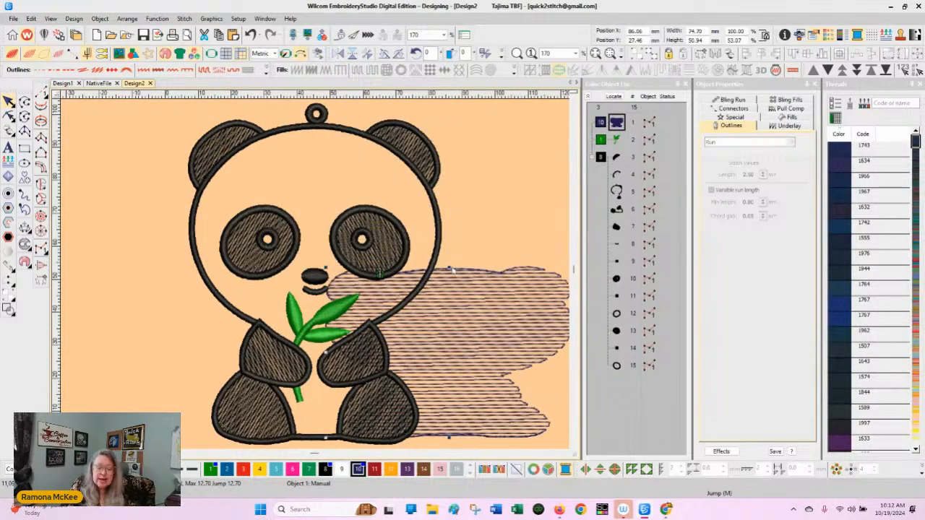
left_click_drag(327, 354, 426, 349)
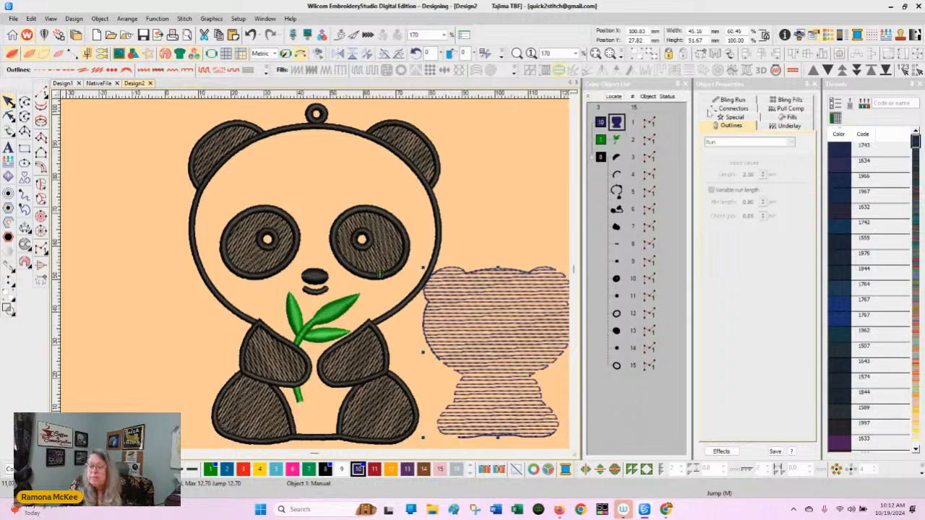
left_click(742, 118)
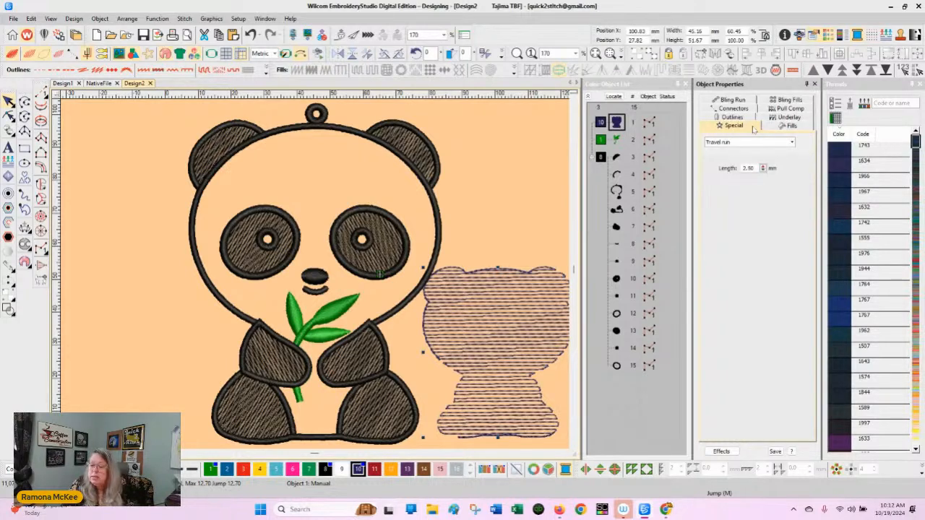
double_click(752, 167)
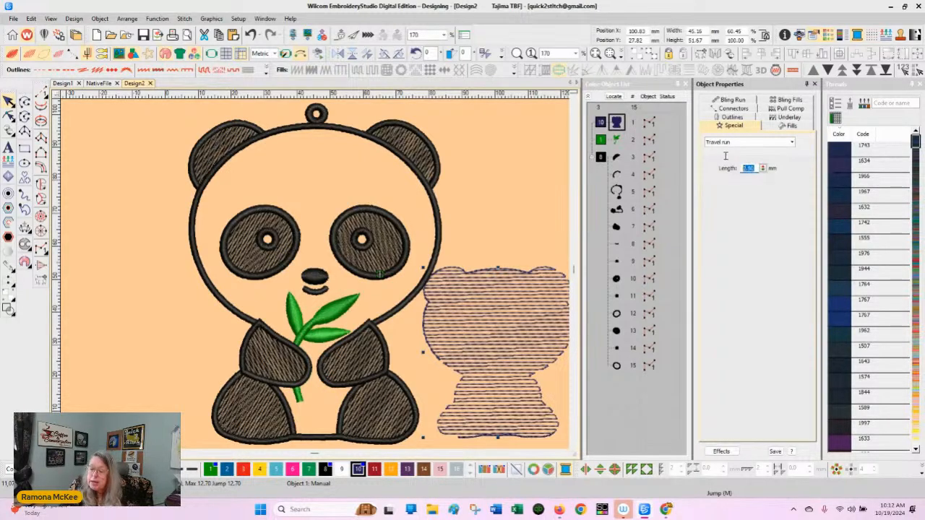
type("2.5")
key("Return")
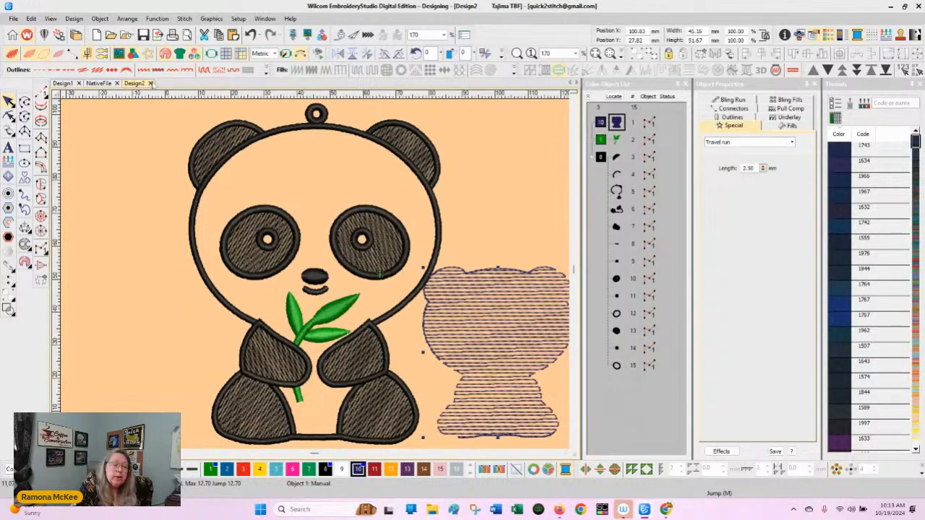
Step: Close Design2, import PES File.PES into NativeFile and place it above and to the right of the native panda
left_click(150, 83)
left_click(466, 280)
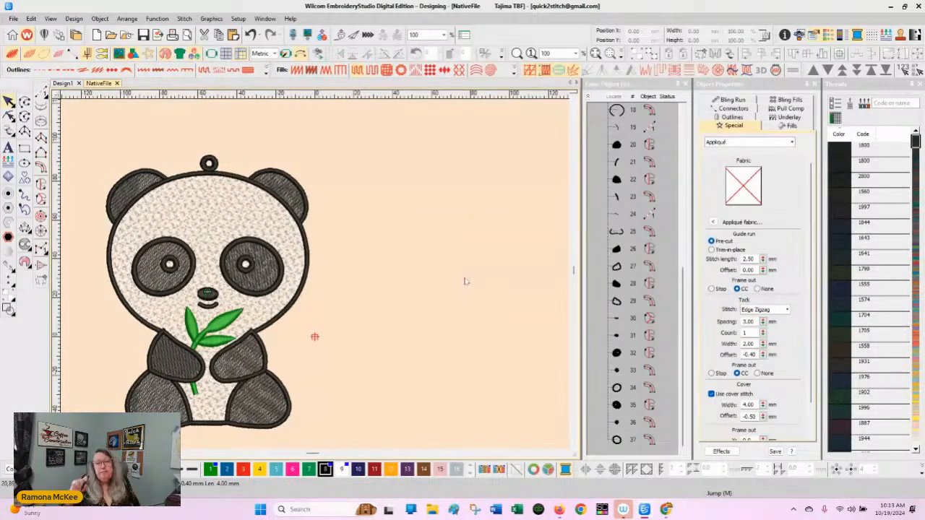
left_click(293, 34)
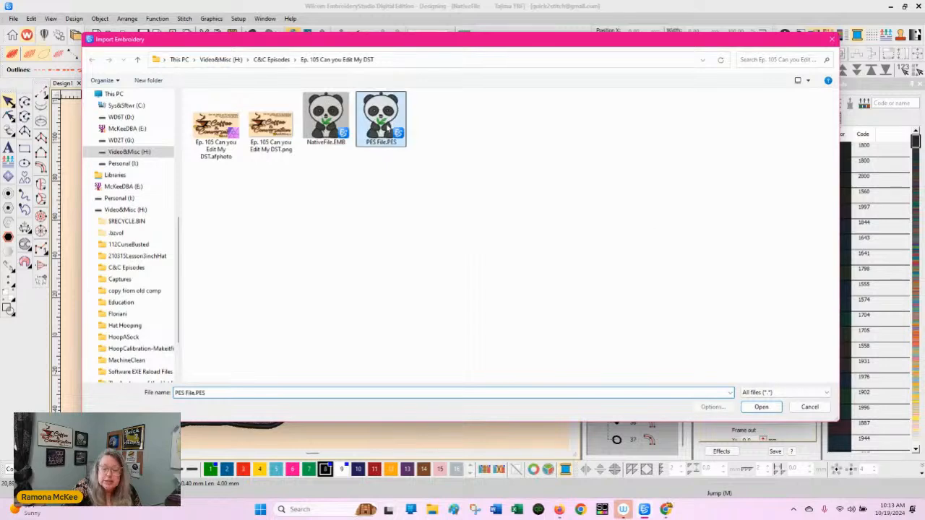
left_click(387, 127)
left_click(759, 408)
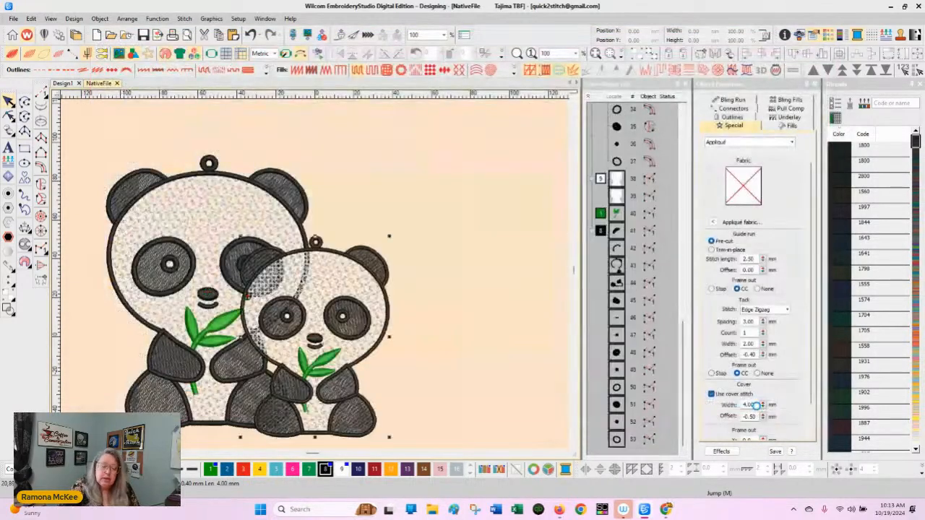
left_click_drag(382, 299, 454, 155)
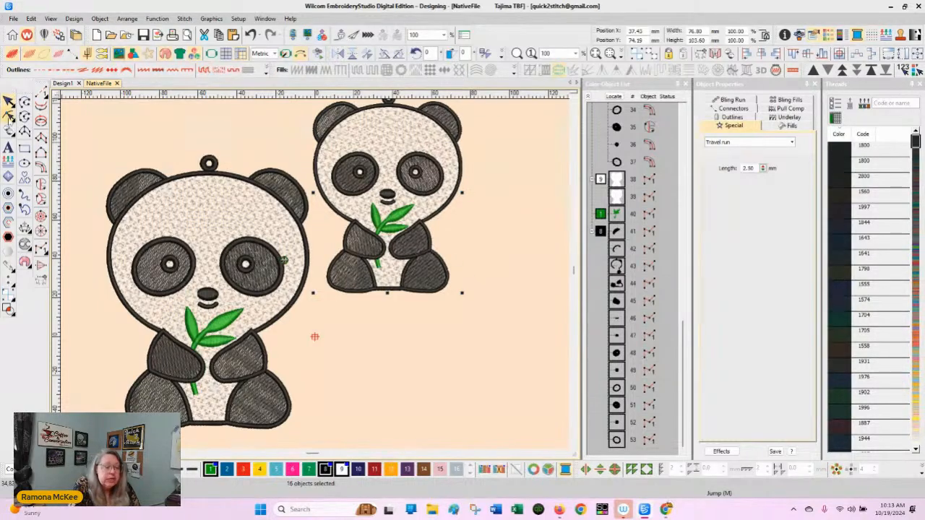
Step: Examine the imported panda's first white fill with the Reshape tool, leaving nothing selected at the end
left_click(9, 115)
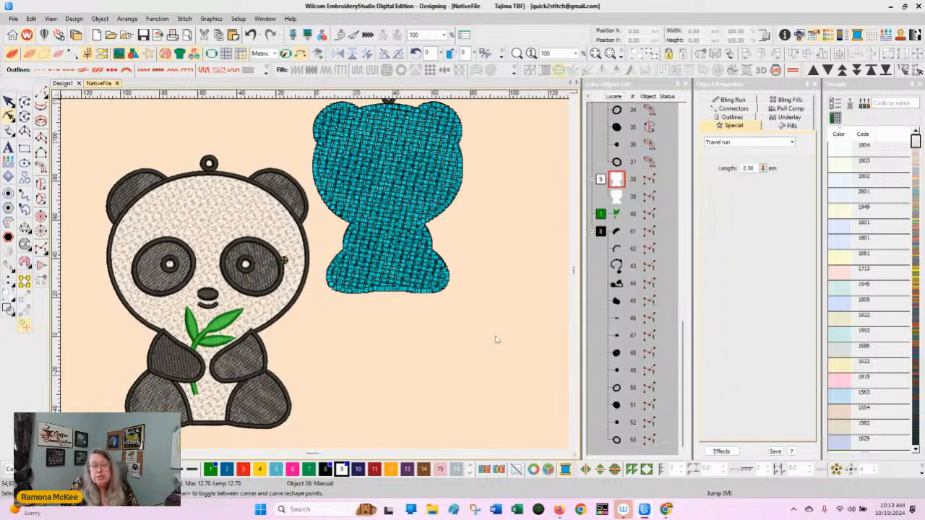
left_click(8, 102)
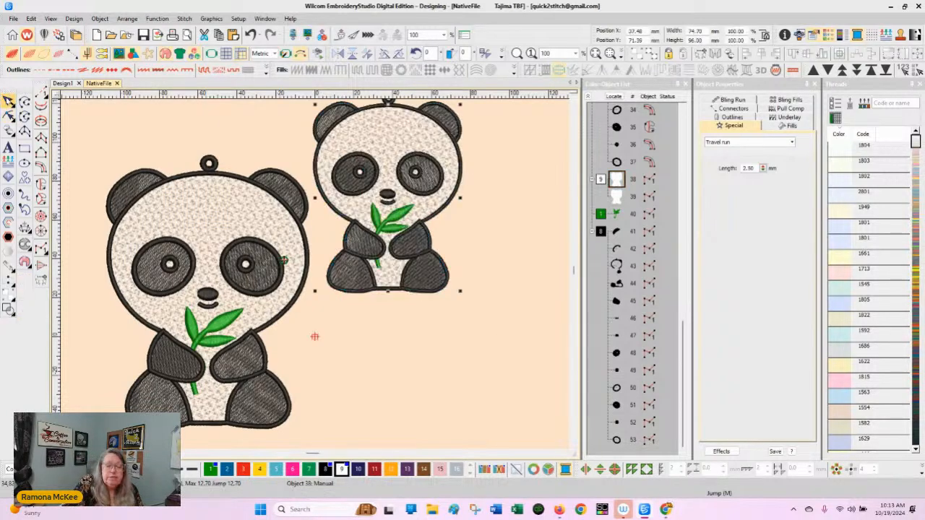
left_click(508, 391)
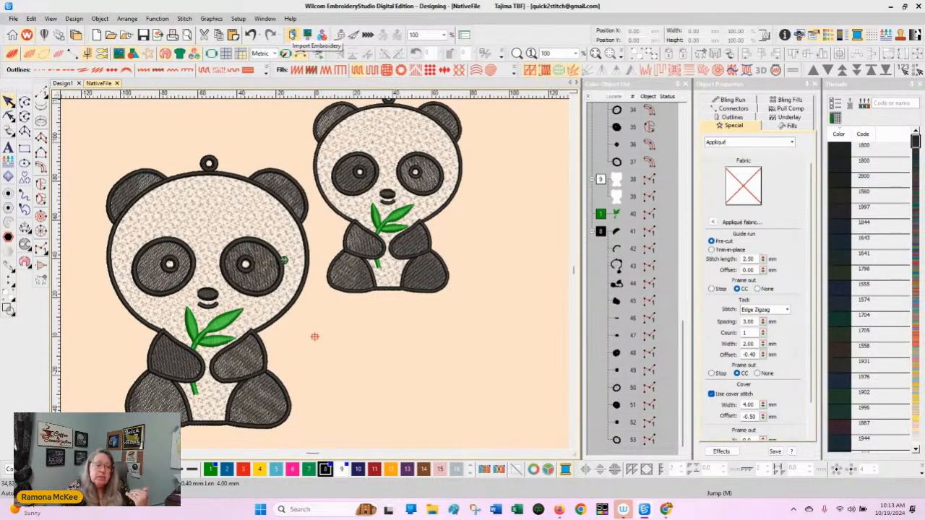
Step: Import PES File.PES again with recognition of Objects / outlines enabled alongside Auto connectors
left_click(294, 35)
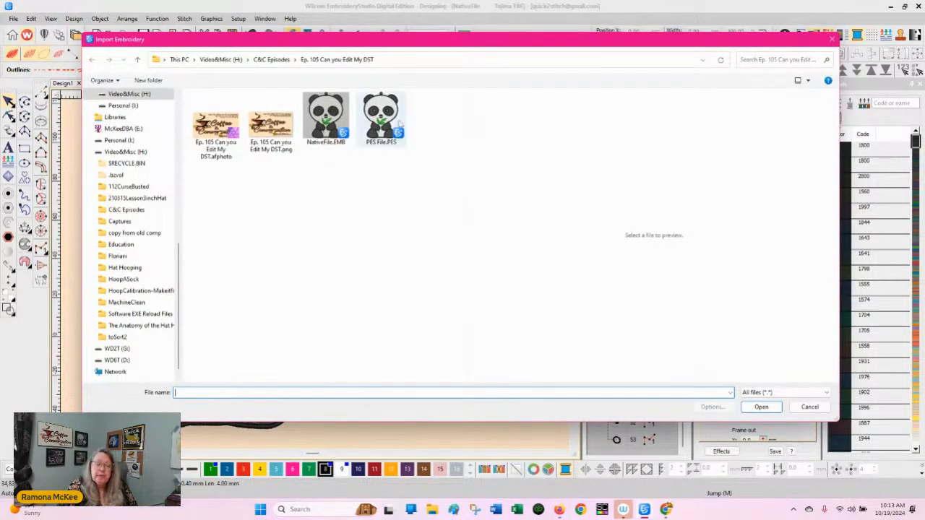
left_click(380, 116)
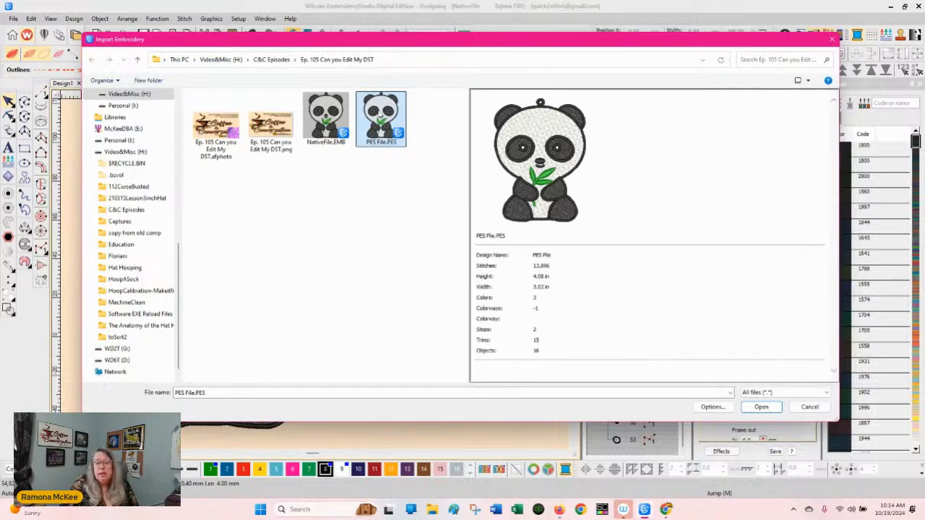
left_click(728, 411)
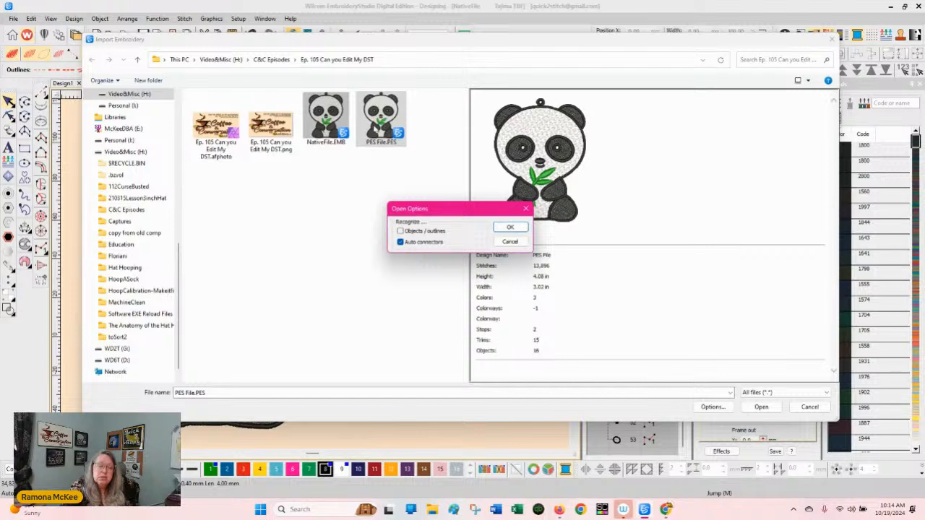
left_click(401, 231)
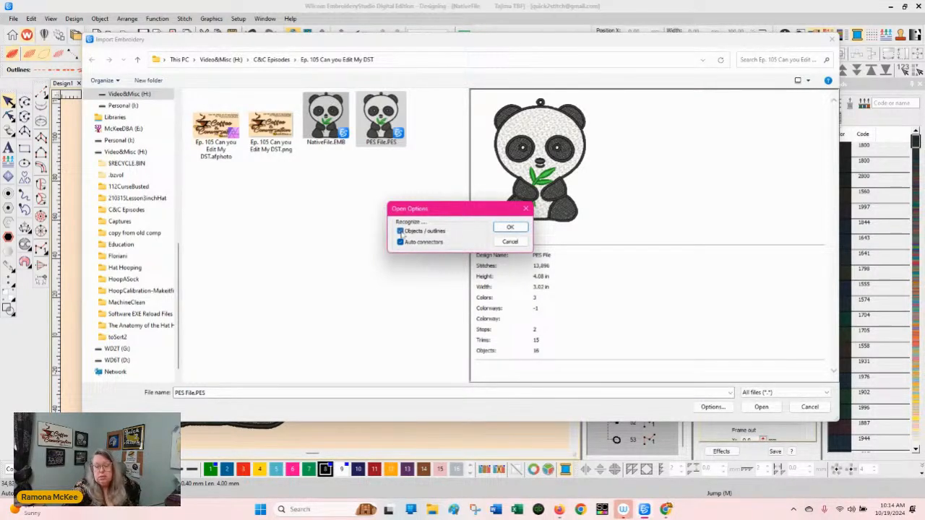
left_click(509, 228)
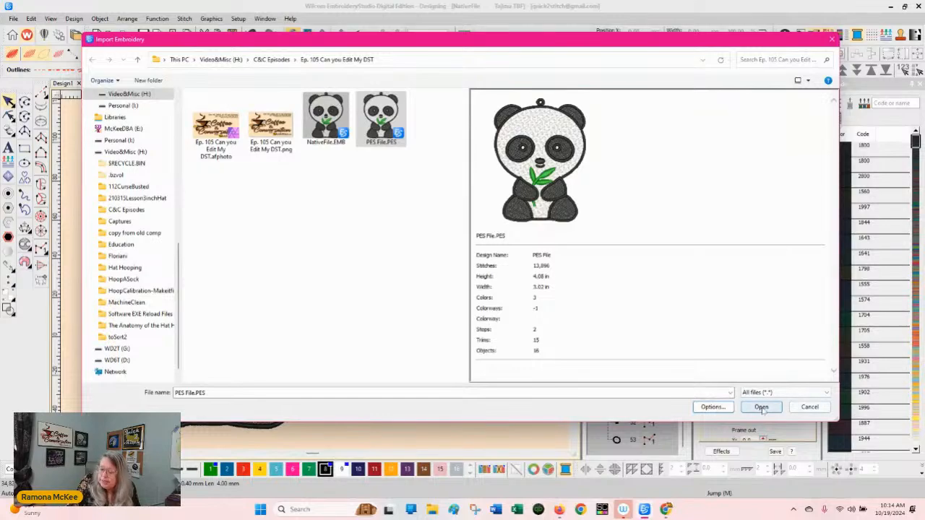
left_click(764, 408)
Step: Move the newly imported panda to the lower right of the first imported panda, clear of the other designs
left_click_drag(395, 332, 268, 337)
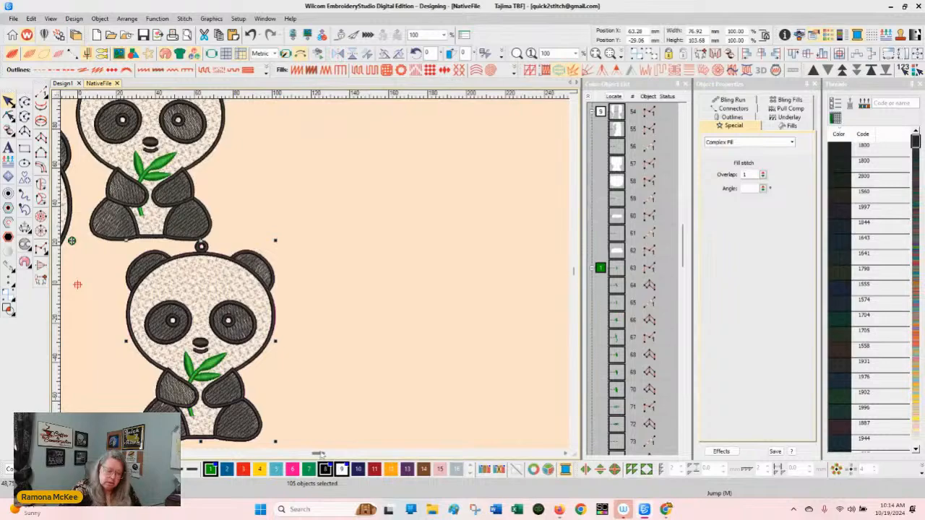
scroll(319, 454, "left", 4)
left_click_drag(329, 333, 425, 225)
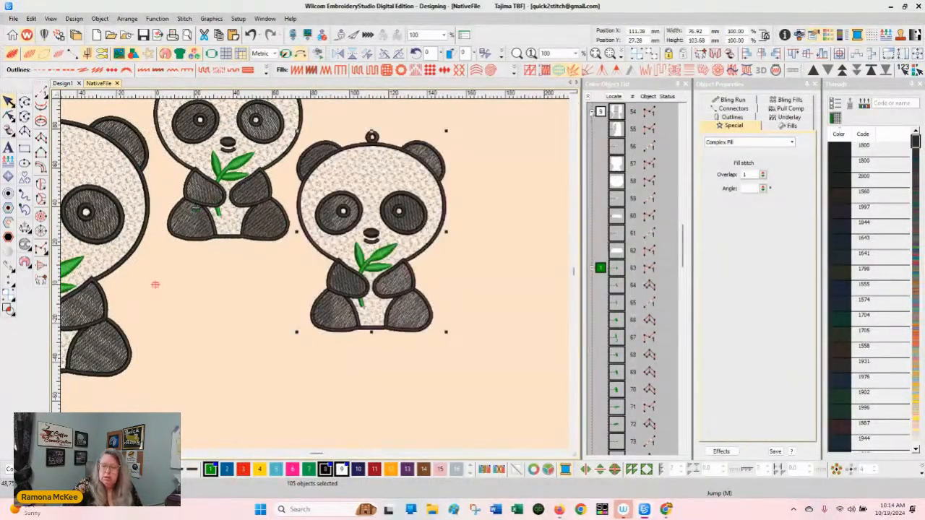
left_click(577, 102)
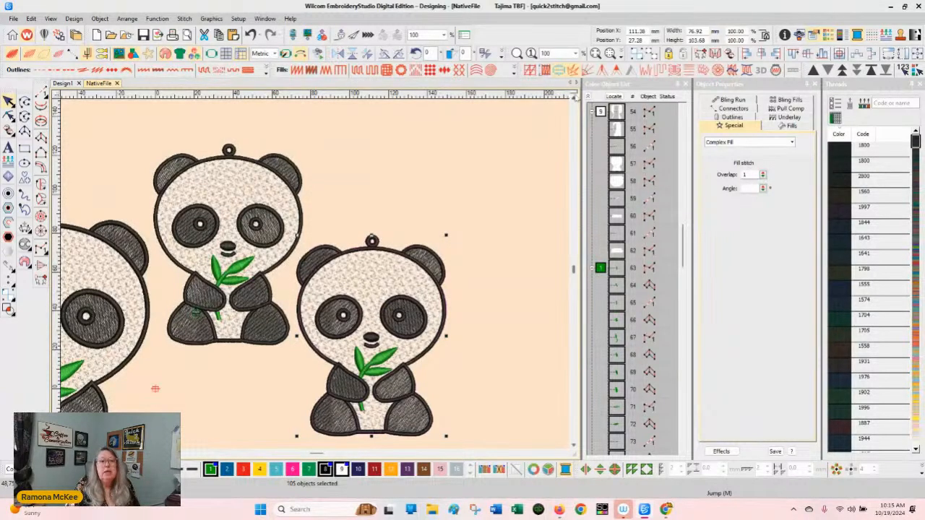
Step: Inspect the converted panda's white fill pieces with the Reshape tool and select all white objects from 54 to 62
left_click(8, 115)
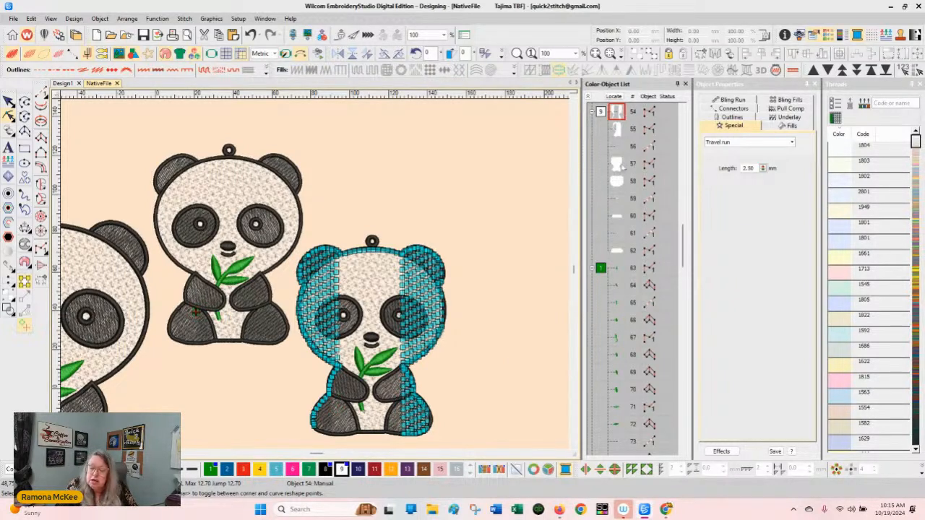
left_click(616, 250)
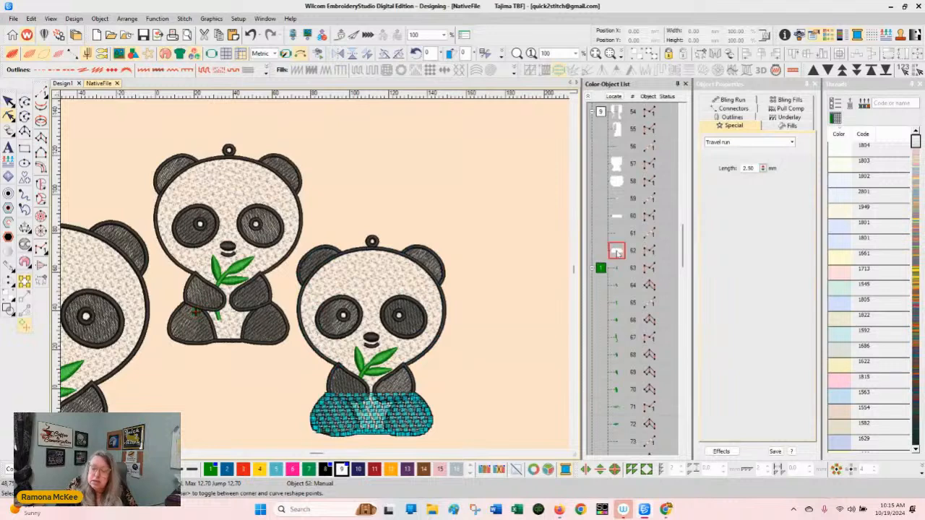
left_click(9, 102)
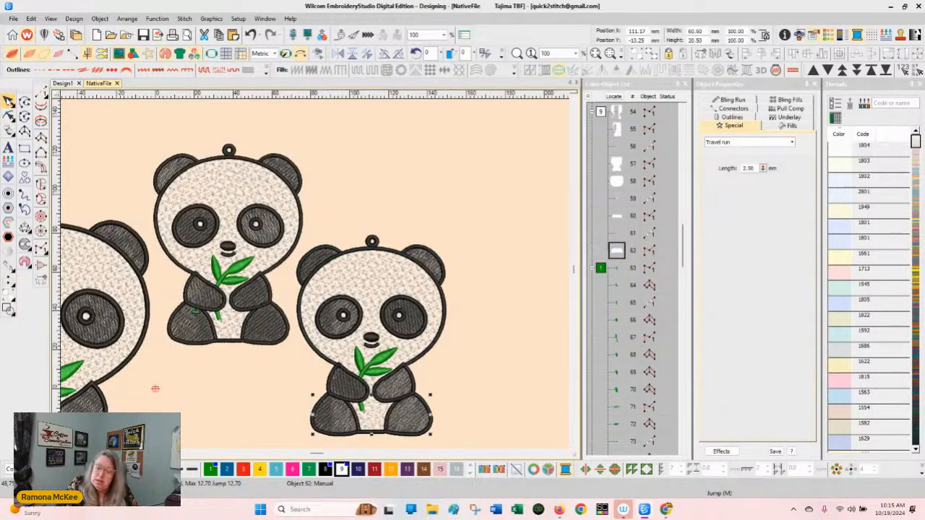
left_click(618, 114, "shift")
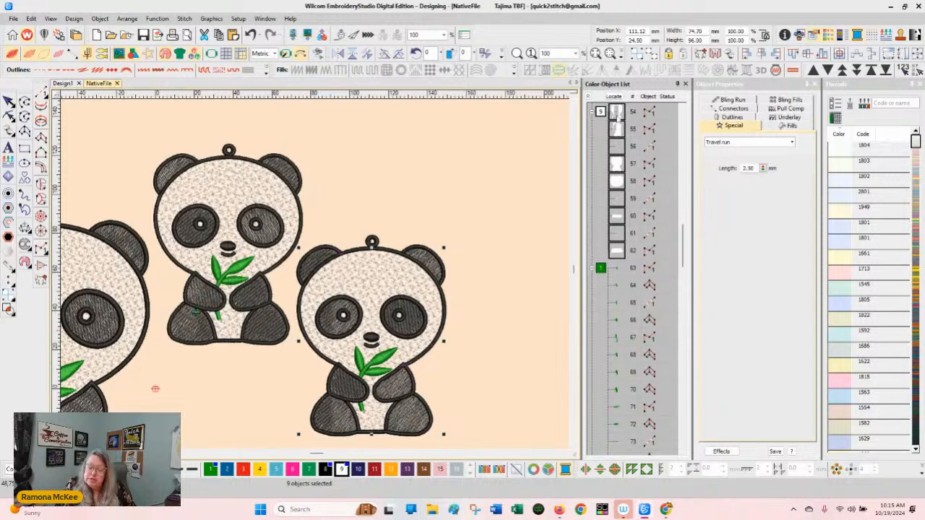
Step: Check the object types of the converted panda's green bamboo pieces 64, 65 and 67 in the object list
left_click(619, 286)
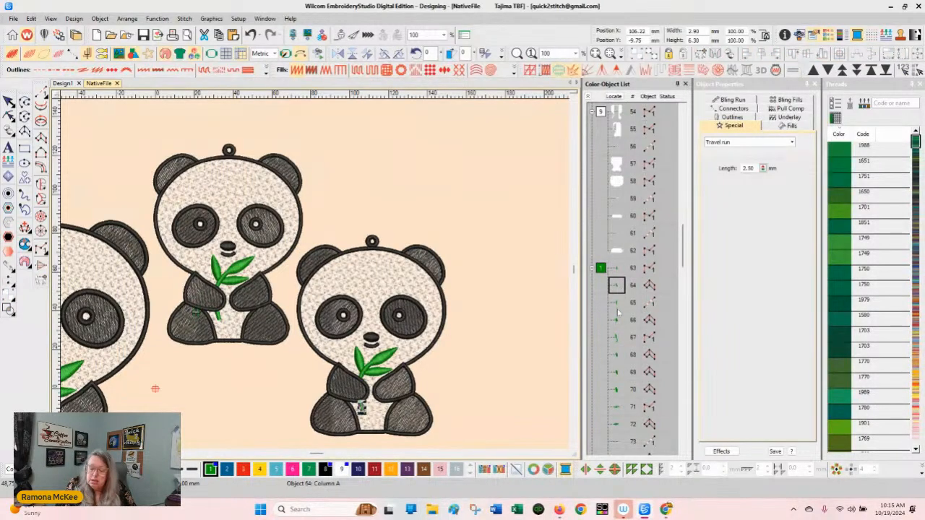
left_click(618, 305)
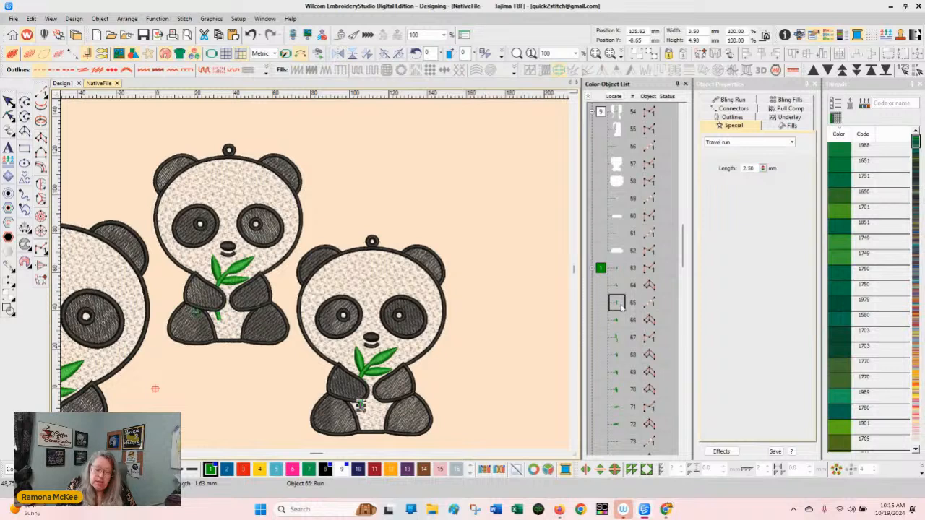
left_click(619, 338)
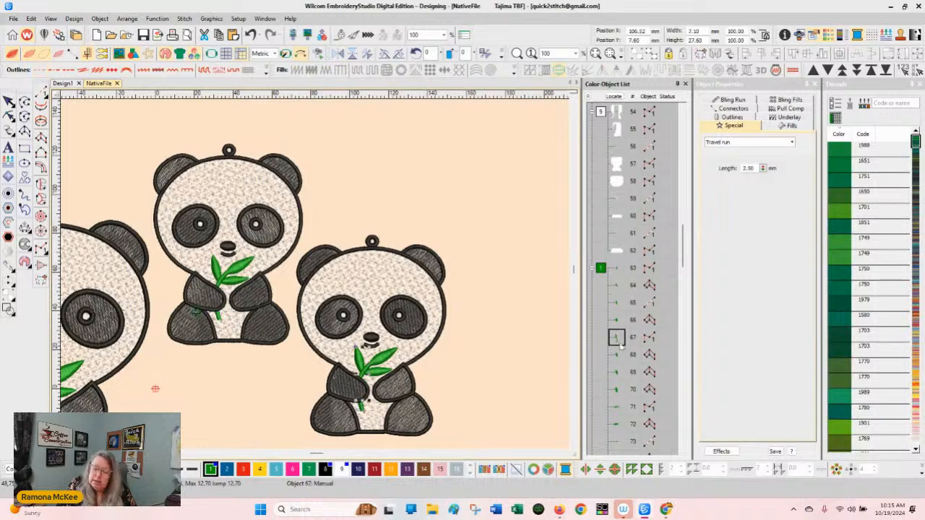
left_click(509, 308)
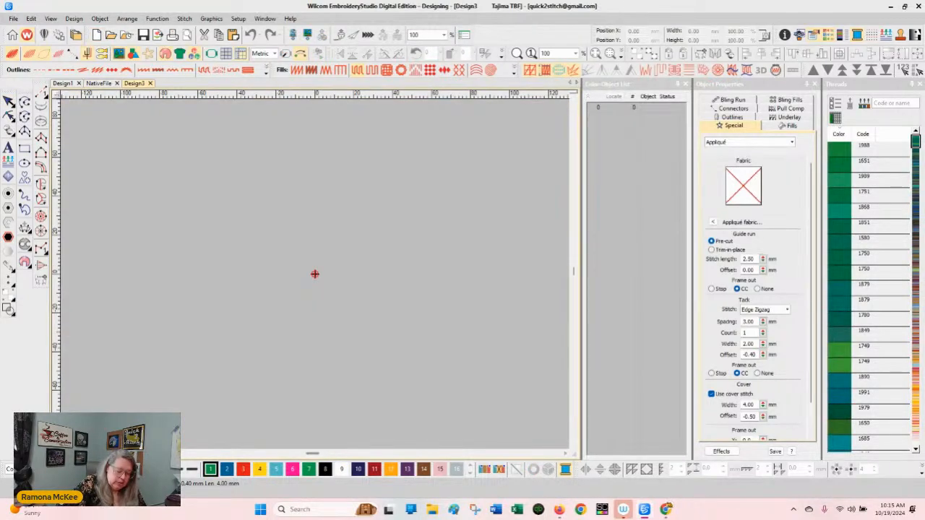
Step: Give the new blank design a peach background and import PES File.PES into it
left_click(169, 470)
left_click(173, 477)
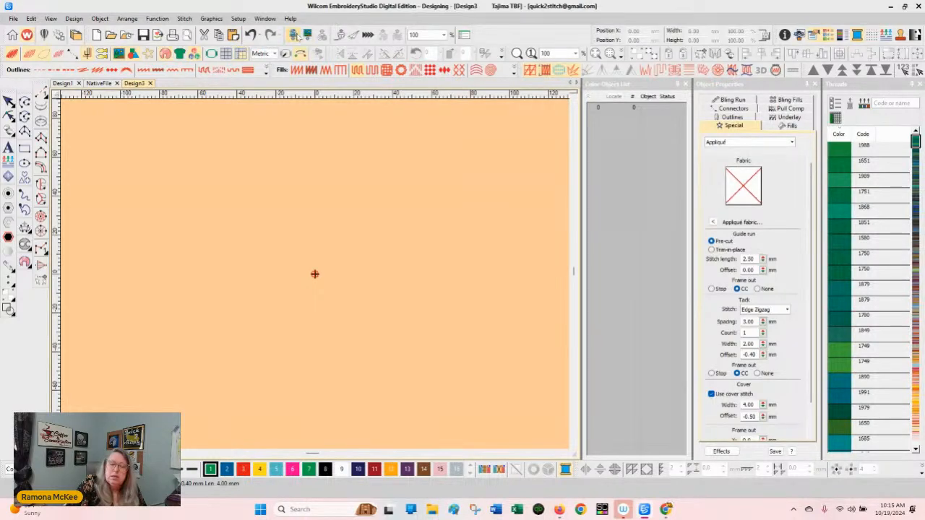
left_click(295, 35)
left_click(381, 118)
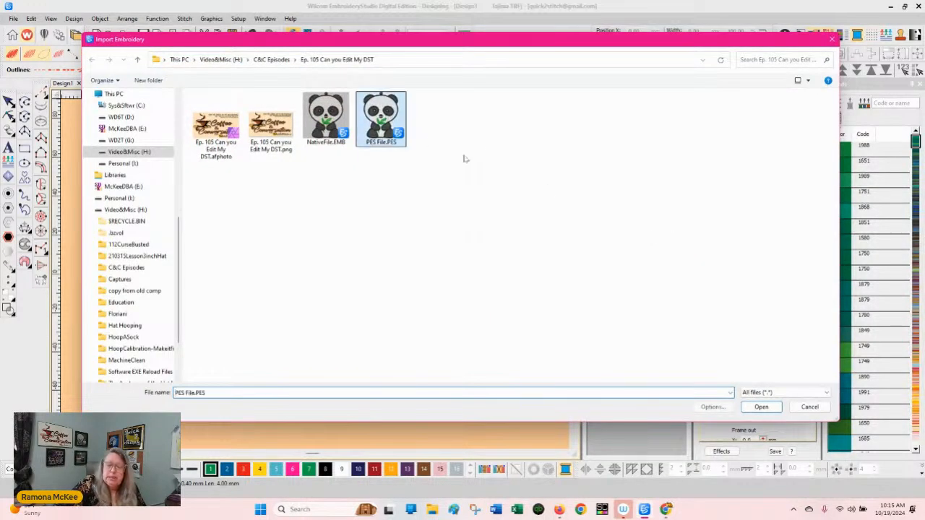
left_click(762, 407)
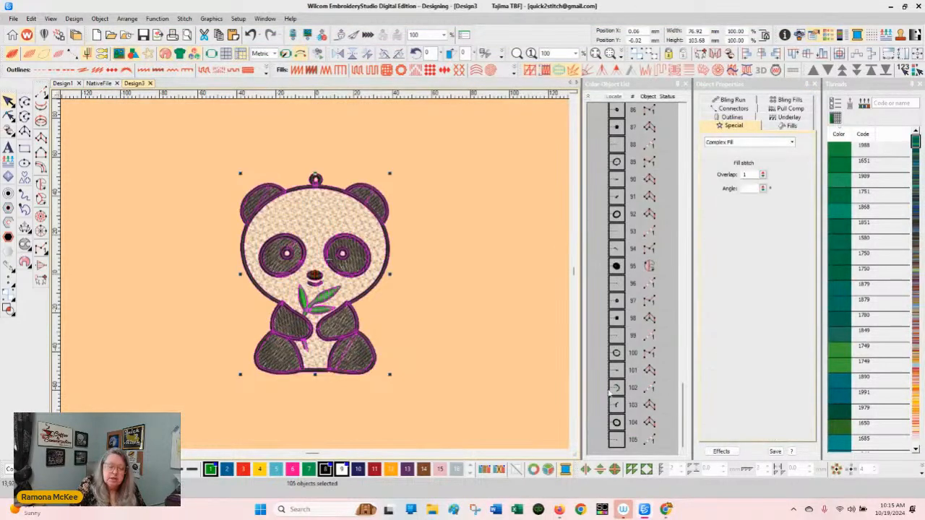
Step: Inspect the shape nodes of the imported panda's objects with the Reshape tool and clear the selection
left_click(8, 116)
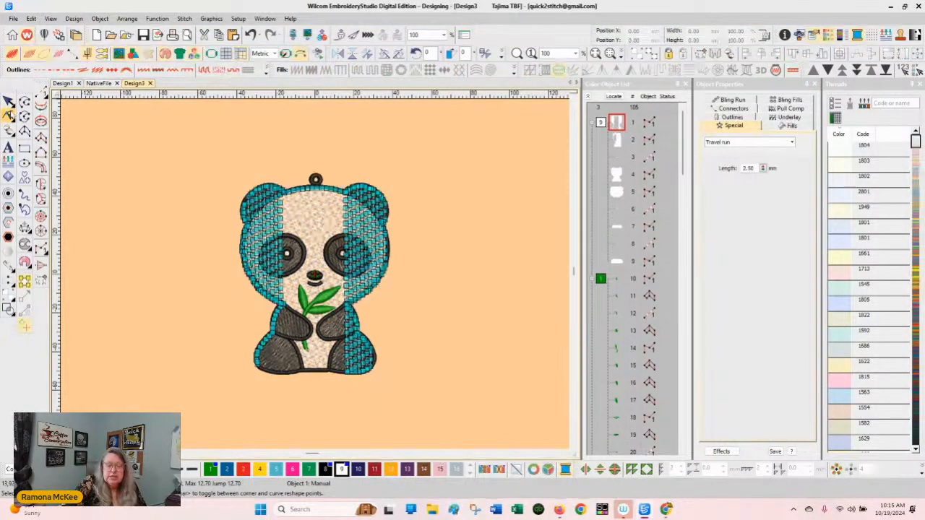
key("Escape")
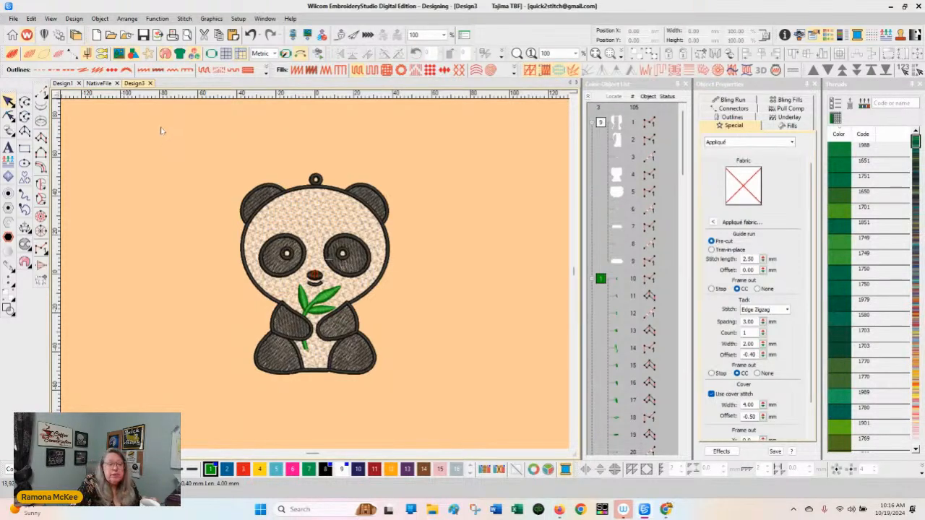
Step: Select all objects with the Run and Manual stitch types and delete them from the design
left_click(31, 19)
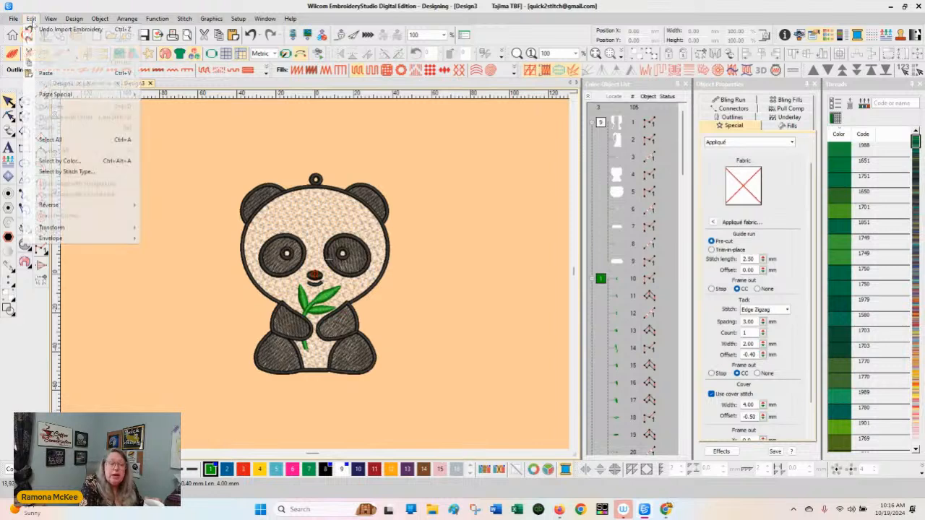
left_click(91, 172)
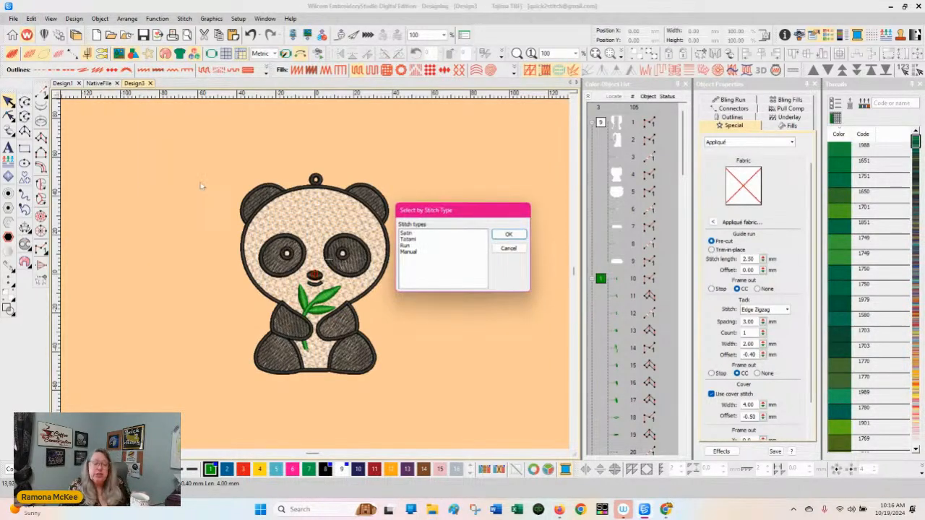
left_click(408, 247)
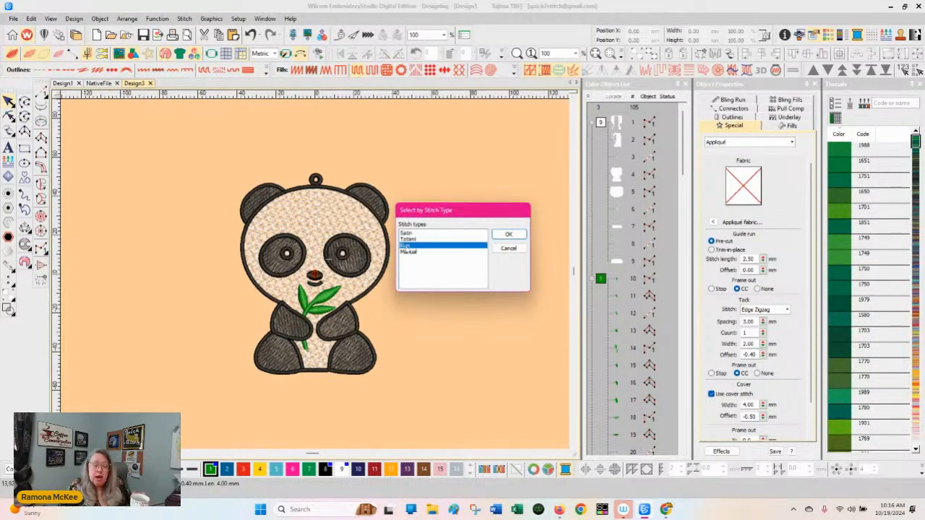
left_click(409, 252)
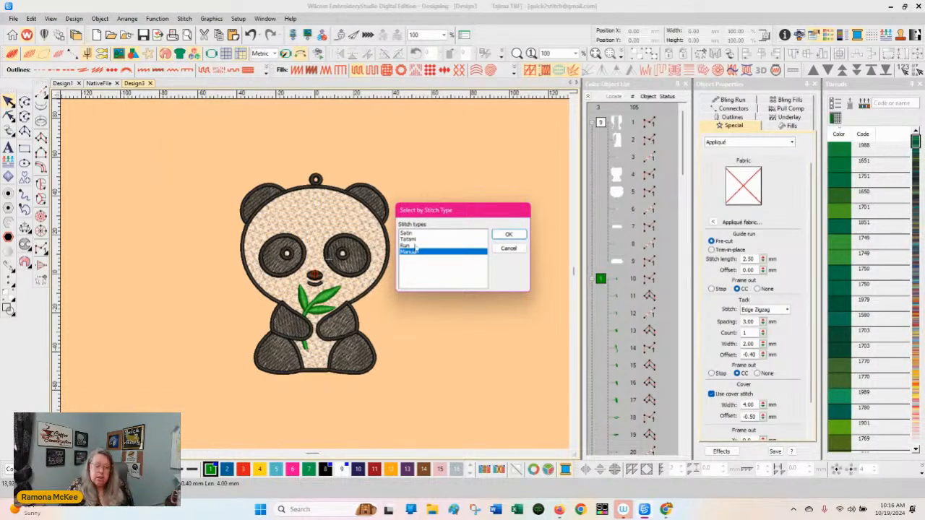
left_click(413, 246, "ctrl")
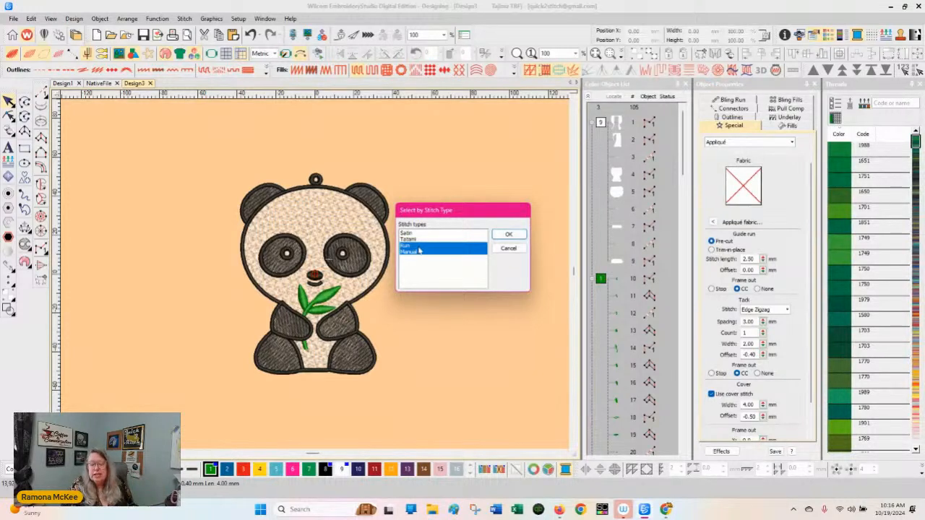
left_click(512, 235)
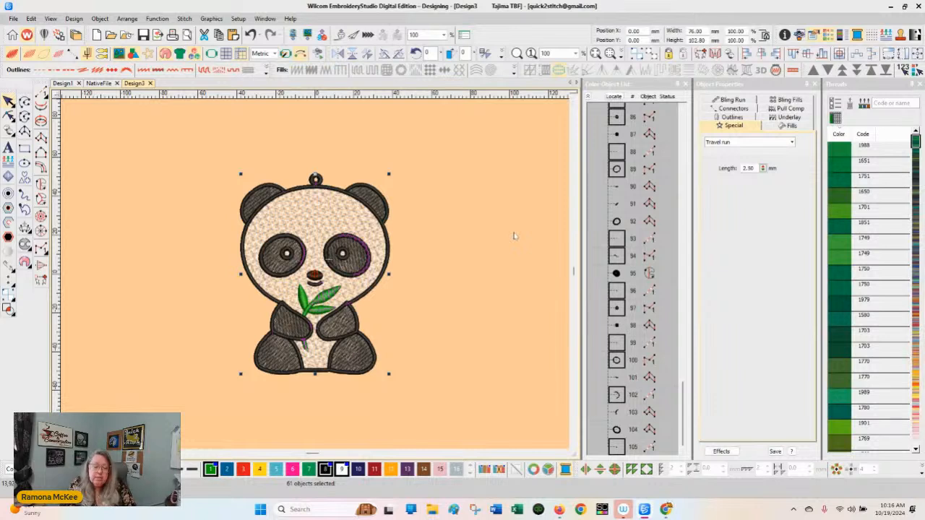
key("Delete")
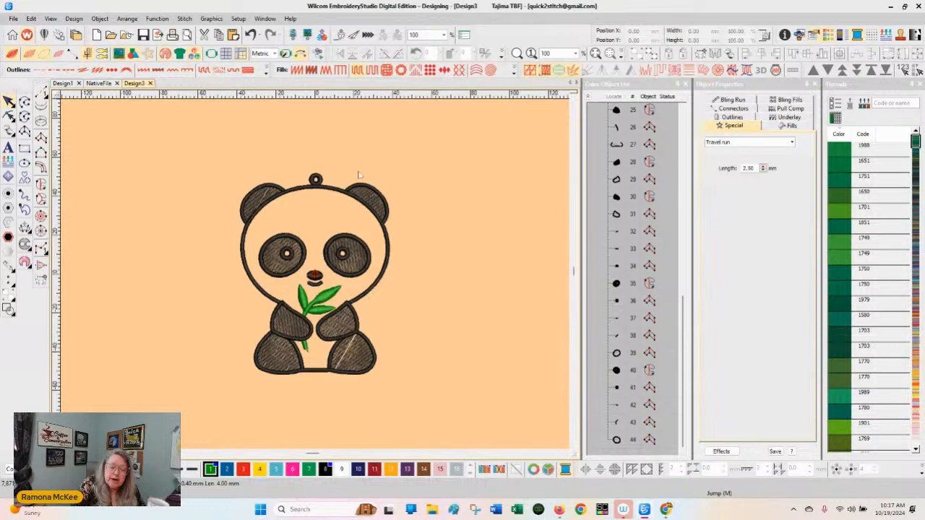
Step: Select all Tatami objects by stitch type and set their fill spacing to 0.40 mm
left_click(31, 19)
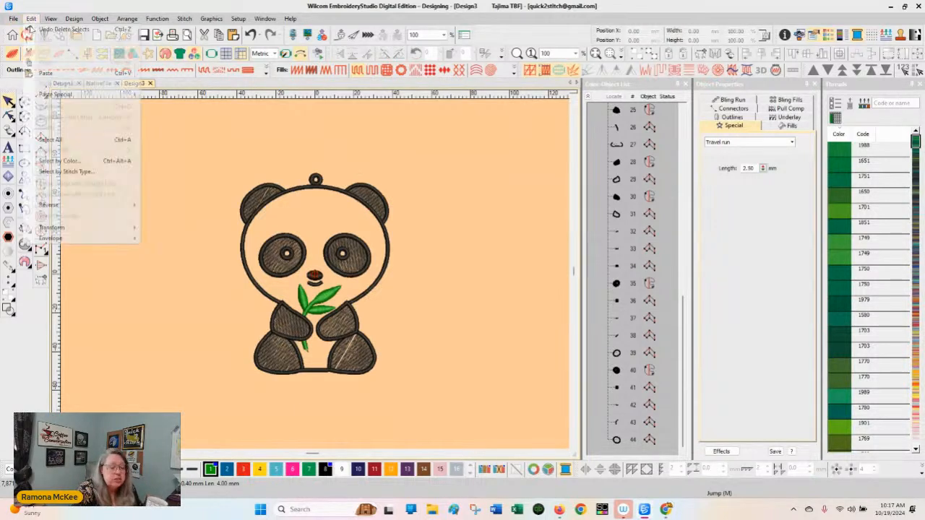
left_click(90, 172)
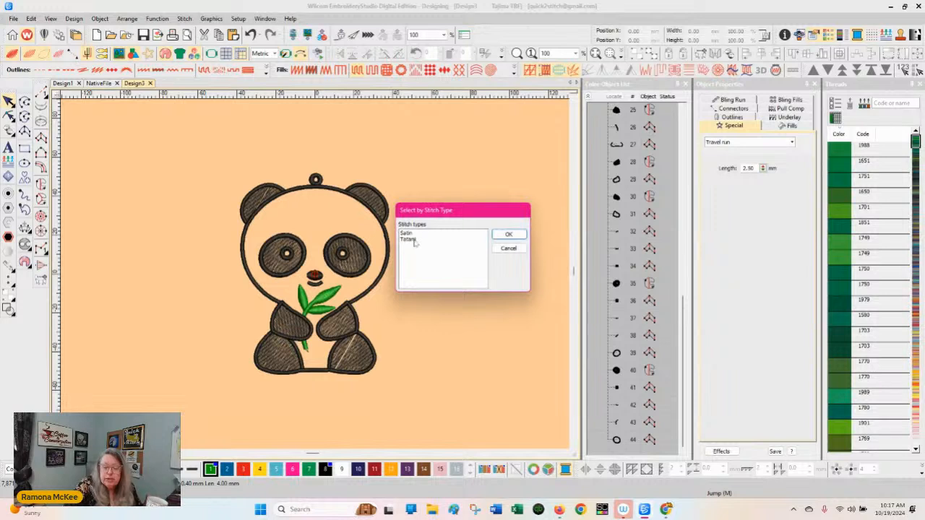
left_click(416, 239)
left_click(508, 234)
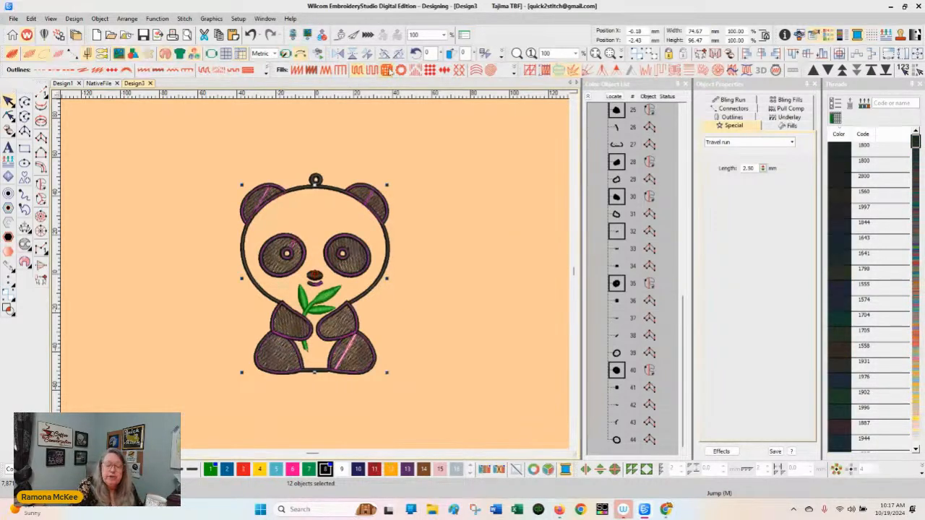
left_click(793, 128)
left_click_drag(742, 170, 731, 215)
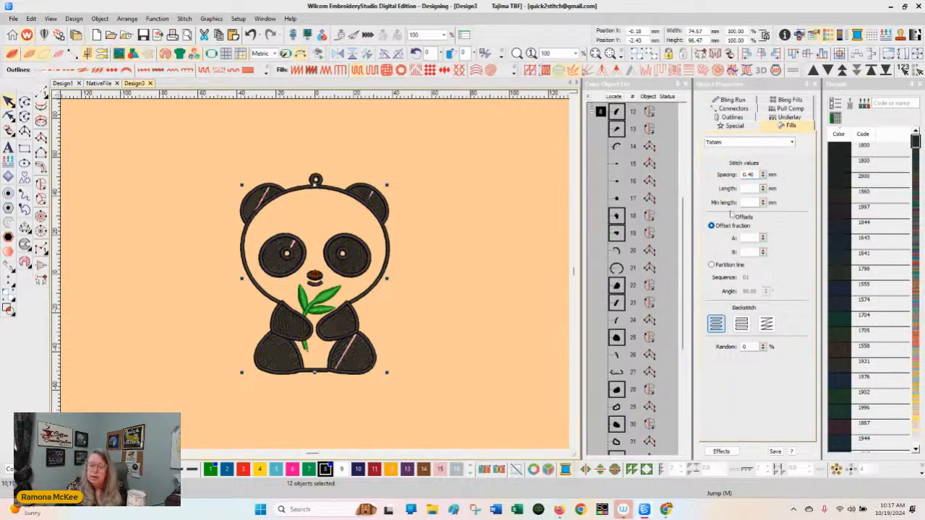
left_click(528, 357)
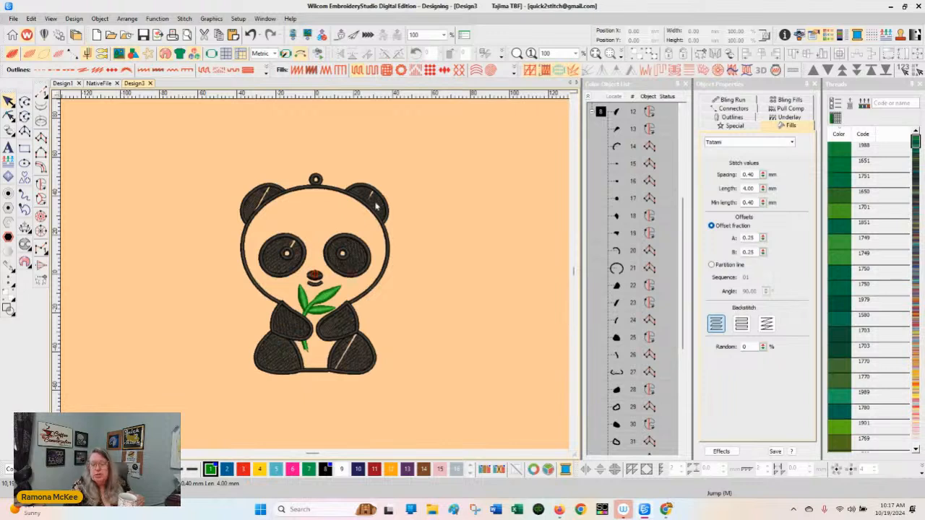
Step: Inspect the panda's left leg fill, object 25, with the Reshape tool and place a copy of it in the empty area left of the head
left_click(616, 337)
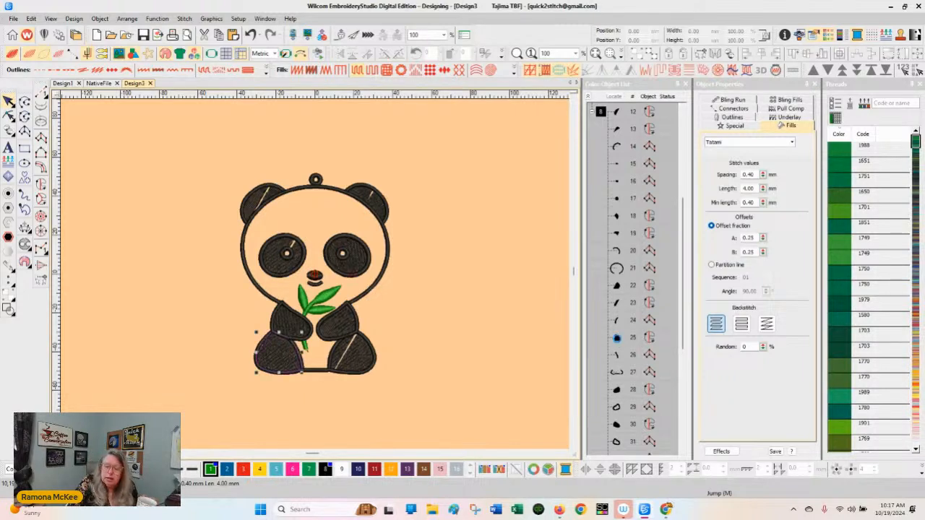
left_click(8, 116)
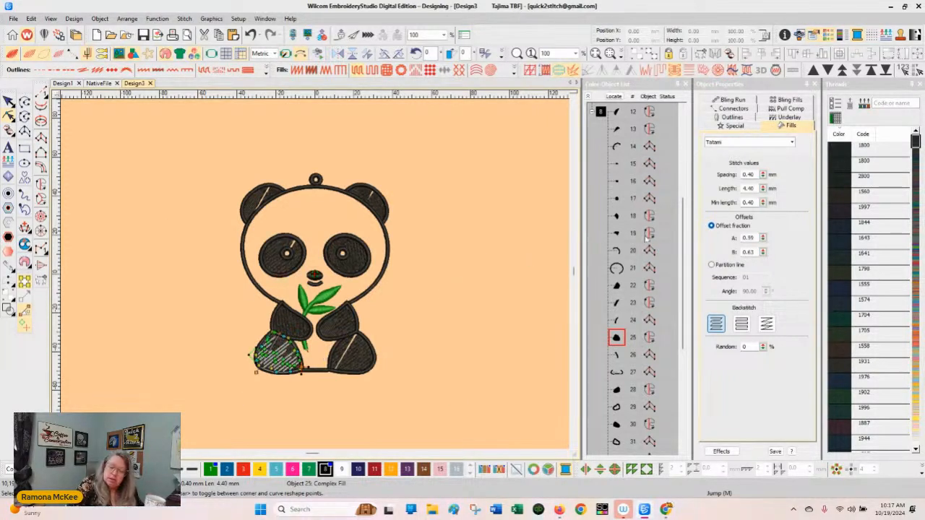
left_click(617, 343)
left_click(616, 338)
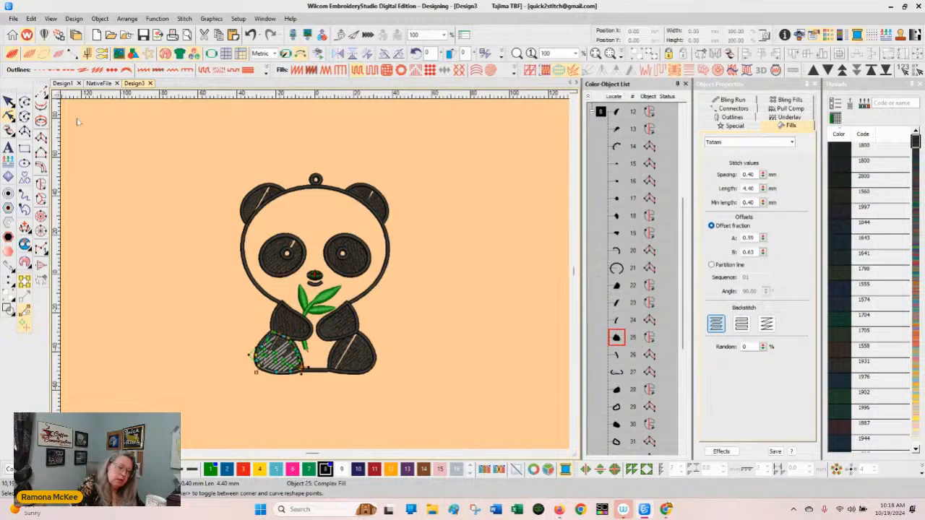
left_click_drag(278, 332, 150, 249)
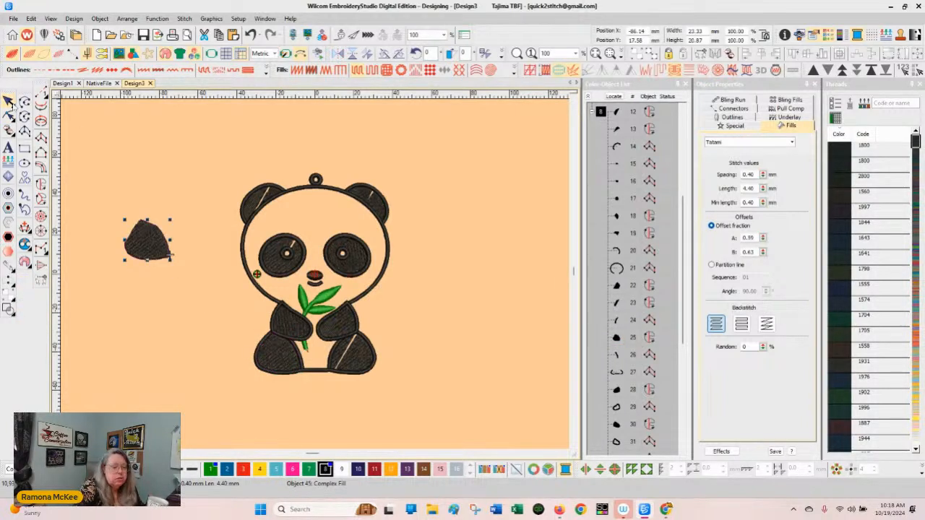
Step: Convert the copied leg fill to a Run outline and back to a Tatami fill
left_click(9, 115)
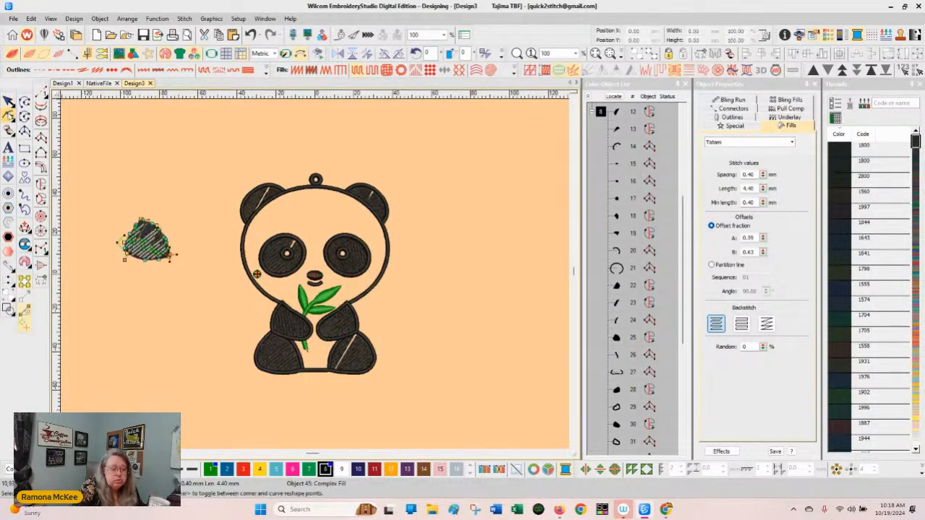
left_click(443, 35)
left_click(417, 103)
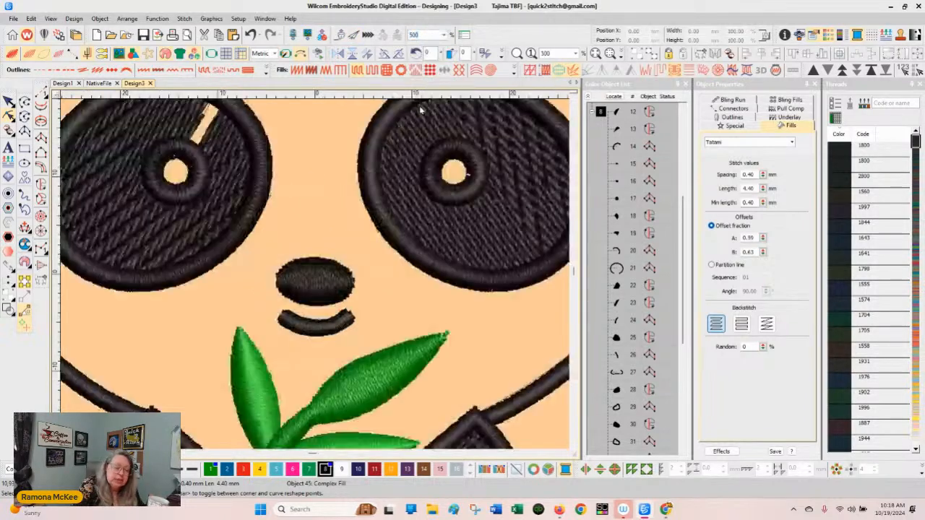
left_click(65, 454)
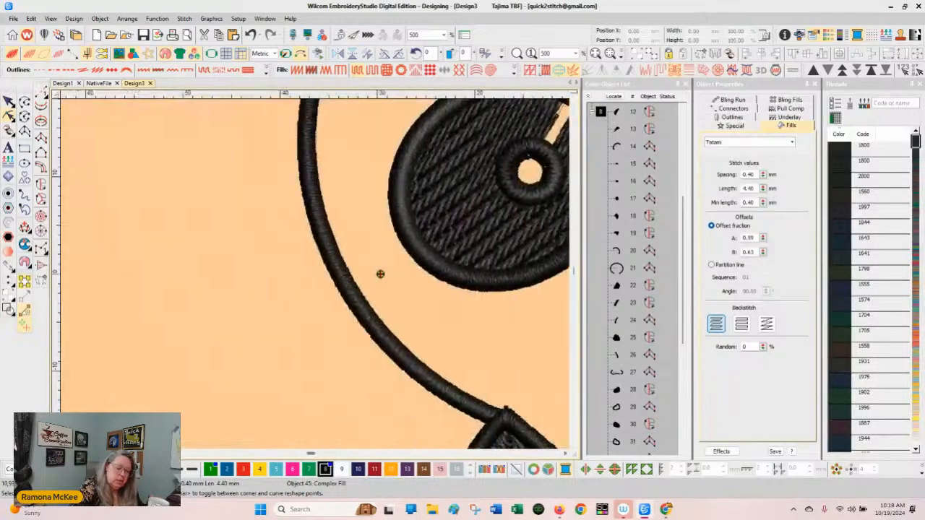
left_click(574, 100)
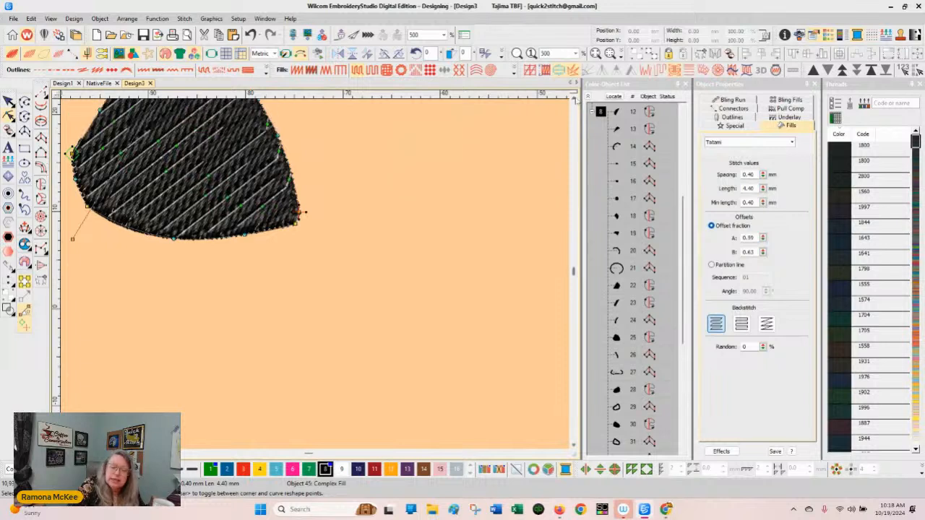
left_click(65, 454)
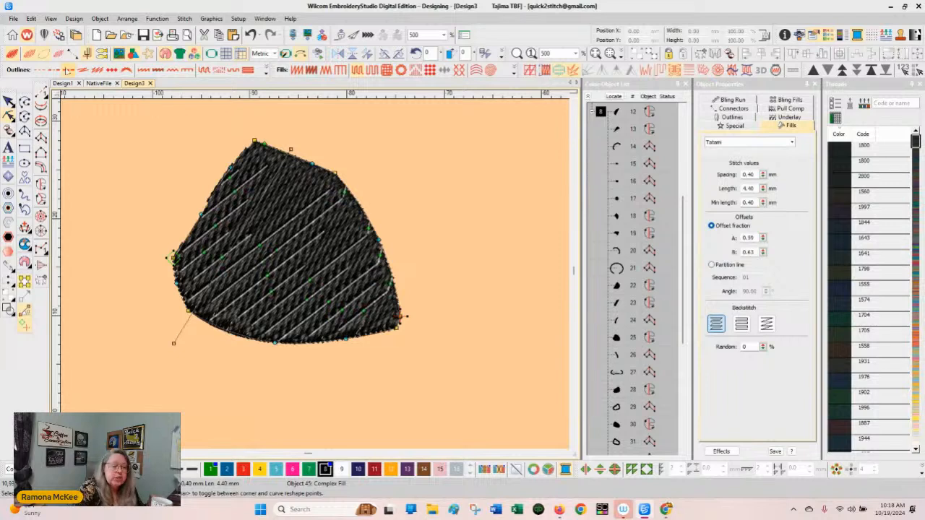
left_click(40, 70)
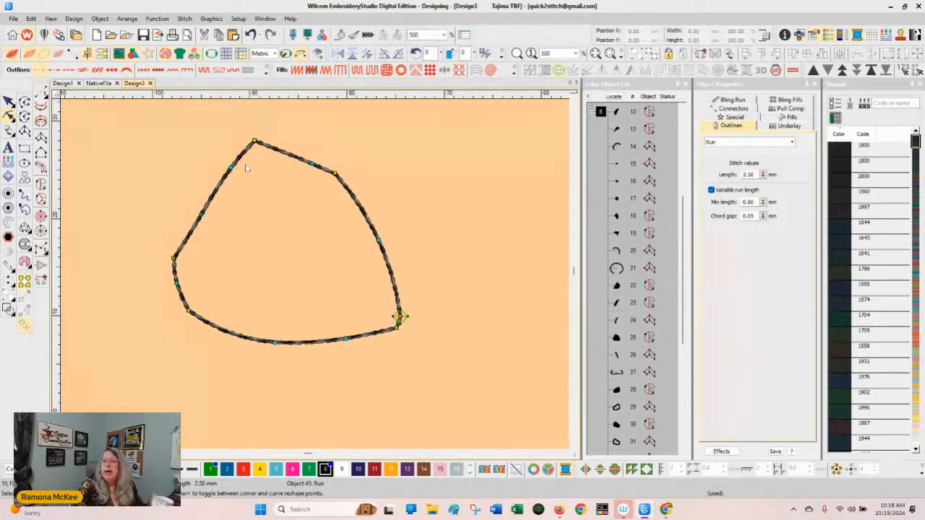
left_click(354, 71)
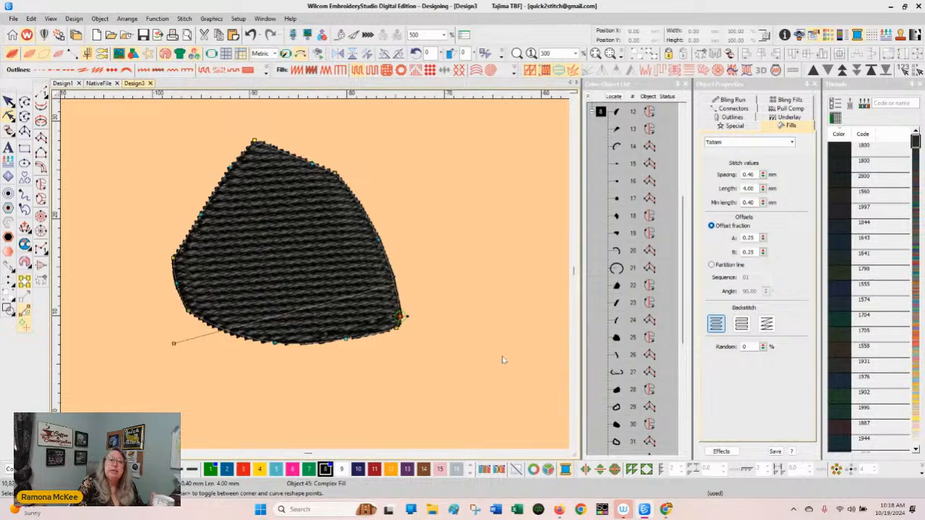
Step: Convert the panda's left eye patch fill to a Run outline and delete the nodes forming the slit to the pupil
left_click(567, 454)
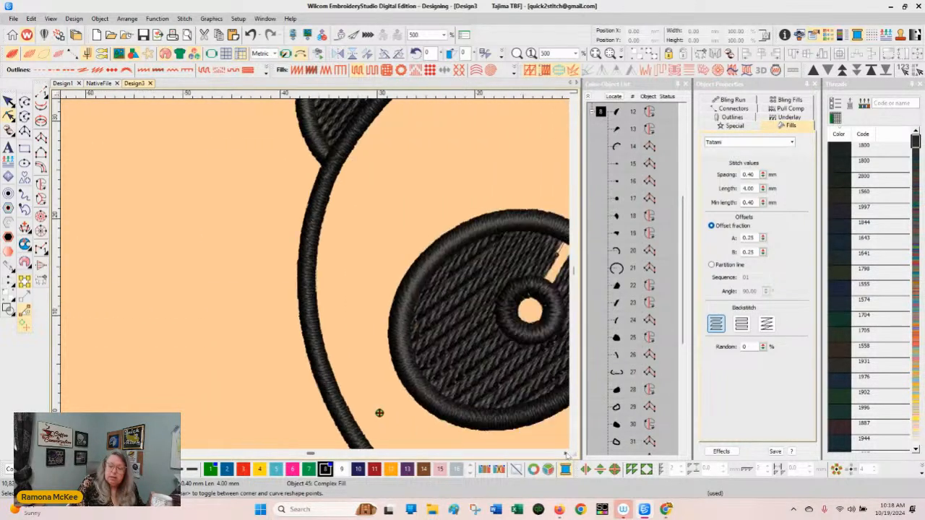
left_click(566, 455)
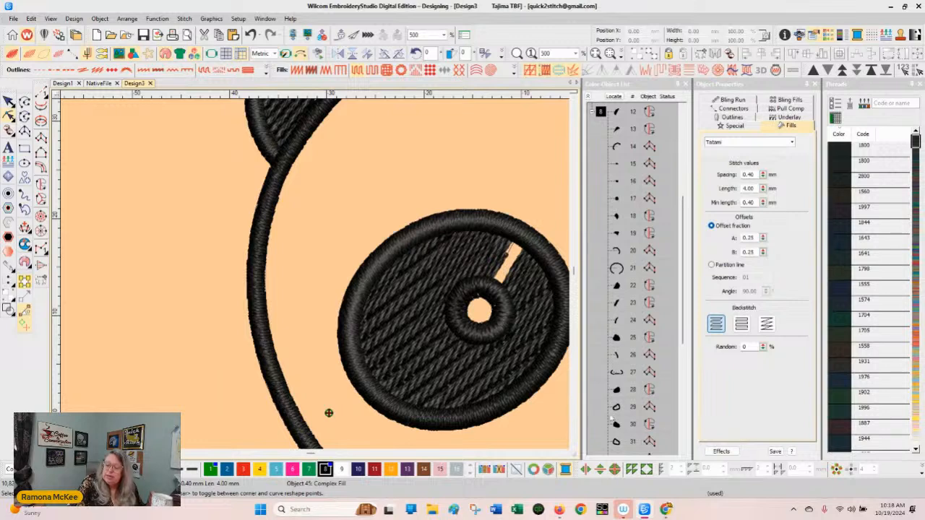
left_click(524, 265)
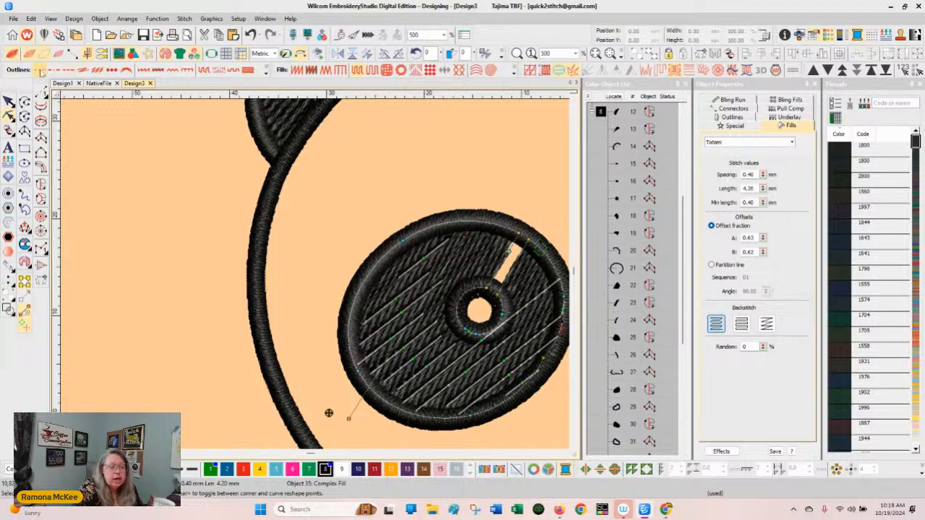
left_click(42, 70)
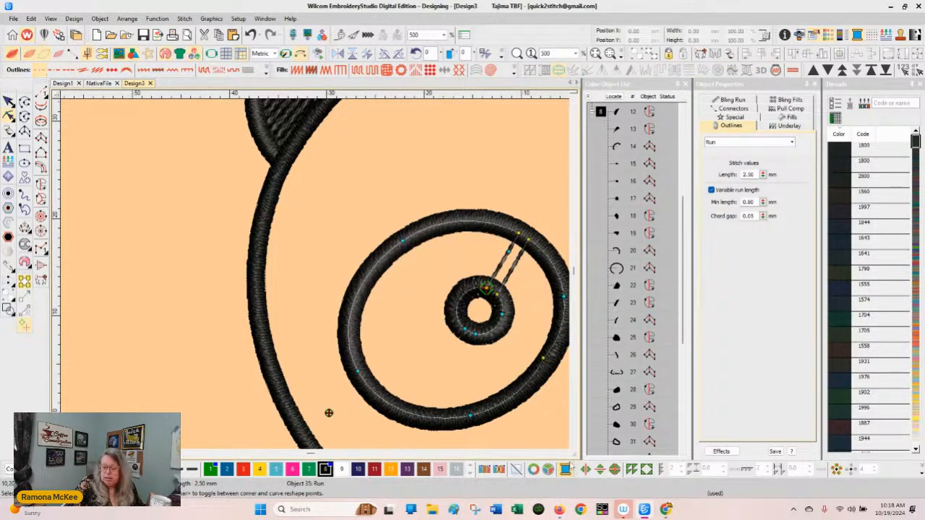
left_click(565, 455)
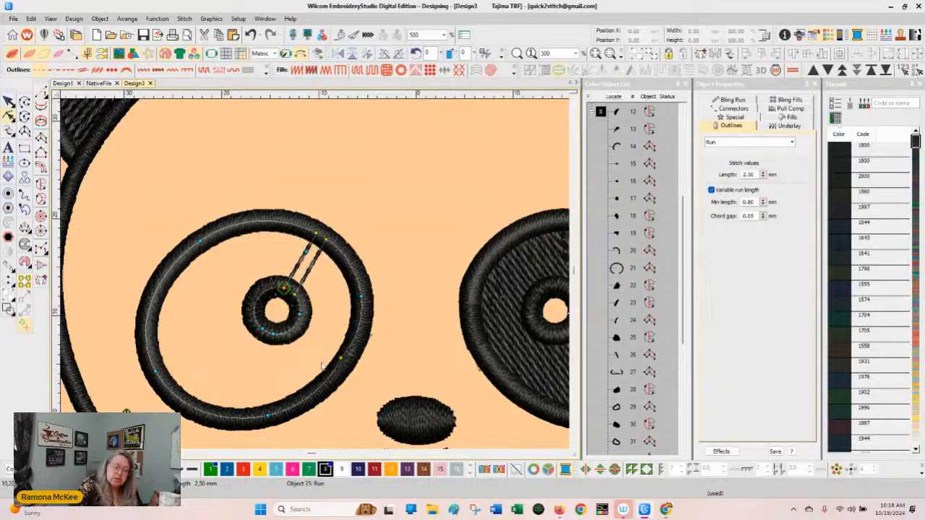
key("Delete")
left_click(305, 252)
key("Delete")
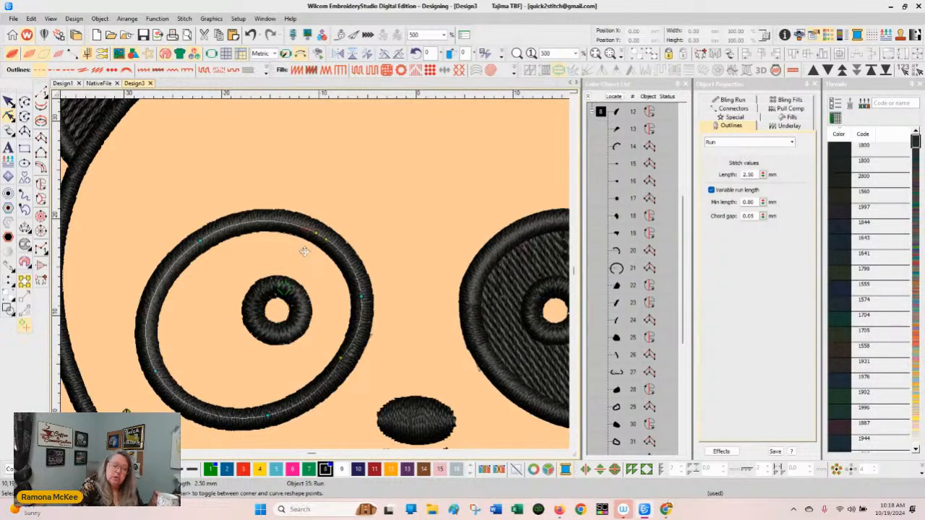
Step: Convert the cleaned left eye patch outline back to a Tatami fill and adjust the nodes on its outer edge
left_click(357, 70)
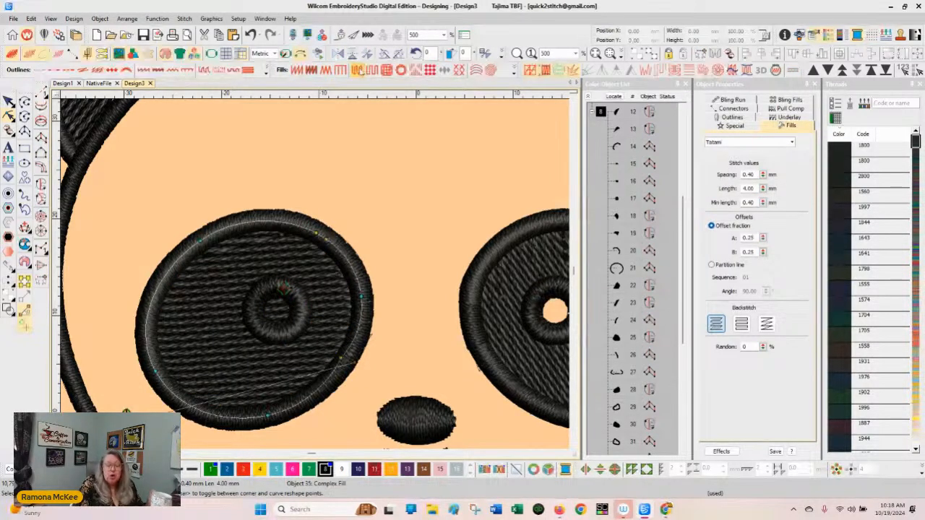
left_click_drag(341, 358, 344, 362)
left_click_drag(302, 199, 327, 237)
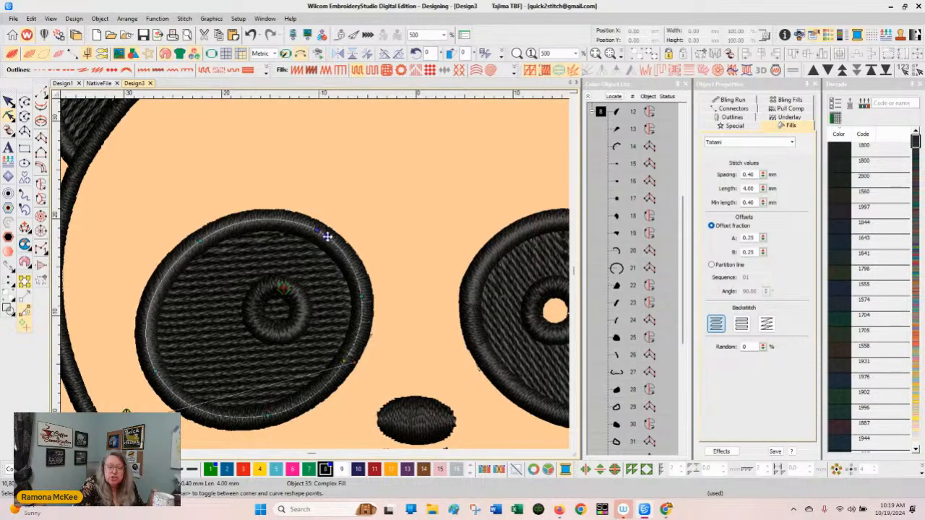
left_click(382, 170)
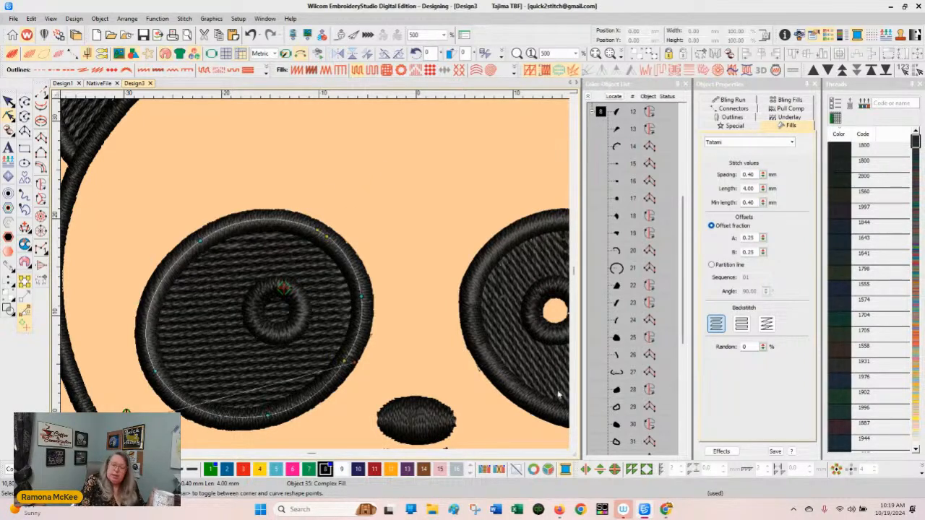
left_click(572, 456)
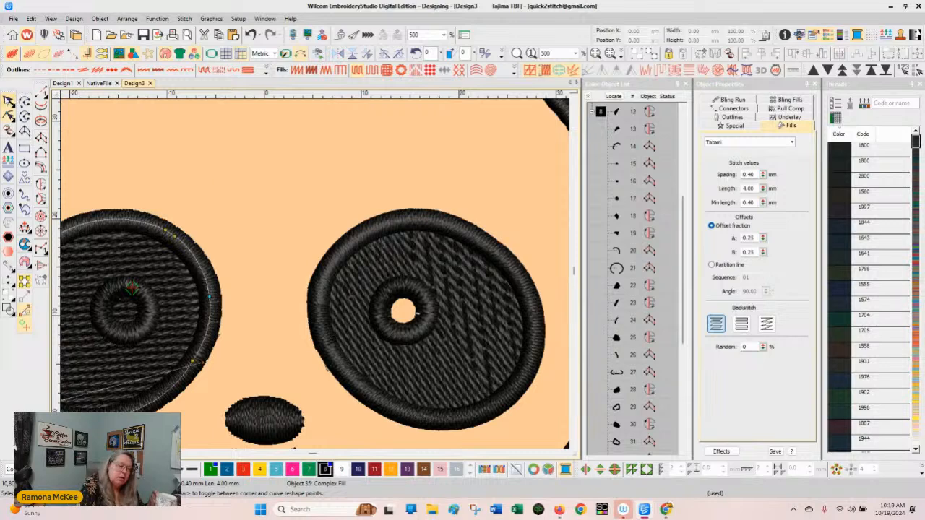
Step: Convert the panda's right eye patch fill to a Run outline and back to a Tatami fill
left_click(8, 102)
left_click(469, 355)
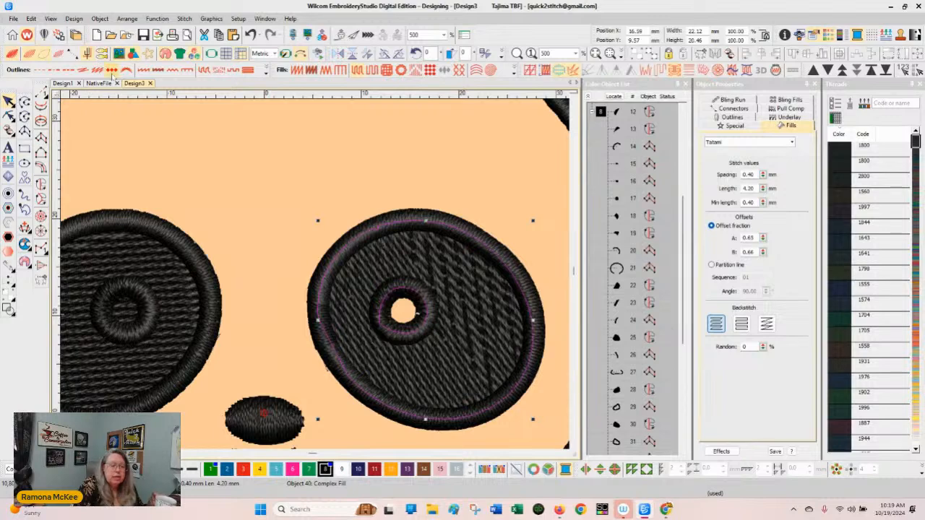
left_click(41, 70)
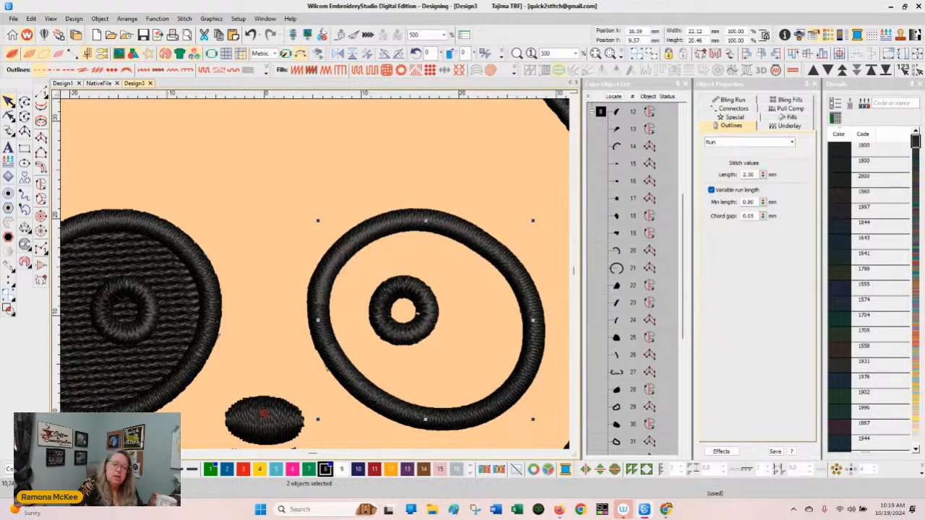
left_click(357, 70)
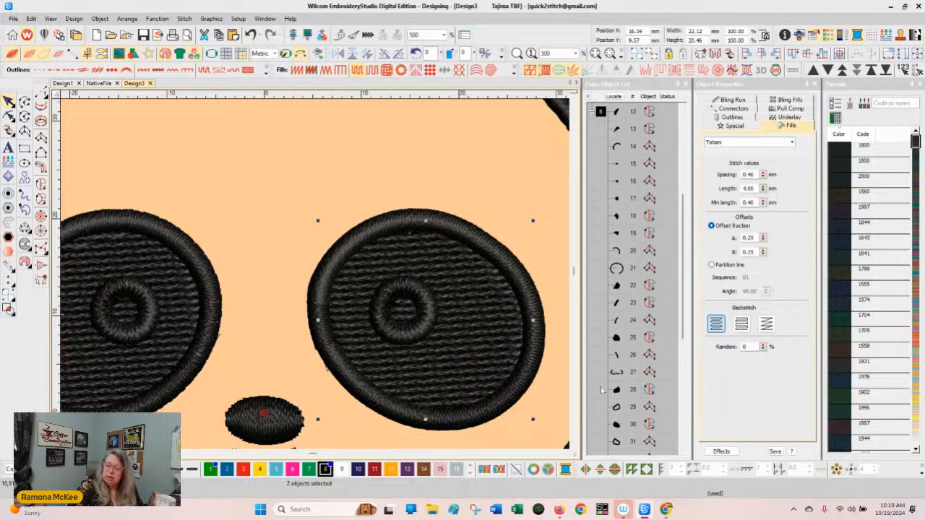
Step: Delete the small separate fill, object 41, inside the right eye's pupil ring
left_click_drag(684, 292, 687, 403)
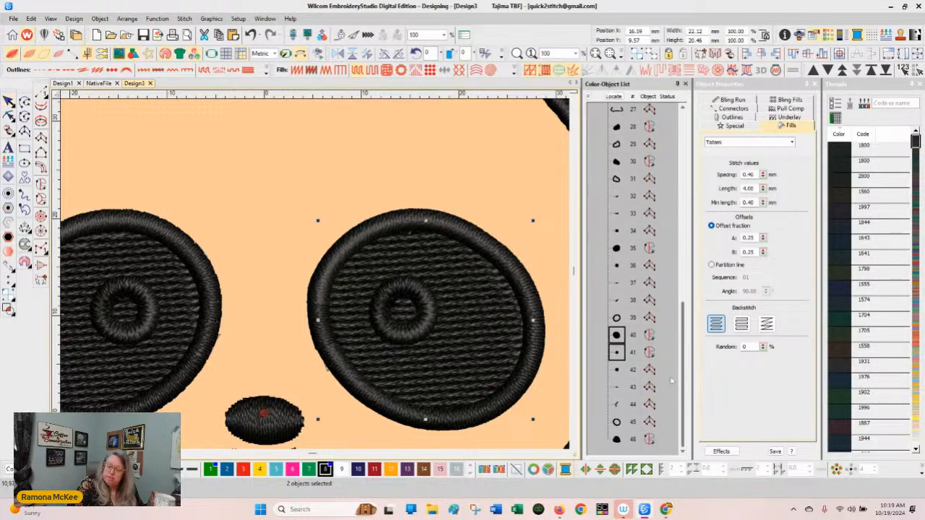
left_click(618, 352)
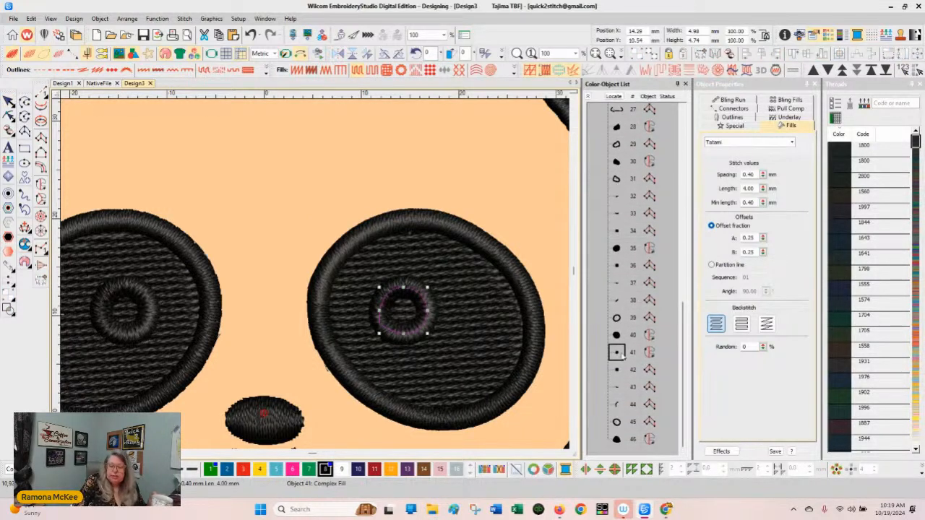
key("Delete")
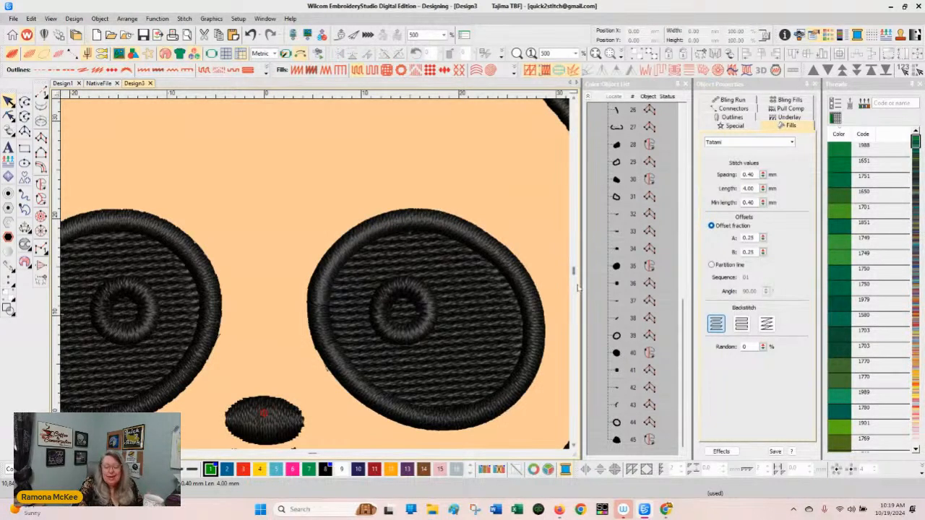
Step: Convert the panda's right arm fill, object 28, to a Run outline and back to a Tatami fill
scroll(574, 278, "down", 5)
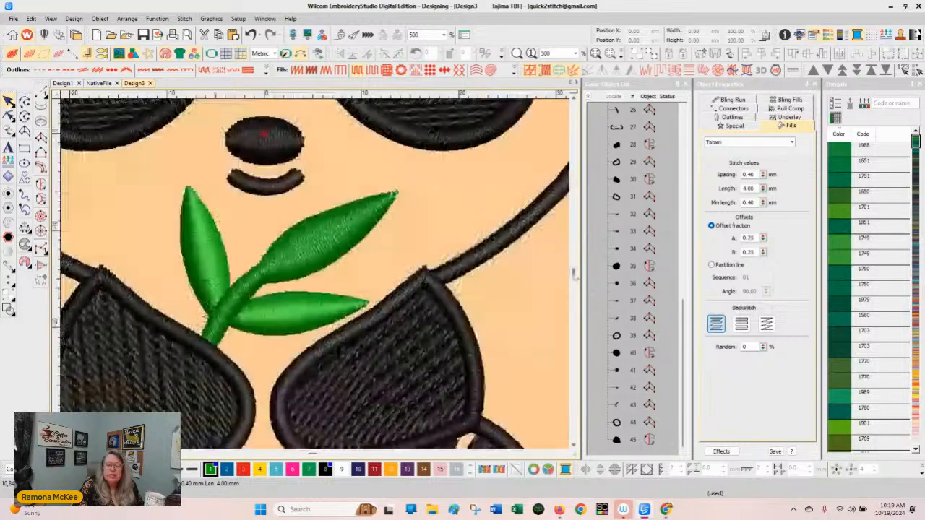
left_click(573, 446)
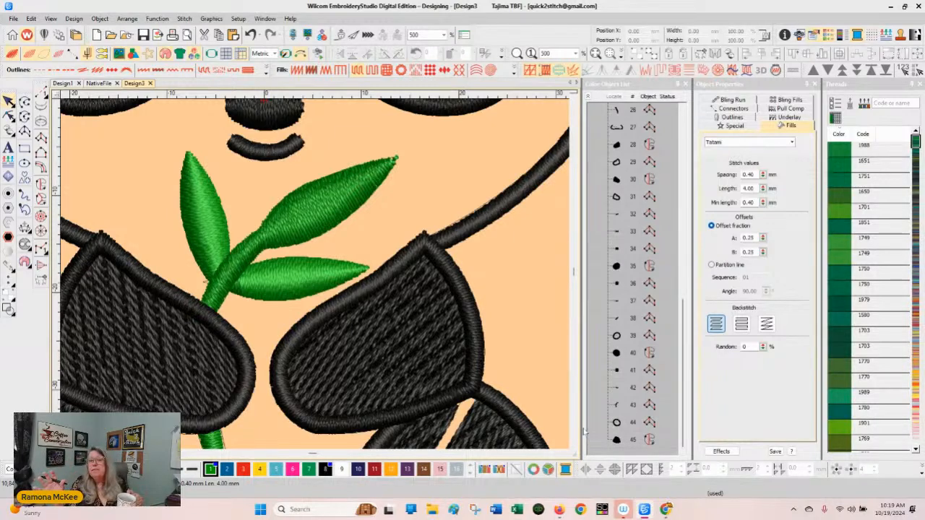
left_click(431, 335)
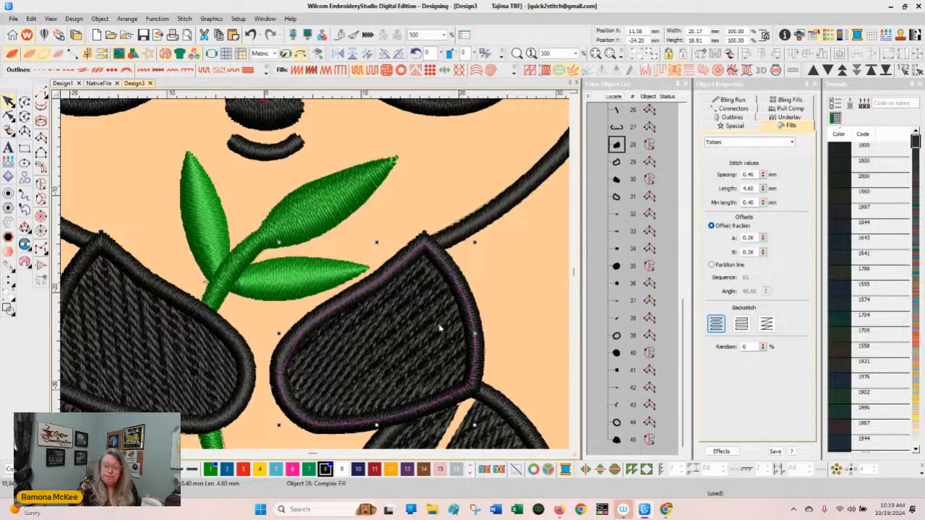
left_click(8, 116)
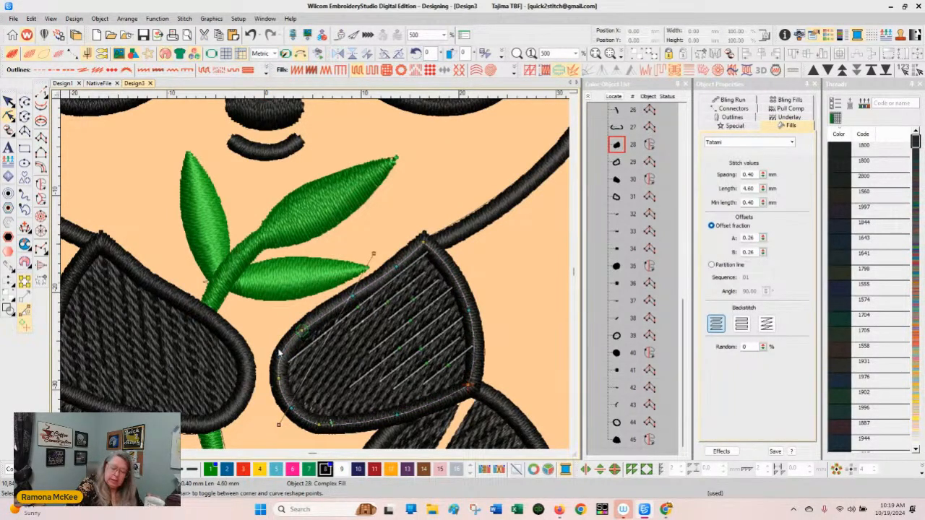
left_click(38, 70)
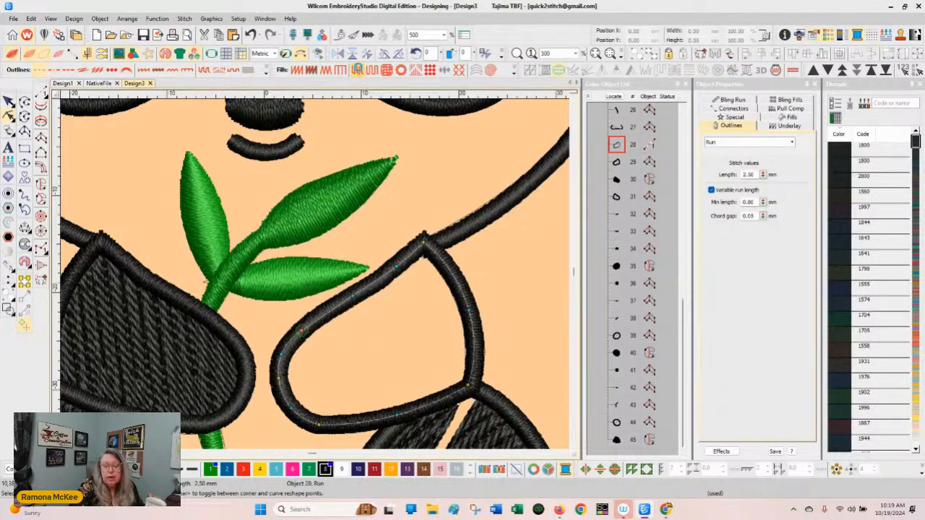
left_click(357, 69)
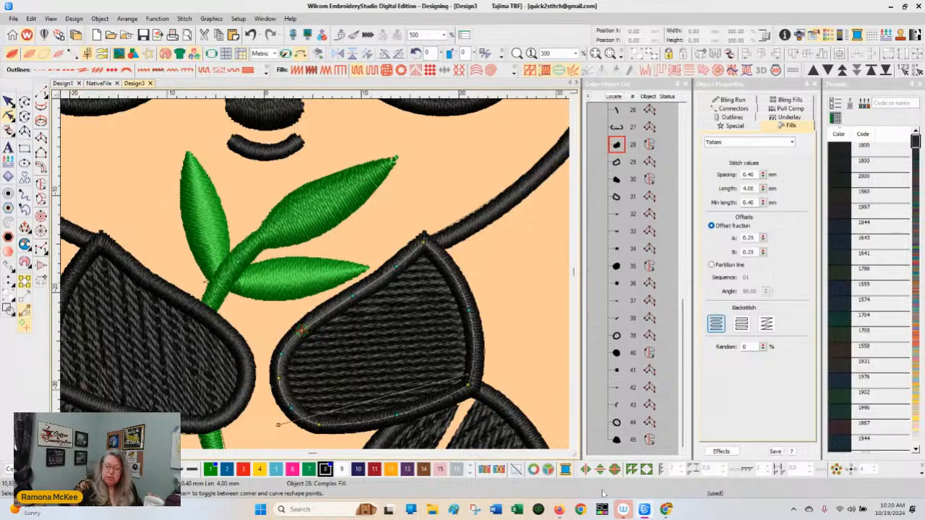
Step: Recolor the right arm fill and both eye patch fills with pink color 15
left_click(440, 469)
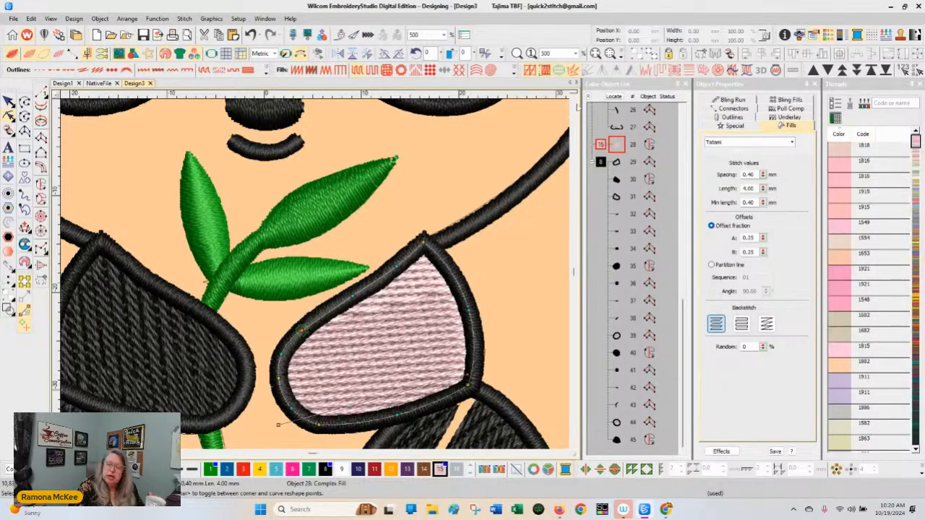
scroll(568, 109, "up", 2)
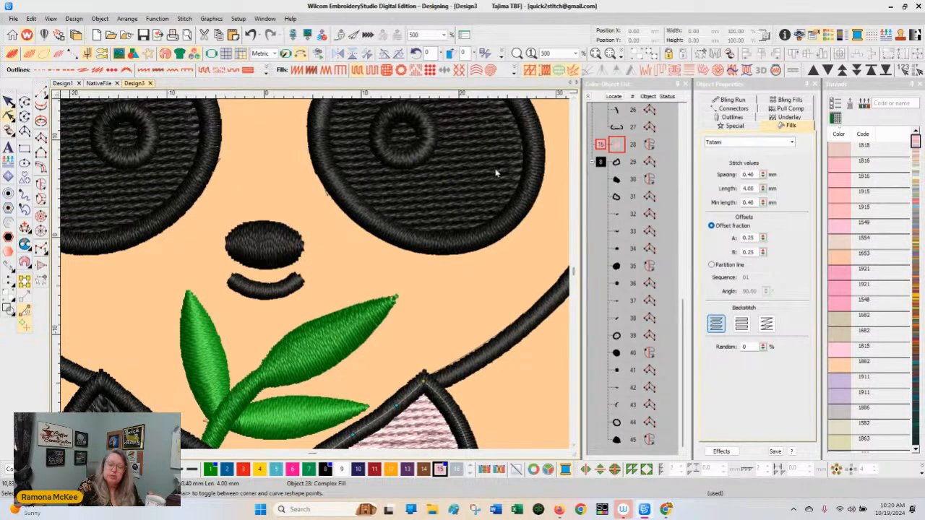
left_click(618, 267)
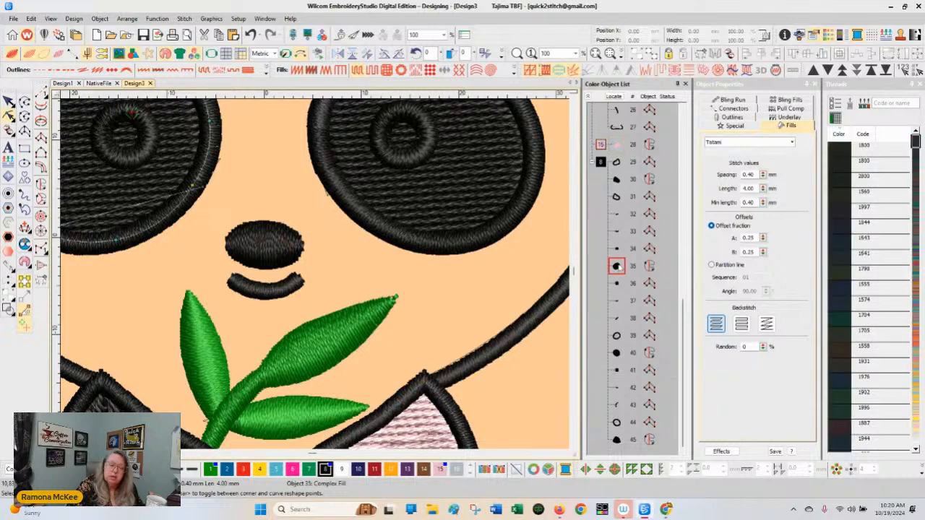
left_click(440, 470)
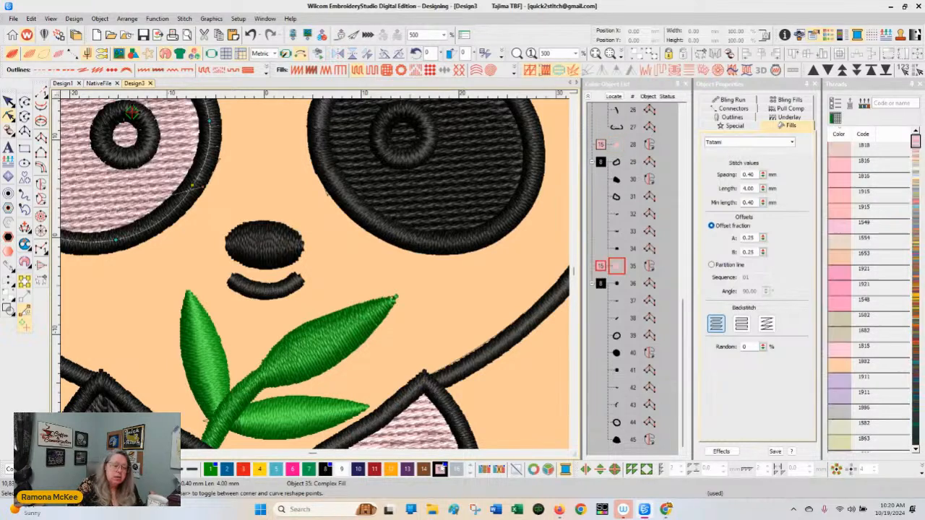
left_click(618, 353)
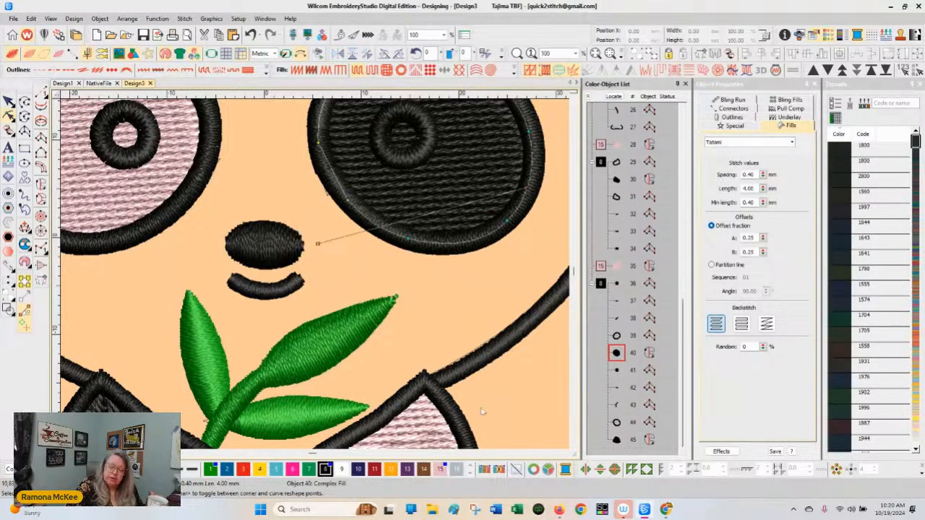
left_click(440, 469)
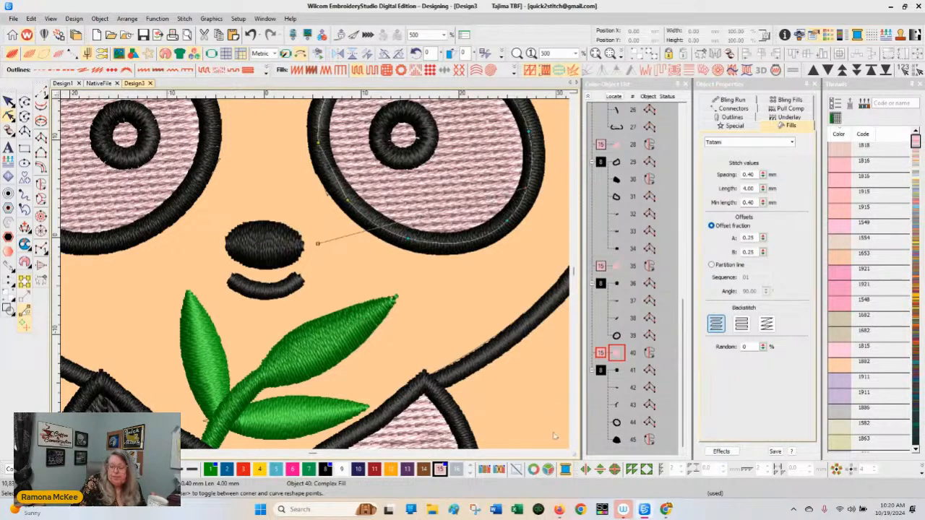
Step: Check the underlay settings of the rebuilt right eye patch fill
left_click(574, 449)
left_click(574, 448)
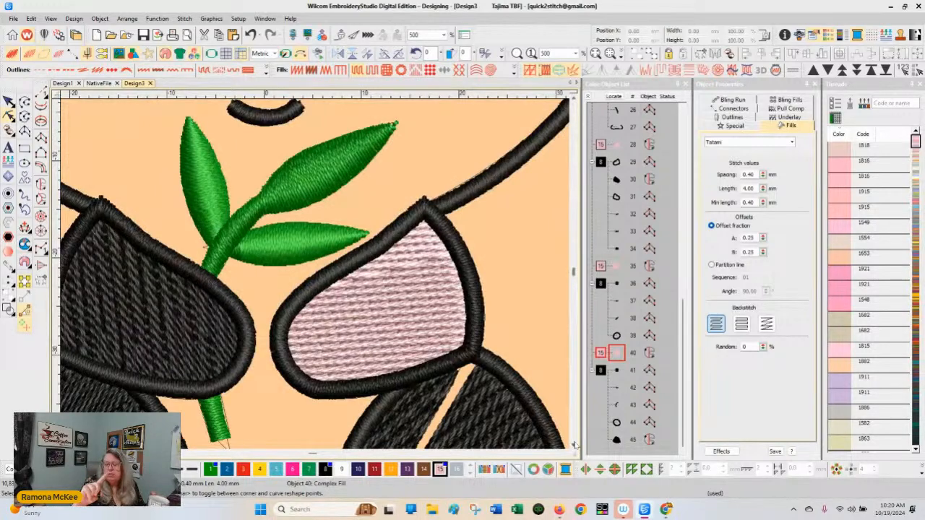
left_click(788, 118)
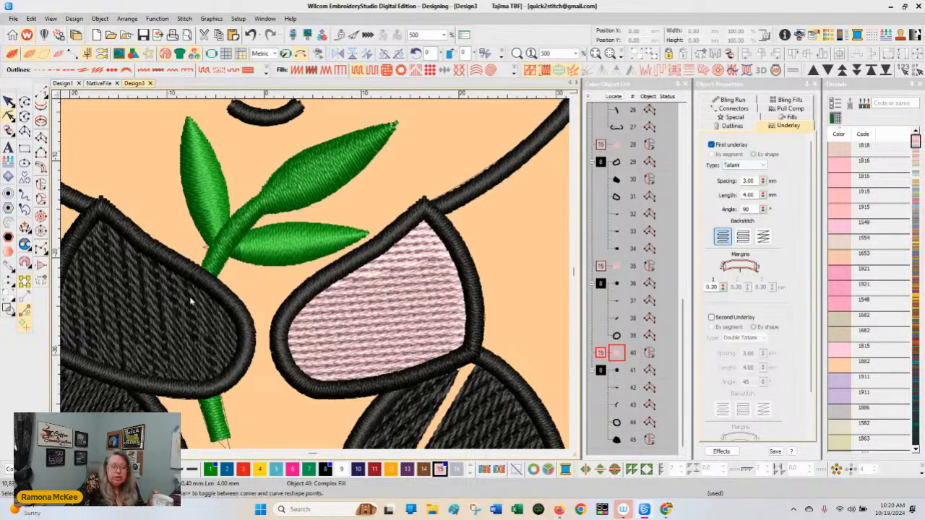
Step: Rebuild the left arm fill, object 30, through a Run outline as a Tatami fill and recolor it with pink color 15
left_click(617, 440)
left_click(238, 333)
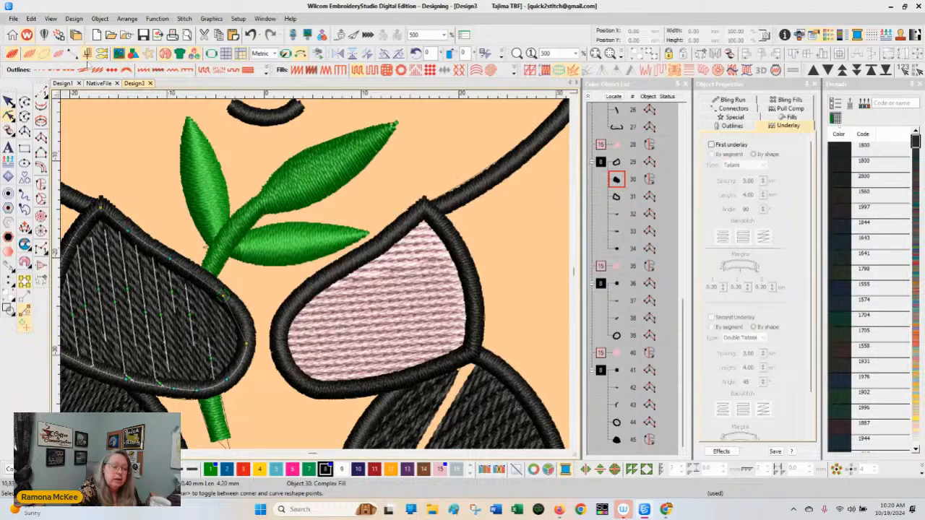
left_click(40, 72)
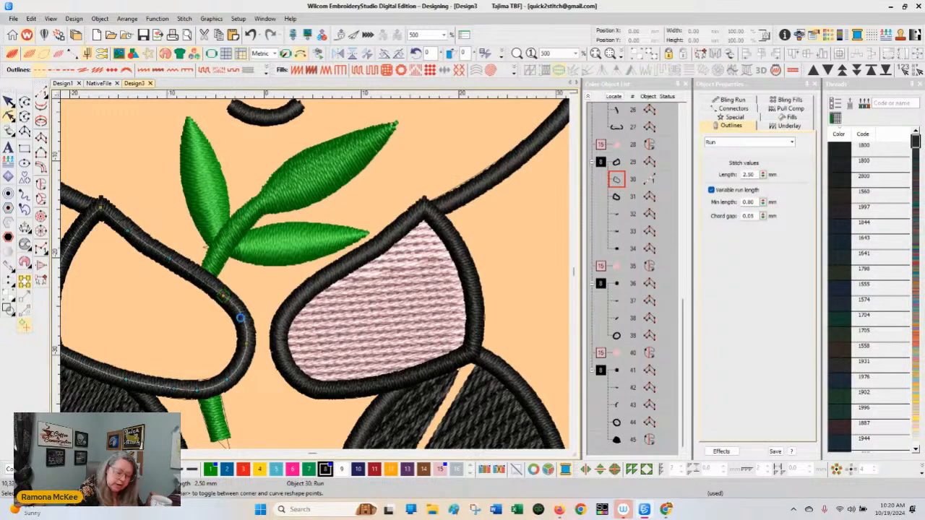
scroll(315, 272, "left", 3)
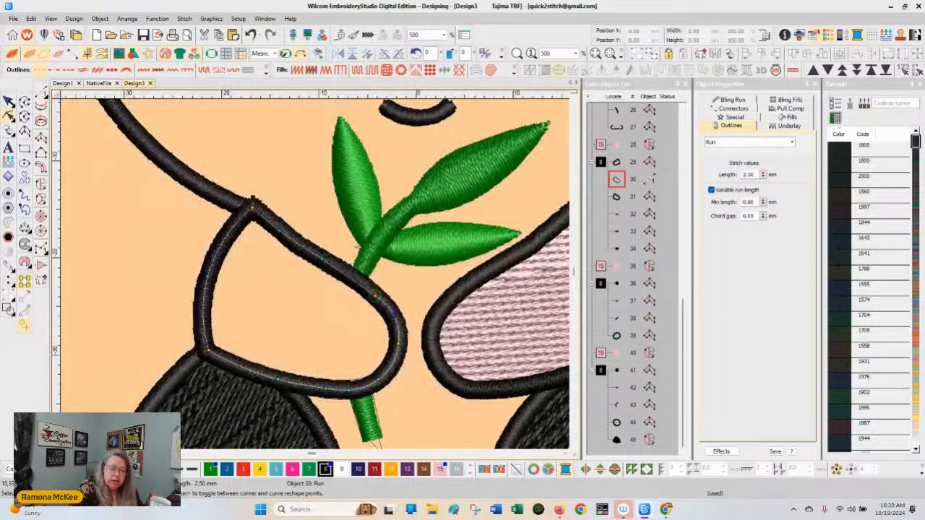
left_click(357, 70)
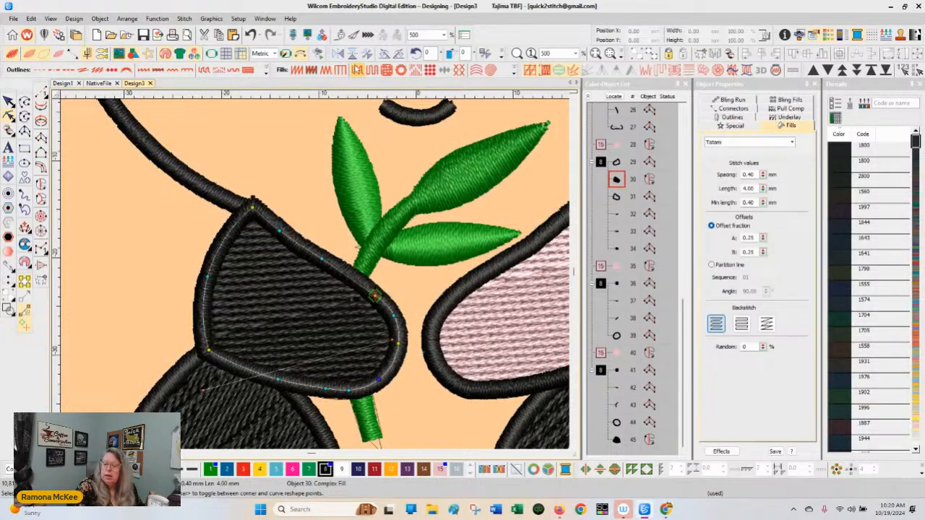
left_click(439, 470)
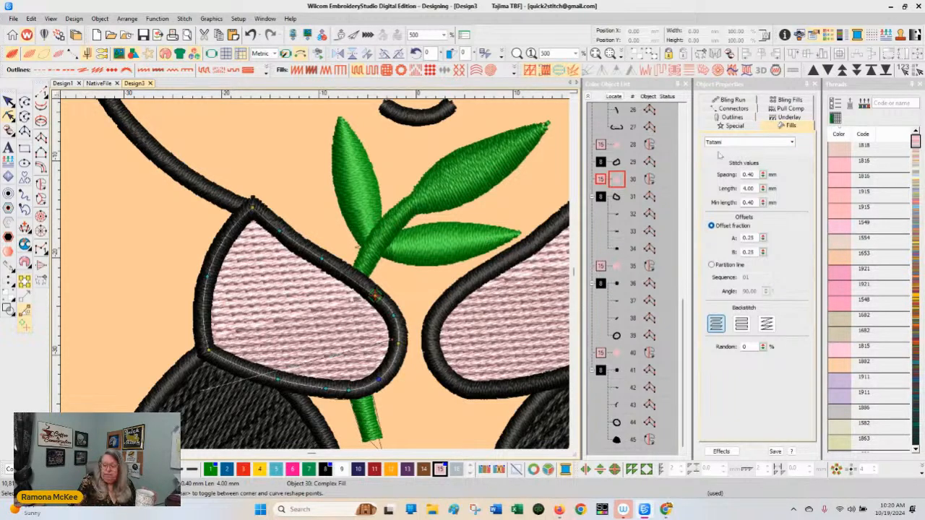
Step: Recolor the left arm fill with white color 9
scroll(569, 455, "right", 5)
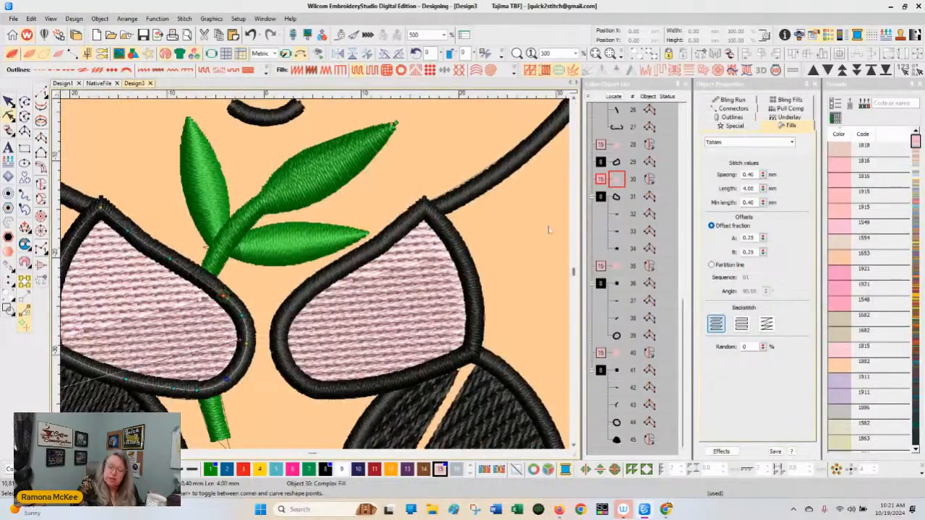
scroll(575, 448, "down", 2)
scroll(575, 448, "down", 6)
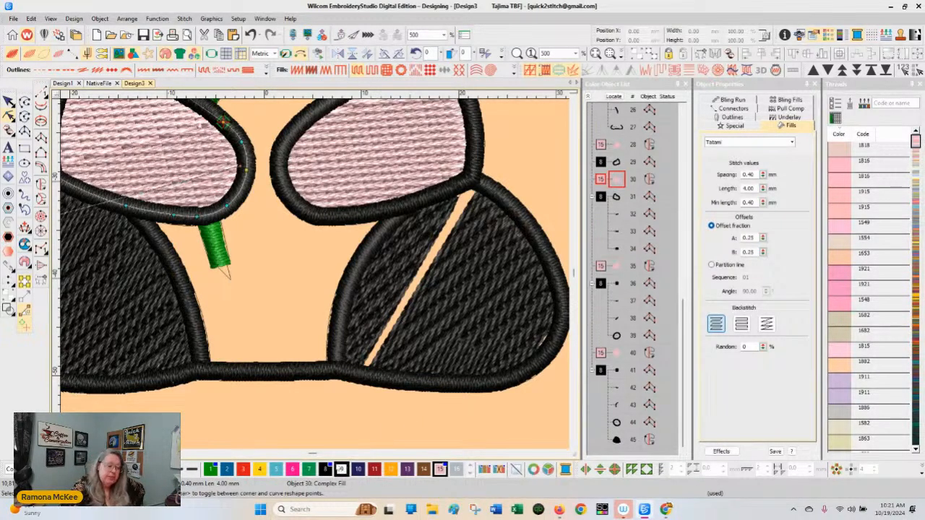
left_click(341, 470)
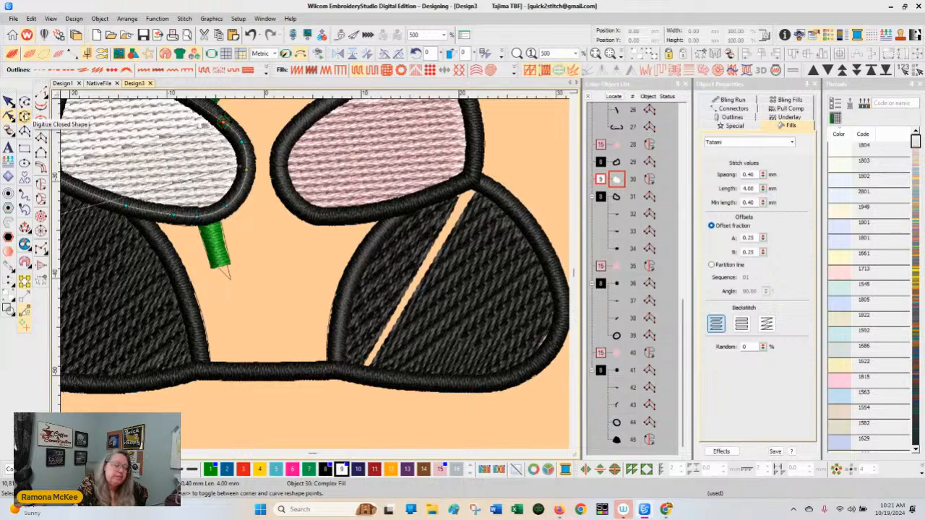
Step: Start a Tatami closed shape, tracing the line between the legs, the left leg's inner edge and the left arm's outline
left_click(25, 116)
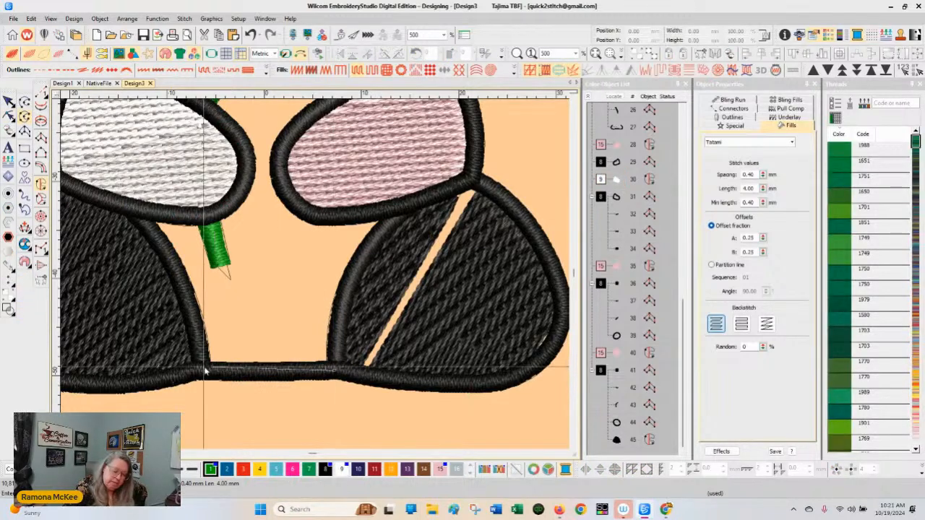
right_click(179, 276)
left_click(129, 208)
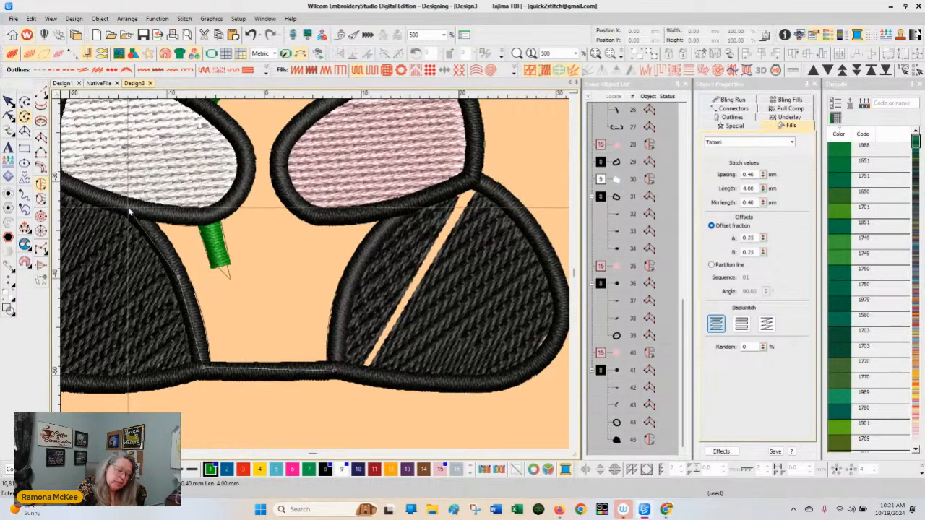
right_click(201, 217)
right_click(231, 206)
right_click(247, 172)
right_click(258, 194)
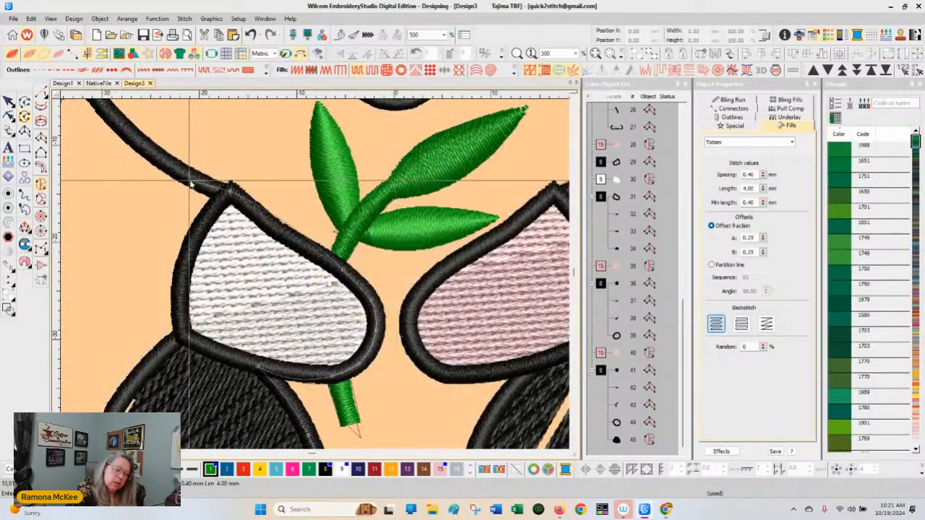
Step: Continue the closed shape up the left side of the head outline, past the left ear, to the loop above the head
right_click(216, 193)
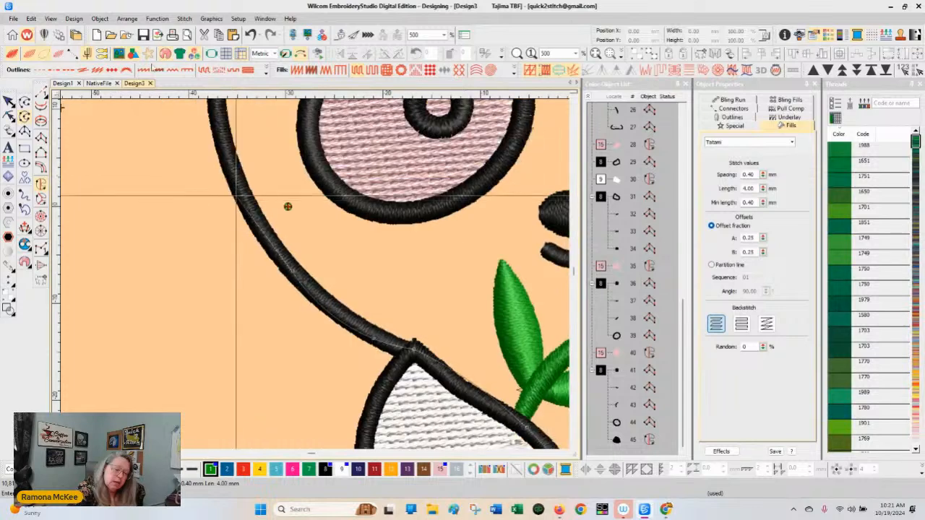
right_click(229, 160)
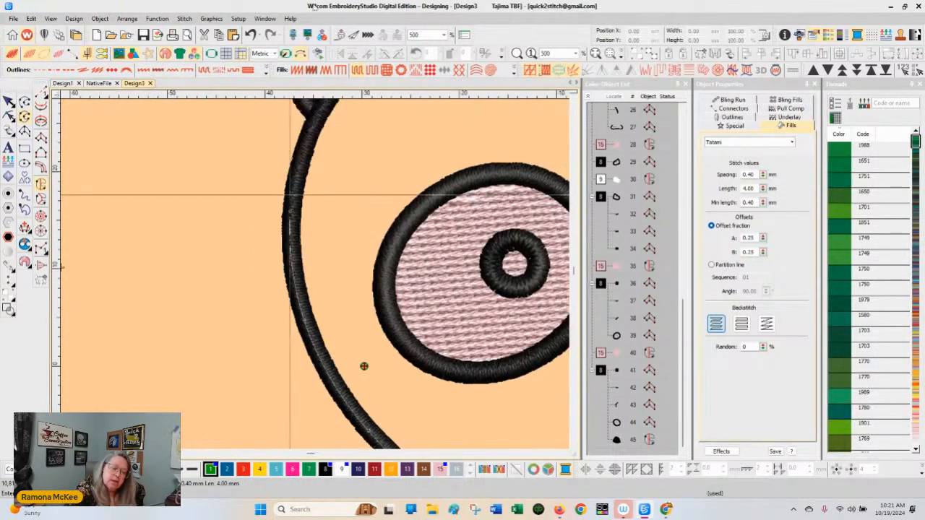
right_click(311, 133)
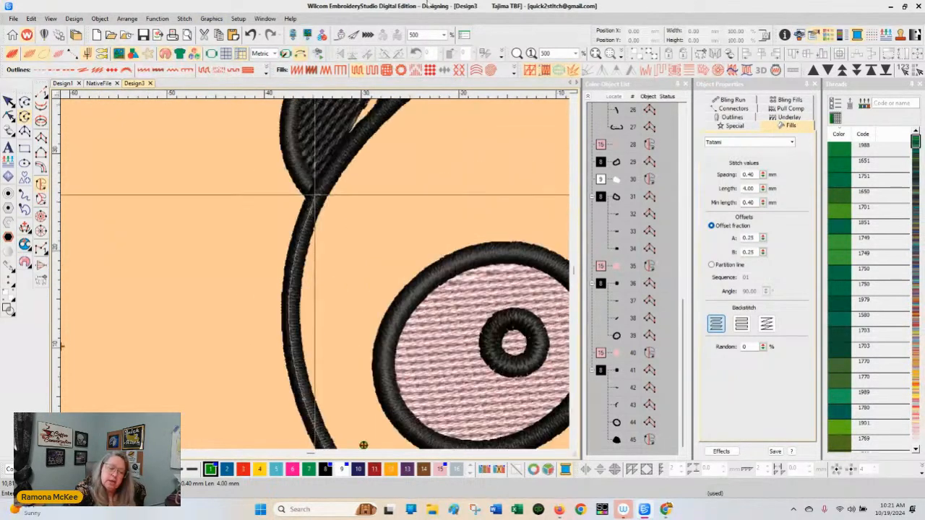
right_click(363, 132)
right_click(451, 115)
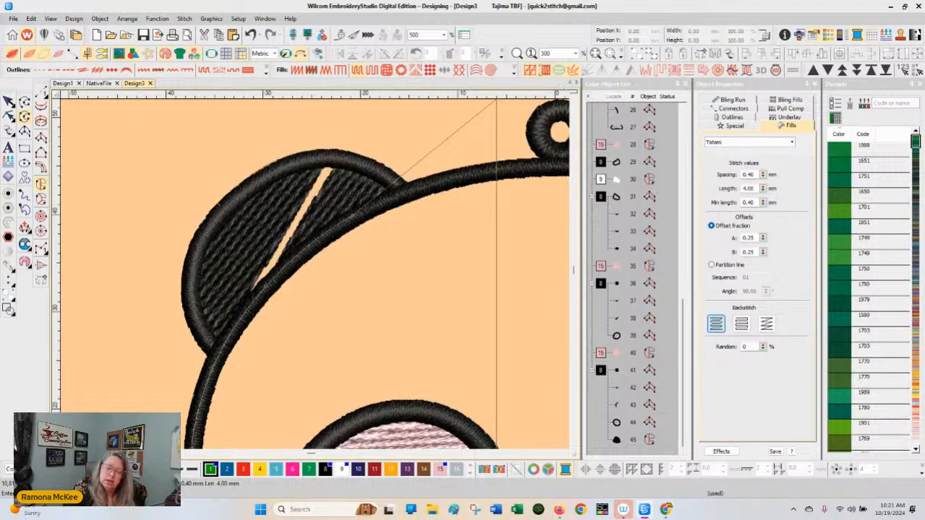
right_click(465, 178)
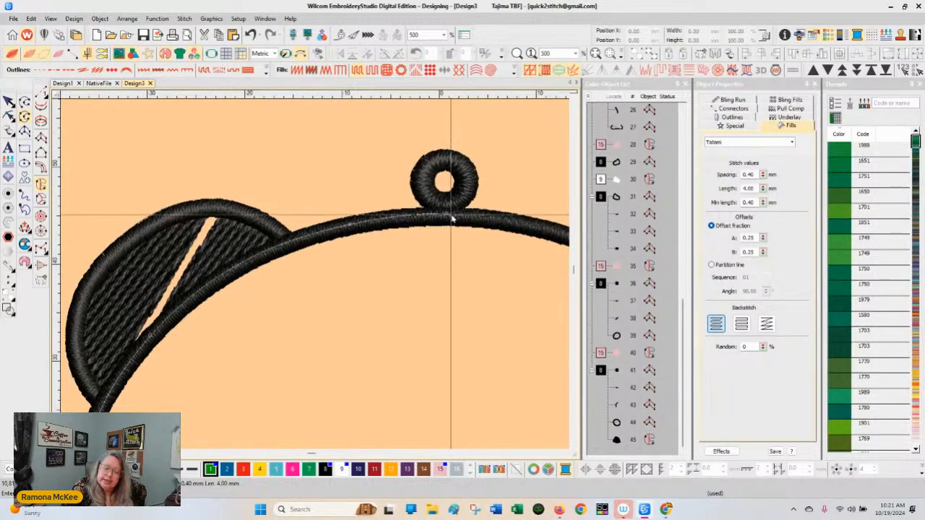
right_click(450, 213)
Step: Continue the closed shape along the right side of the head outline, past the right ear, down to the right arm's upper tip
right_click(484, 264)
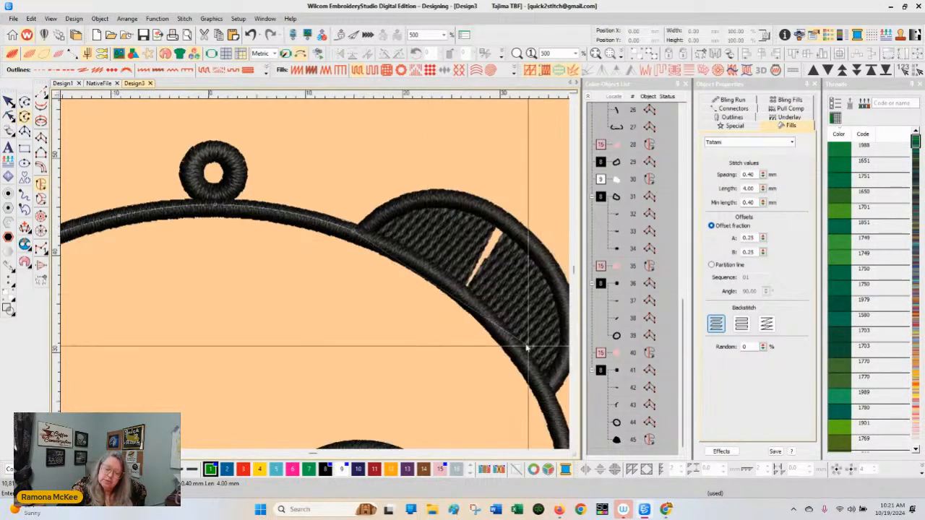
right_click(497, 329)
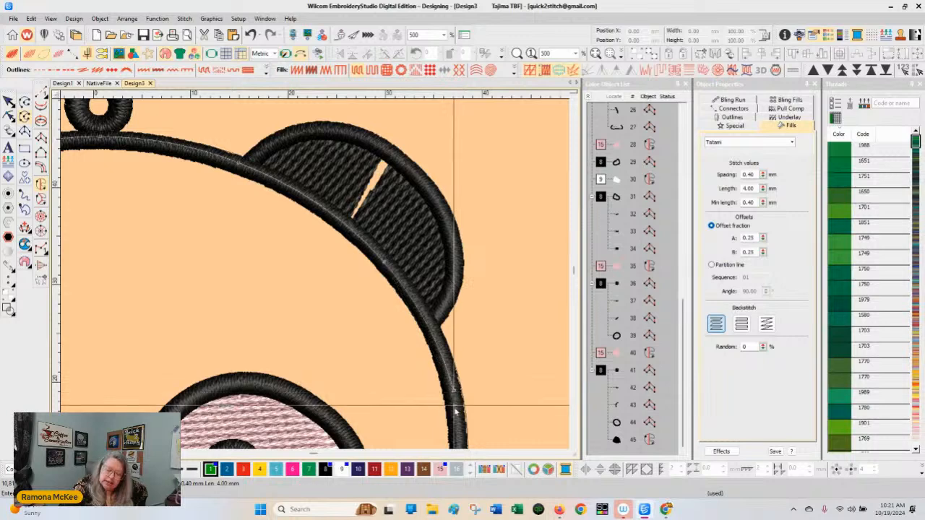
right_click(455, 434)
right_click(393, 430)
right_click(342, 366)
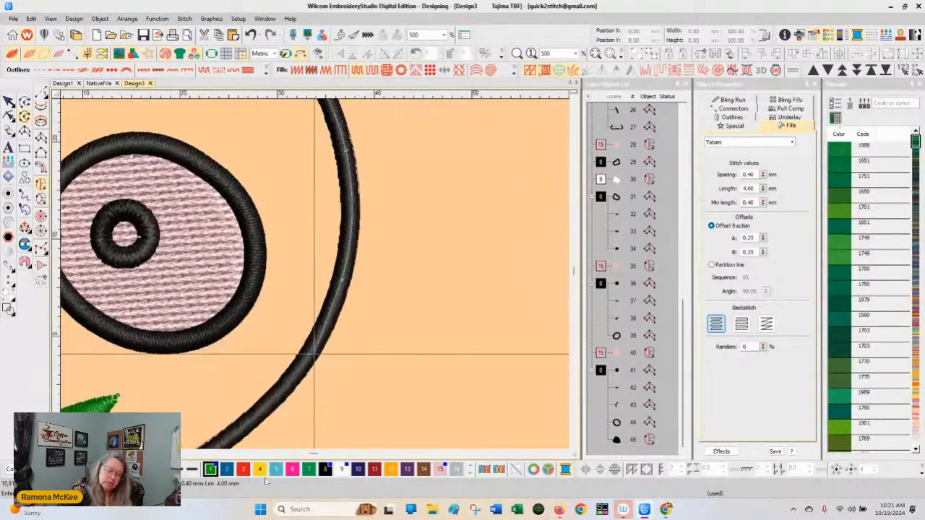
right_click(248, 413)
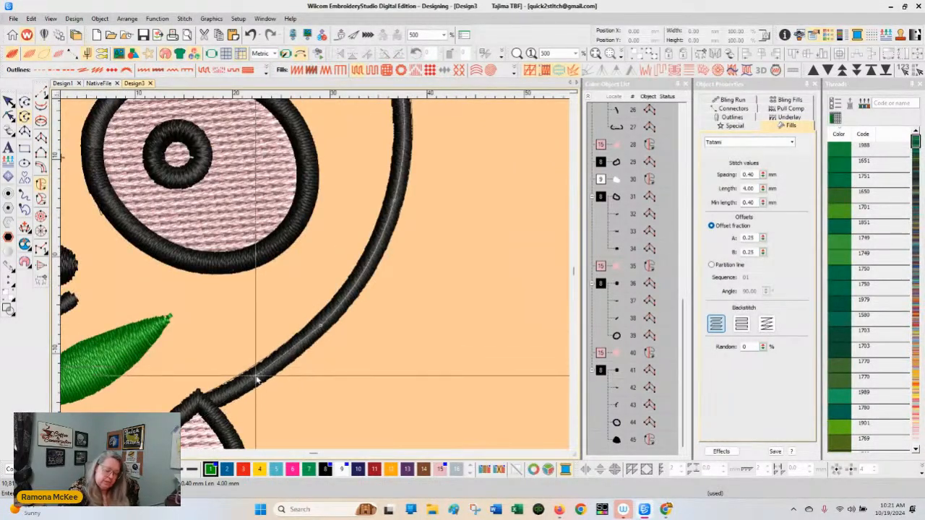
right_click(197, 403)
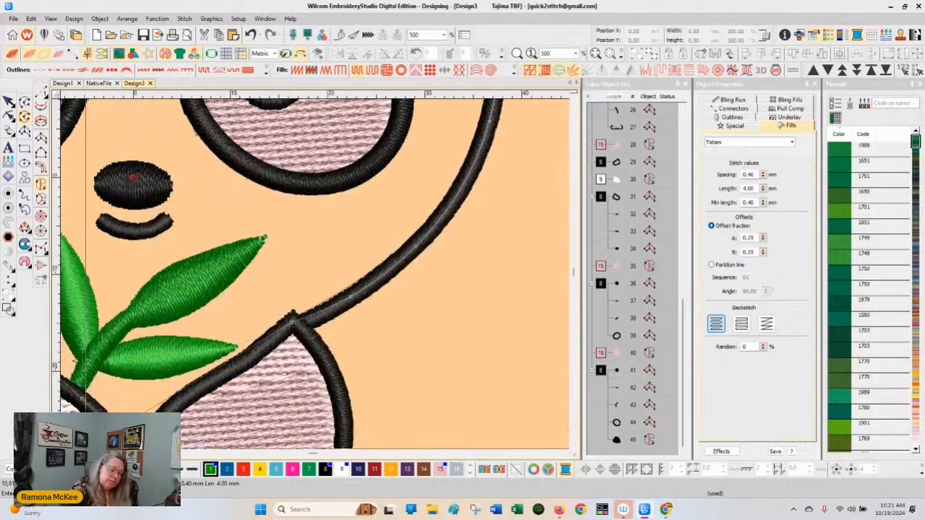
Step: Trace the right arm's outline and the right leg's inner edge, and complete the shape as a Tatami fill
right_click(204, 384)
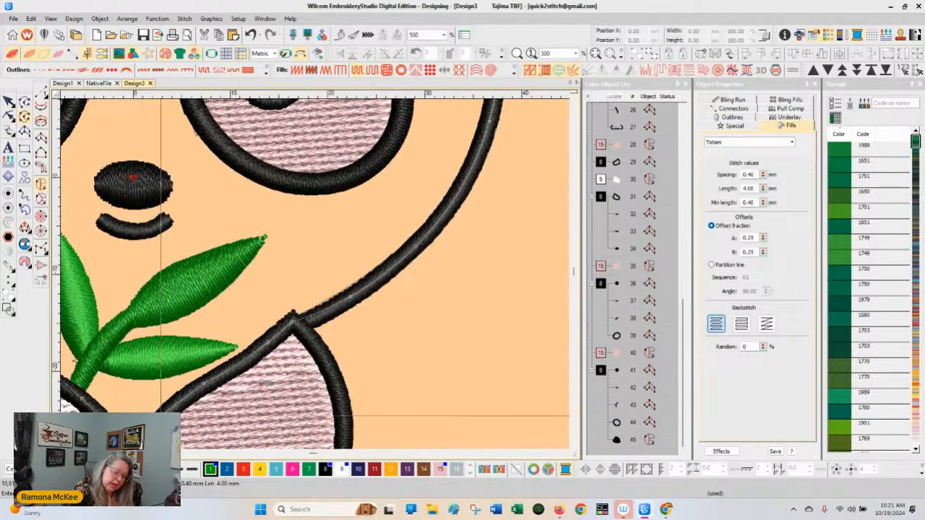
right_click(160, 417)
right_click(223, 368)
right_click(229, 395)
right_click(256, 423)
right_click(272, 424)
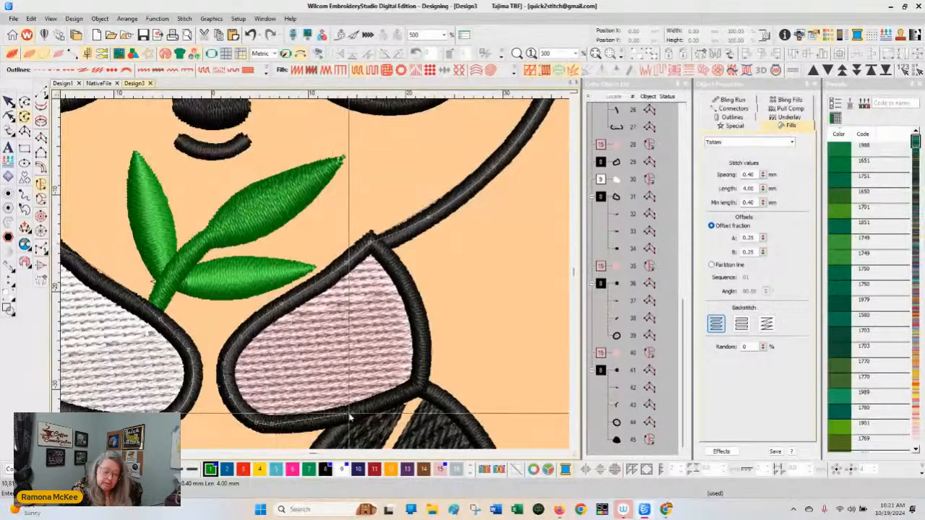
left_click(351, 414)
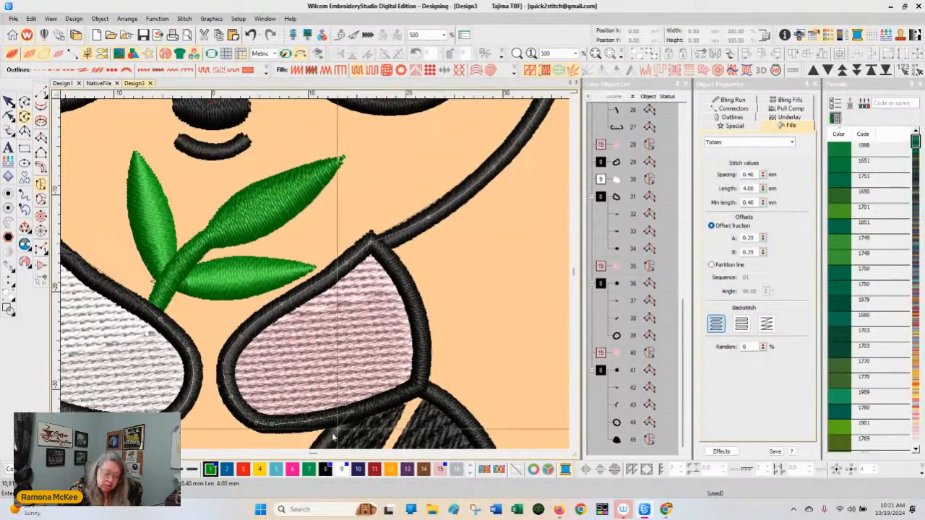
right_click(300, 383)
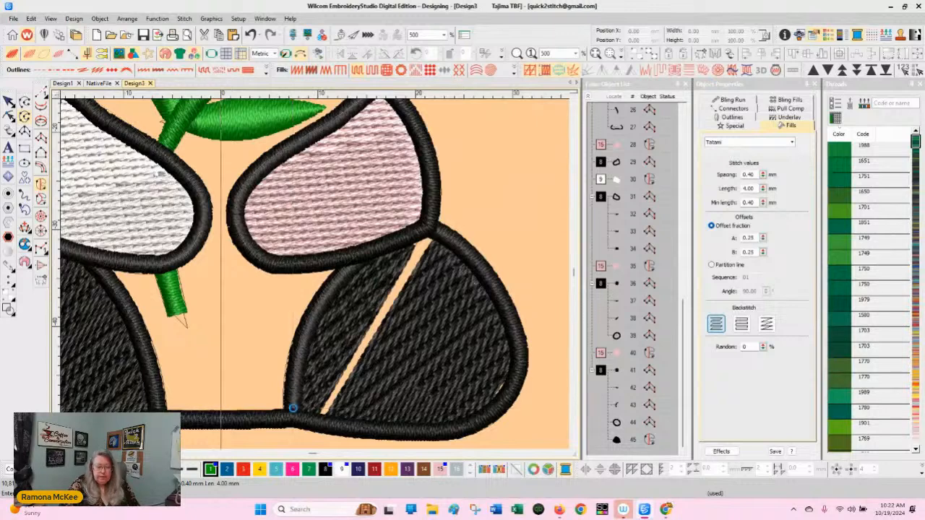
key("Return")
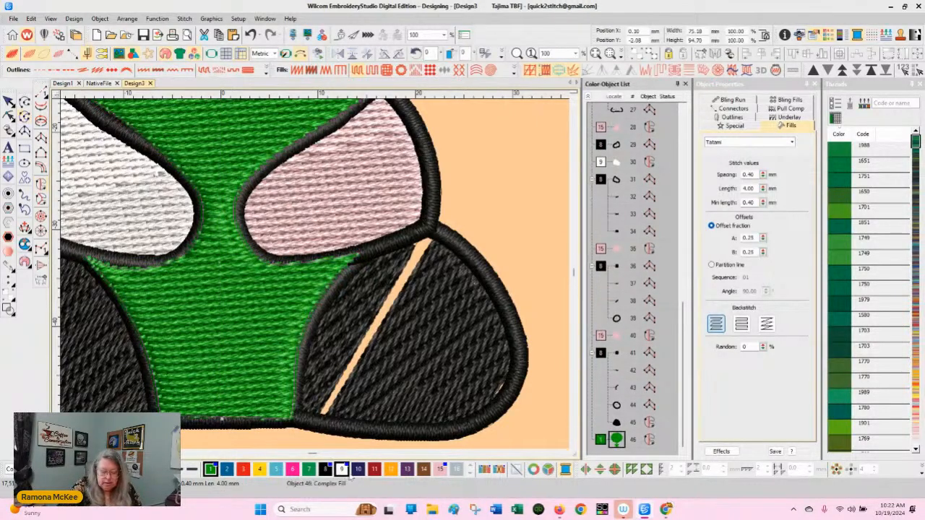
Step: Recolor the new body fill with white color 9 and move it to the start of the stitching sequence
left_click(342, 469)
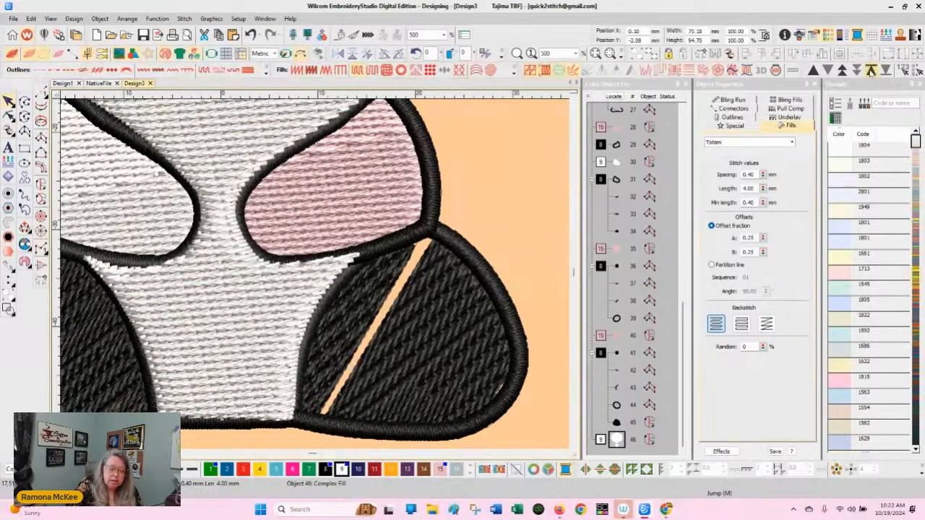
left_click(871, 70)
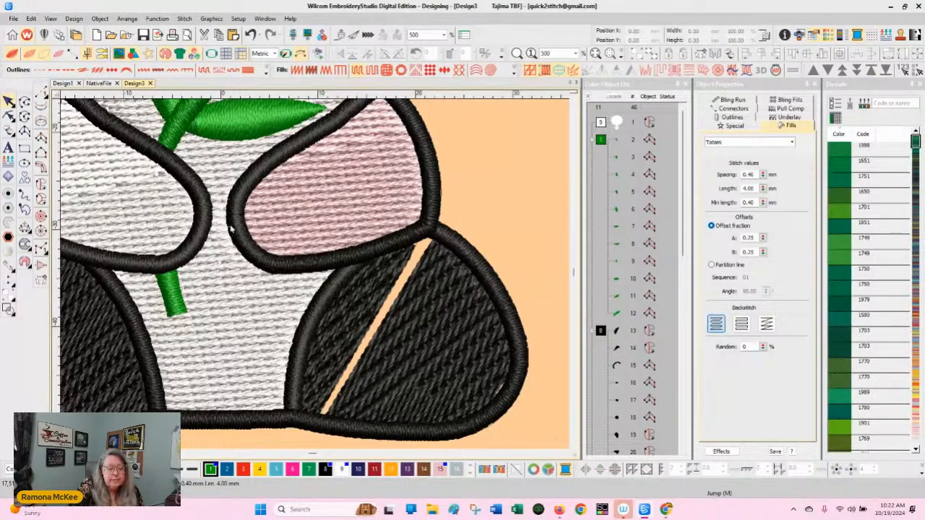
Step: Recolor the left arm fill with pink color 15 to distinguish it from the white body
left_click(151, 210)
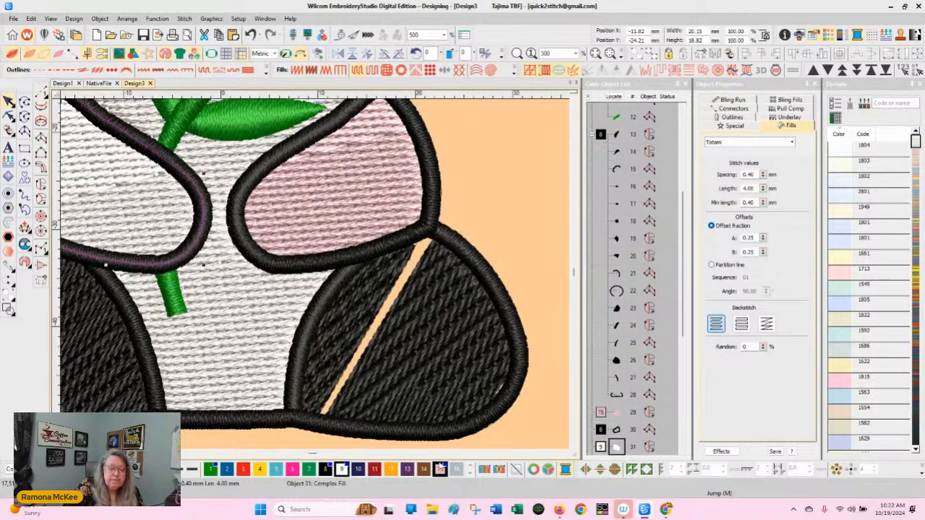
key("Escape")
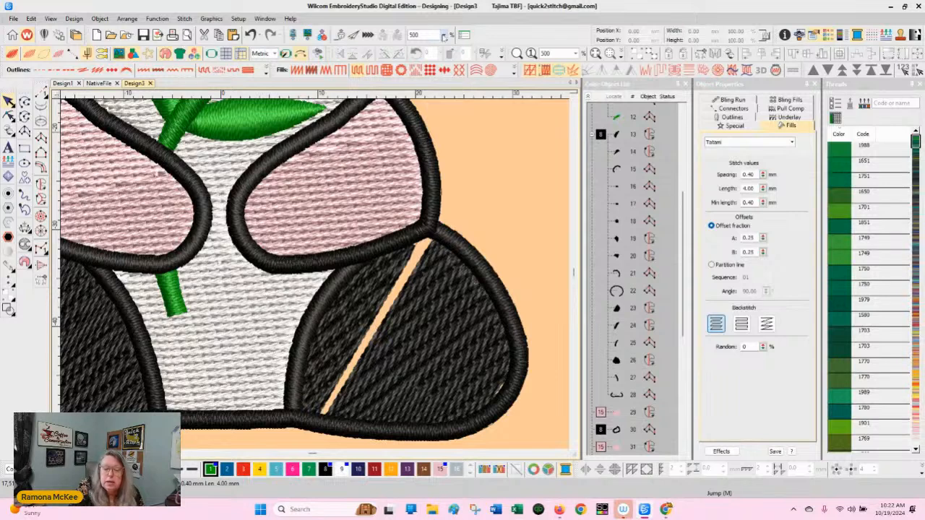
Step: Delete the stray black fill piece beside the panda, viewing the whole design at 100% zoom
left_click(444, 35)
left_click(423, 67)
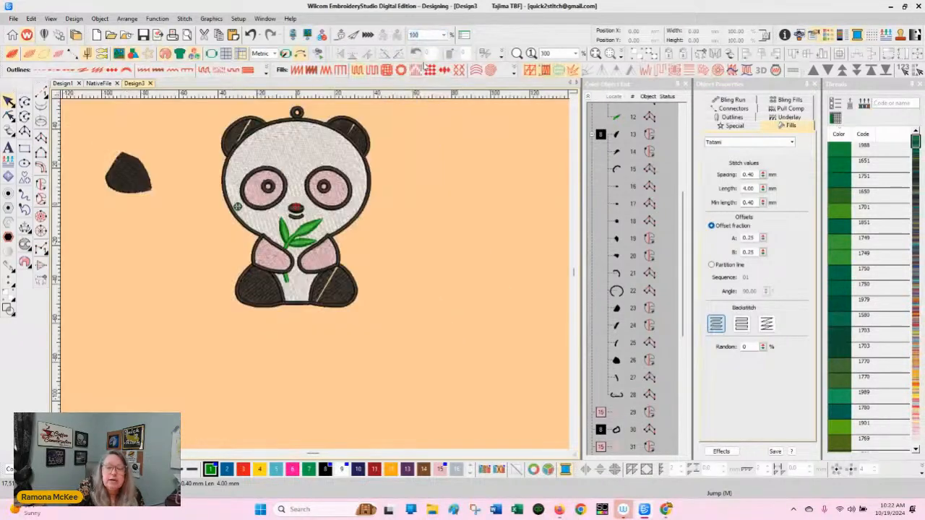
scroll(415, 166, "up", 3)
left_click_drag(85, 217, 288, 319)
key("Delete")
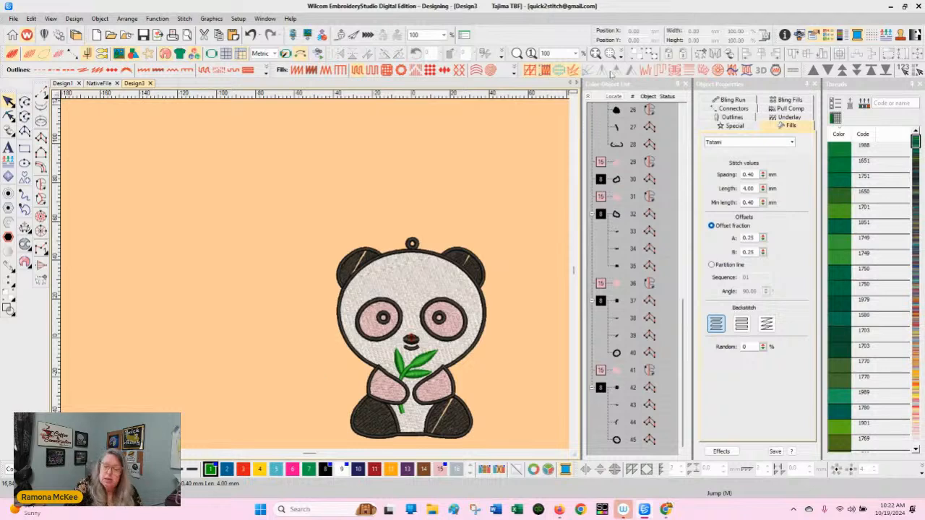
left_click(575, 98)
left_click(574, 448)
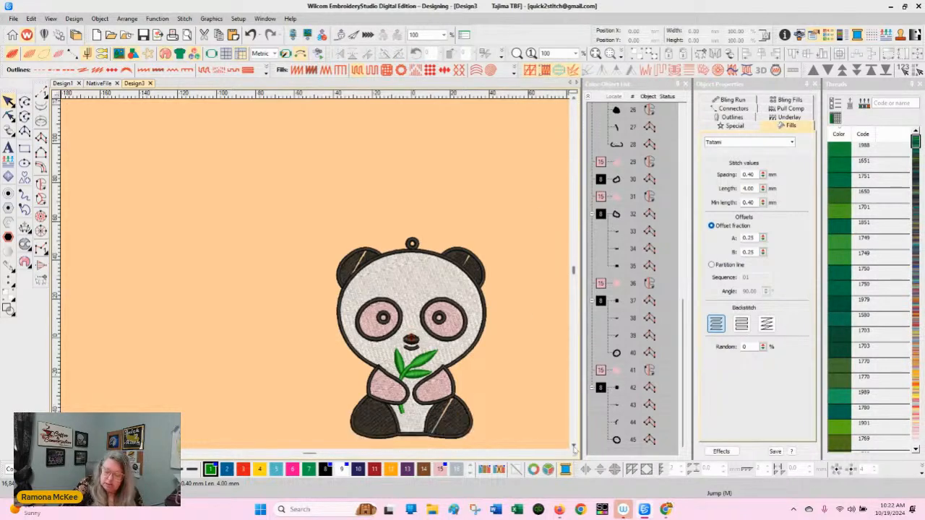
left_click(566, 454)
left_click(566, 453)
left_click(566, 454)
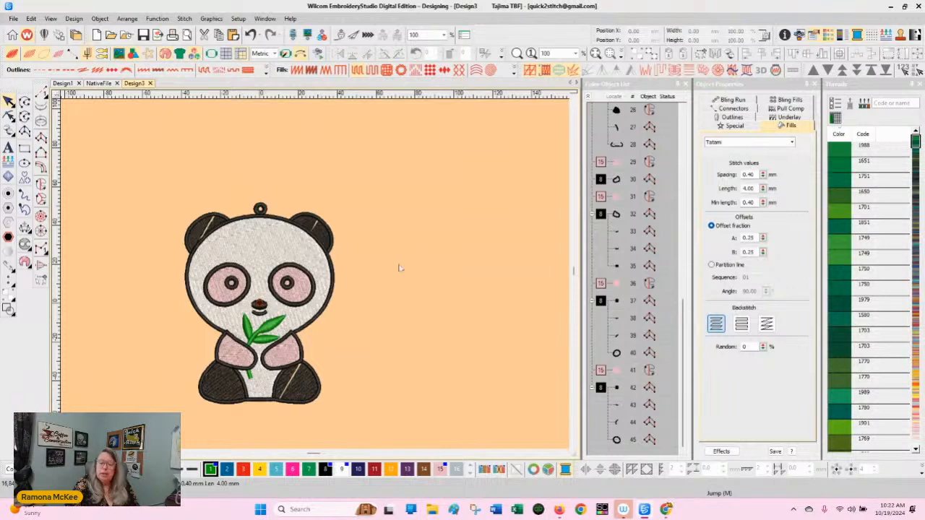
Step: Rebuild the left leg fill, object 26, through a Run outline as a Tatami fill and recolor it with pink color 15
left_click(227, 388)
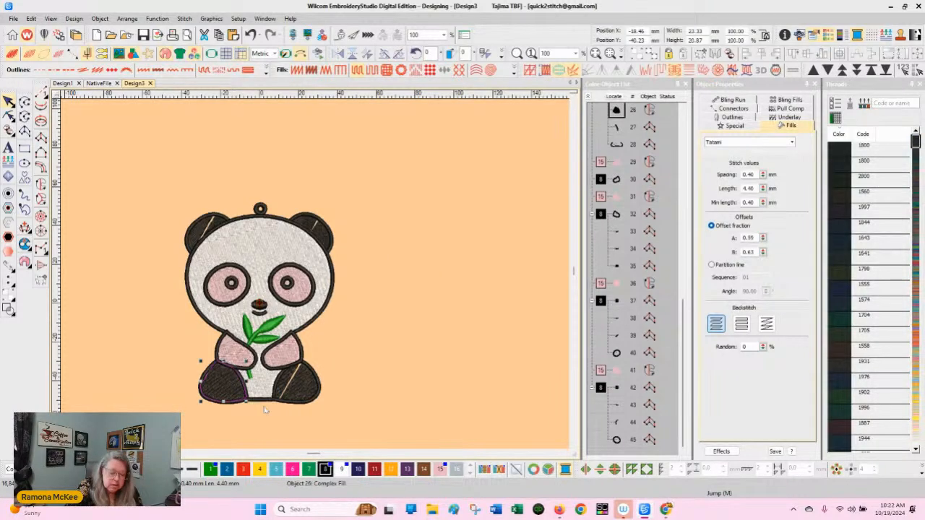
left_click(9, 114)
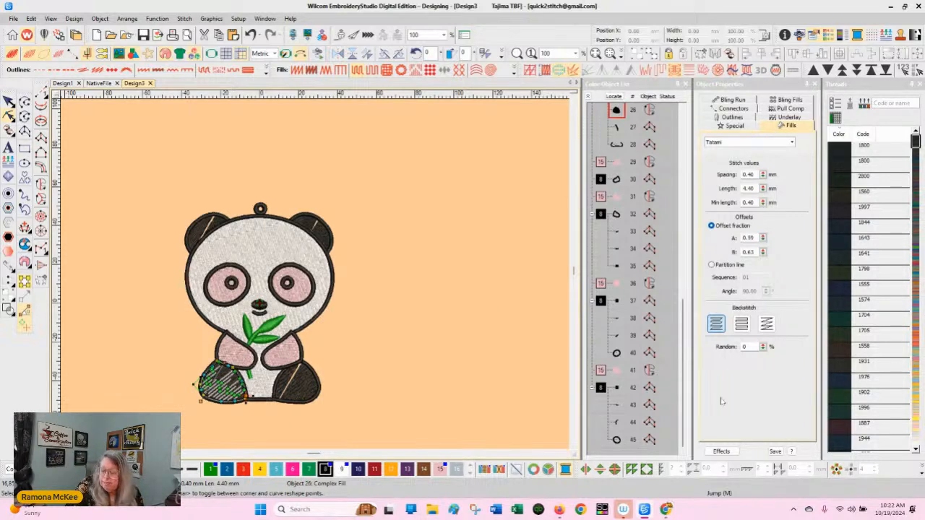
left_click(597, 441)
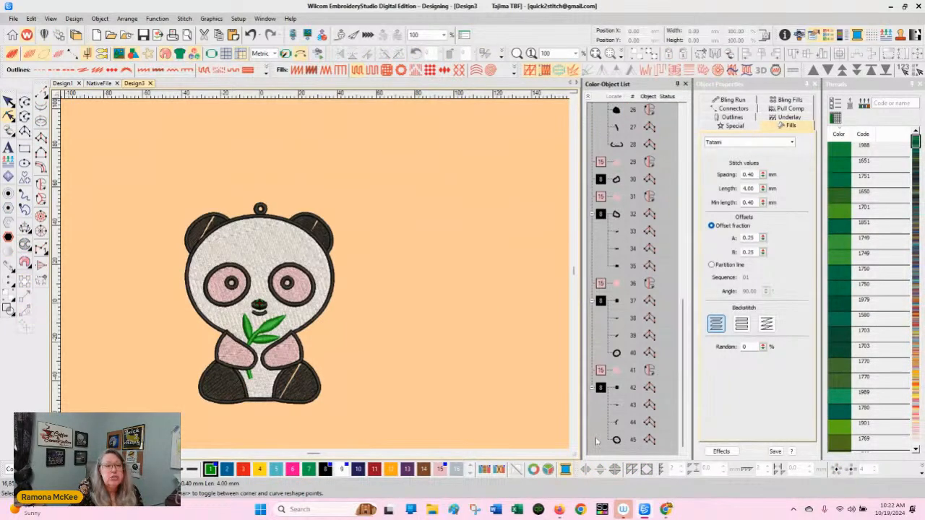
left_click(224, 388)
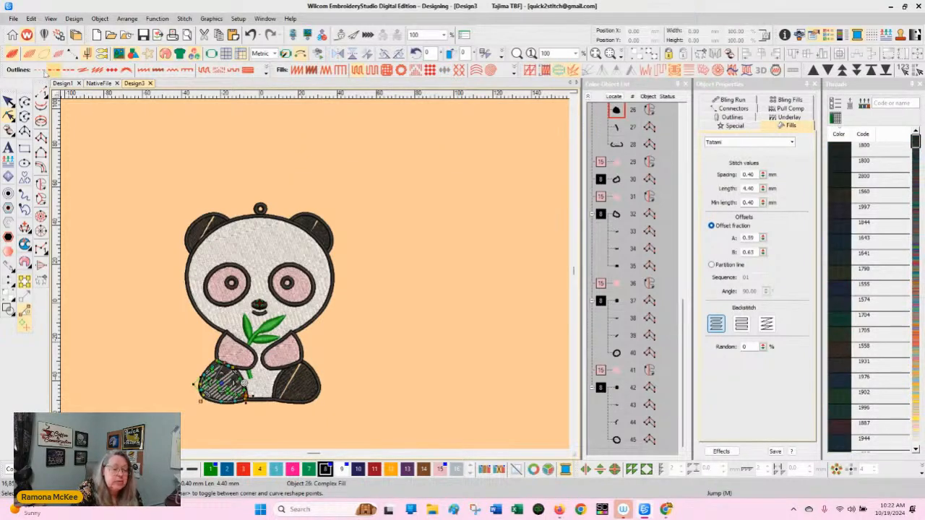
left_click(39, 69)
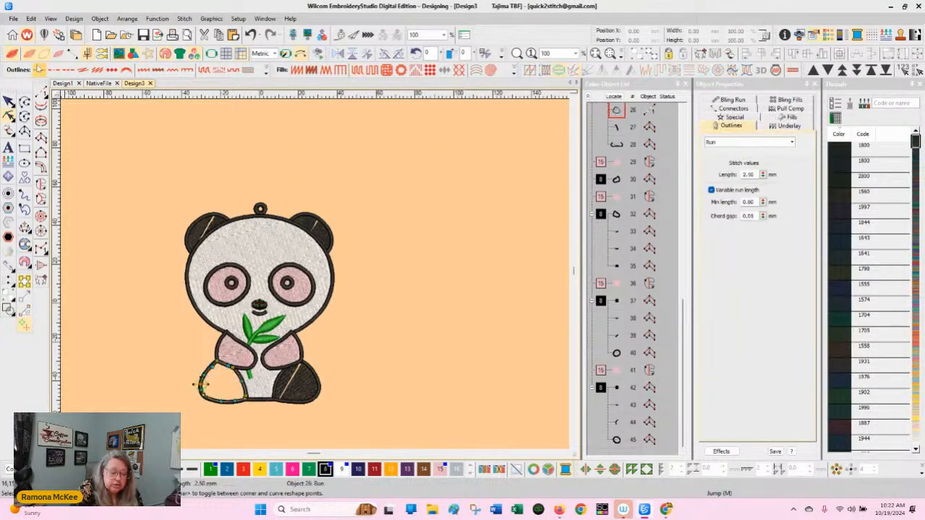
left_click(359, 70)
left_click(439, 470)
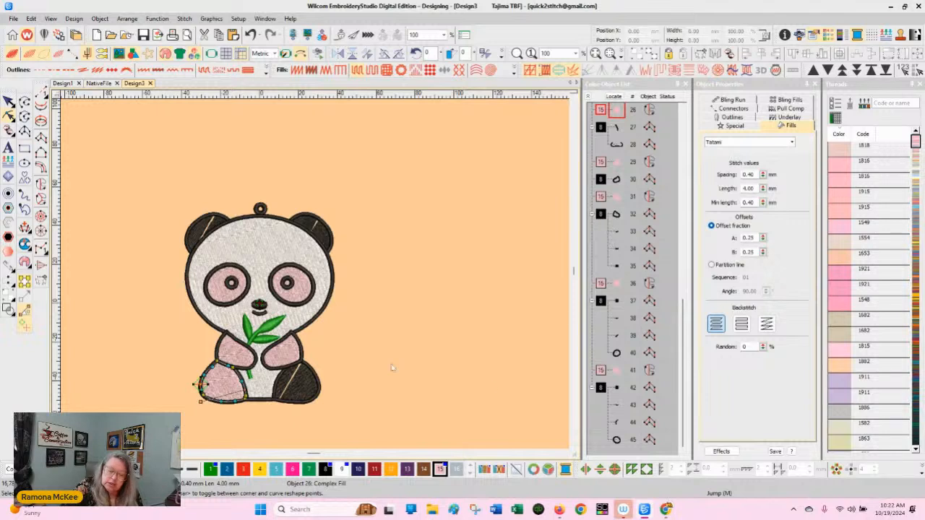
Step: Convert the right leg's two black fill pieces, objects 23 and 24, to Run outlines
left_click(307, 387)
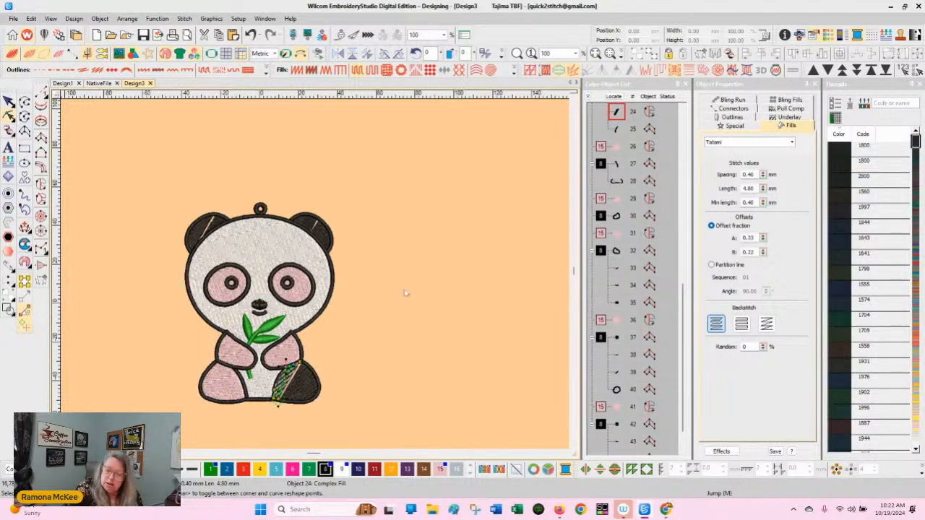
left_click(683, 108)
left_click(683, 108)
left_click(683, 108)
left_click(682, 108)
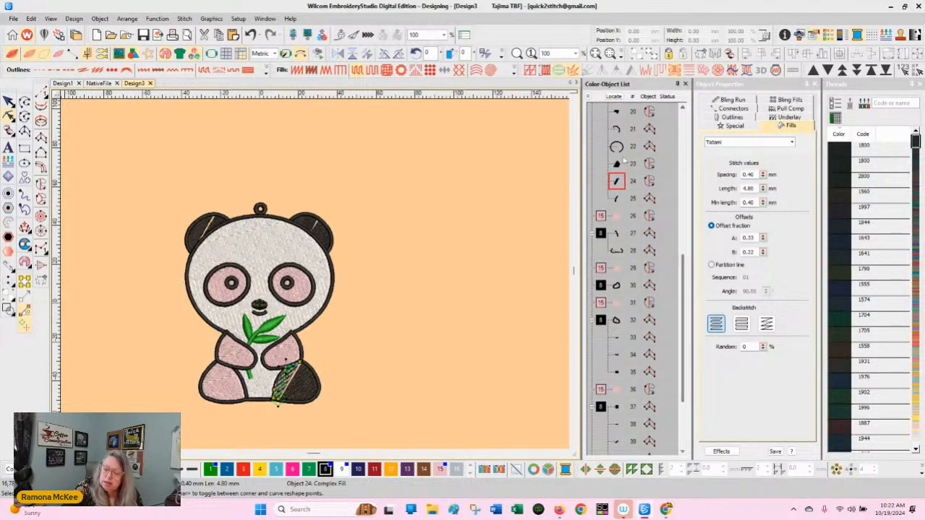
left_click(618, 164)
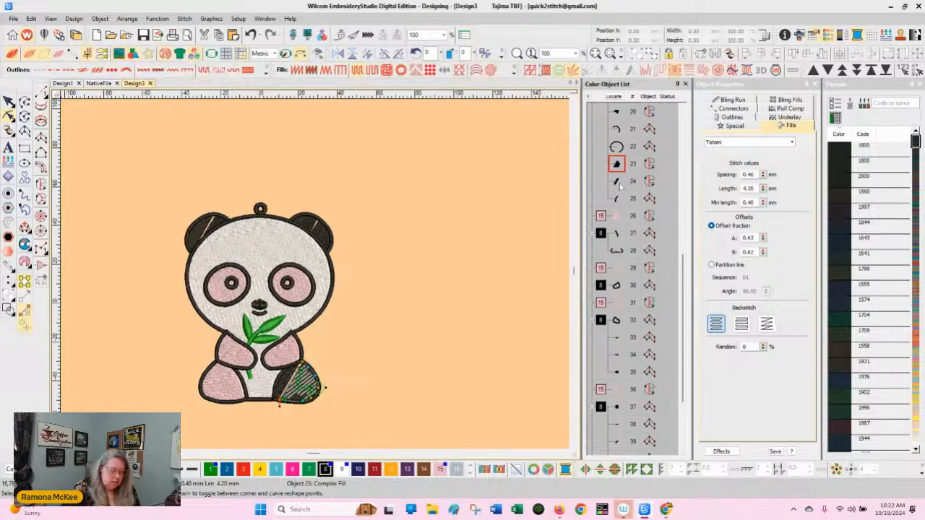
left_click(616, 181)
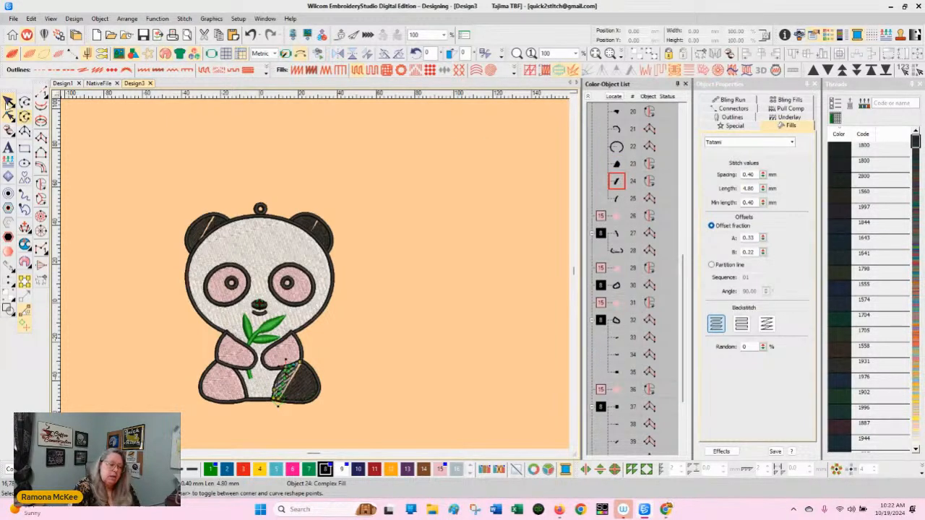
left_click(7, 104)
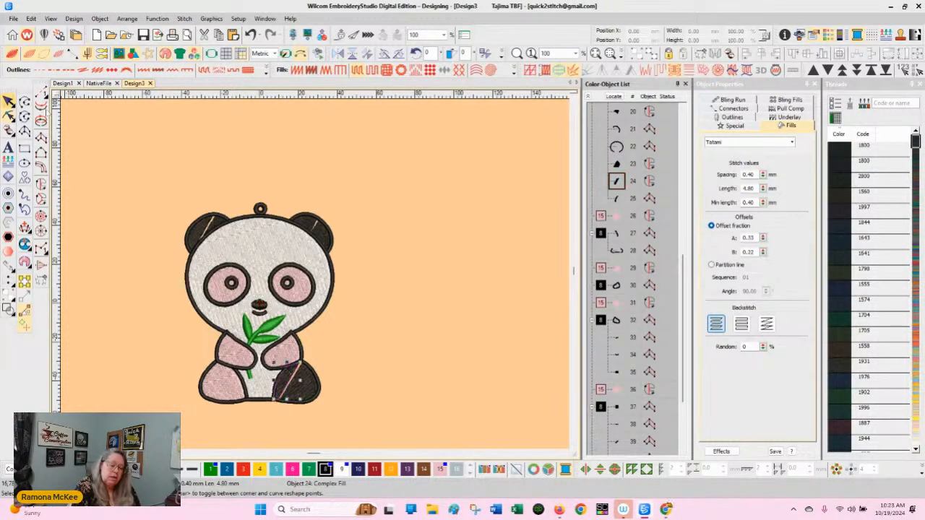
left_click(618, 165, "ctrl")
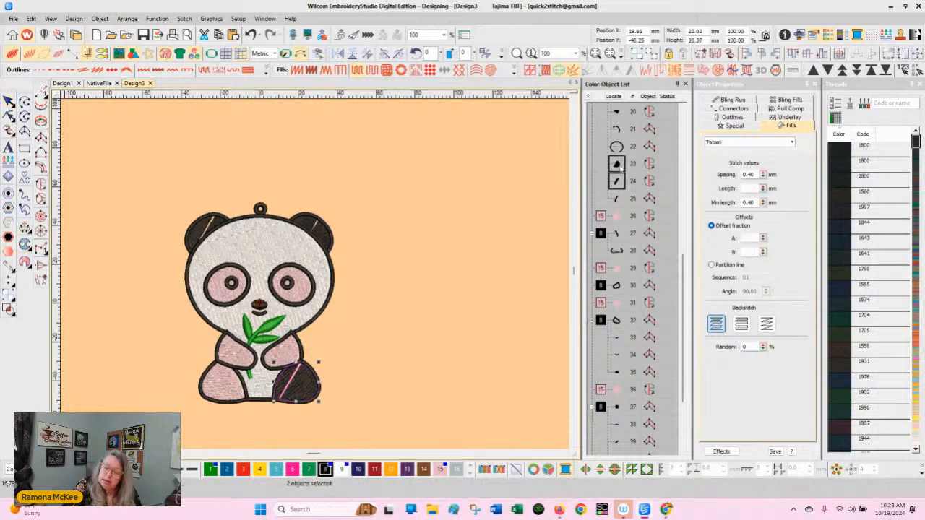
left_click(40, 69)
left_click(425, 339)
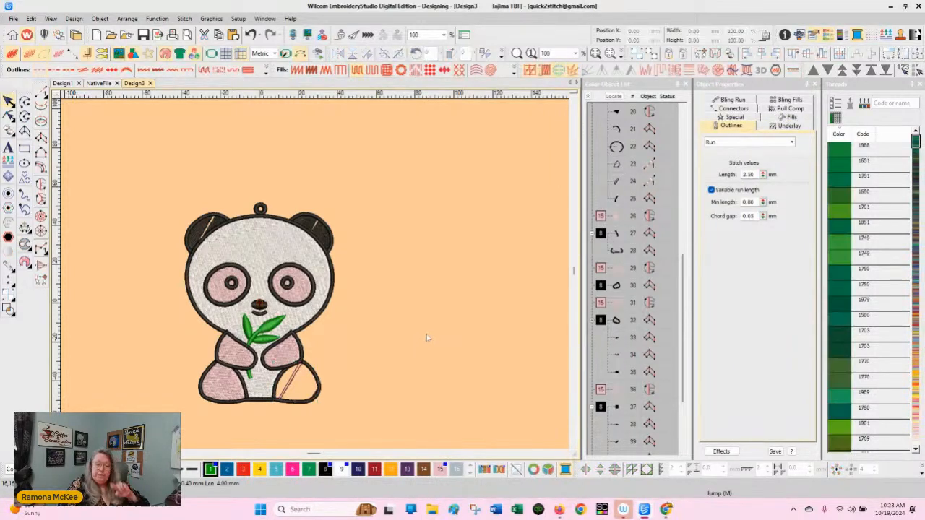
Step: Rebuild the right leg's inner piece, object 24, as a Tatami fill and recolor it with pink color 15
left_click(291, 382)
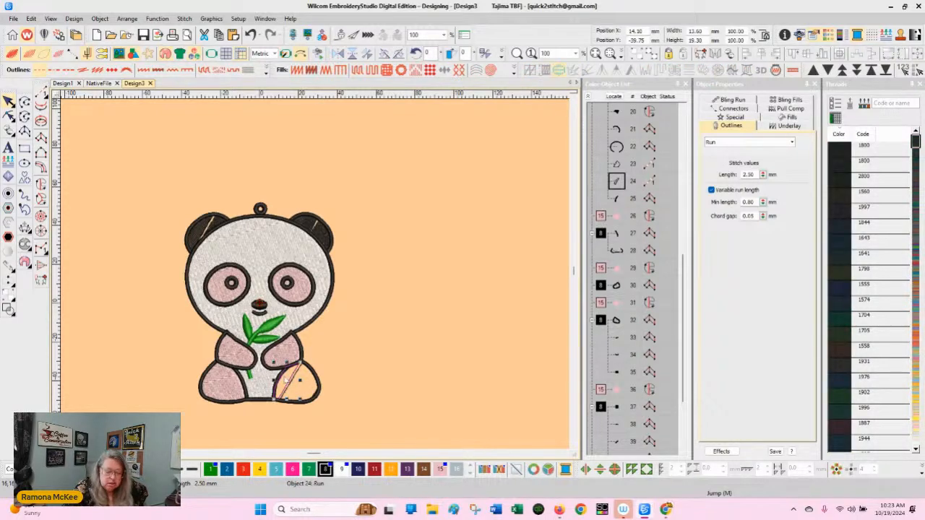
right_click(283, 381)
left_click(478, 228)
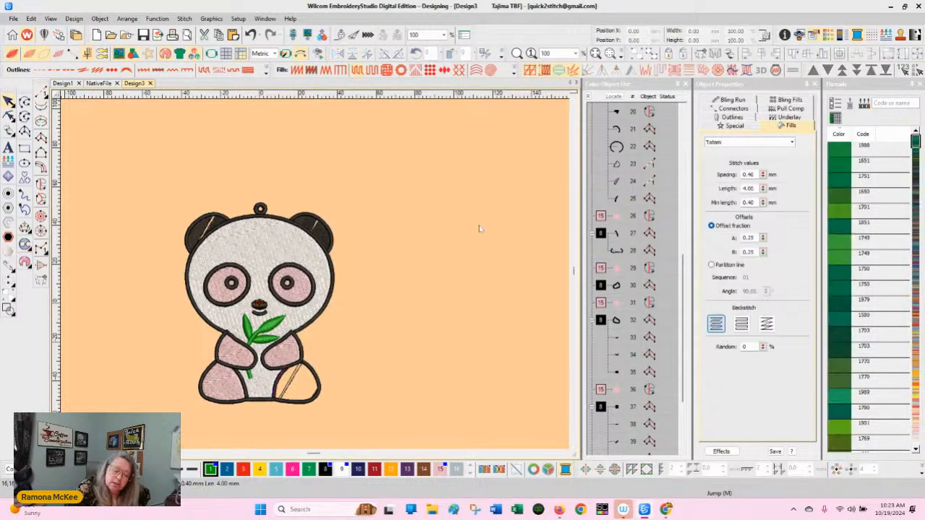
left_click(293, 383)
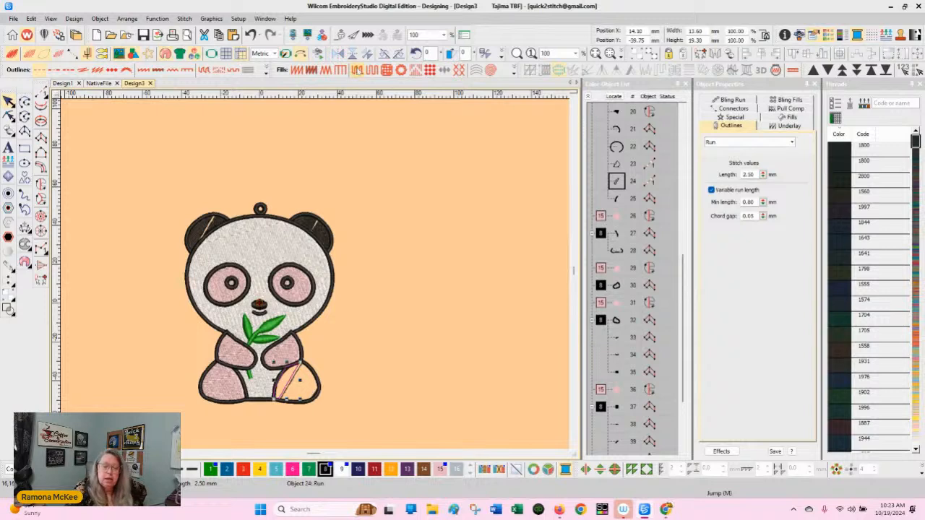
left_click(357, 69)
left_click(439, 469)
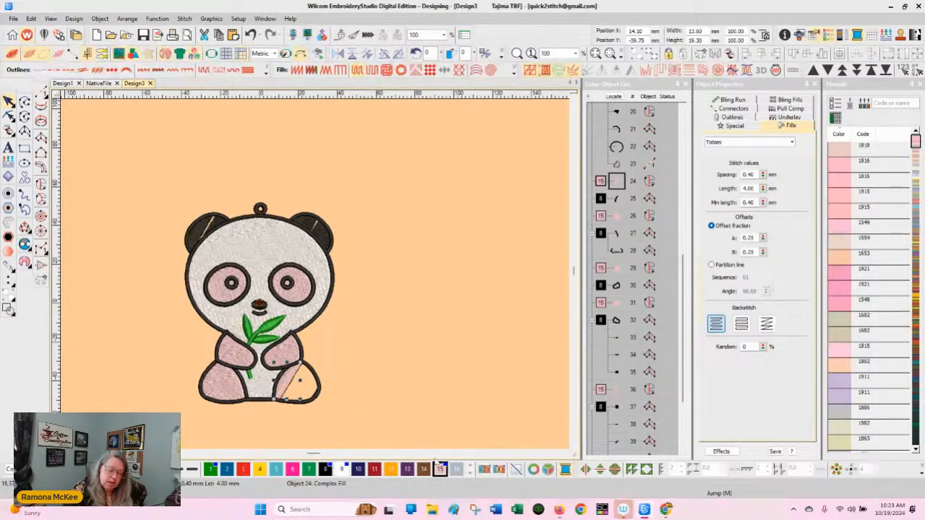
Step: Rebuild the right leg's outer piece, object 23, as a Tatami fill and recolor it with pink color 15
left_click(321, 406)
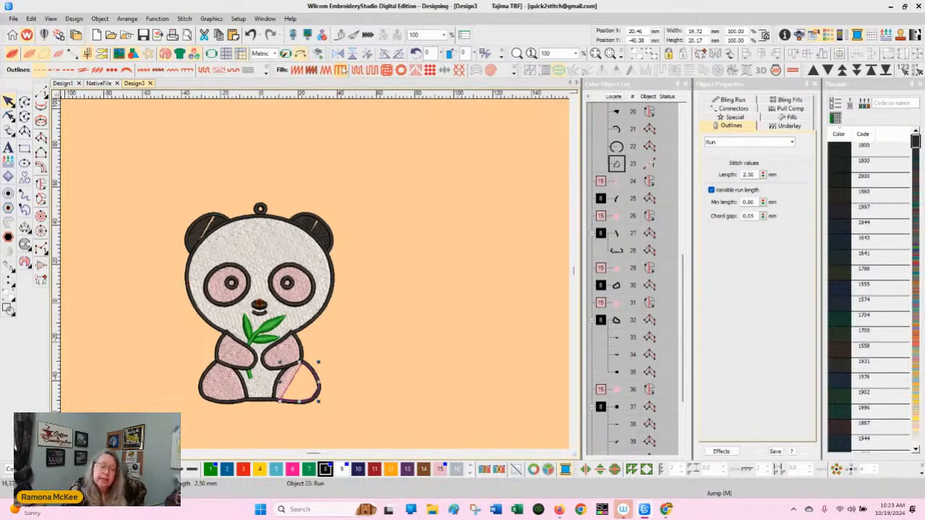
left_click(357, 69)
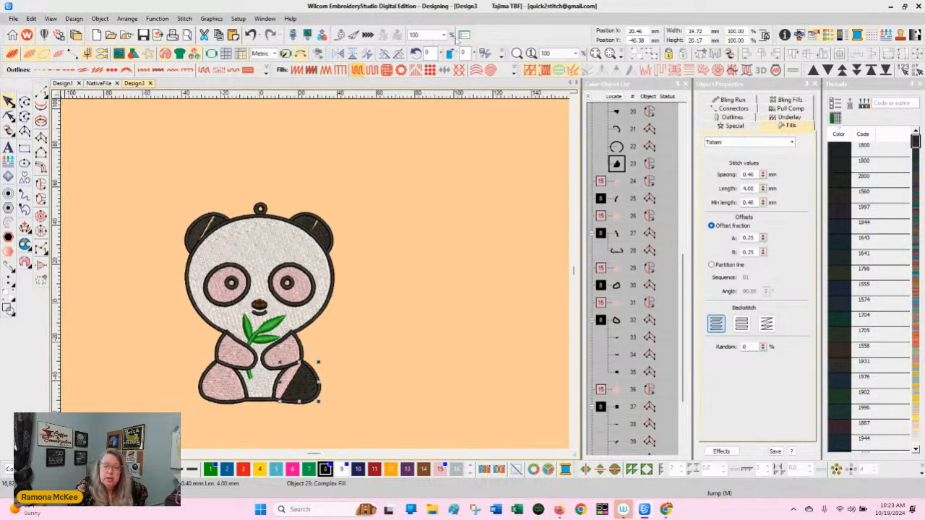
left_click(440, 470)
left_click(443, 35)
left_click(417, 105)
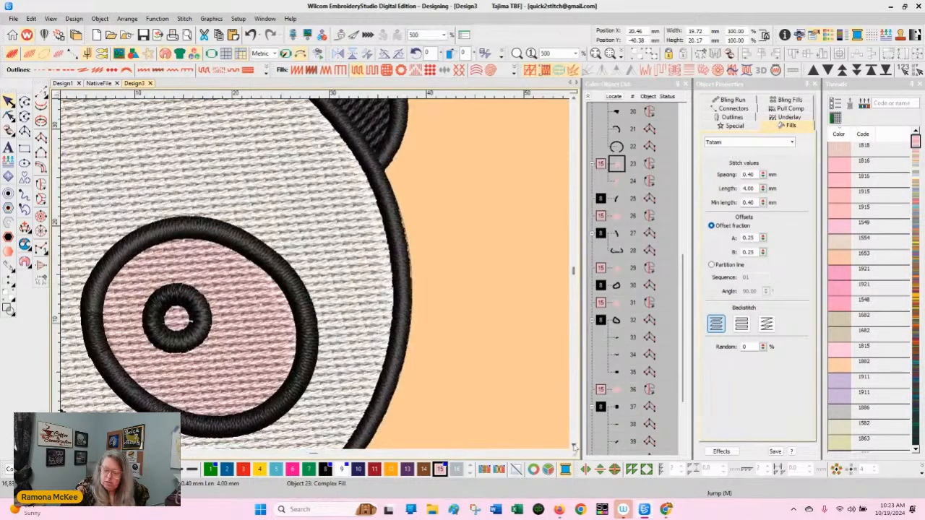
Step: Reshape the inner pink fill piece of the panda's right-hand leg so it overlaps the outer piece and covers the diagonal gap
left_click(574, 447)
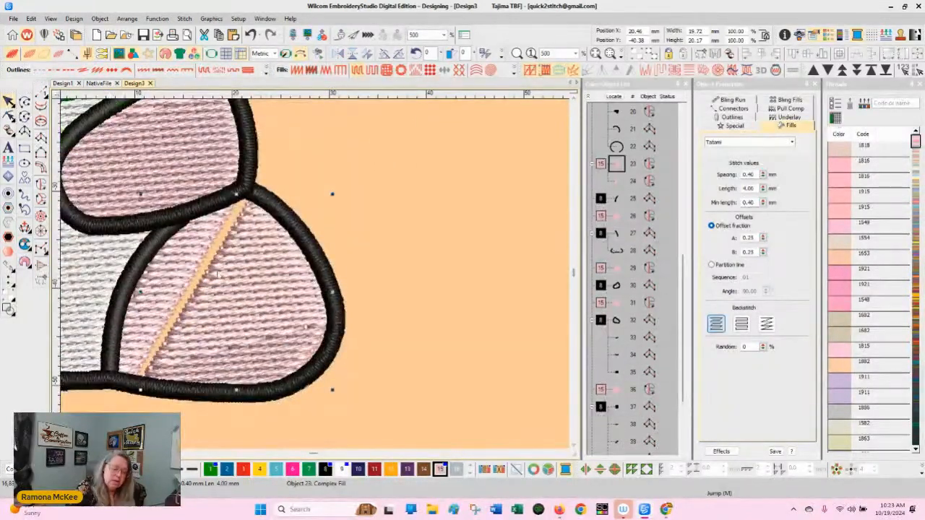
key("Tab")
left_click(9, 115)
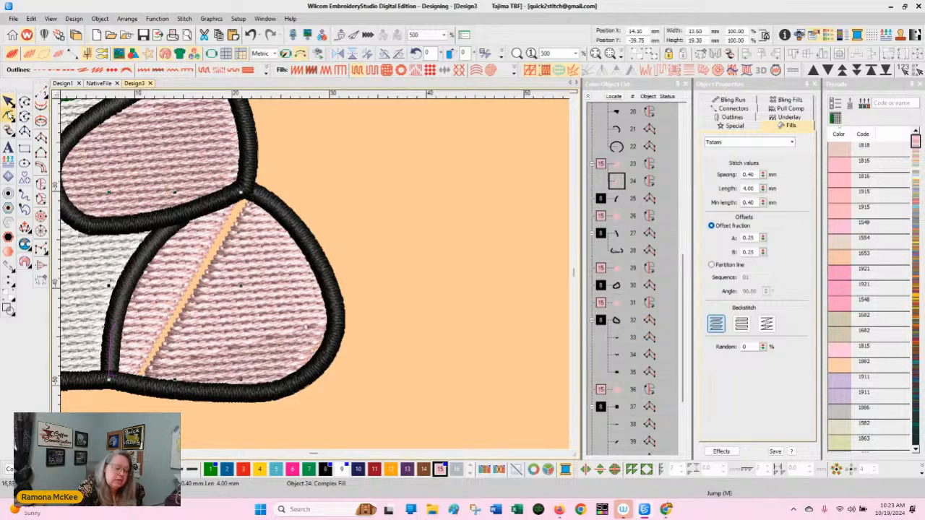
left_click_drag(169, 388, 179, 396)
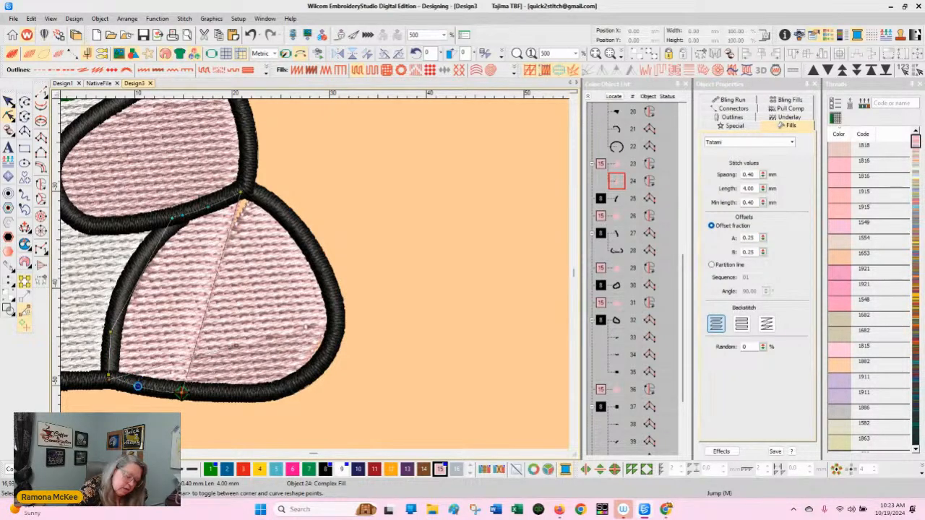
left_click_drag(253, 186, 288, 214)
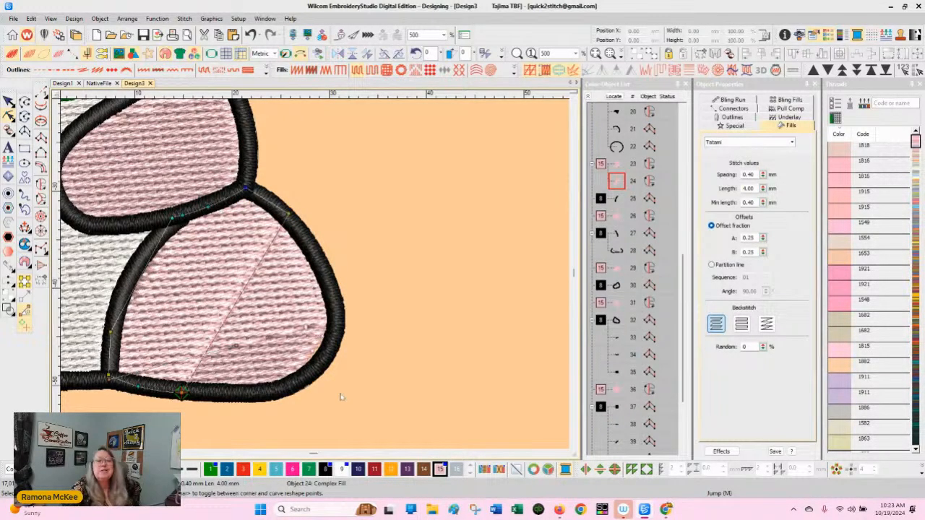
Step: Weld the two pink fill pieces of the right-hand leg into one object and tilt its stitch angle upward to the right
left_click(601, 164)
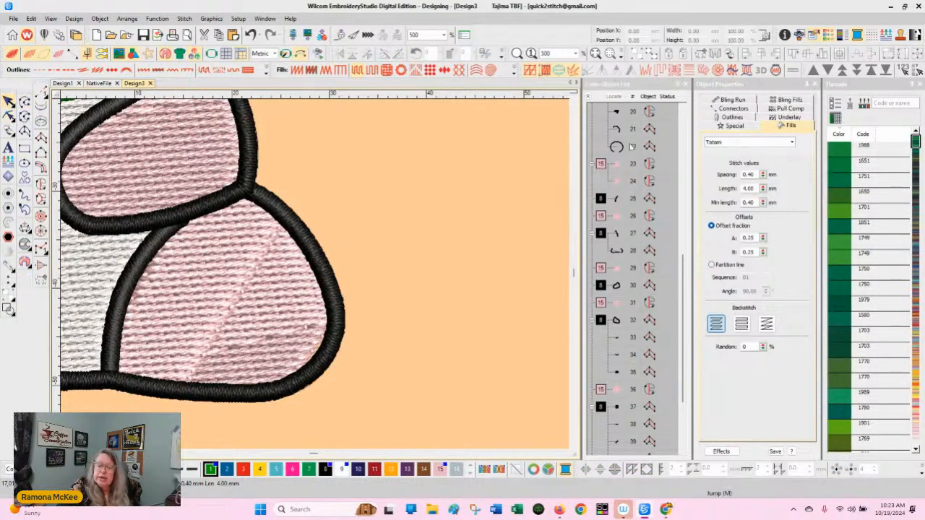
left_click(609, 164)
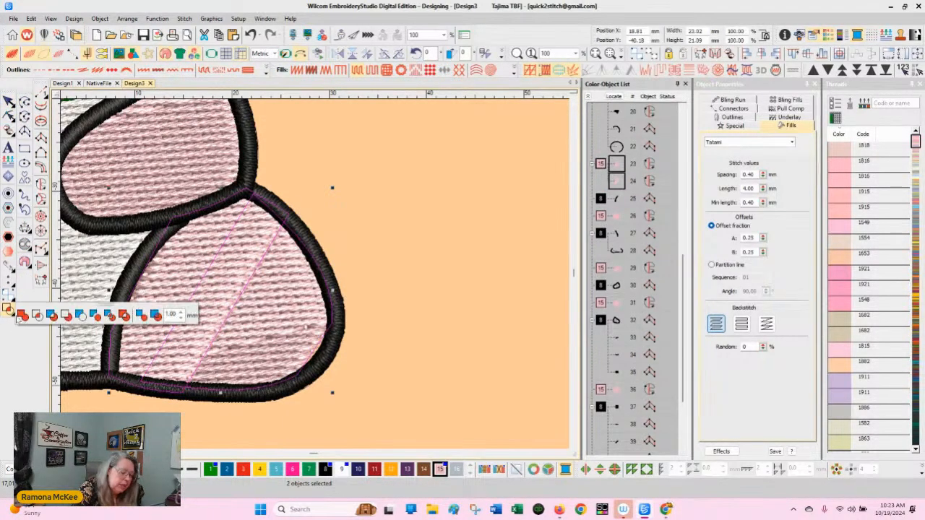
left_click(24, 312)
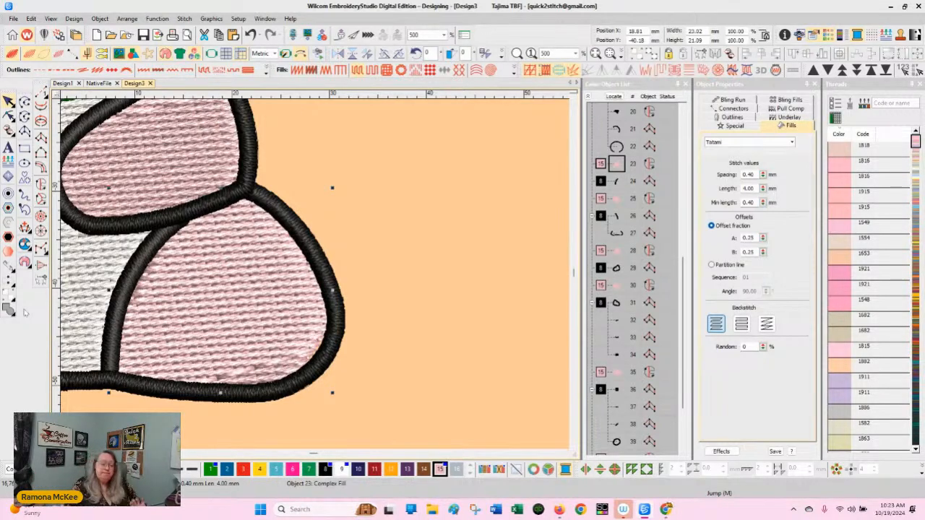
left_click(9, 116)
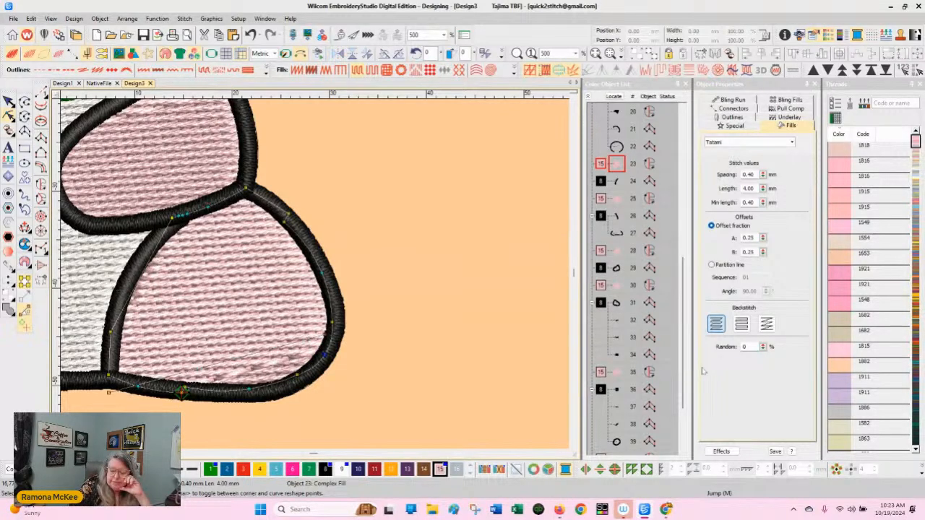
left_click_drag(340, 327, 361, 266)
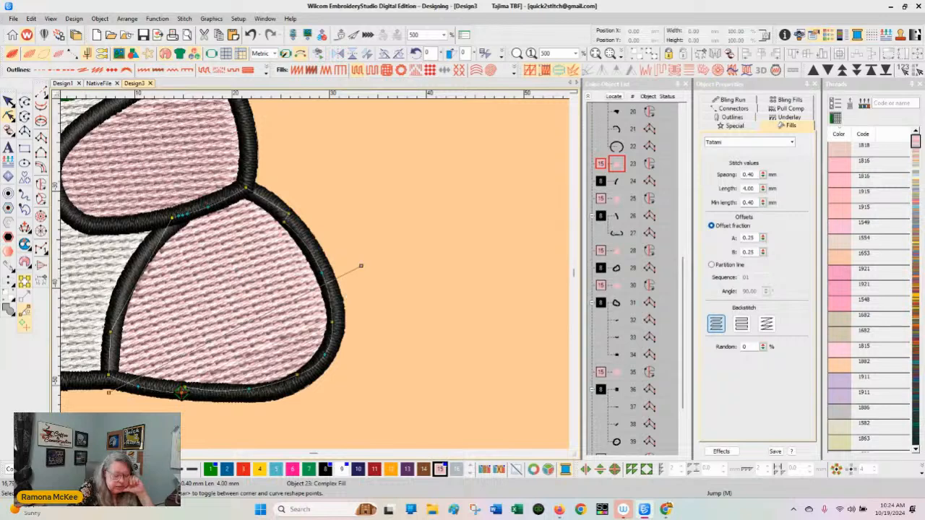
Step: Examine the panda's remaining fills from the legs up to the eyes, including the overall design at 150% and the object sequence
scroll(383, 266, "left", 6)
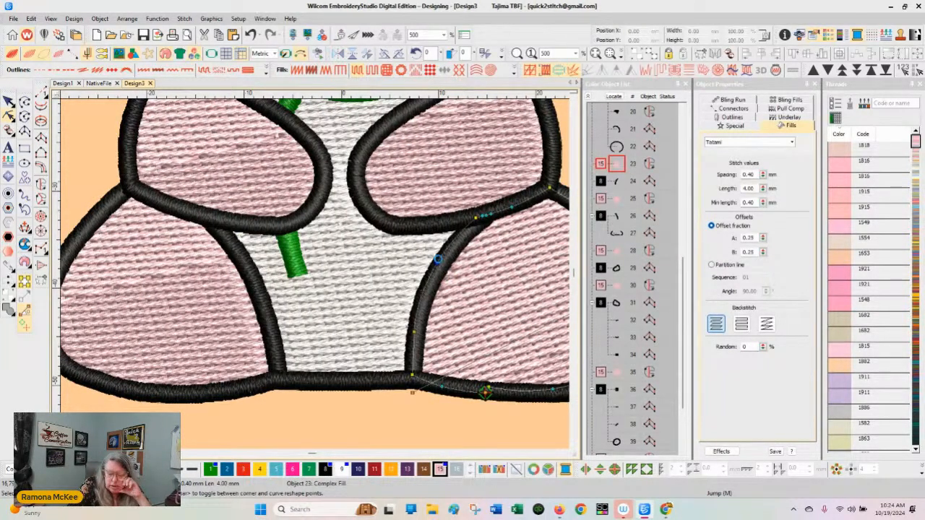
left_click(575, 100)
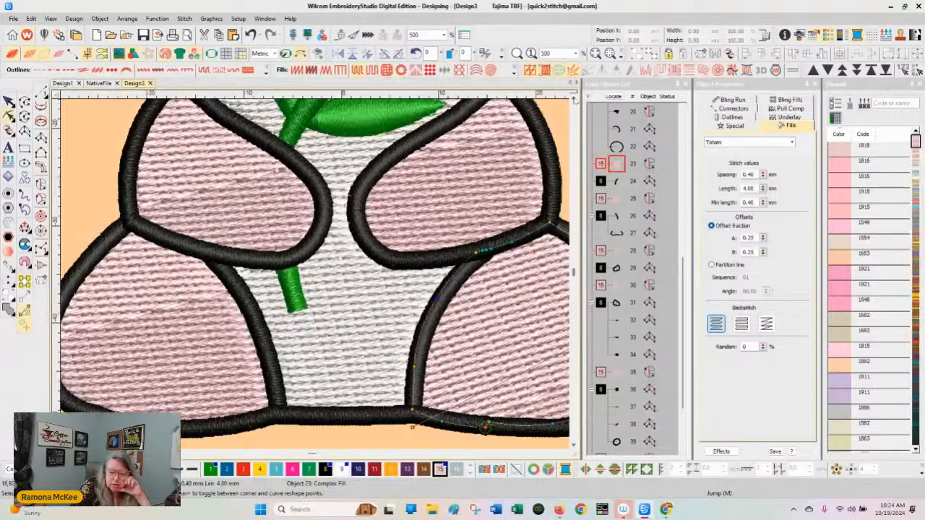
left_click(574, 100)
left_click(575, 99)
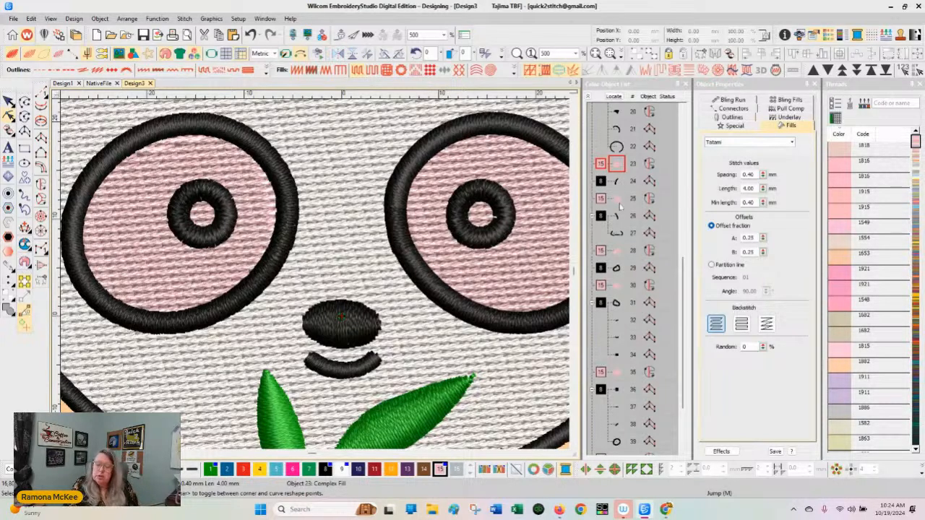
key("super")
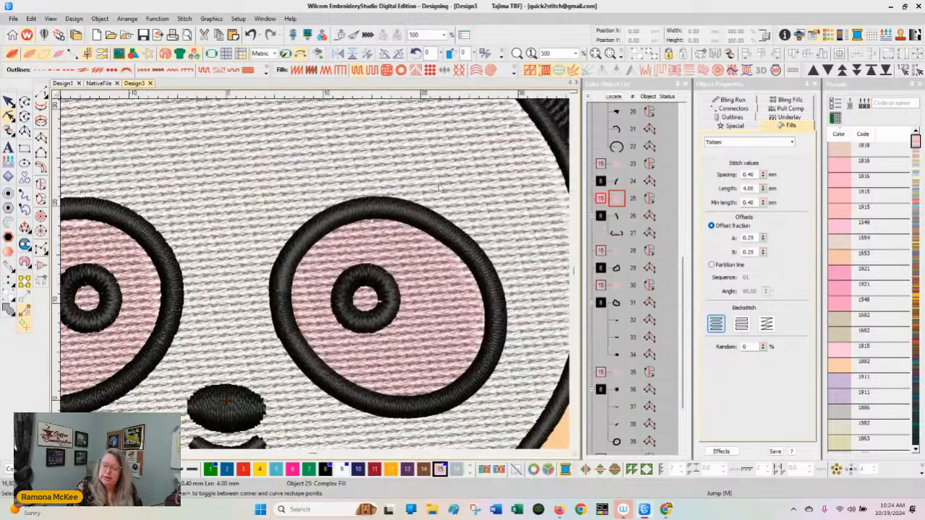
left_click(444, 35)
left_click(425, 81)
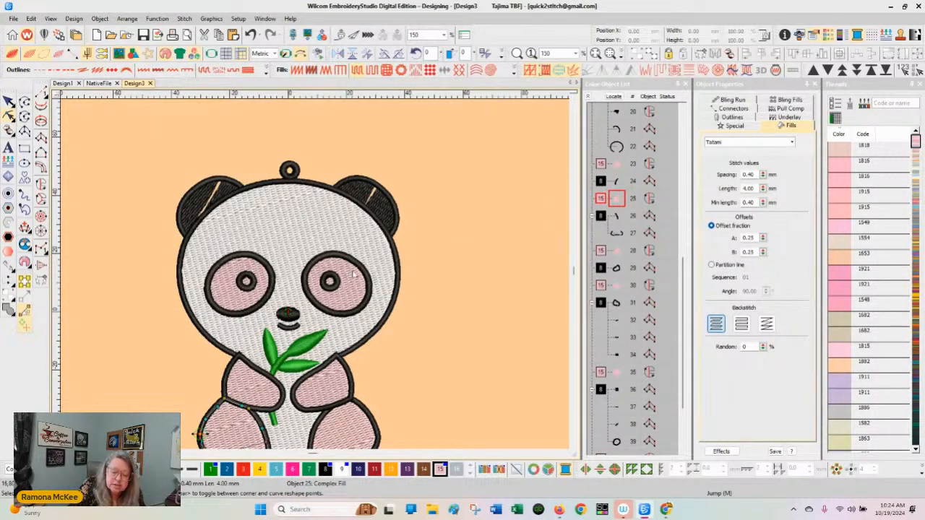
left_click_drag(686, 298, 684, 143)
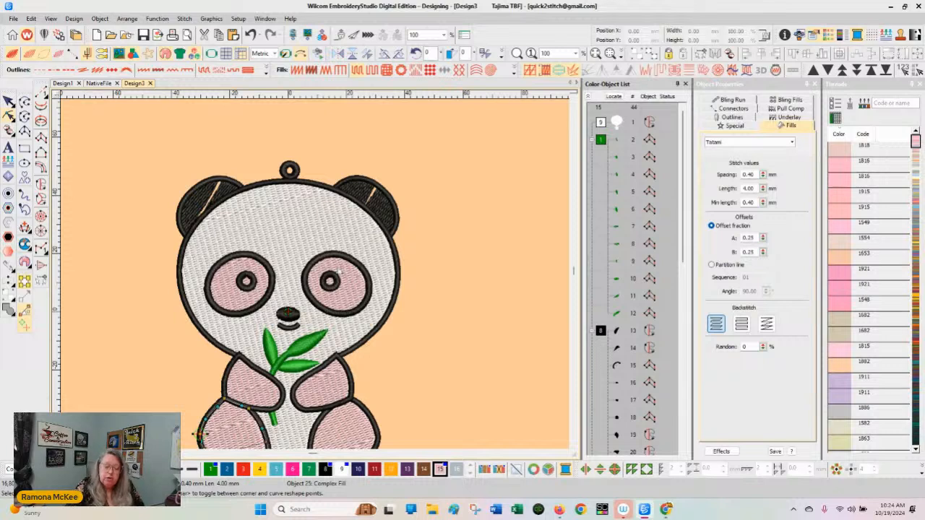
scroll(355, 287, "up", 1)
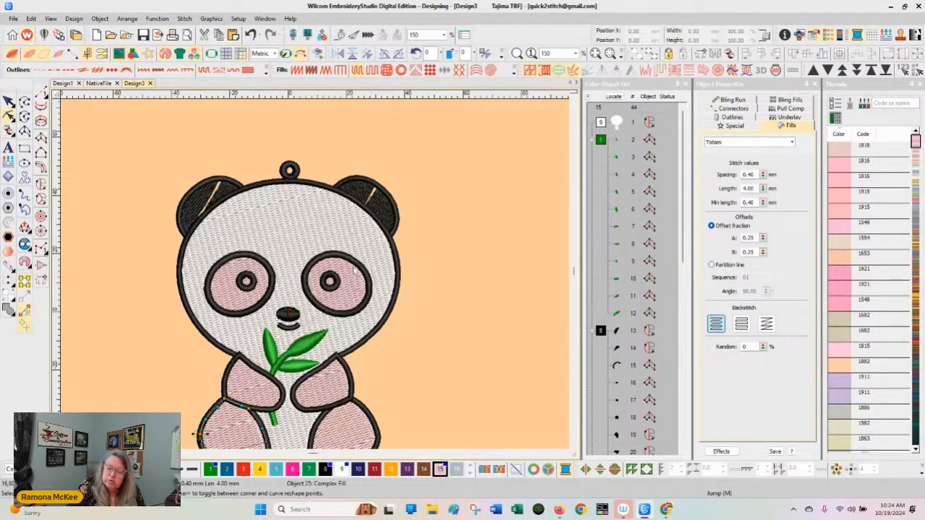
Step: Move the right-hand eye patch's pink fill off the panda to inspect the stitching beneath it, and undo the move
left_click(9, 101)
left_click(352, 293)
left_click_drag(352, 294, 512, 232)
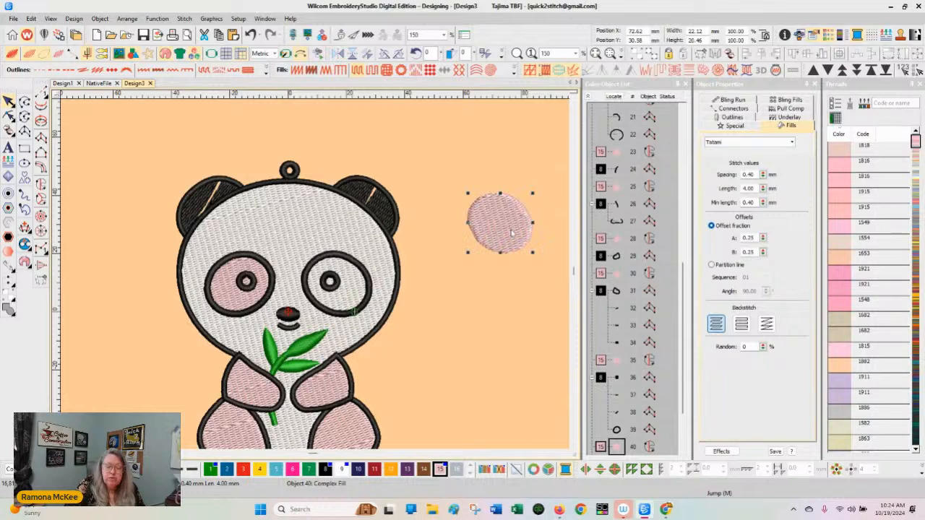
left_click(250, 35)
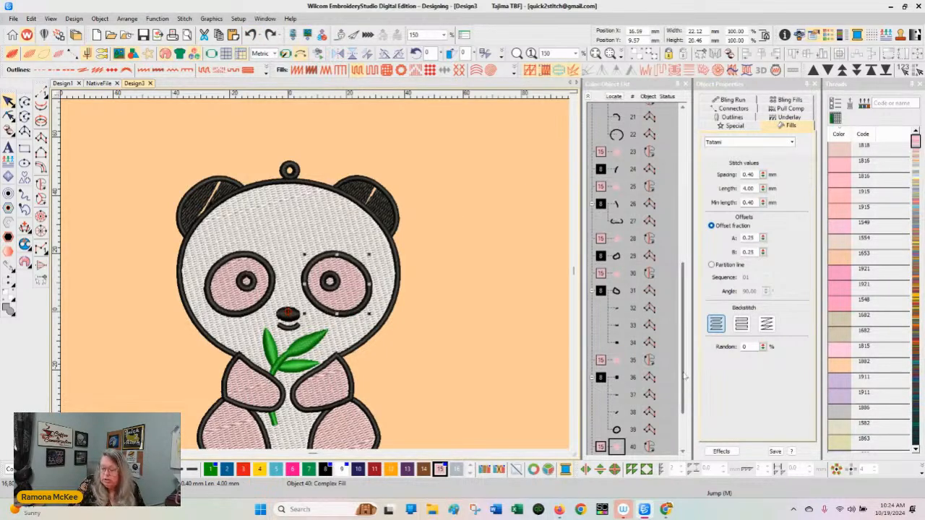
Step: Remove the overlapping stitches beneath both pink eye-patch fills, using a cutting overlap of 1.00 mm
left_click(620, 366, "ctrl")
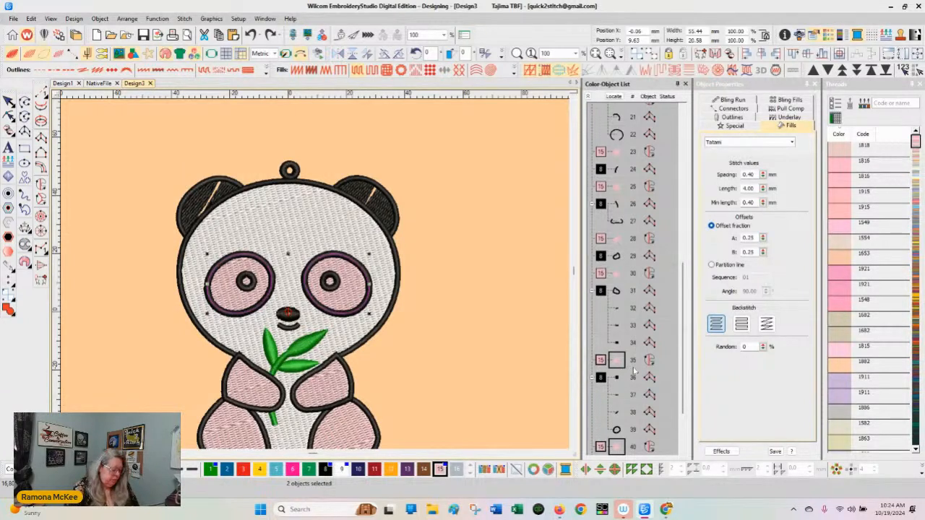
left_click(127, 19)
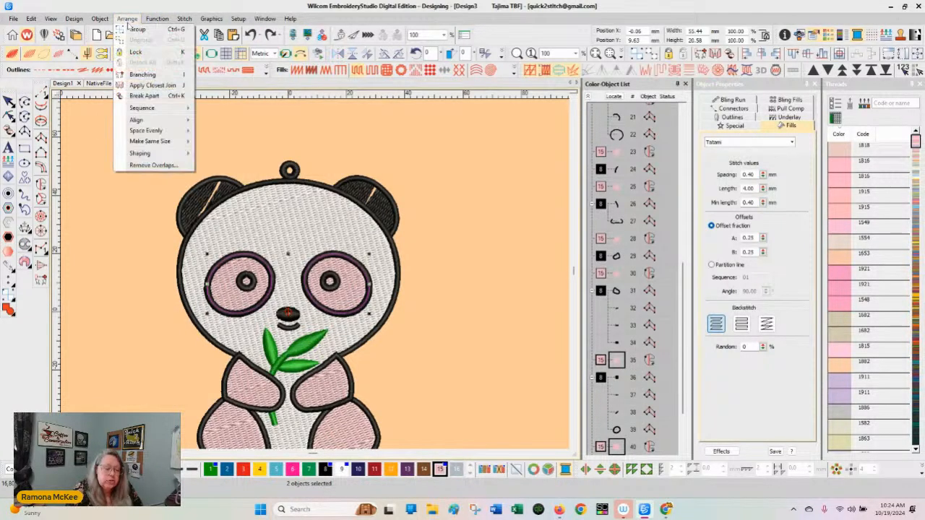
left_click(158, 167)
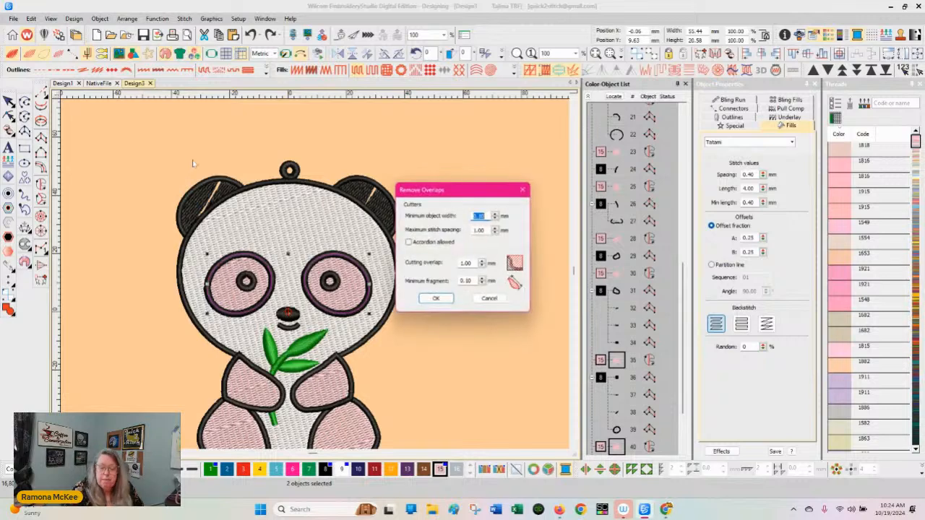
left_click(436, 299)
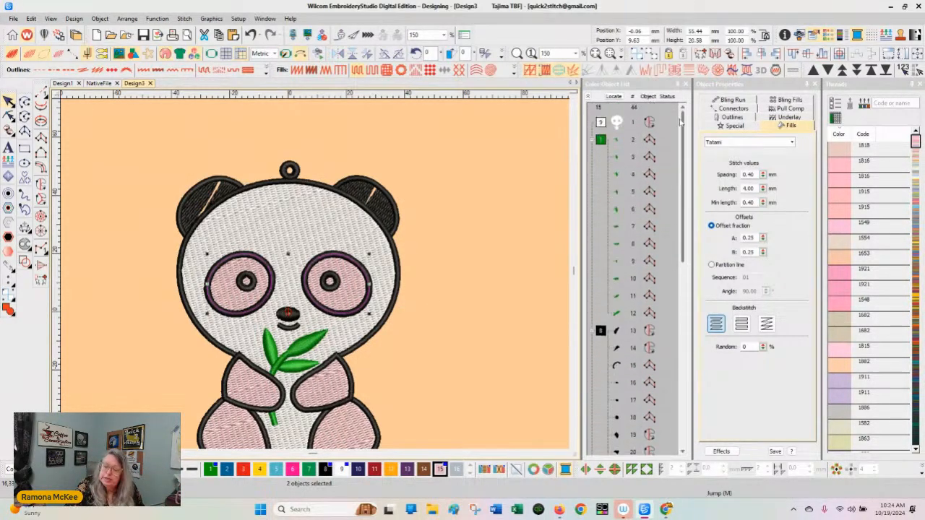
left_click(616, 121)
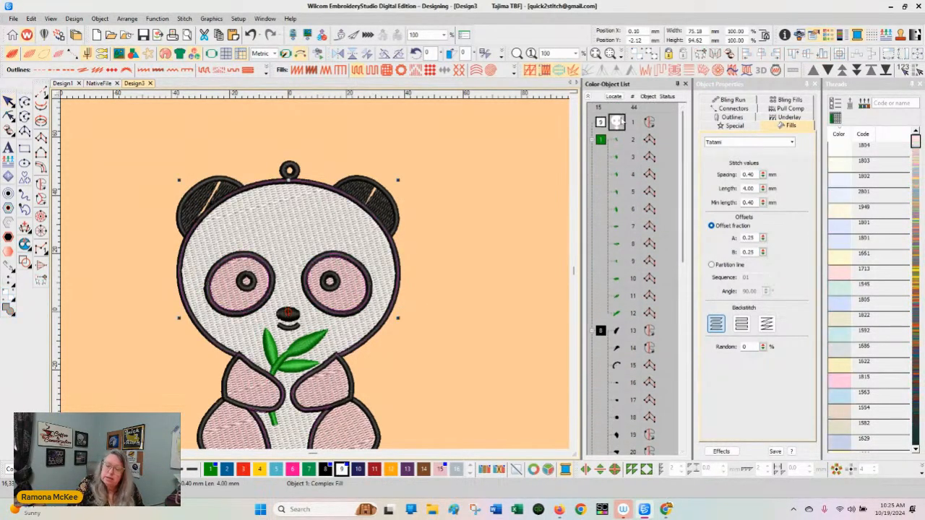
left_click(479, 327)
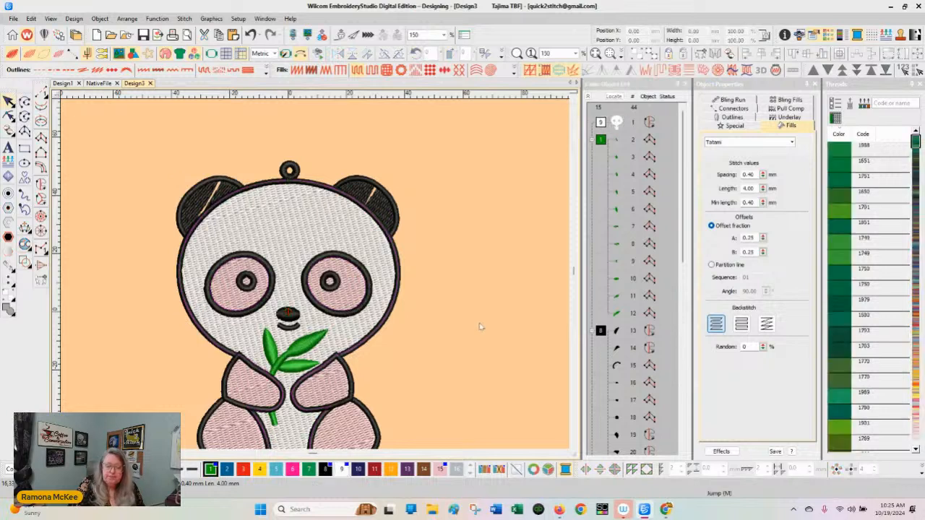
Step: Recolor both black fill pieces of each ear to the pink thread color 15
left_click(211, 202)
left_click(221, 189, "ctrl")
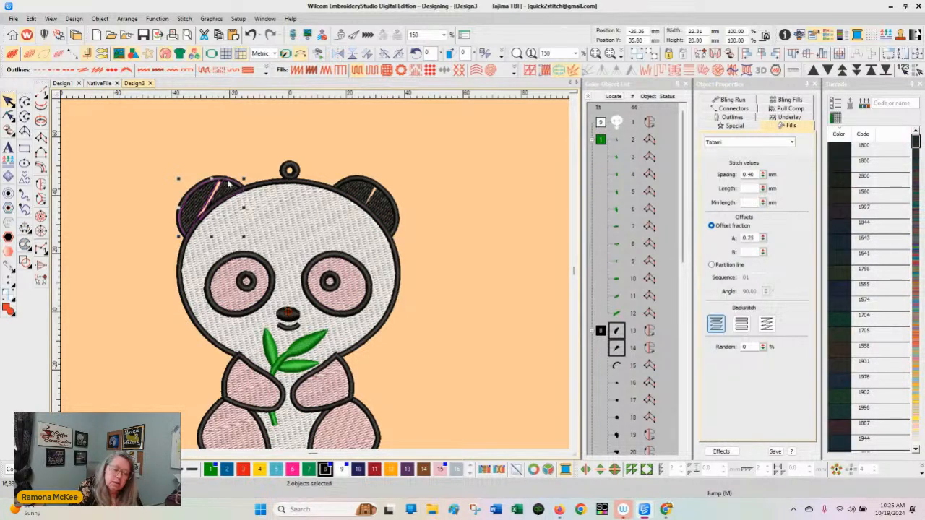
left_click(440, 470)
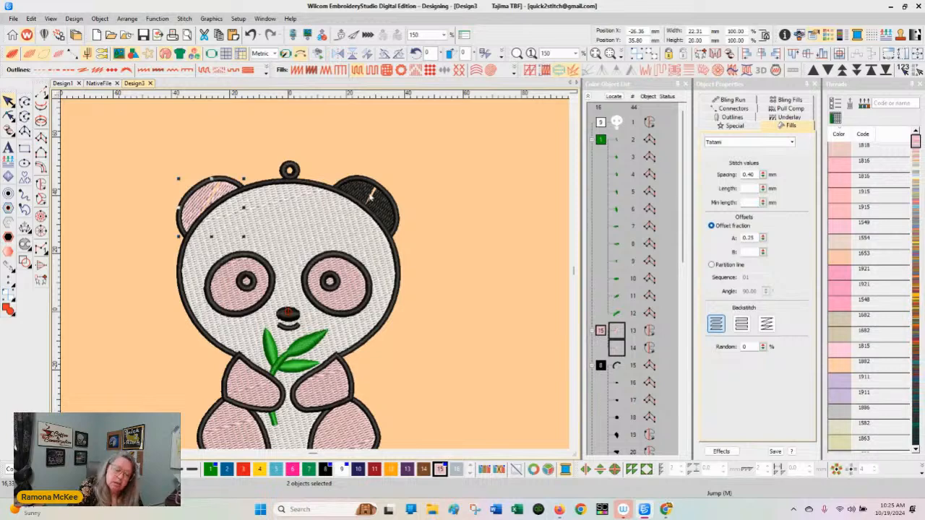
left_click(372, 197)
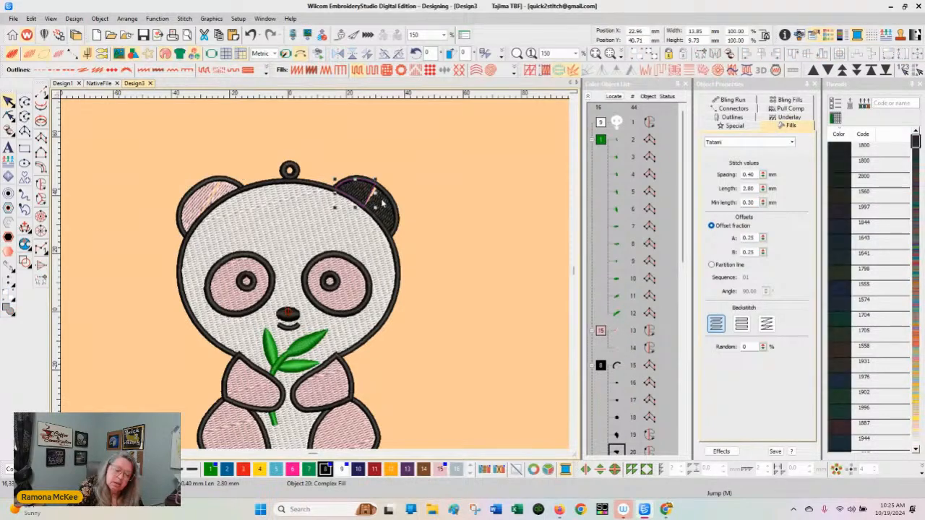
left_click(376, 199, "ctrl")
left_click(439, 470)
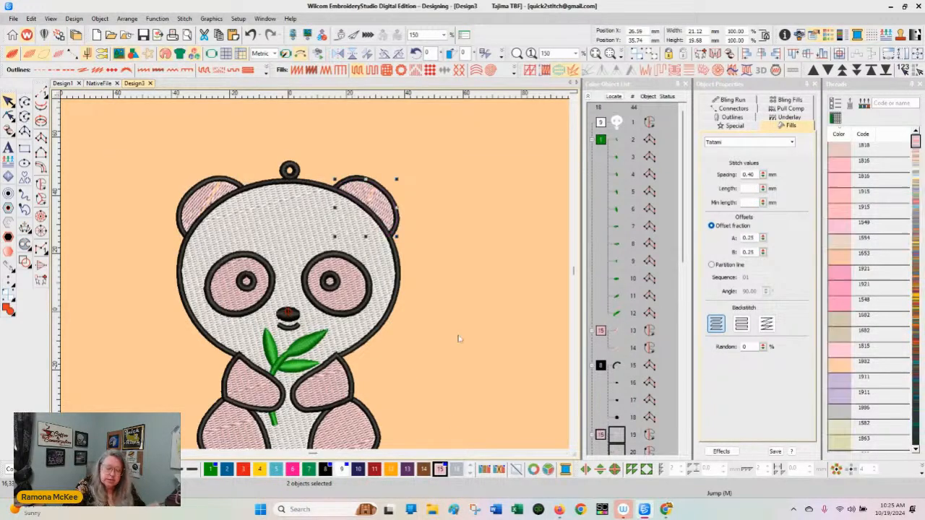
left_click(463, 337)
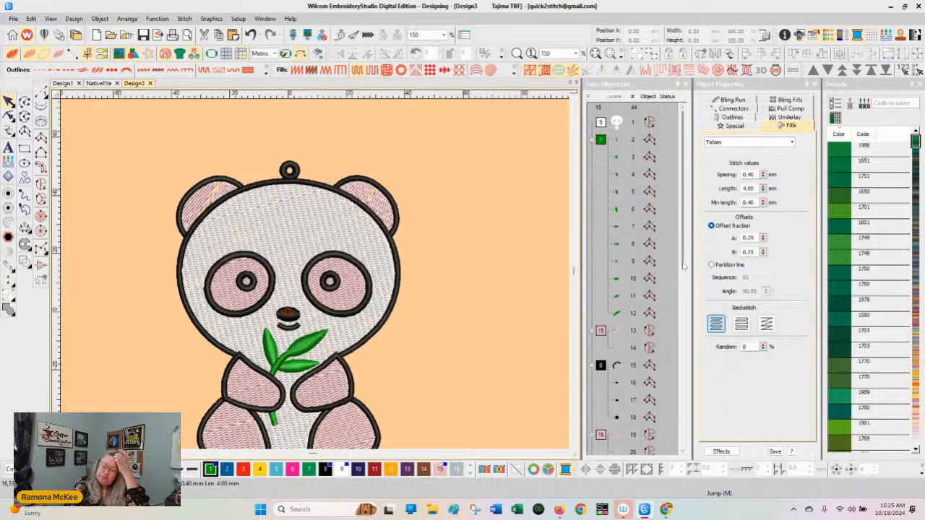
Step: Move the right-hand arm's pink fill off the panda to about X 55 mm, Y -1.5 mm
left_click_drag(684, 182, 684, 369)
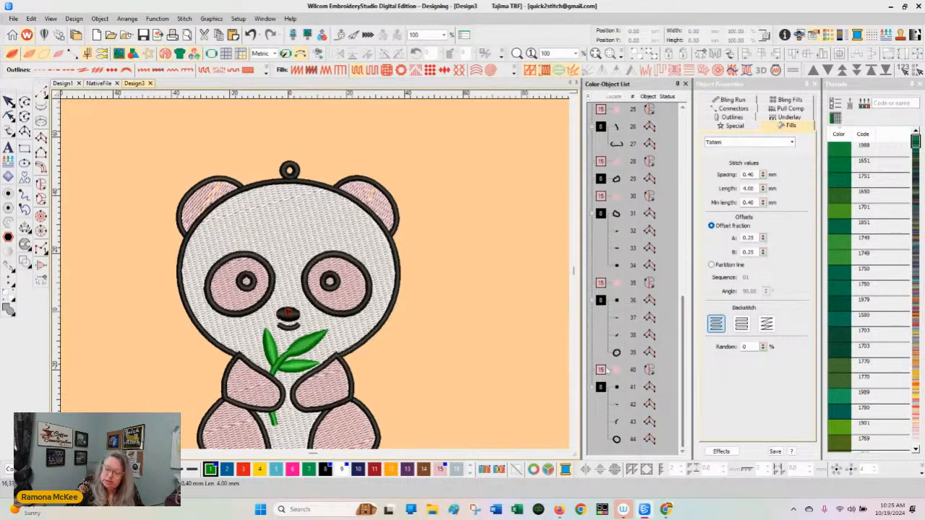
left_click(488, 273)
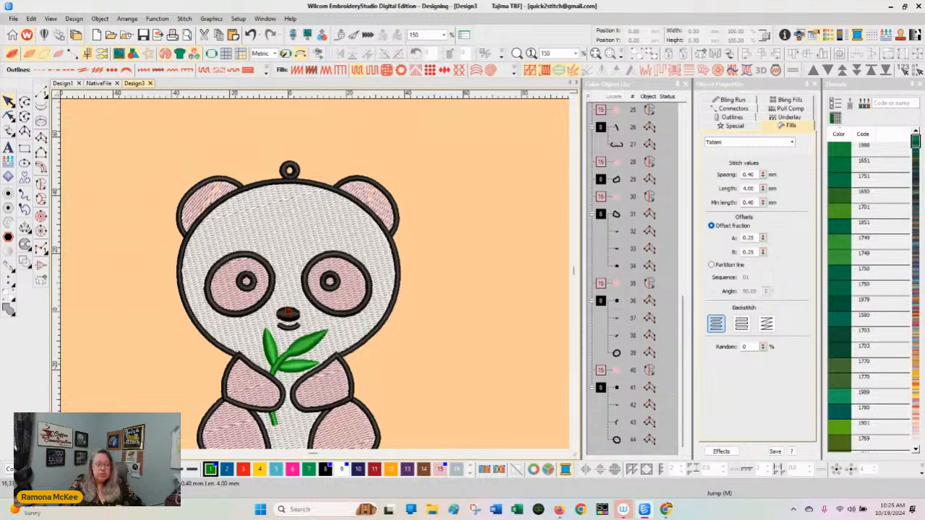
left_click(331, 389)
left_click_drag(331, 388, 457, 325)
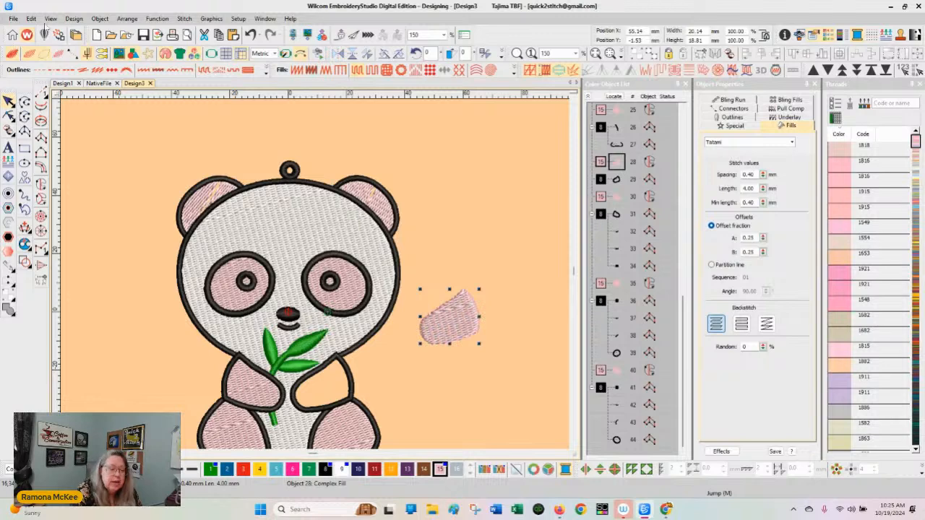
Step: Turn off the TrueView and stitch display to show only the design's outlines, with nothing selected
left_click(28, 54)
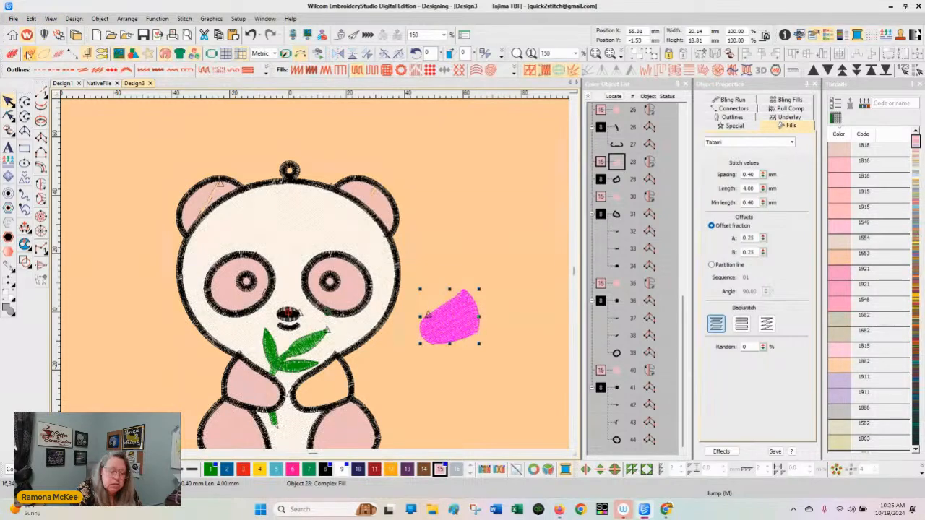
left_click(28, 55)
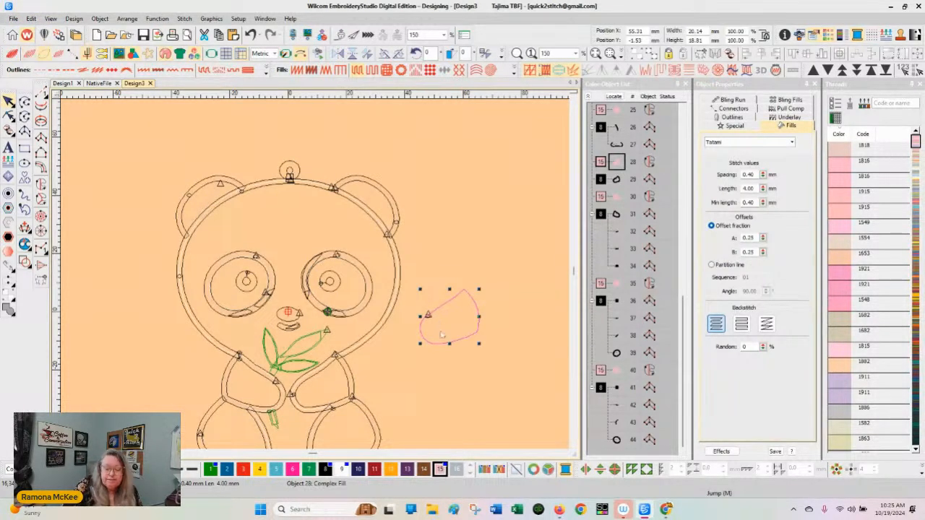
left_click(379, 204)
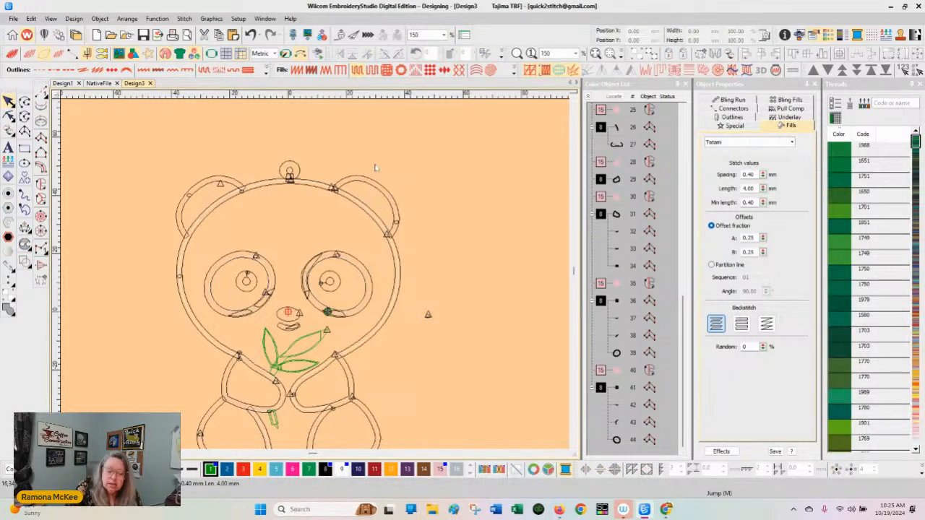
Step: Undo the move of the right-hand arm's pink fill so it sits back inside the arm outline
left_click(457, 296)
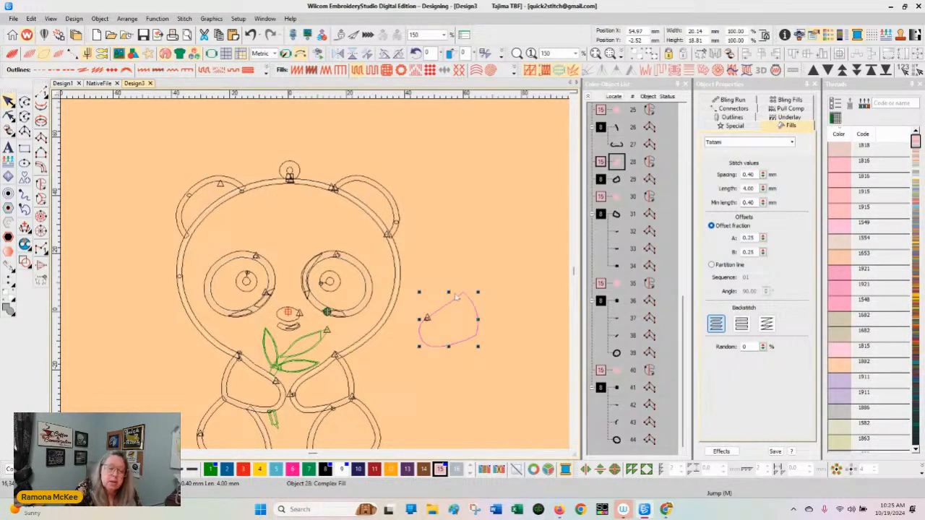
left_click(251, 36)
left_click(250, 36)
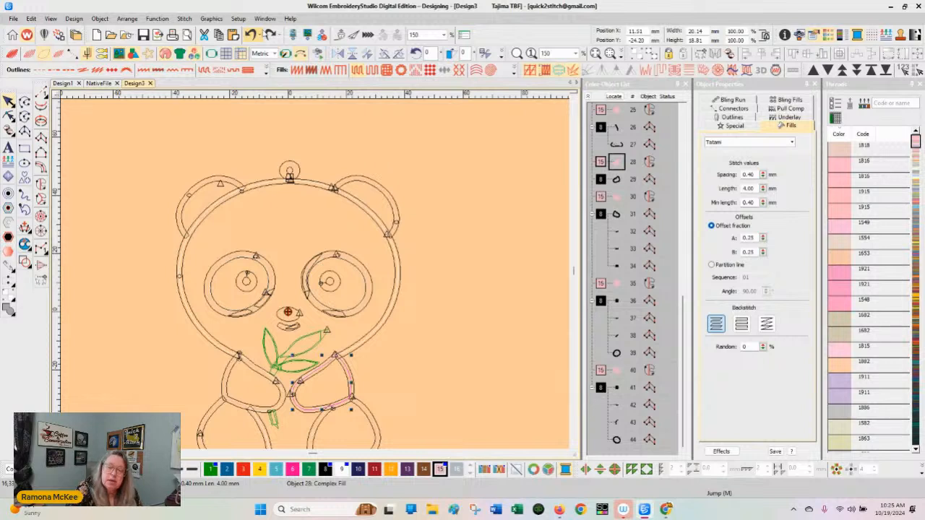
Step: Delete the hanging loop at the top of the panda's head, including its small connecting pieces
left_click(443, 35)
left_click(423, 107)
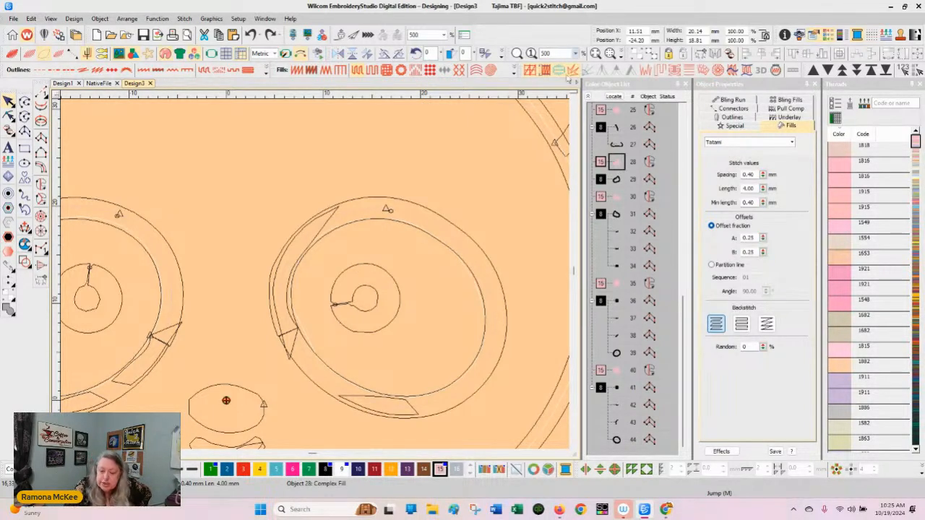
scroll(574, 101, "up", 8)
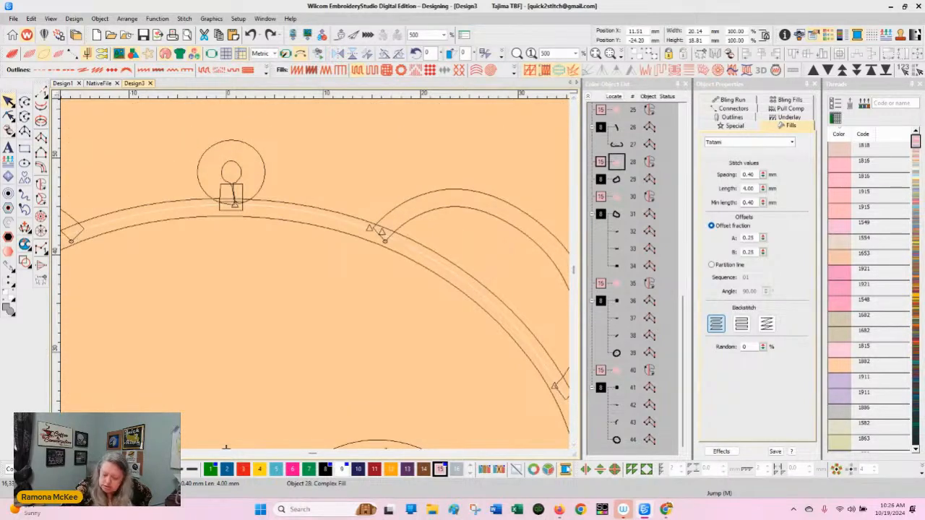
left_click(264, 168)
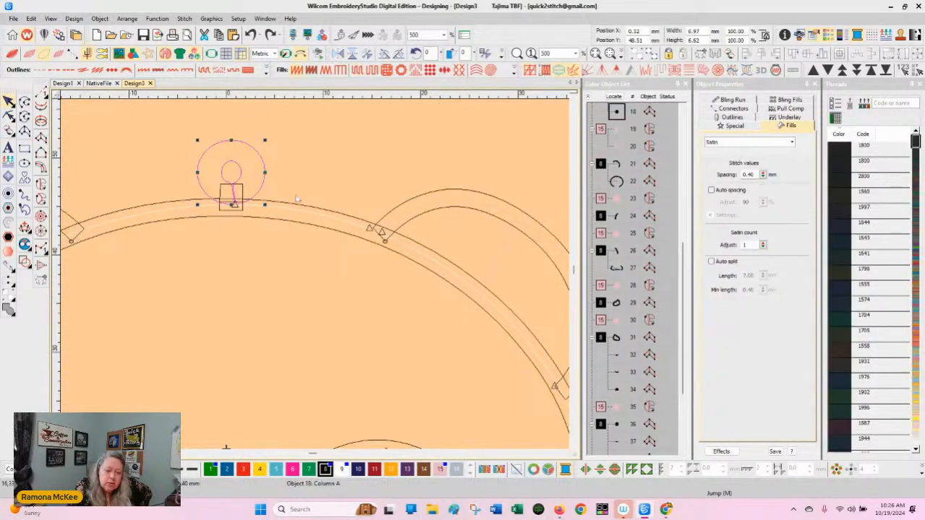
left_click(323, 145)
left_click_drag(170, 121, 292, 230)
key("Delete")
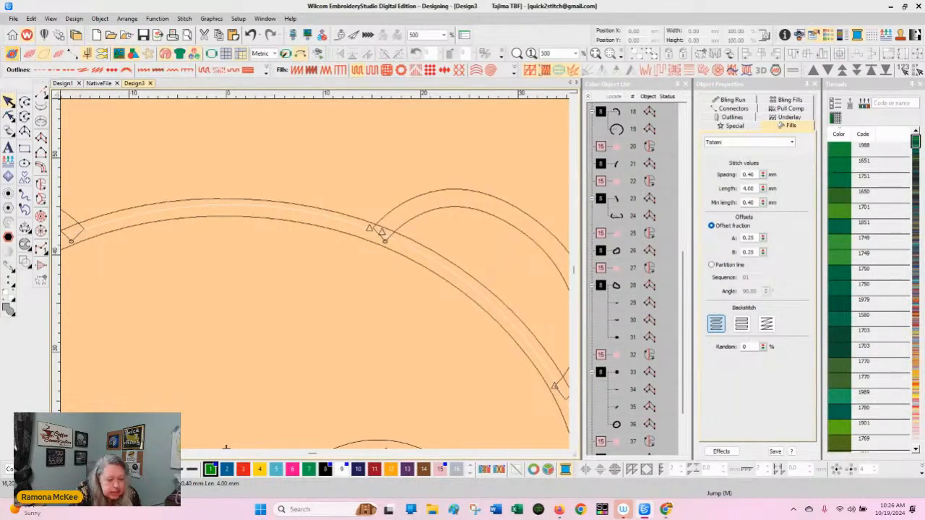
Step: Show the stitches in TrueView and reset both pink fill pieces of the right-hand ear by converting them to Run, then back to Tatami
left_click(12, 54)
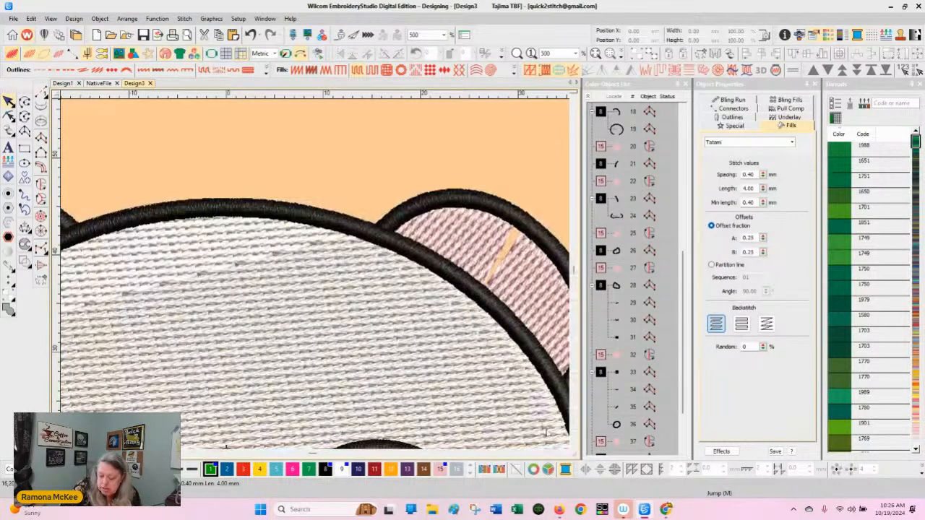
left_click(567, 454)
left_click(567, 455)
left_click(567, 454)
left_click(566, 454)
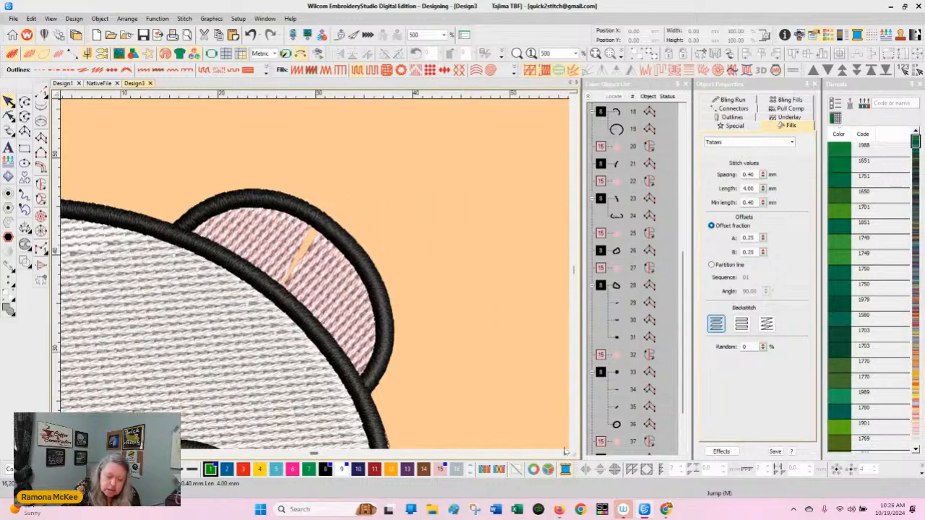
left_click(323, 261)
left_click(319, 252, "ctrl")
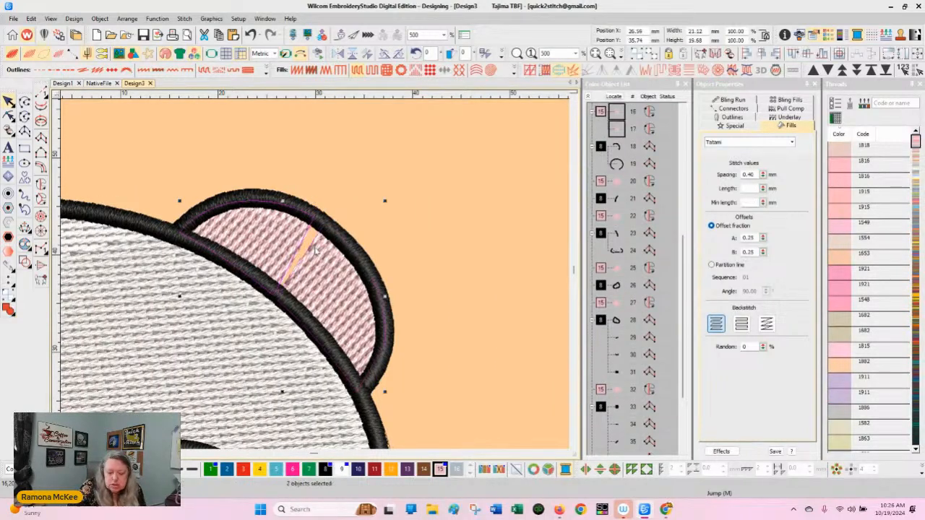
left_click(42, 71)
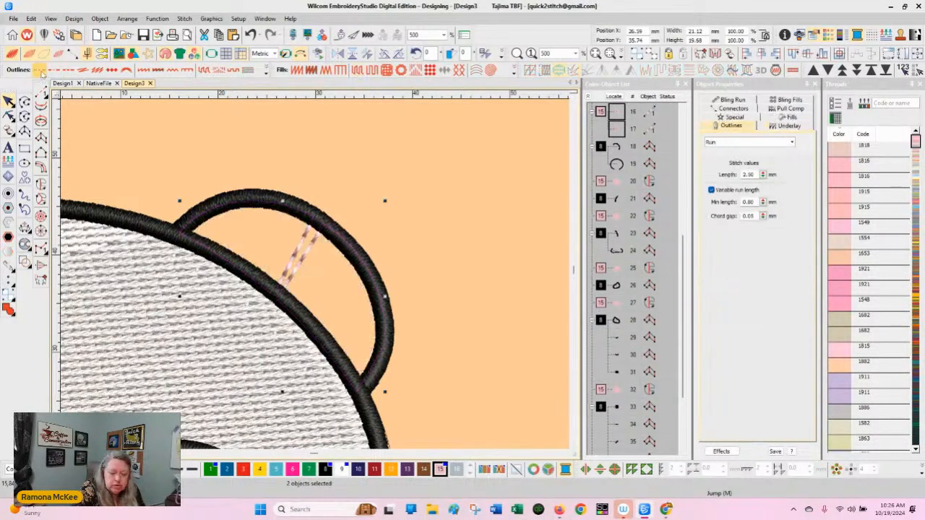
left_click(357, 69)
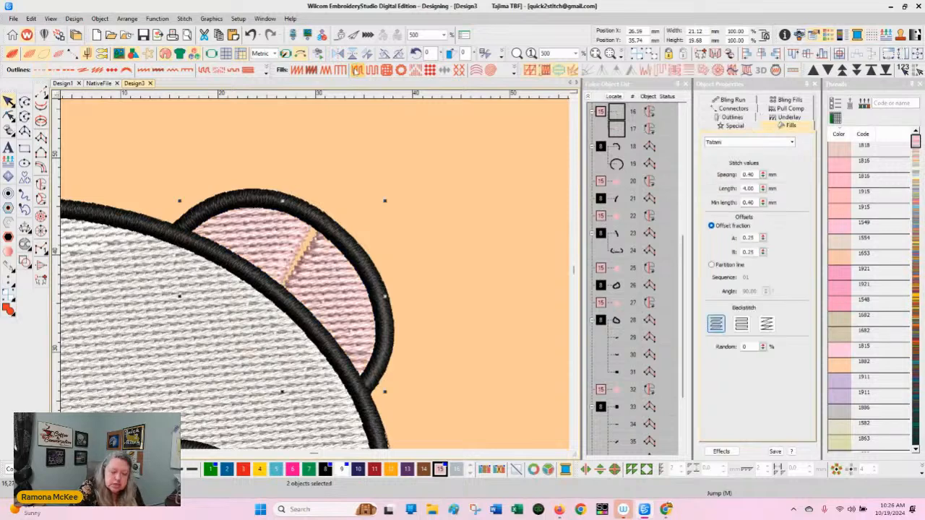
Step: Reshape the right-hand ear's outer fill piece to overlap the inner piece across the gap, and weld both into one fill
left_click(8, 116)
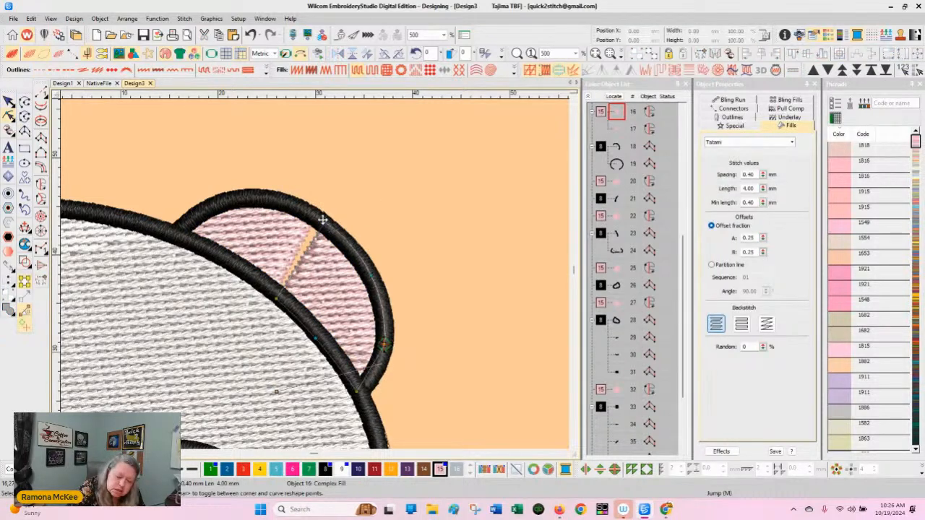
left_click_drag(276, 298, 255, 278)
left_click(617, 131)
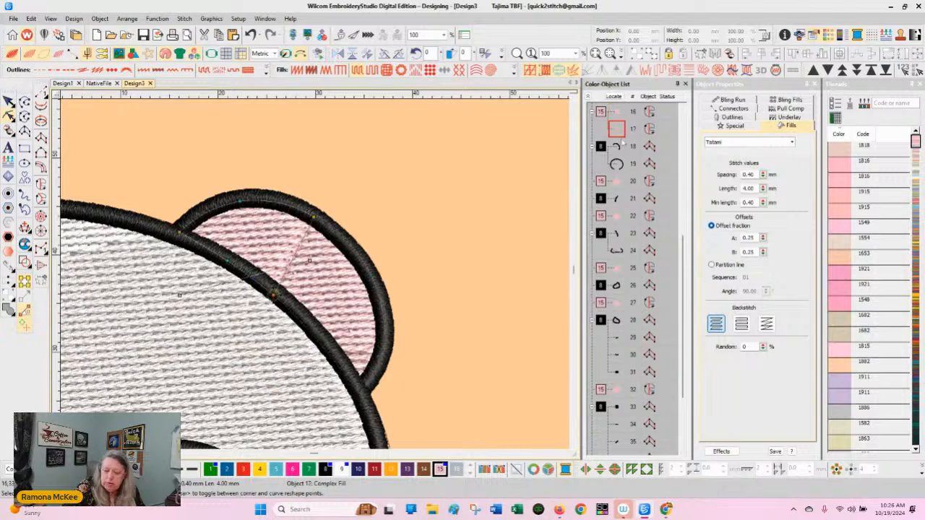
left_click(617, 113)
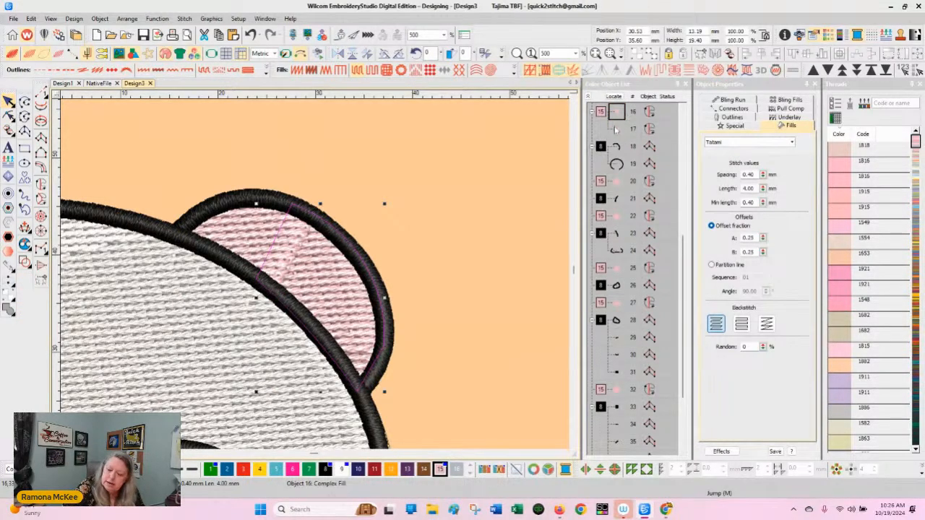
left_click(615, 128, "ctrl")
left_click(8, 309)
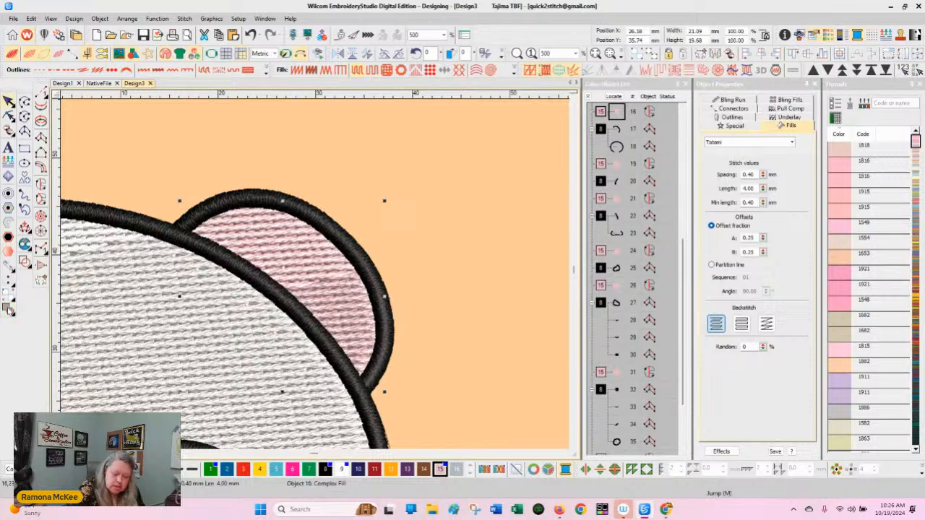
Step: Reset both pink fill pieces of the left-hand ear by converting them to Run, then back to Tatami
left_click_drag(314, 454, 308, 455)
left_click(434, 224)
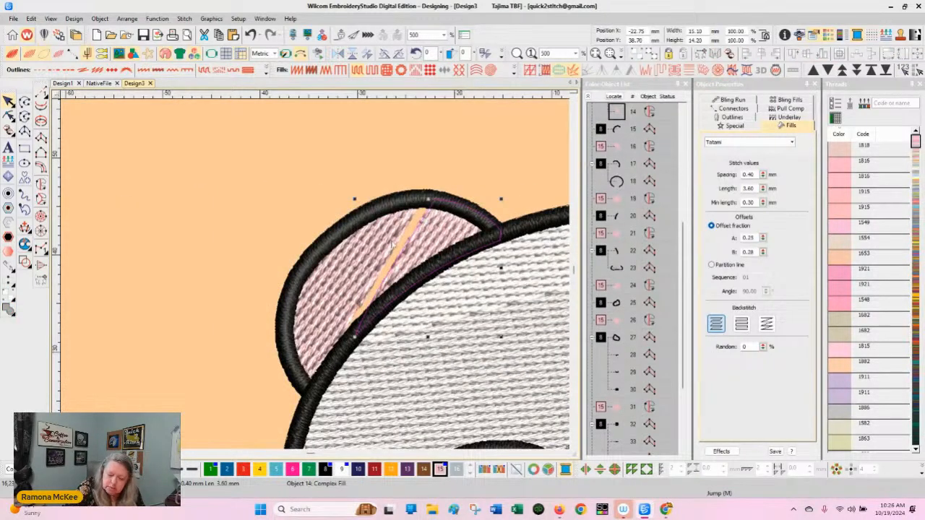
left_click(393, 247, "ctrl")
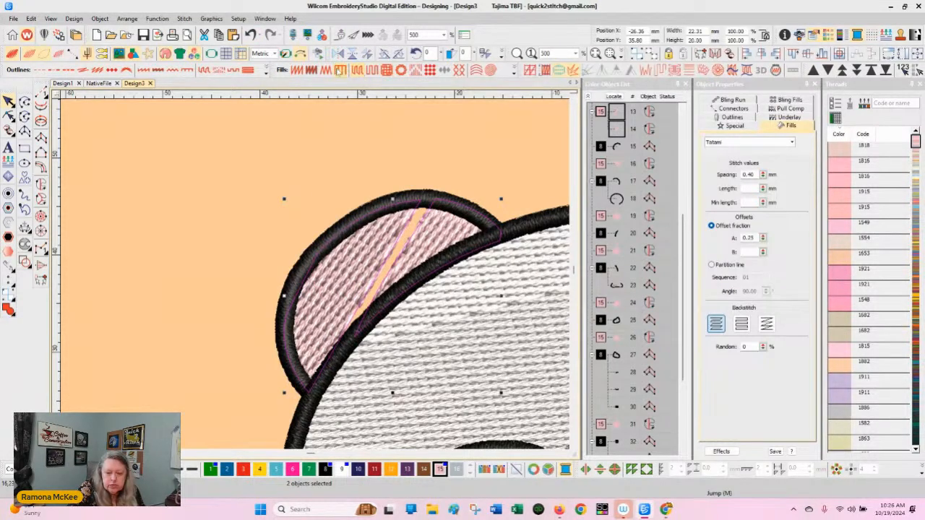
left_click(40, 69)
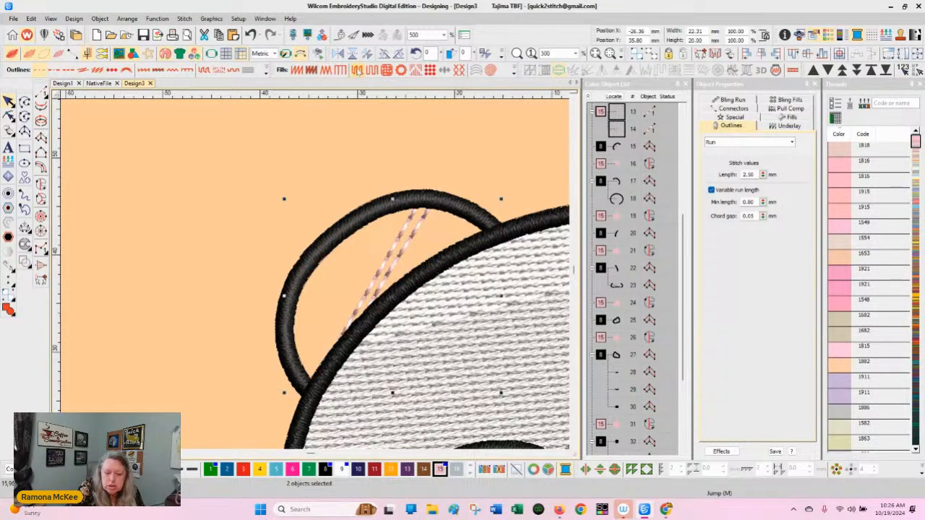
left_click(358, 71)
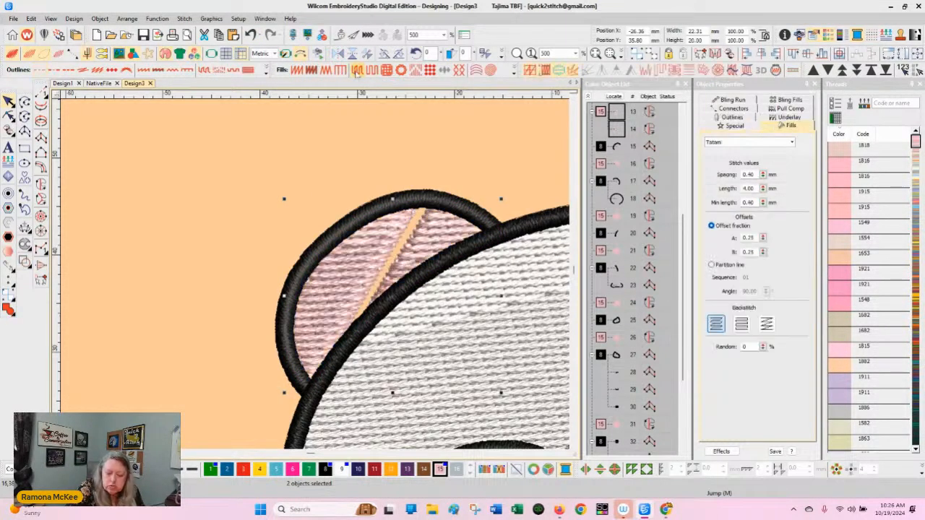
Step: Reshape the left-hand ear's outer fill piece to overlap the inner piece across the gap, weld both into one fill, and deselect it
left_click(9, 116)
left_click(295, 276)
left_click(349, 322)
left_click_drag(349, 321, 365, 319)
left_click_drag(420, 199, 450, 198)
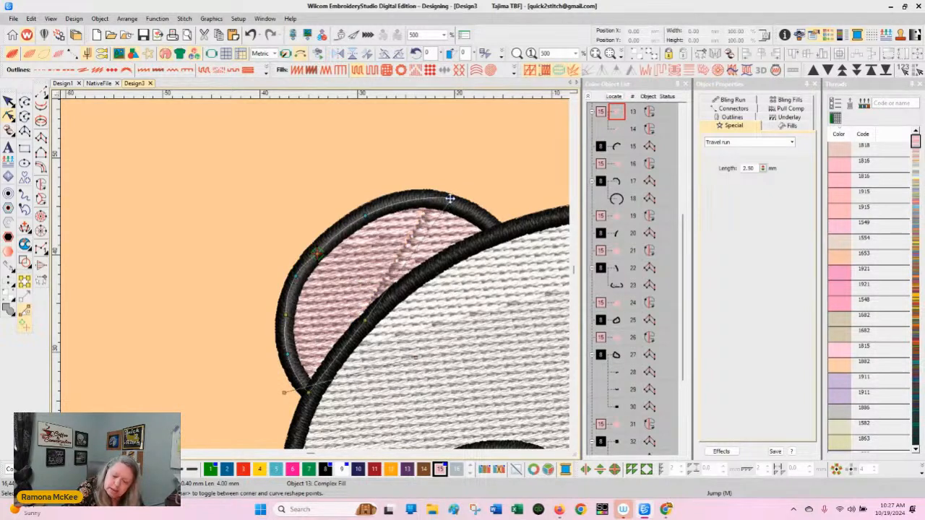
left_click(616, 130)
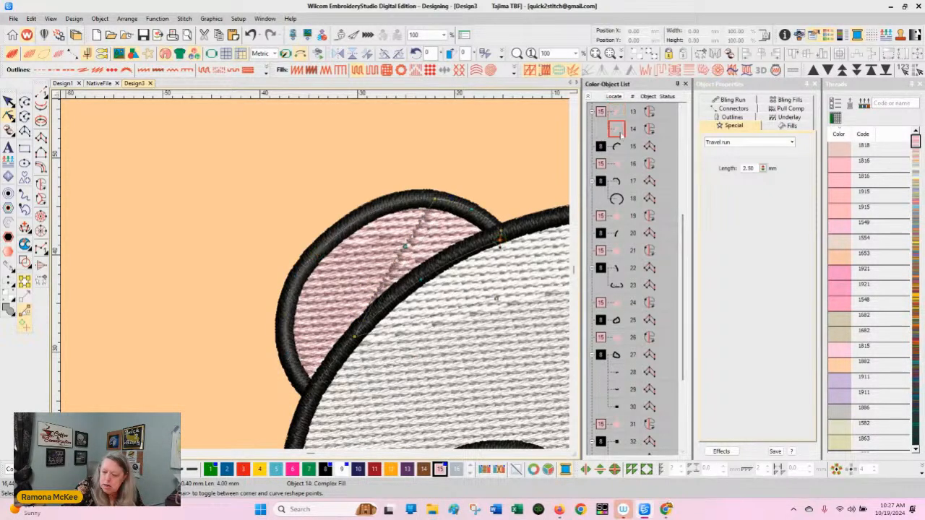
key("Escape")
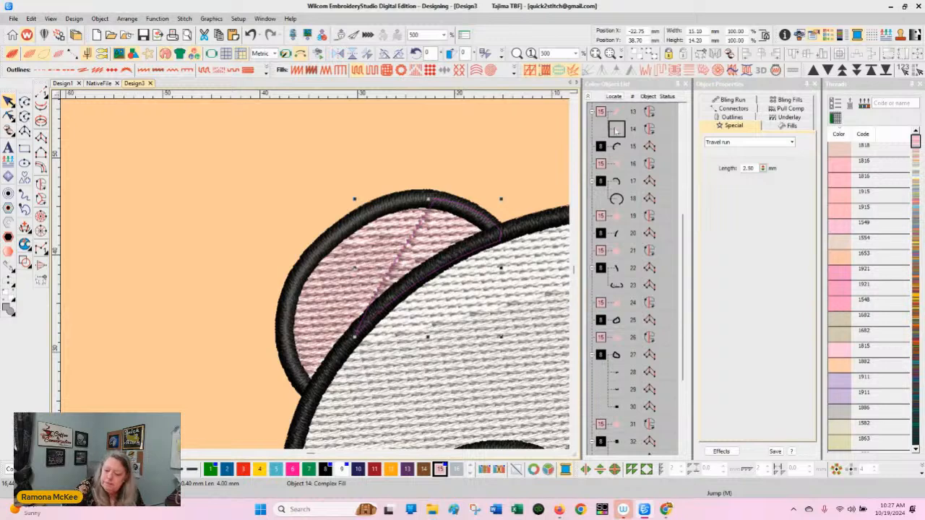
left_click(616, 113, "ctrl")
left_click(8, 310)
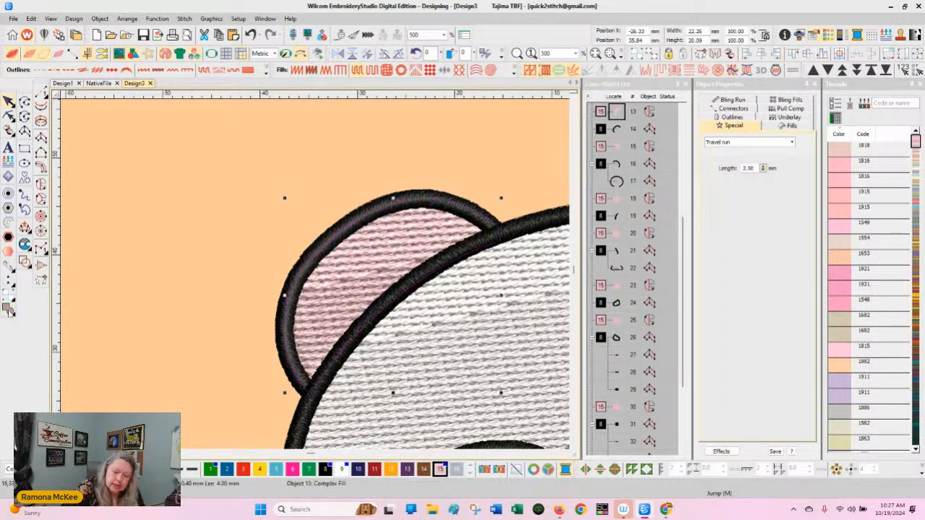
key("Escape")
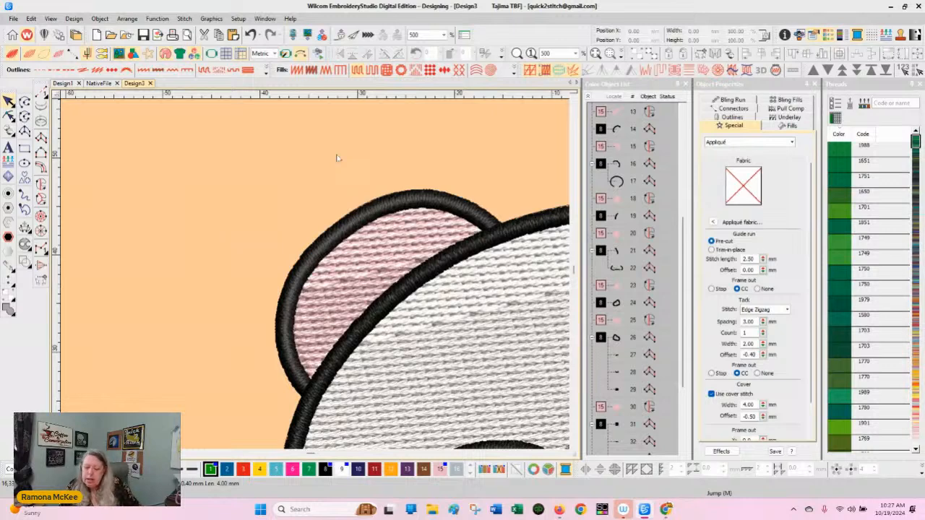
Step: Display the reshape points of the white body fill and examine its outline, eye cutouts and stitch angle
left_click(444, 35)
left_click(424, 48)
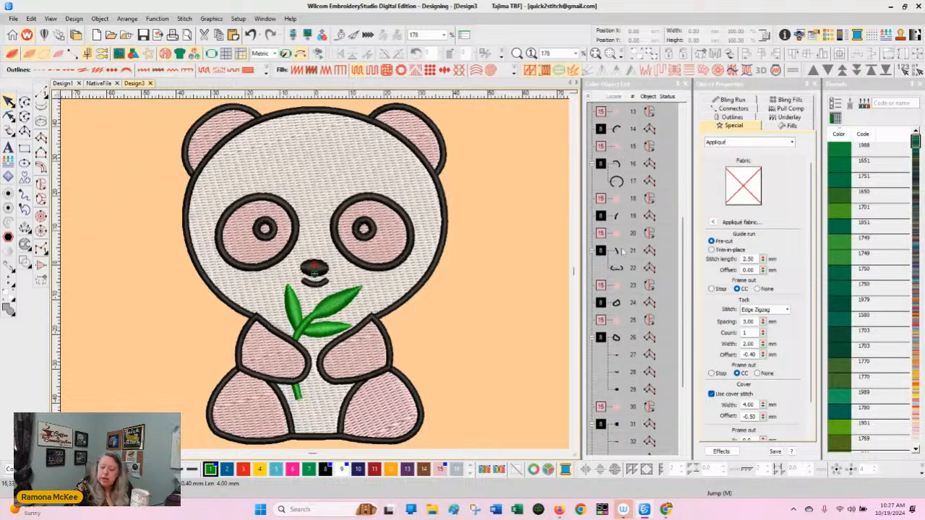
scroll(681, 249, "up", 1)
left_click_drag(681, 249, 682, 123)
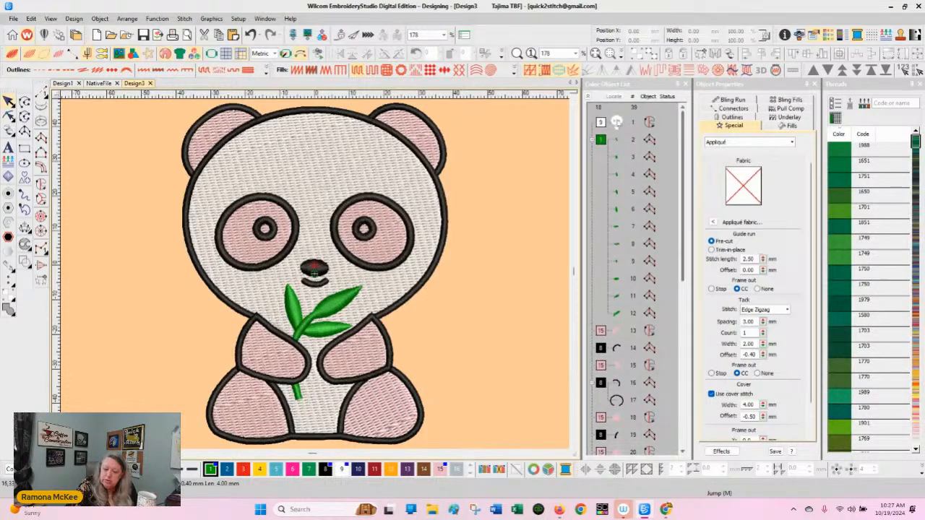
left_click(618, 123)
left_click(8, 115)
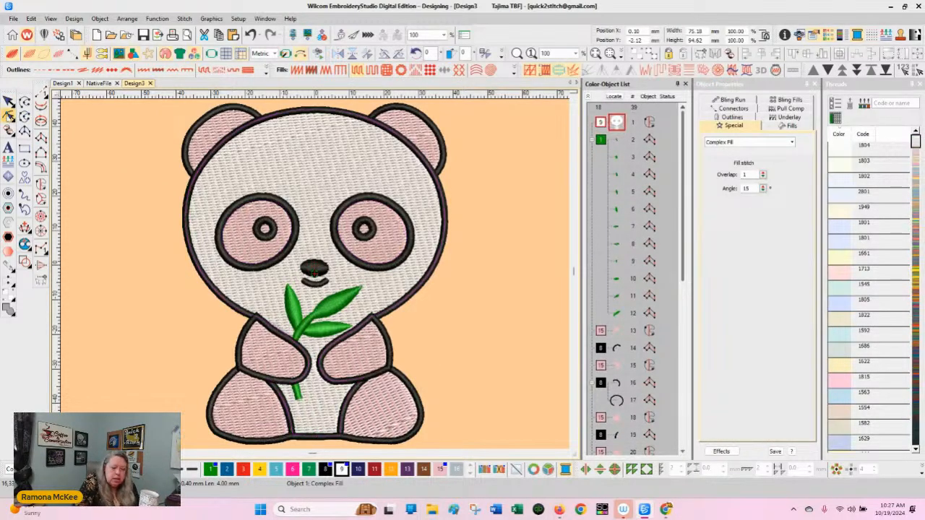
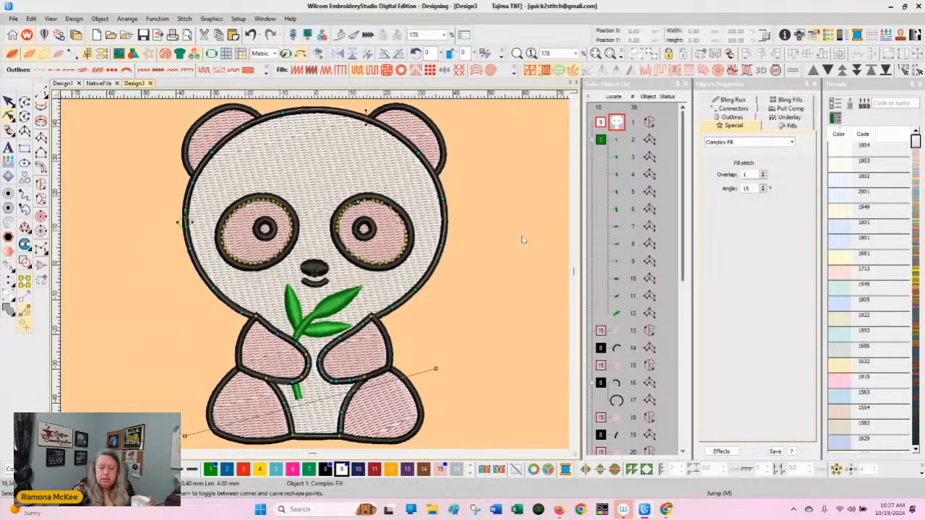
left_click(8, 101)
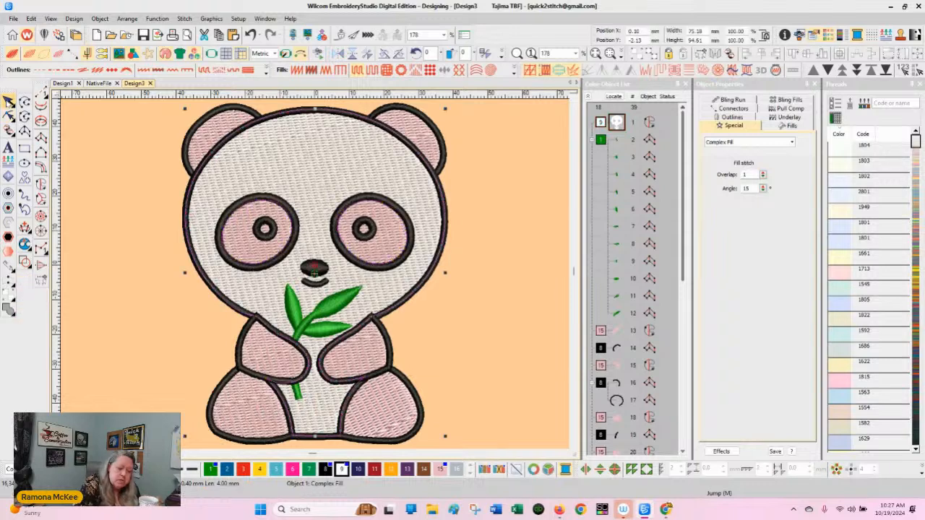
Step: Select the panda's white and pink fills by stitch type and hide them
left_click(31, 18)
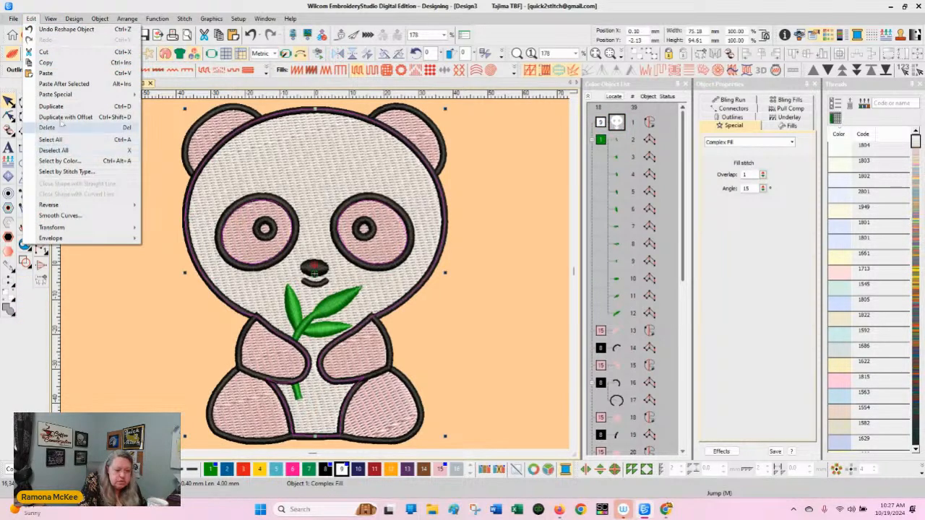
left_click(81, 172)
left_click(420, 241)
left_click(509, 234)
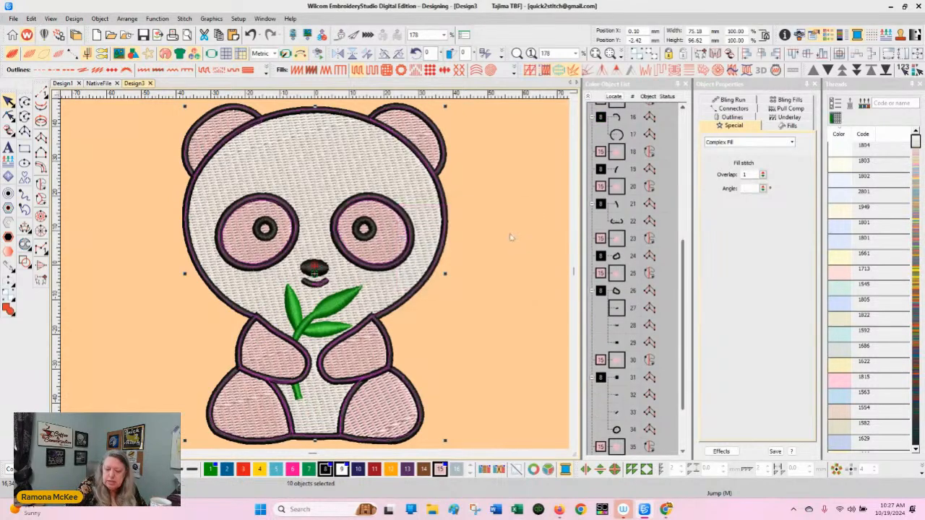
right_click(618, 188)
left_click(641, 325)
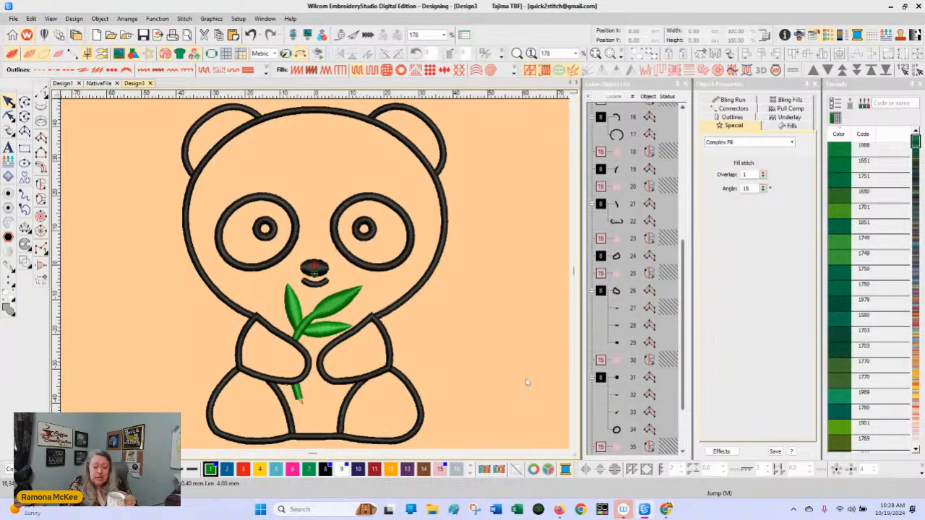
Step: Display the reshape points of the right-hand eye's pupil ring and set its satin spacing to 0.39 mm
left_click(374, 236)
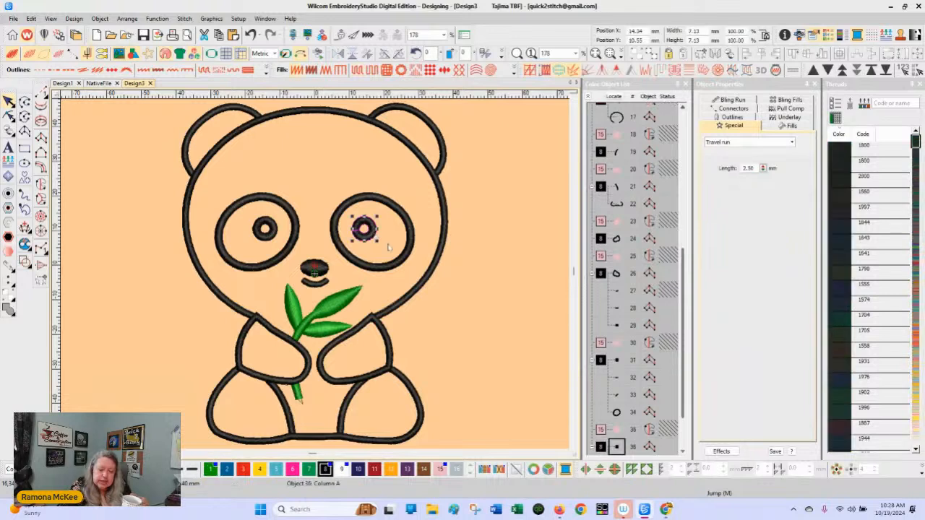
left_click(10, 116)
left_click(444, 35)
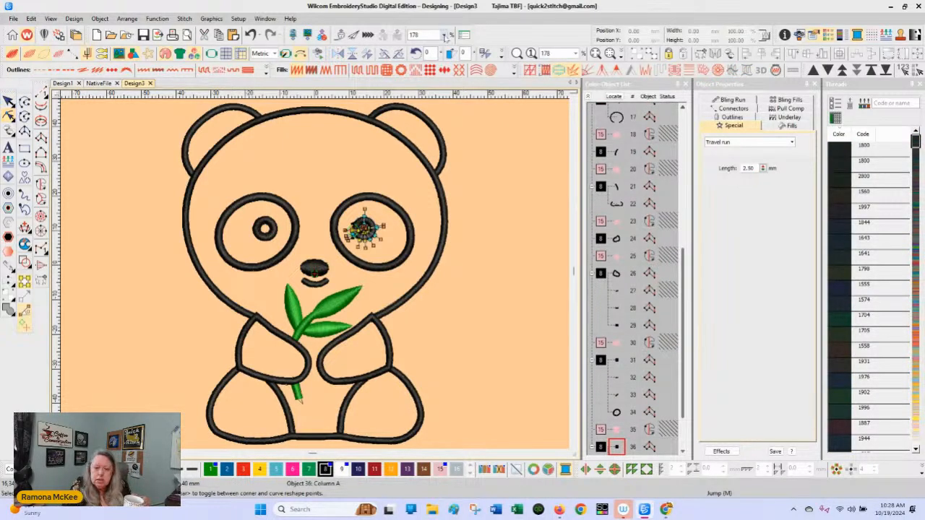
left_click(423, 99)
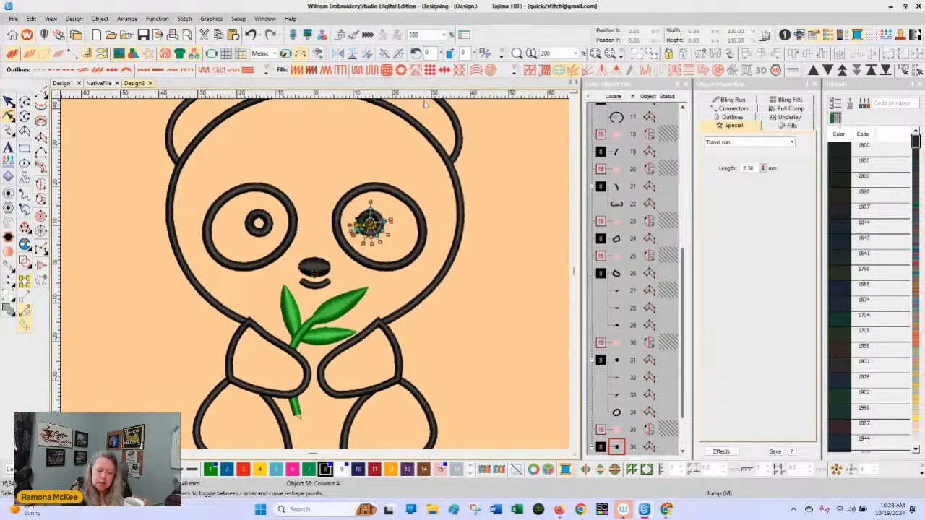
left_click(444, 35)
left_click(426, 112)
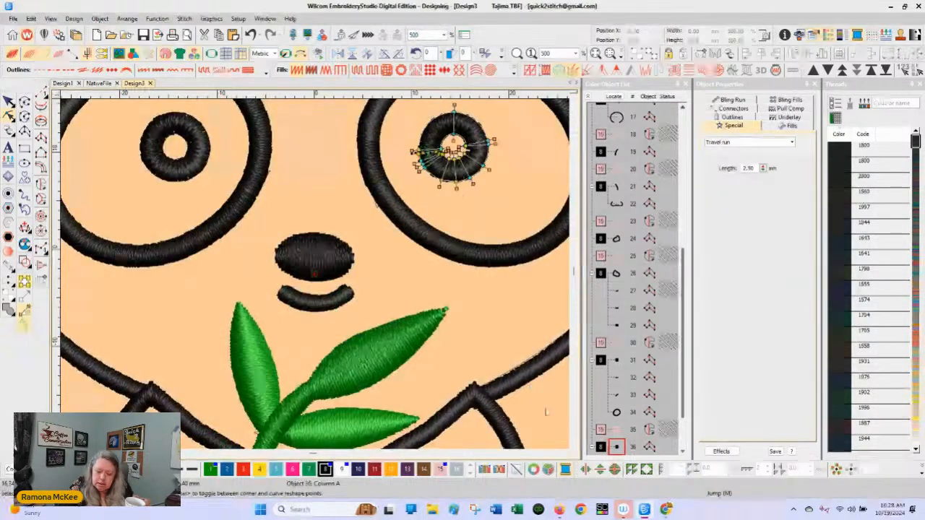
left_click(566, 453)
left_click(565, 453)
left_click(565, 453)
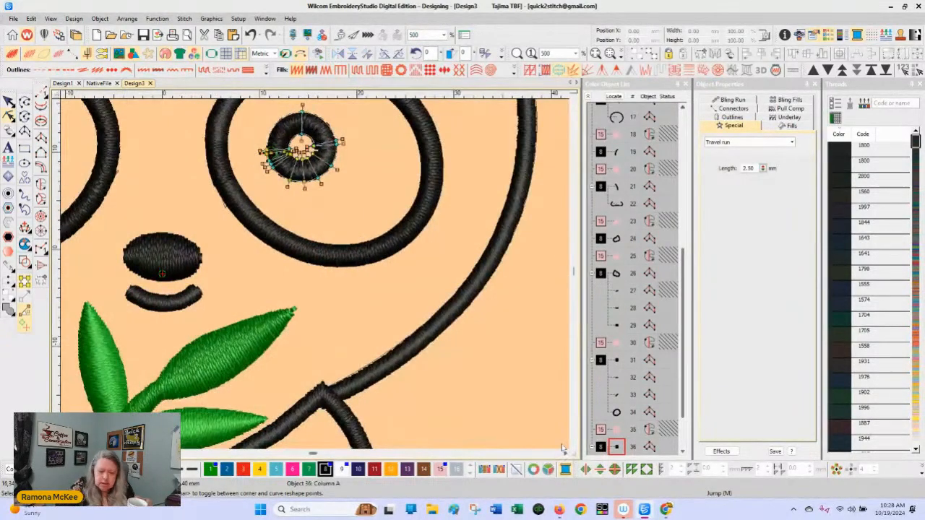
left_click(573, 99)
left_click(573, 99)
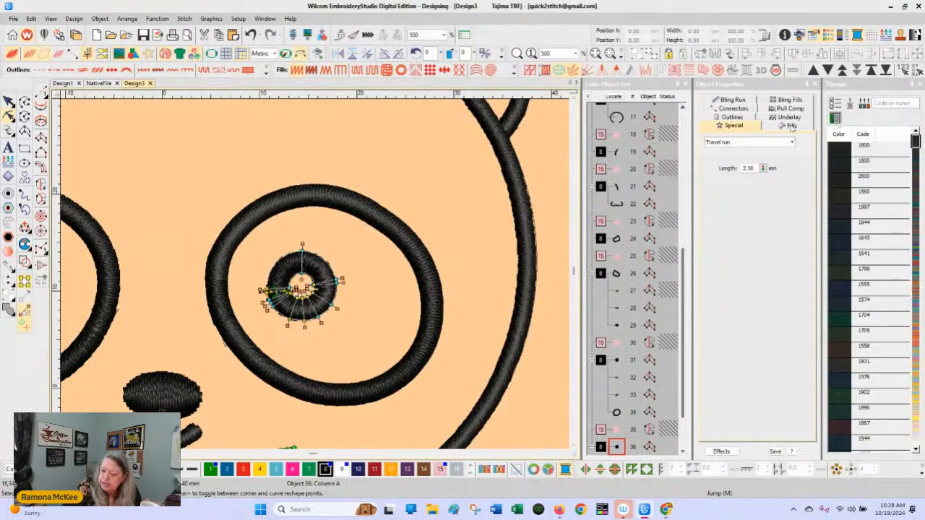
left_click(792, 126)
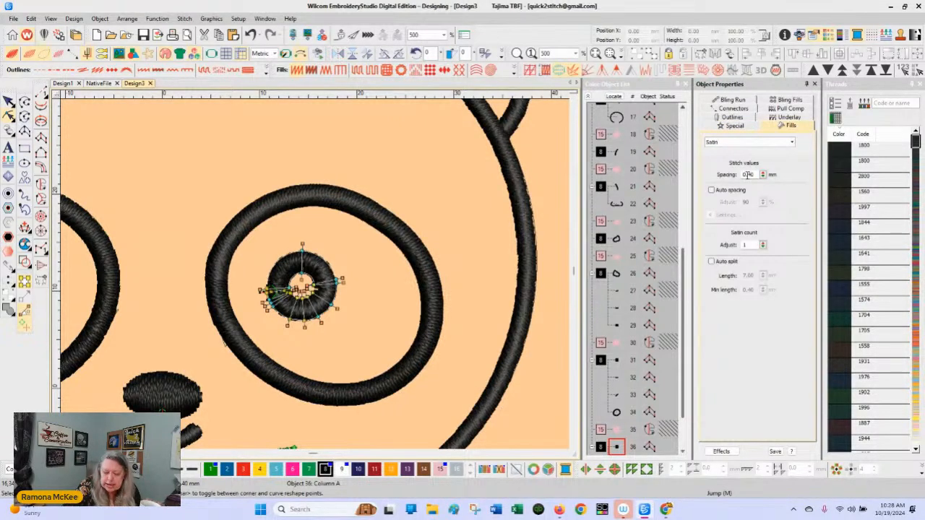
left_click_drag(762, 175, 720, 213)
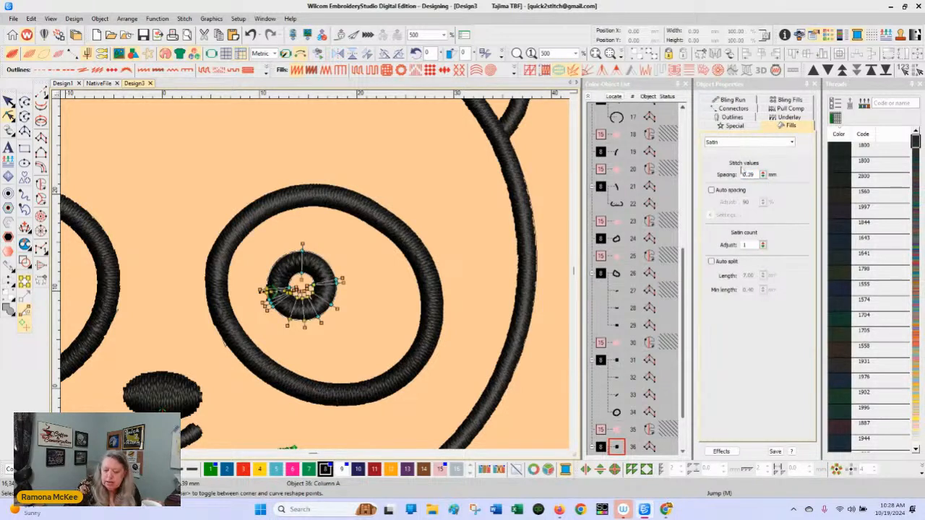
Step: Enable a Zigzag first underlay on the right-hand eye's pupil ring and recolor the ring purple with color 13
left_click(794, 120)
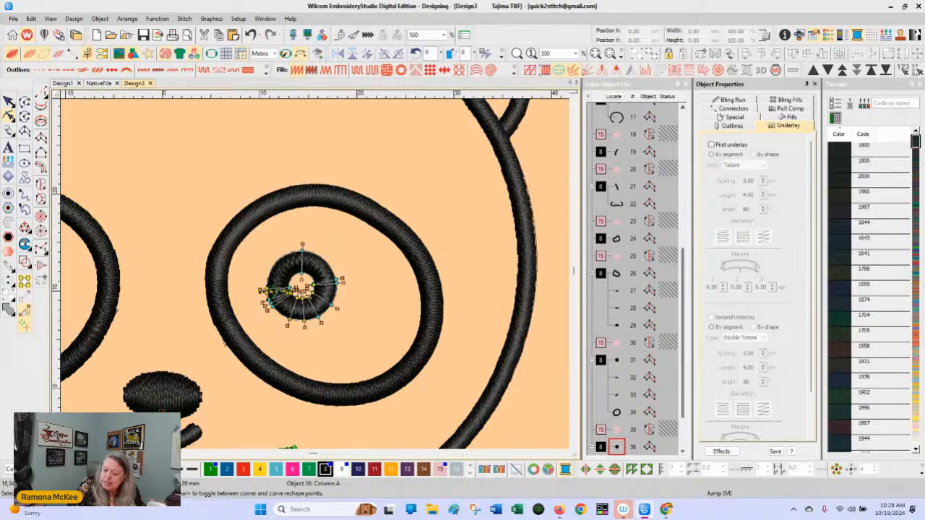
left_click(711, 145)
left_click(744, 165)
left_click(741, 190)
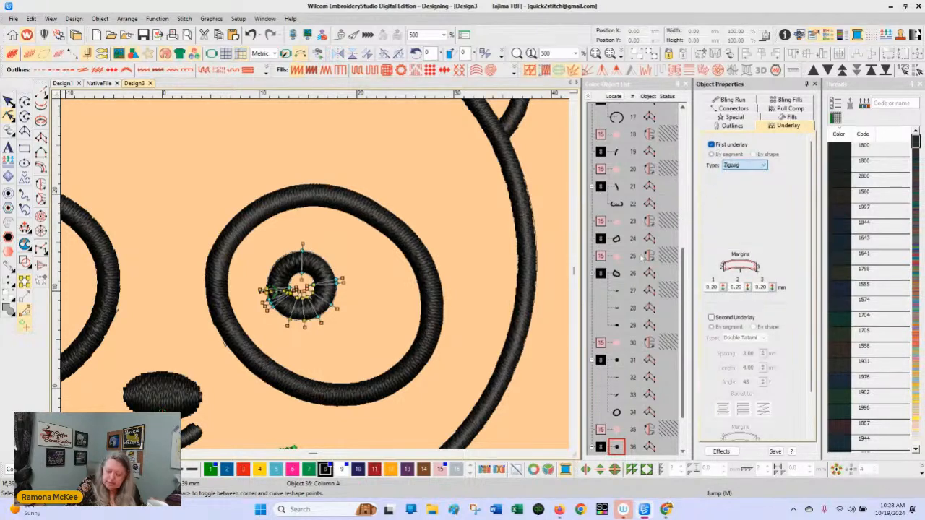
left_click(407, 469)
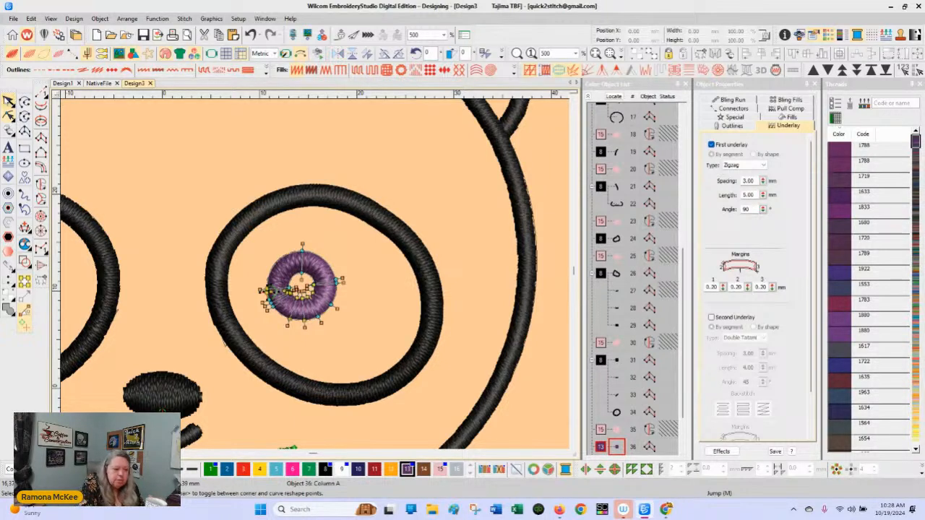
Step: Reshape the purple ring by nudging the reshape point on the right of its inner edge slightly toward the hole
left_click(8, 101)
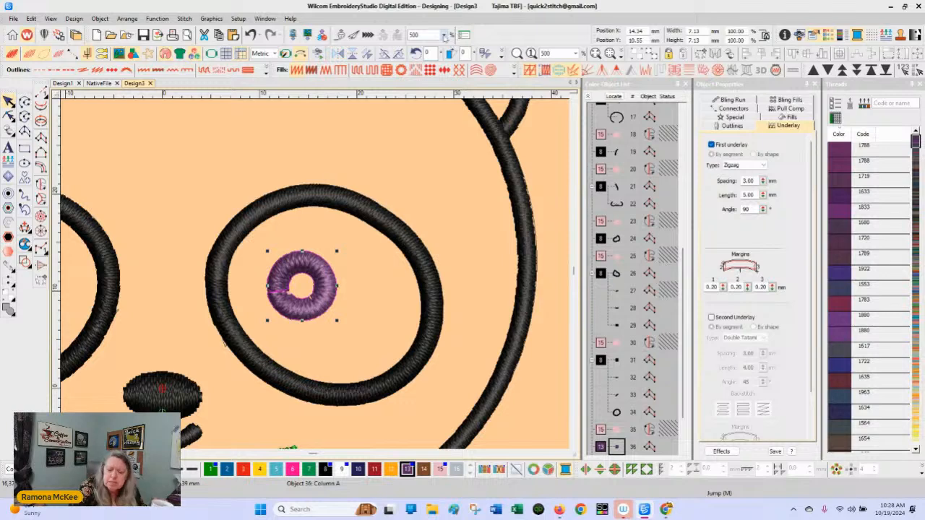
left_click(446, 34)
left_click(425, 111)
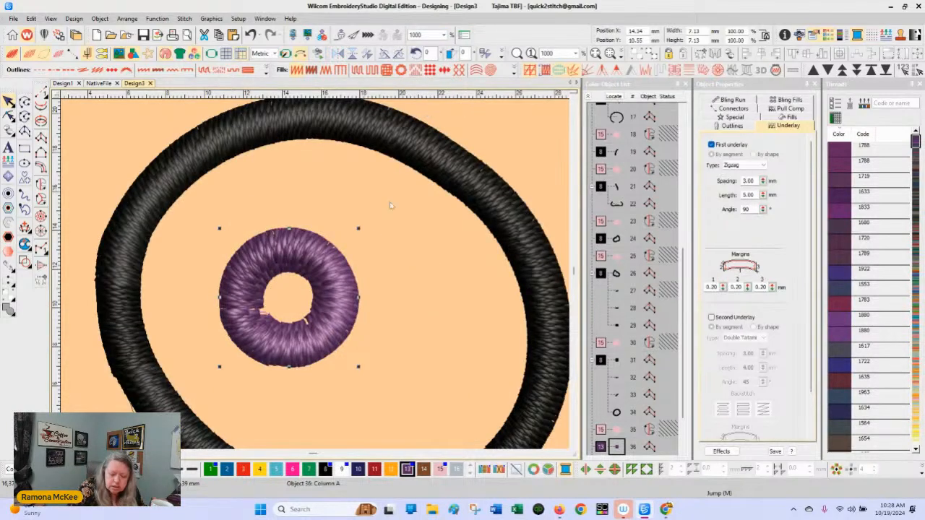
left_click(313, 300)
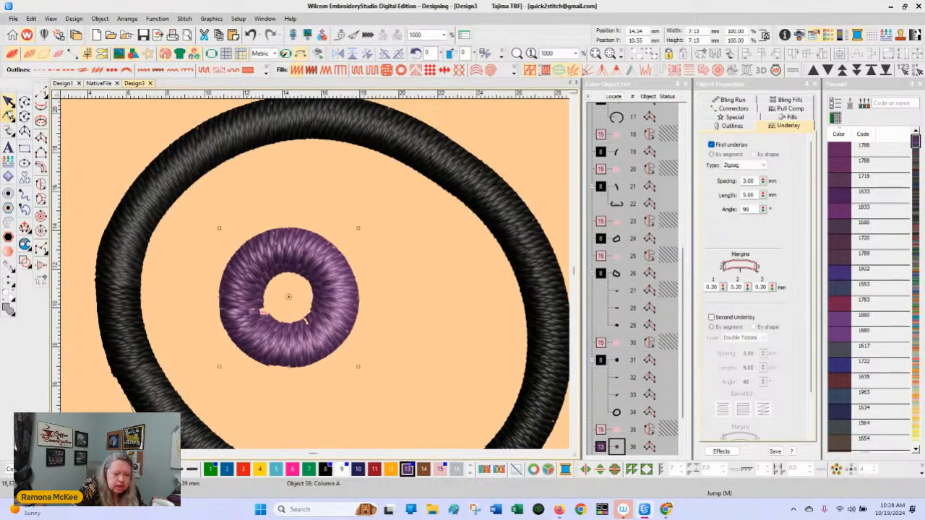
left_click(8, 115)
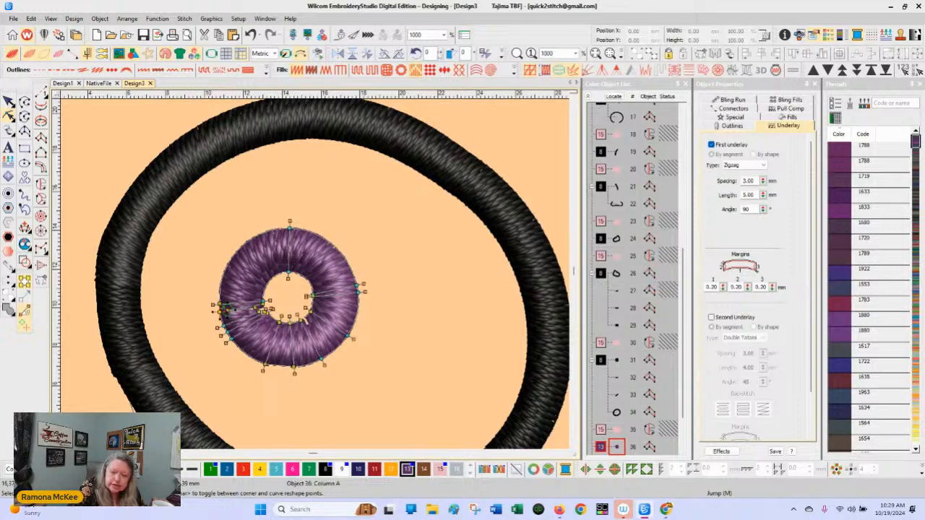
left_click(446, 35)
left_click(424, 117)
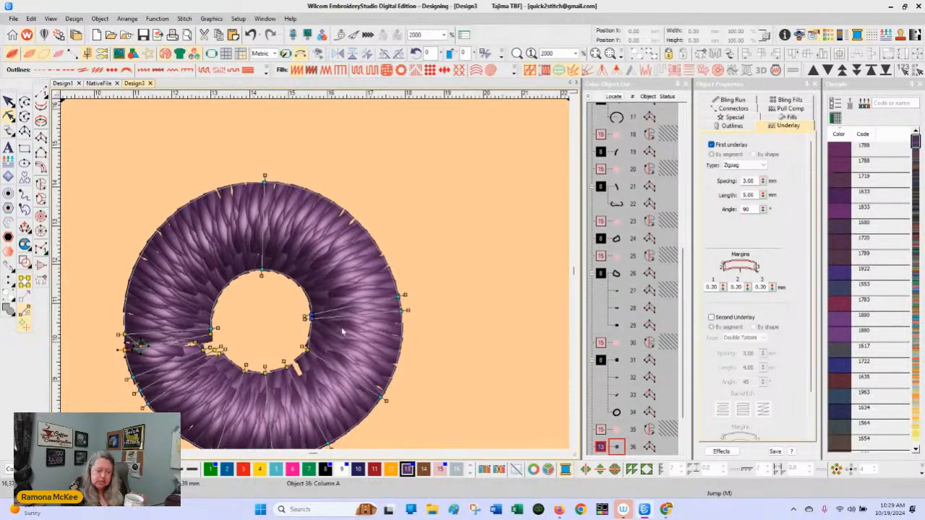
left_click_drag(311, 316, 309, 316)
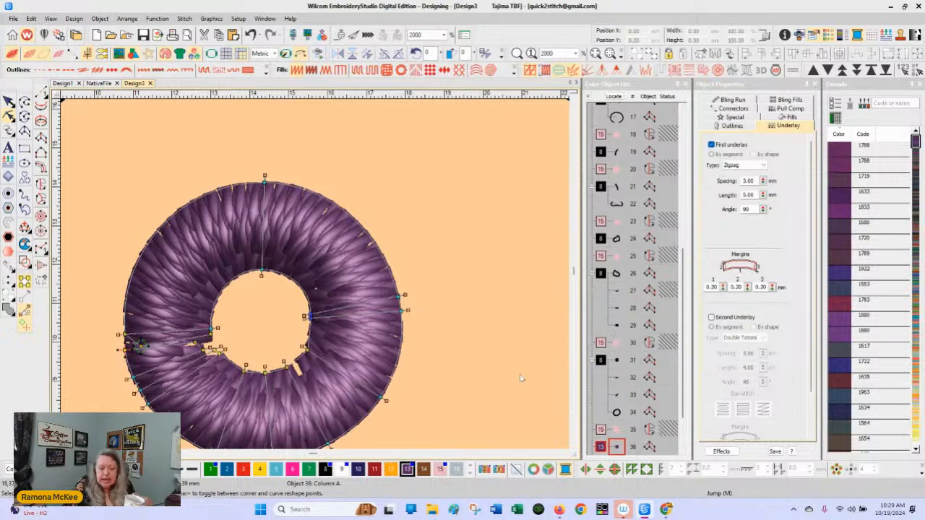
Step: Measure the width of the purple ring's satin band from its inner to its outer edge
left_click(575, 448)
left_click(575, 447)
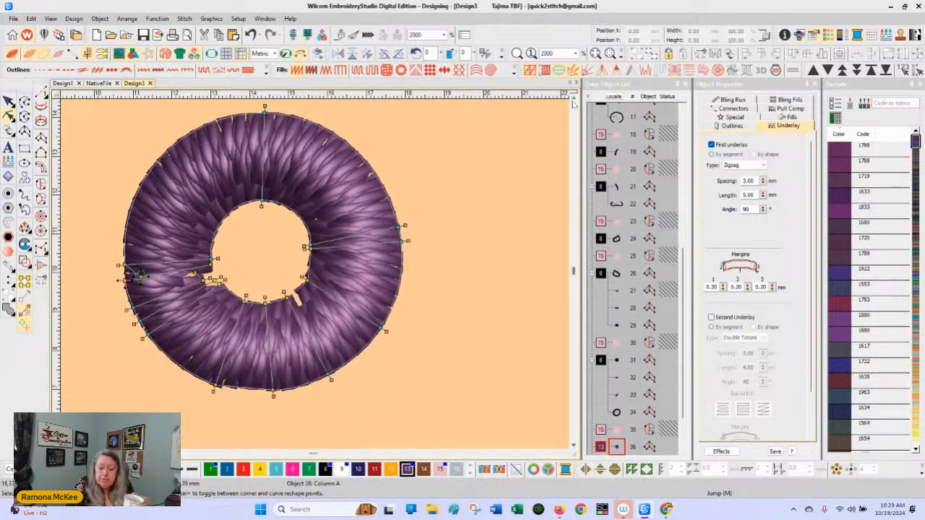
left_click(576, 103)
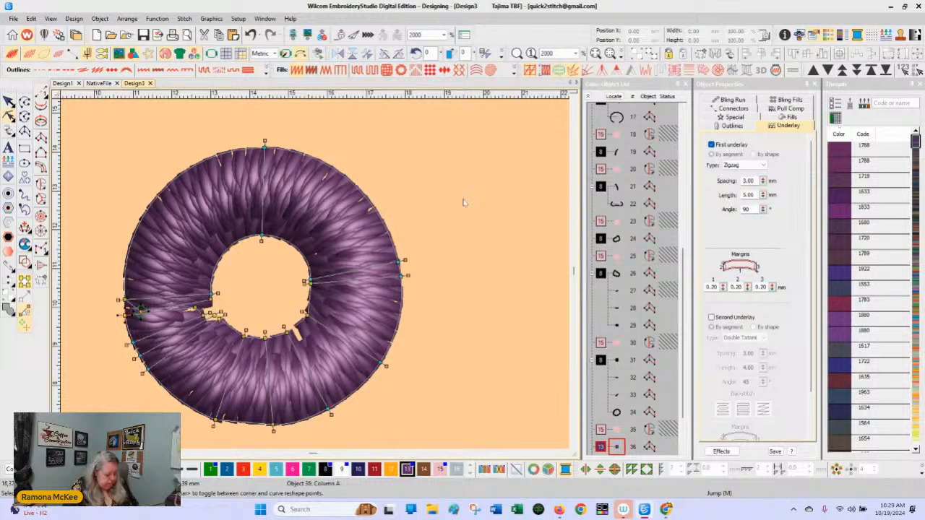
key("m")
left_click(291, 244)
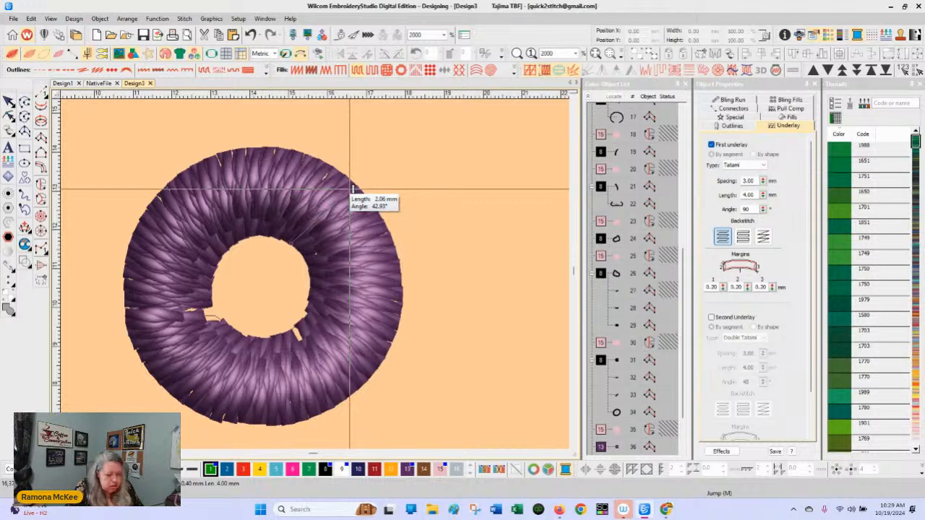
Step: Draw a green satin circle outline over the purple ring, centered on its hole and about 8.9 mm across overall
left_click(24, 162)
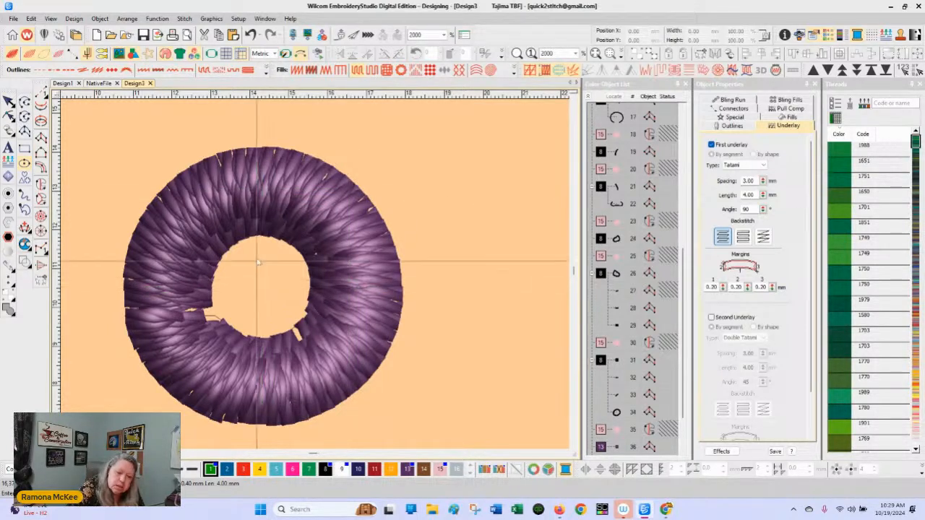
left_click(143, 70)
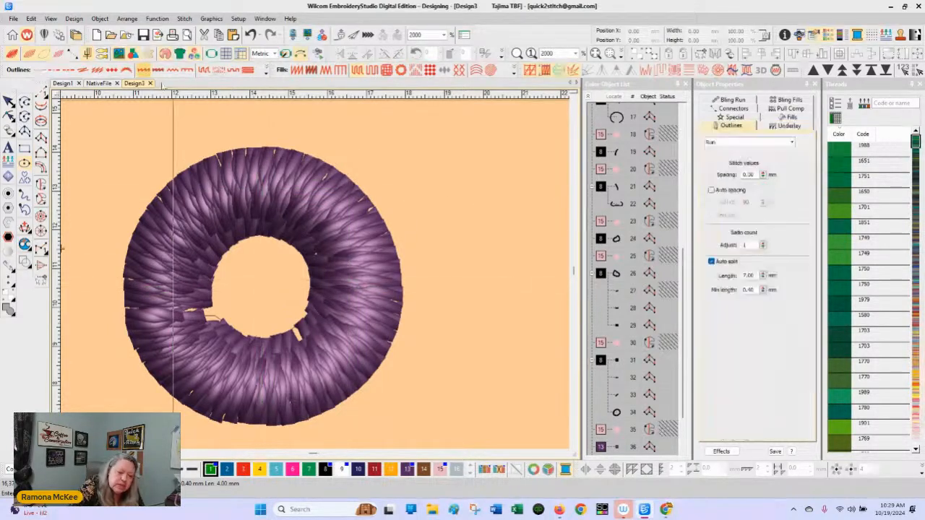
left_click(262, 287)
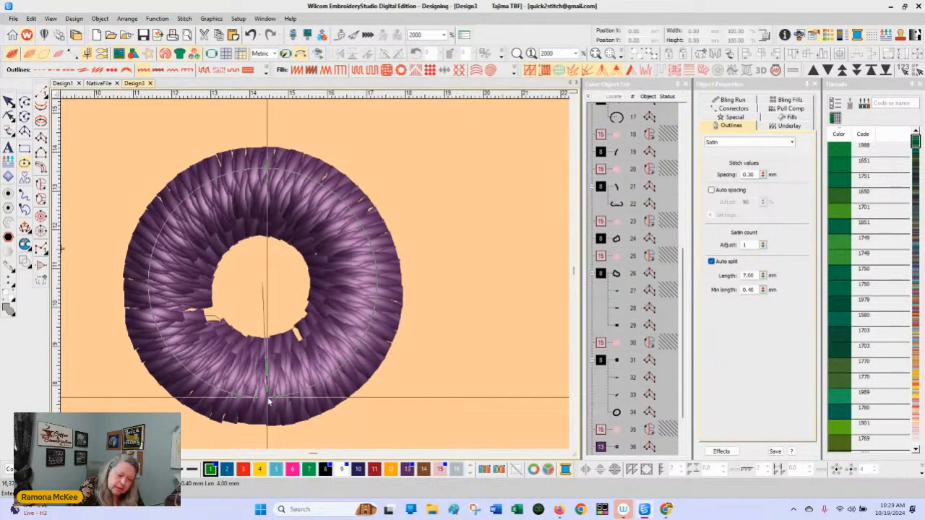
left_click(262, 396)
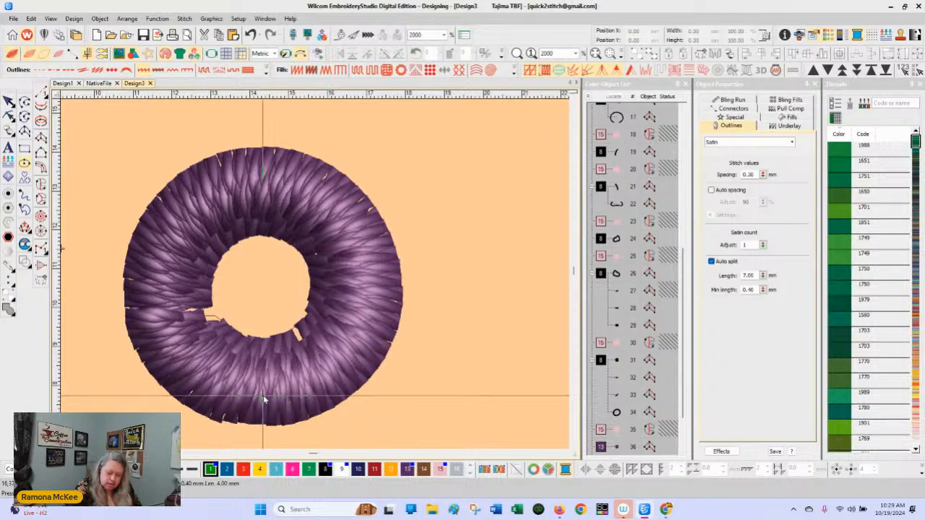
key("Return")
Step: Set the new green ring's column width to 2.25 mm and delete the original purple ring beneath it
left_click(615, 439)
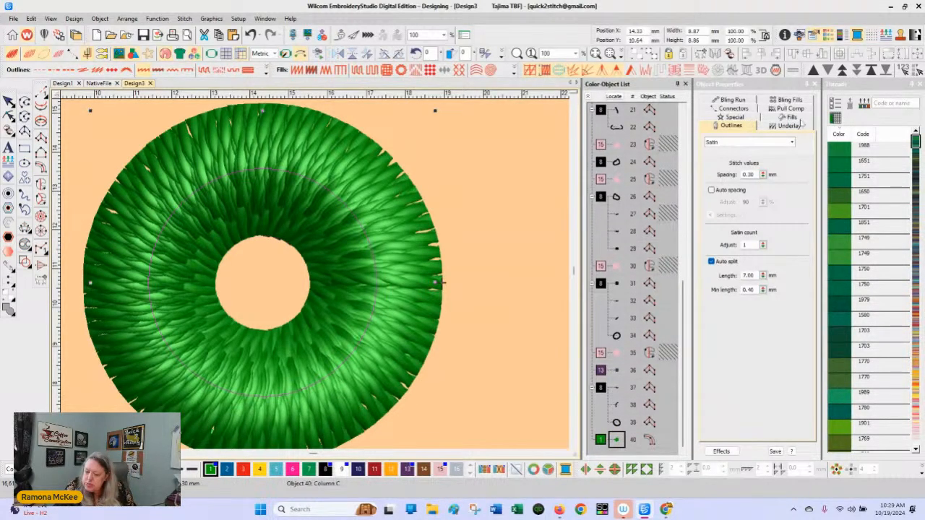
left_click(745, 120)
double_click(749, 175)
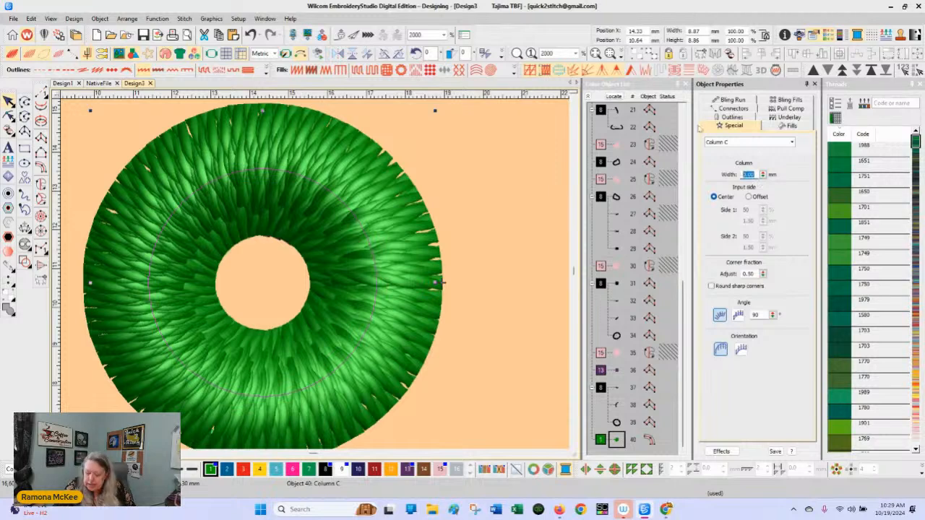
type("2.25")
key("Return")
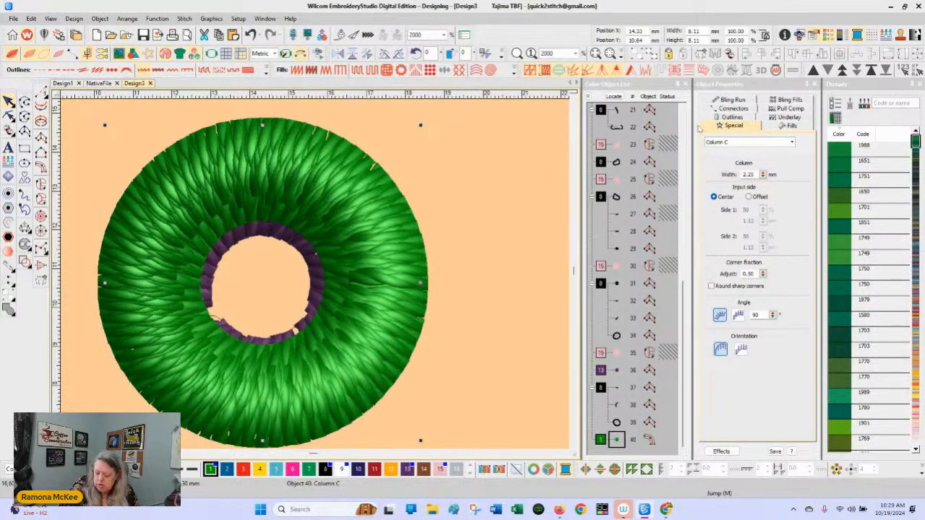
left_click(621, 371)
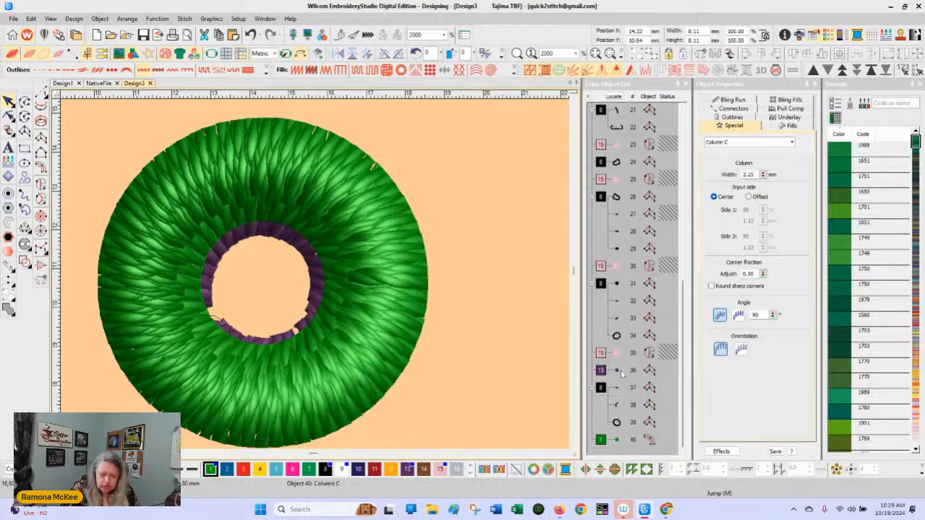
key("Delete")
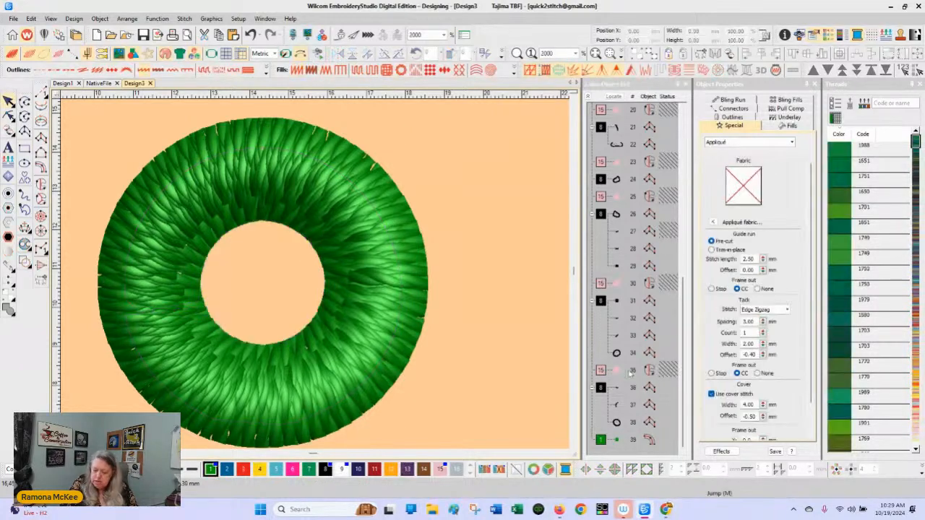
Step: Copy the green ring onto the left-hand eye's pupil and align both green rings at the same height
left_click(444, 34)
left_click(422, 91)
type("200")
key("Return")
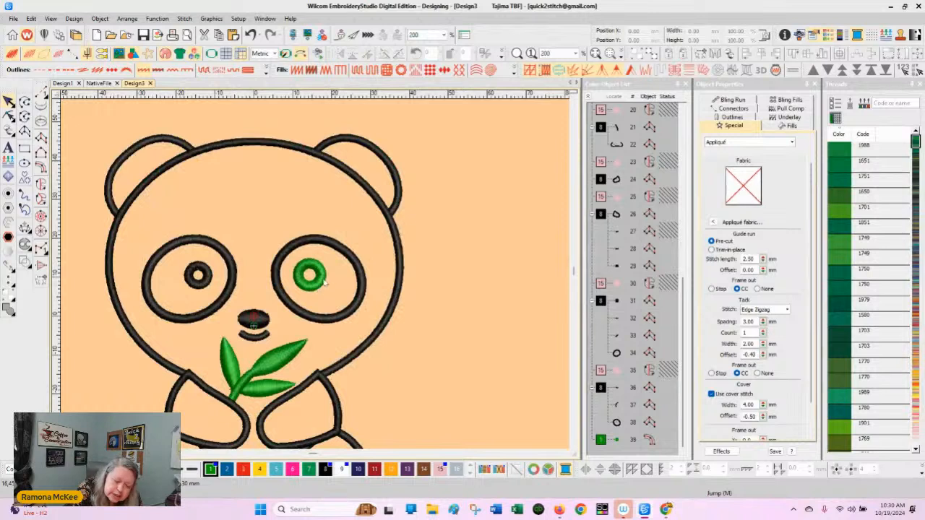
left_click(310, 259)
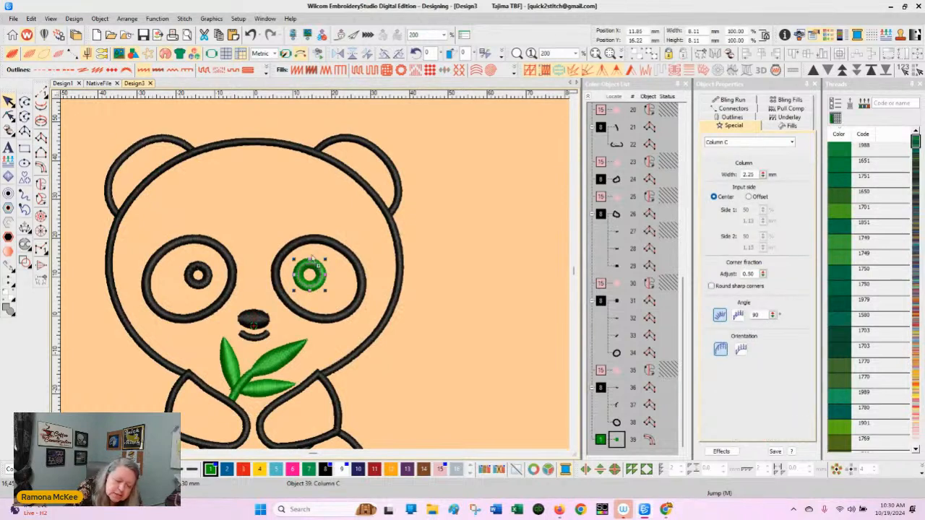
left_click(213, 284)
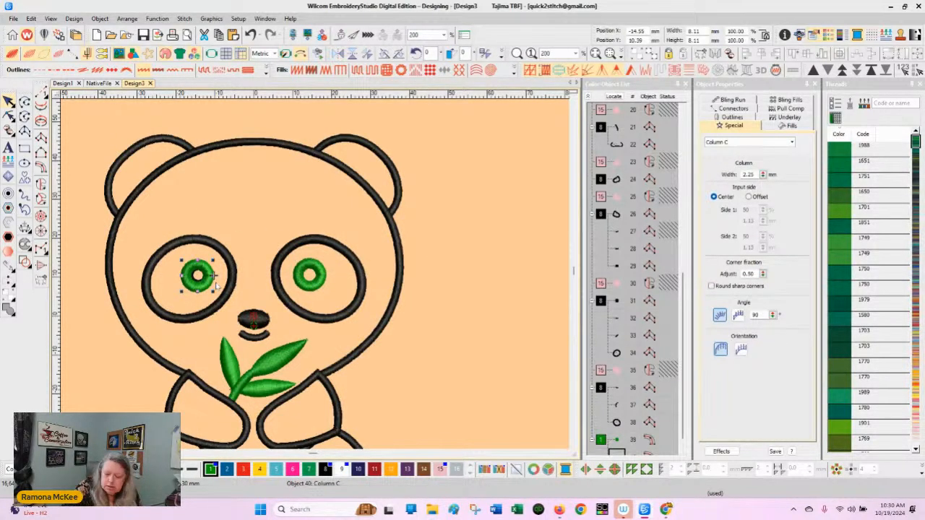
left_click(616, 439, "ctrl")
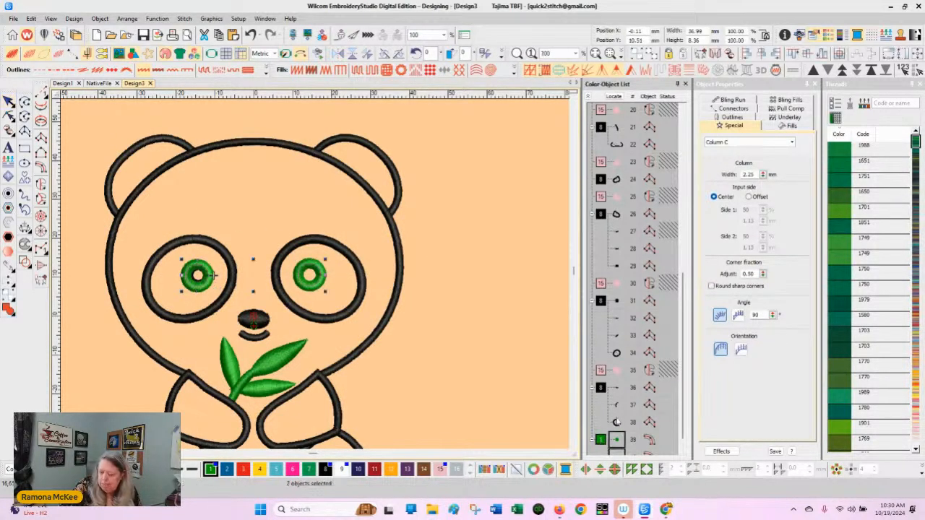
left_click(808, 55)
left_click(479, 352)
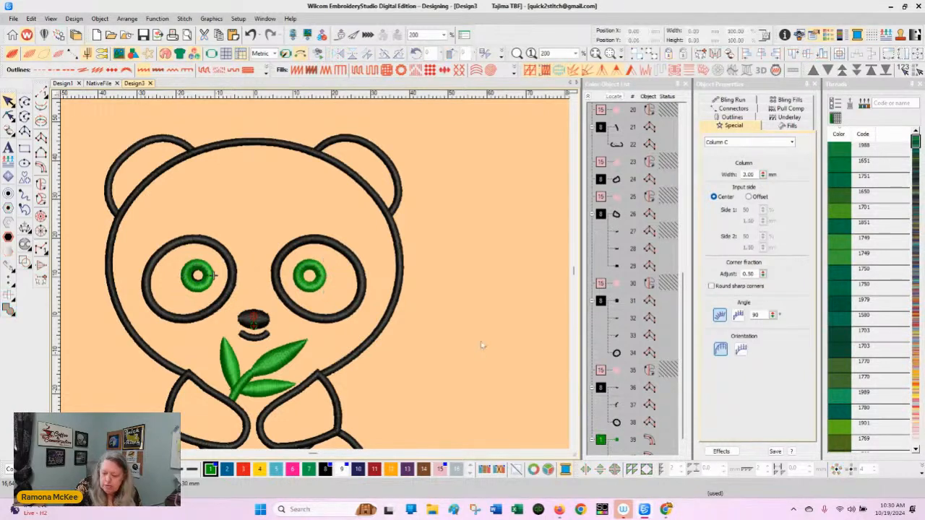
Step: Delete the old small black pupil object beneath the left-hand green ring
left_click(626, 302)
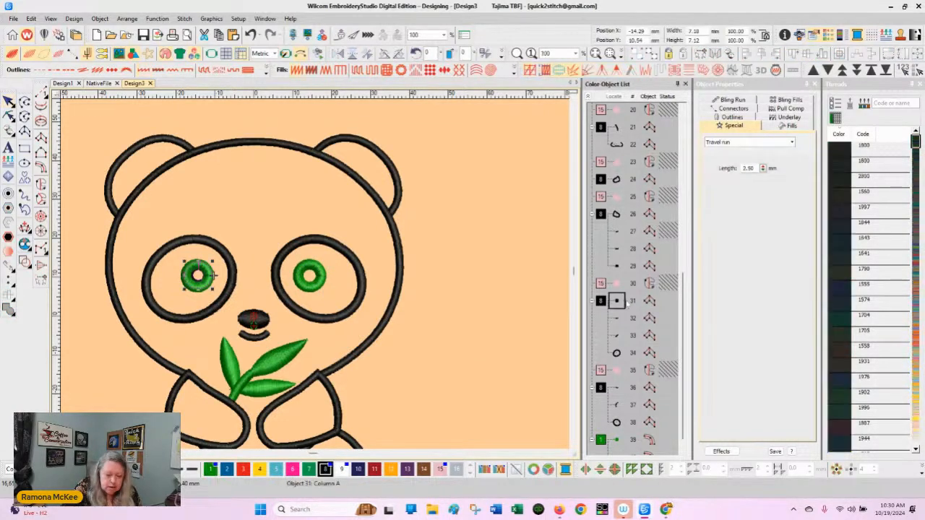
key("Delete")
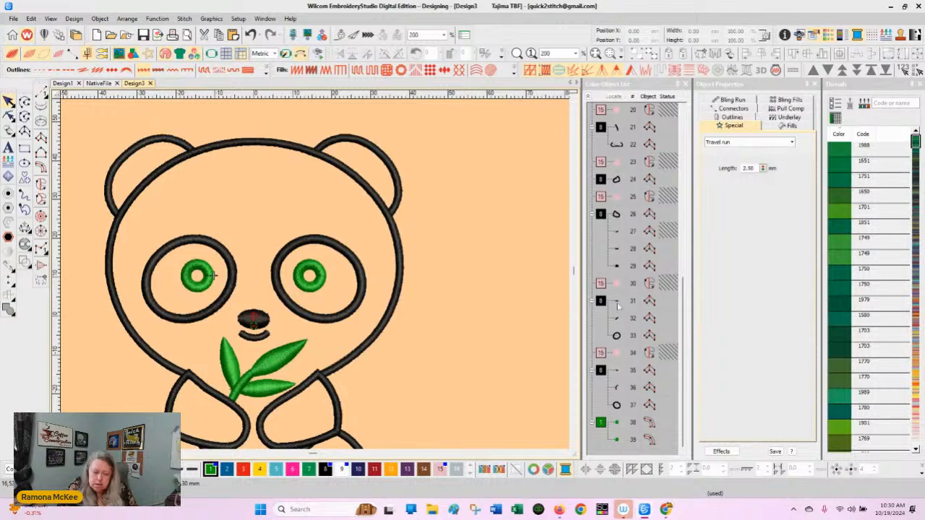
left_click(619, 305)
left_click(485, 384)
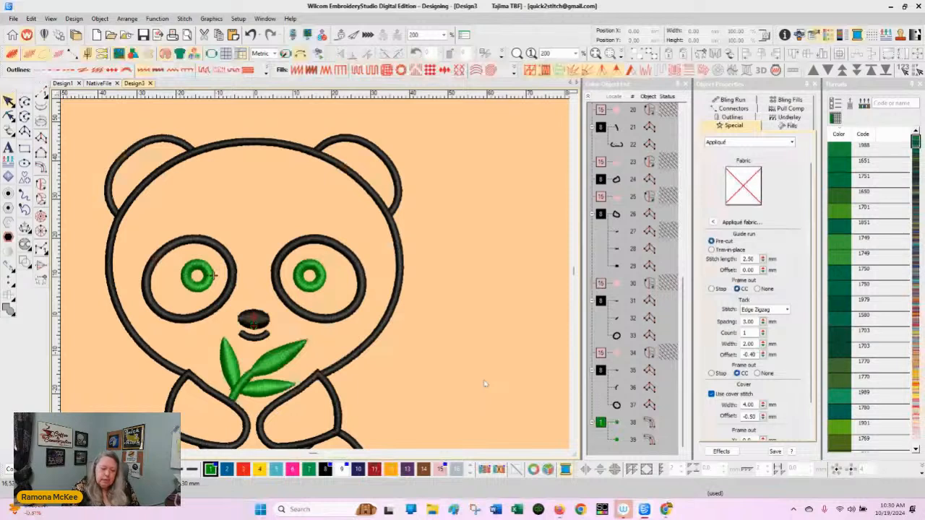
Step: Recolor both green pupil rings to purple, color 13
left_click(575, 446)
left_click(575, 446)
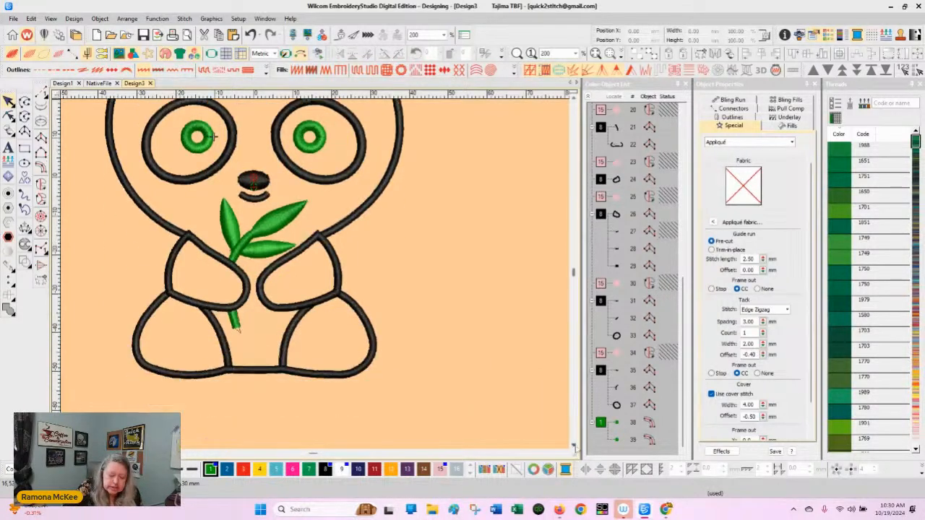
left_click(600, 422)
left_click(407, 469)
left_click(463, 329)
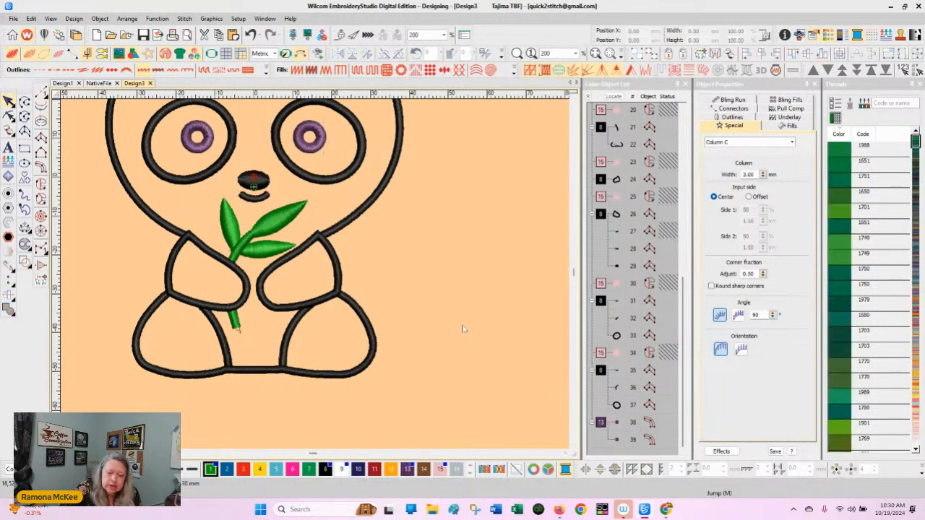
Step: Inspect the bamboo stem's lower end in reshape mode, from its satin column back to the object stitched beneath it
left_click(444, 35)
left_click(419, 97)
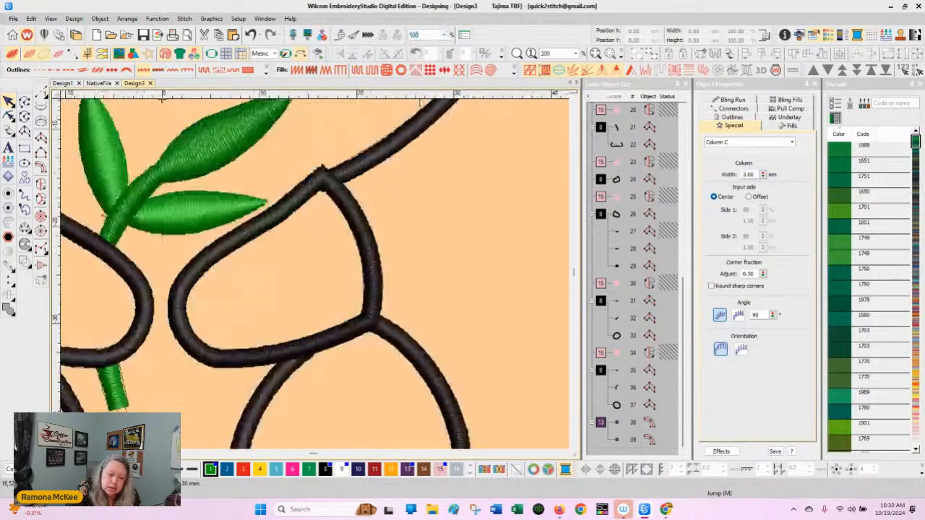
left_click(58, 454)
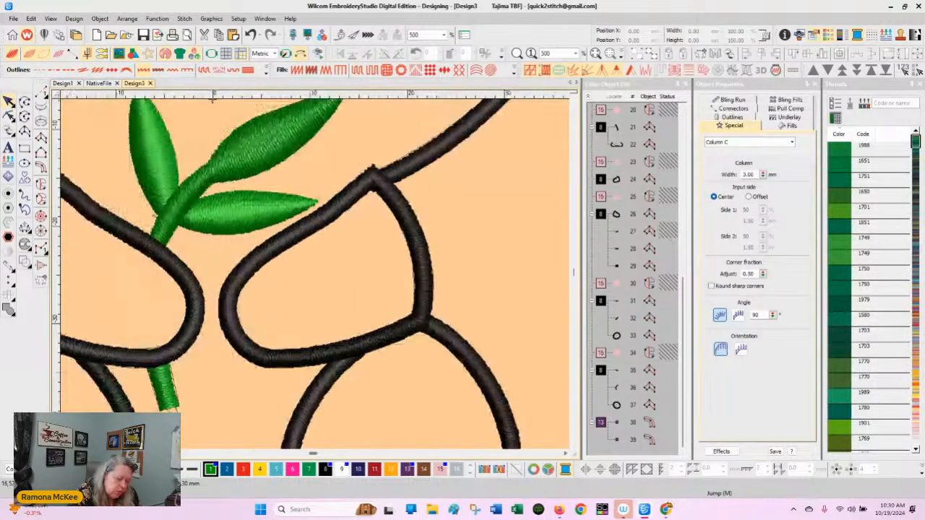
left_click(57, 454)
left_click(58, 454)
left_click(58, 454)
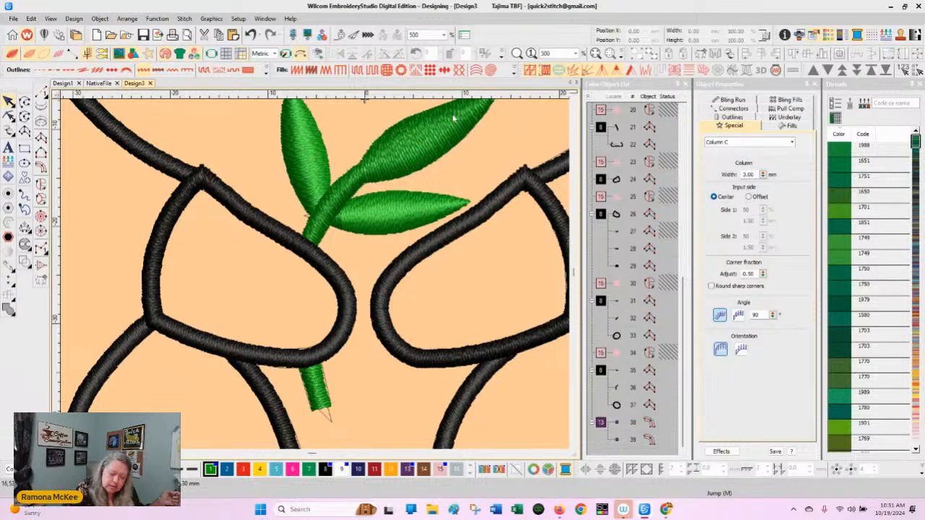
left_click(329, 386)
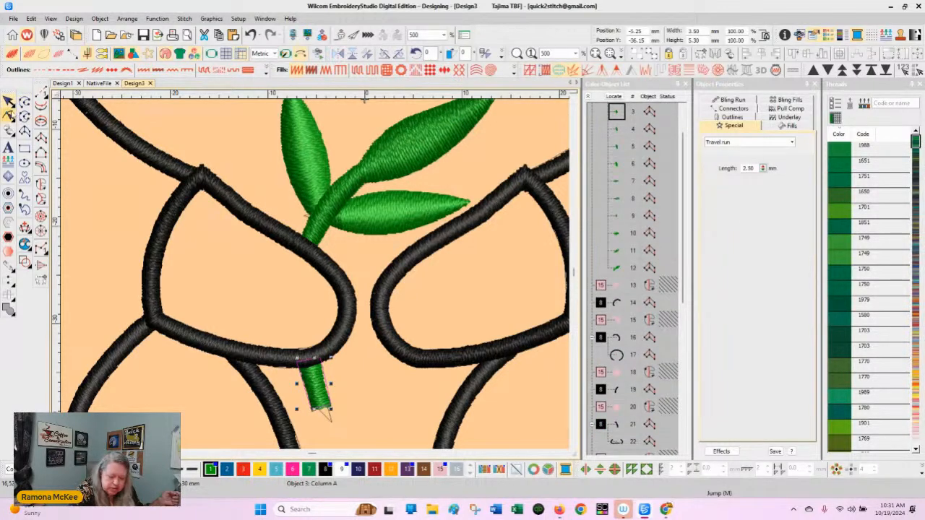
left_click(10, 115)
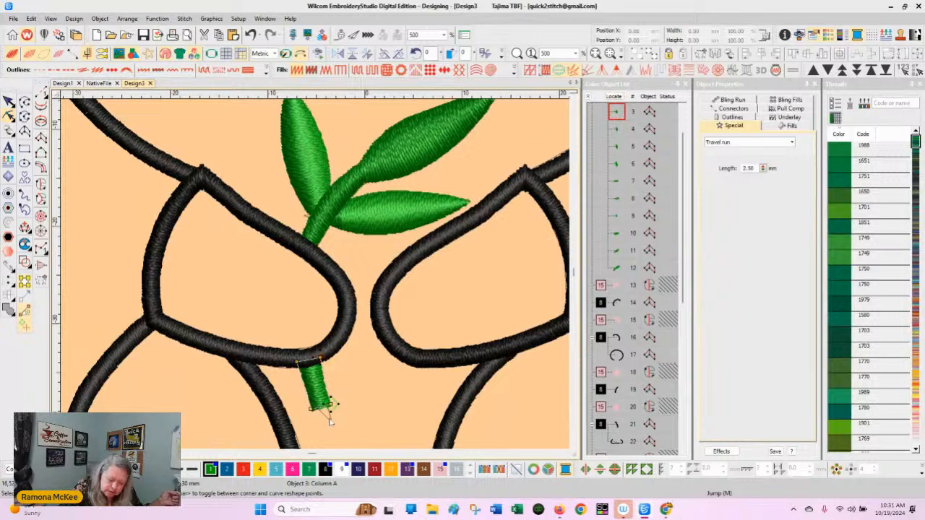
key("shift+Tab")
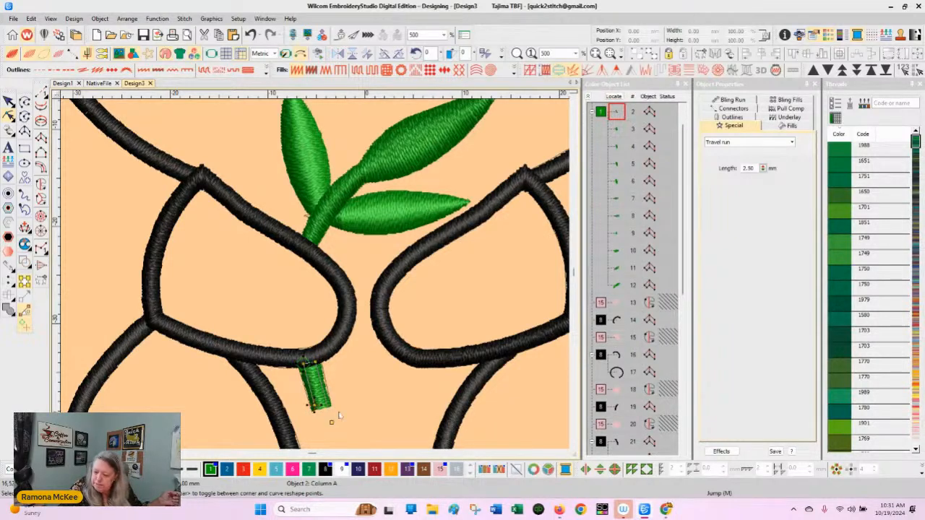
Step: Convert the hidden object under the stem's lower end to a Tatami fill, color it purple and sequence it last
scroll(683, 302, "up", 1)
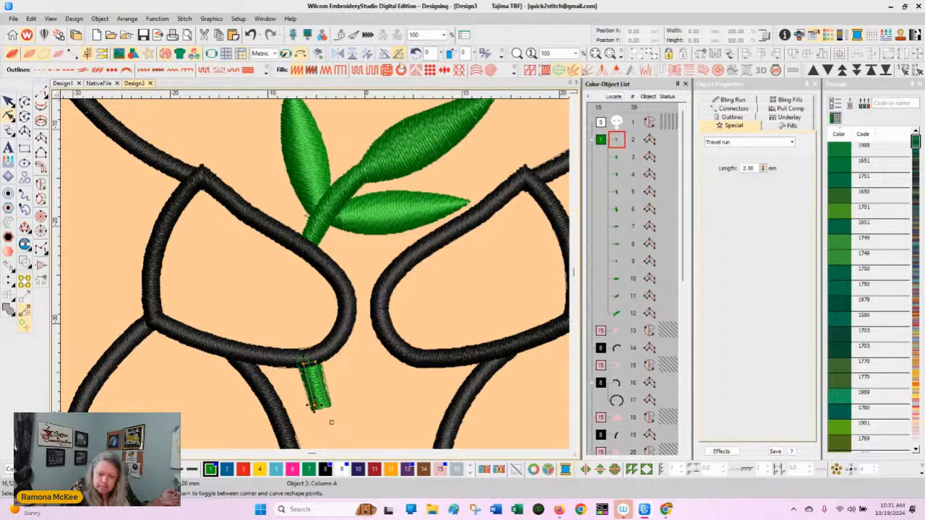
left_click(359, 70)
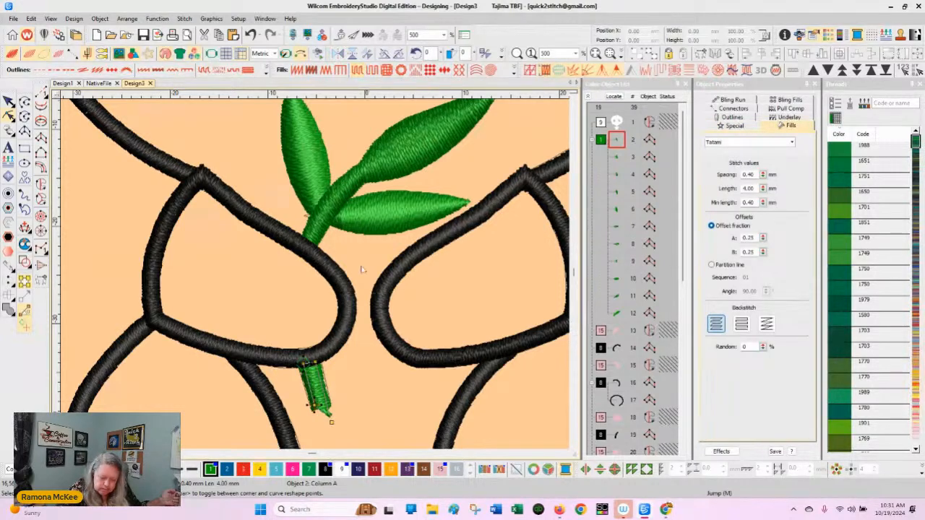
left_click(407, 469)
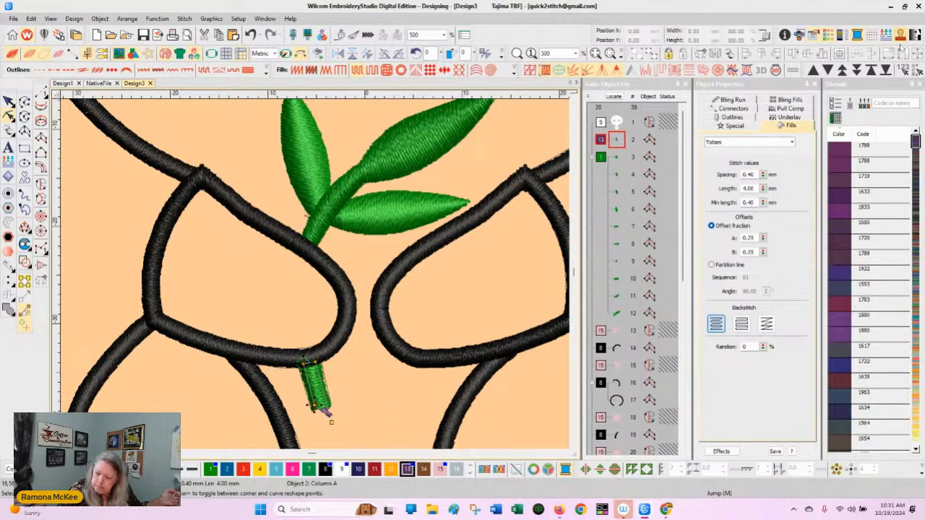
left_click(886, 70)
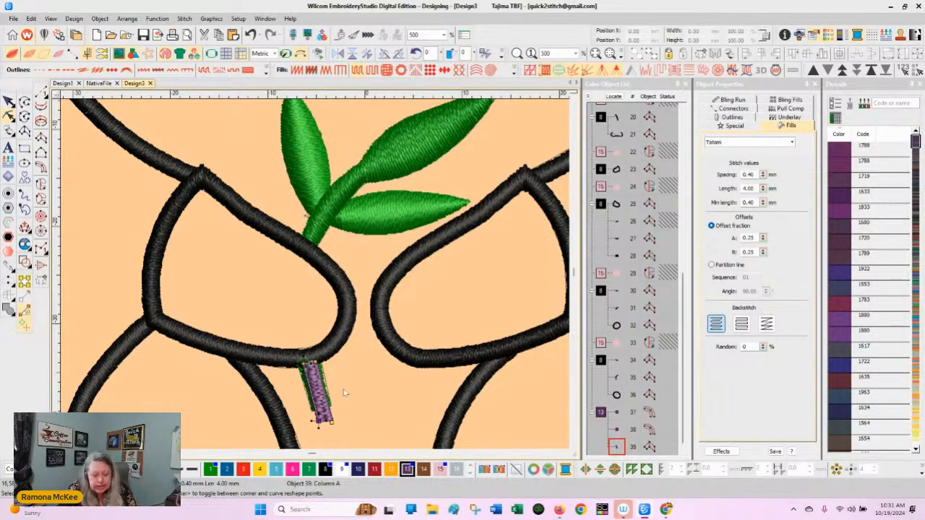
Step: Delete the purple object at the stem's lower end and the loose green zigzag object under the lower leaf
left_click(8, 101)
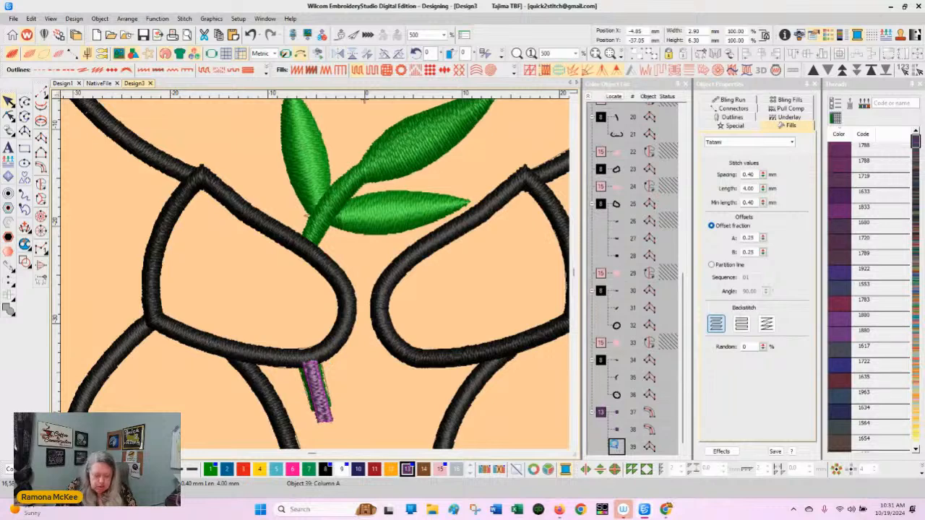
key("Delete")
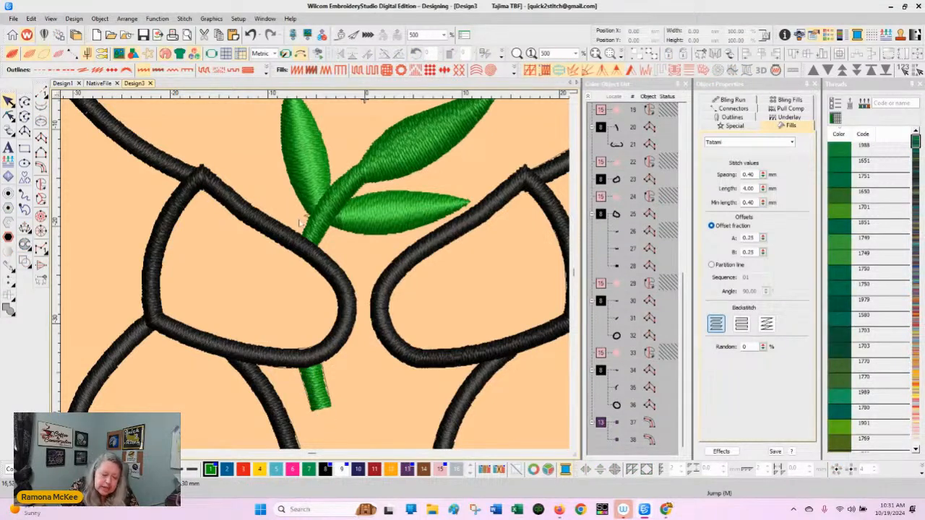
left_click_drag(305, 214, 349, 420)
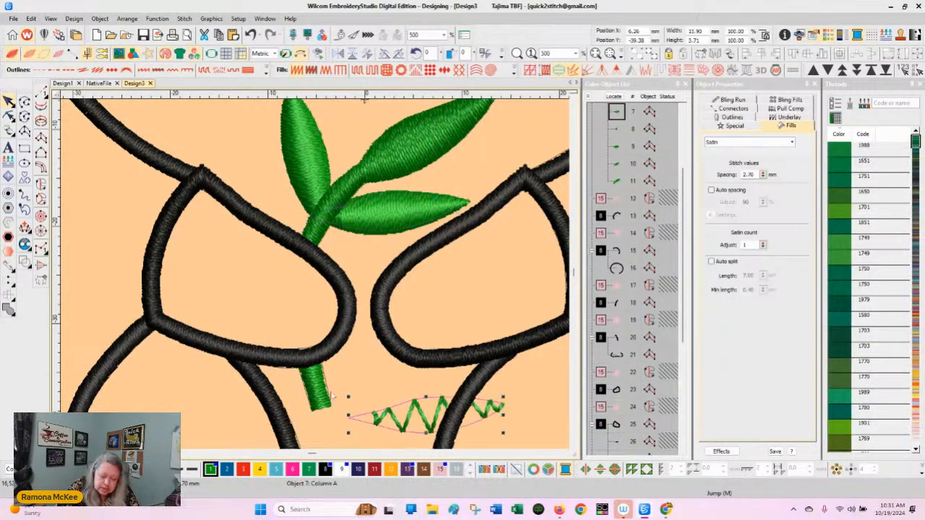
left_click_drag(683, 253, 684, 178)
key("Delete")
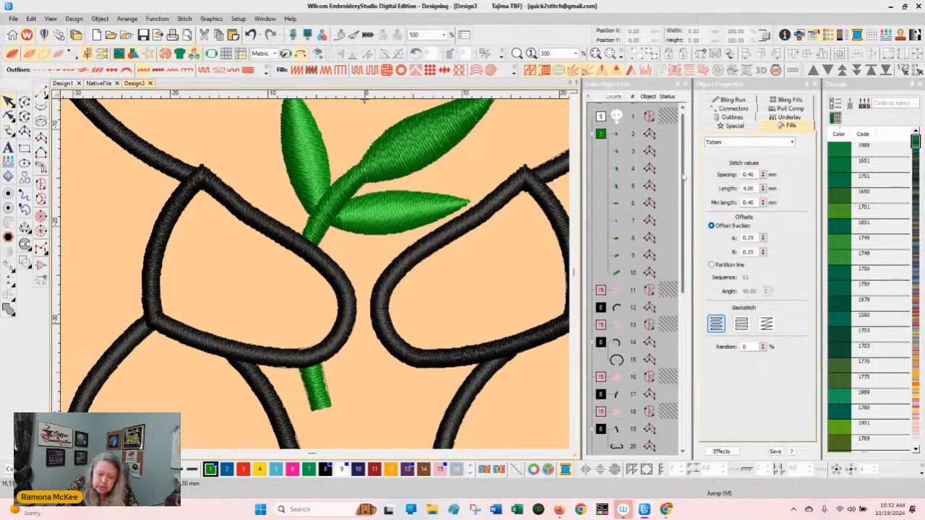
Step: Enable the first underlay on the stem's lower satin column and set its type to Zigzag
left_click(320, 396)
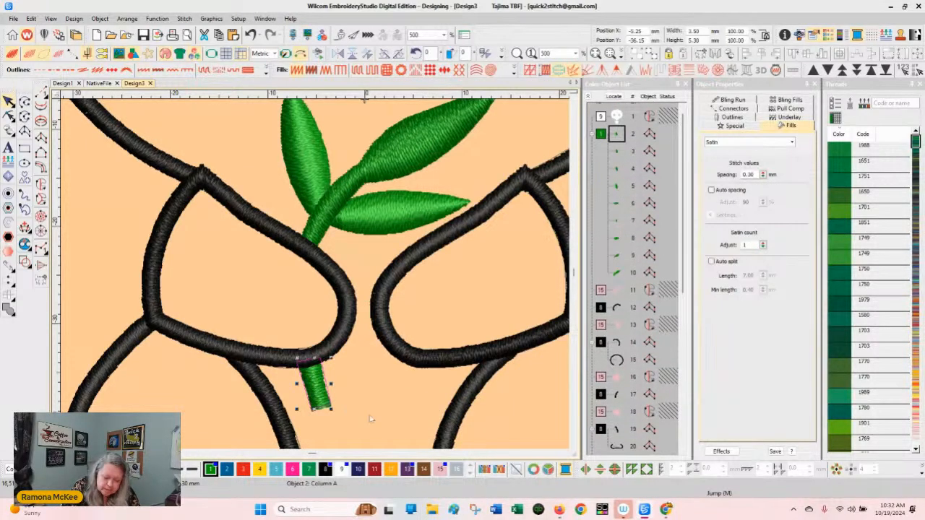
left_click(791, 118)
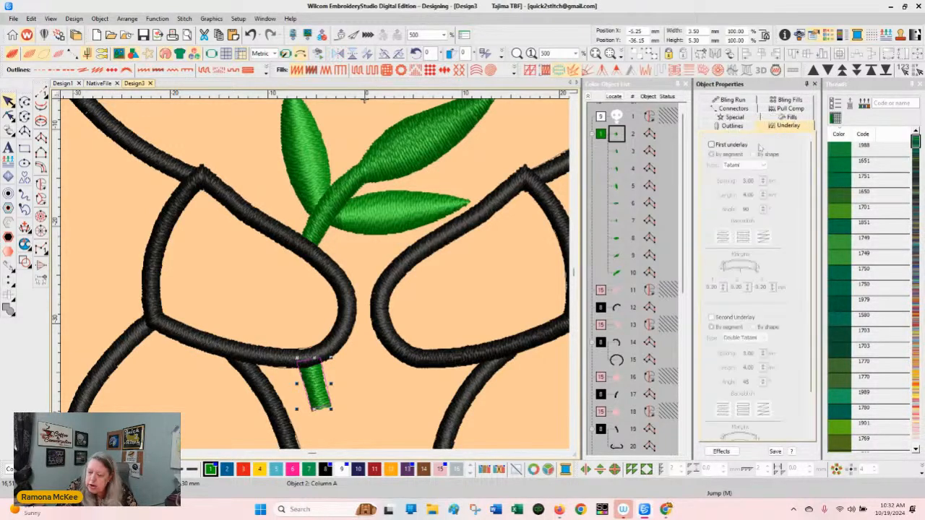
left_click(762, 166)
left_click(734, 180)
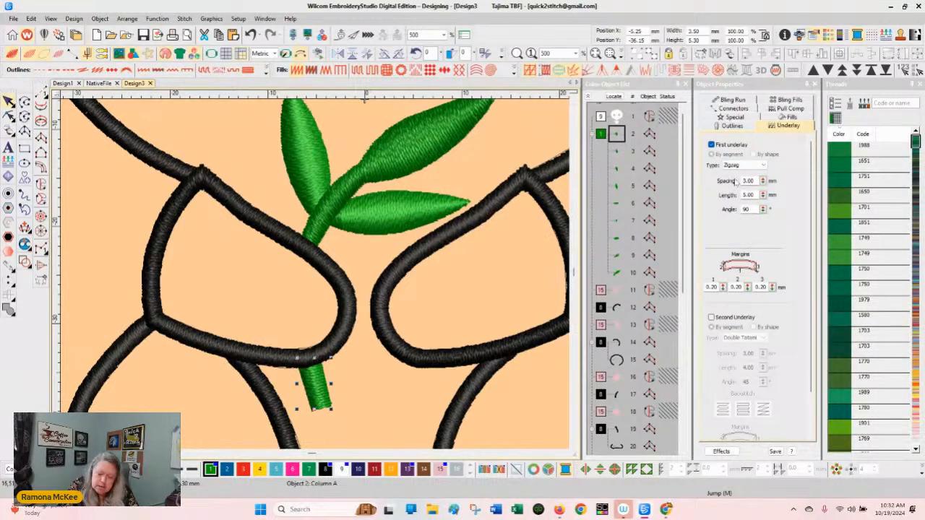
left_click(384, 402)
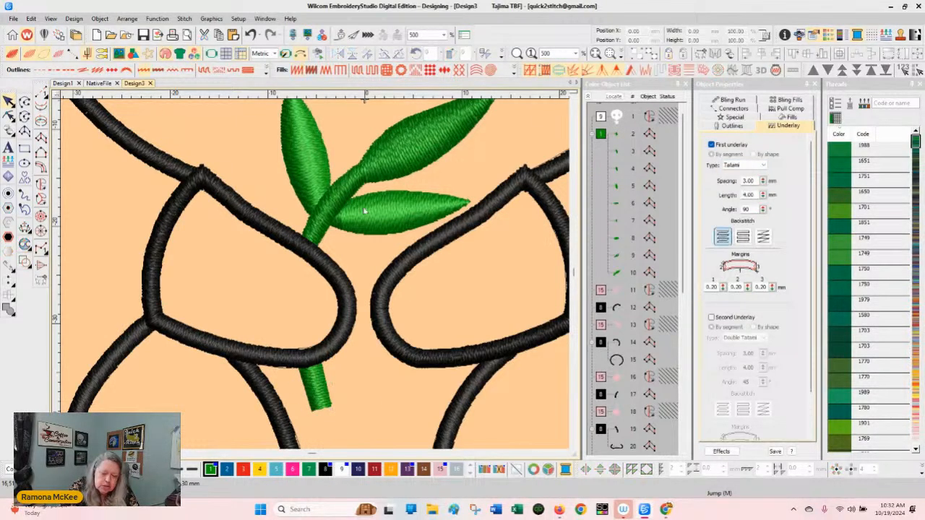
Step: Enable the first underlay on the long leaf and upper stem object, and bring up its fill settings
left_click(350, 177)
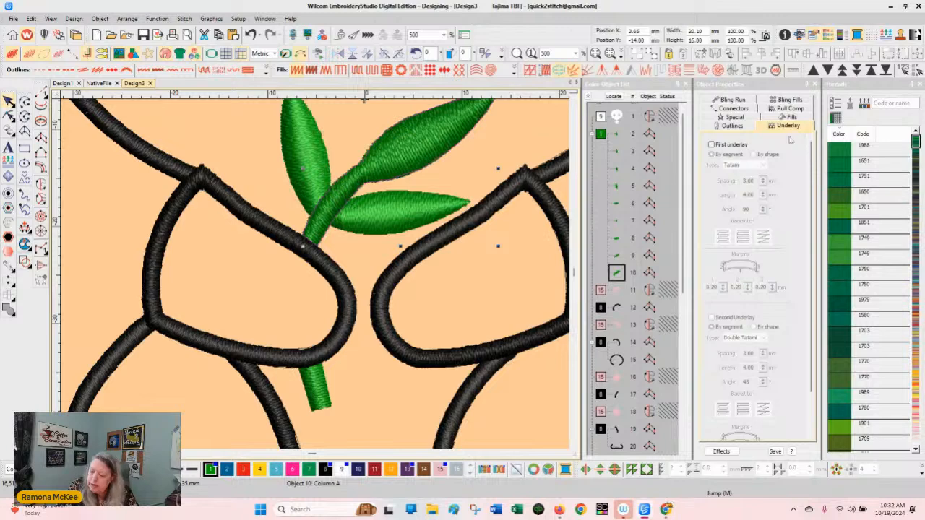
left_click(712, 144)
left_click(795, 119)
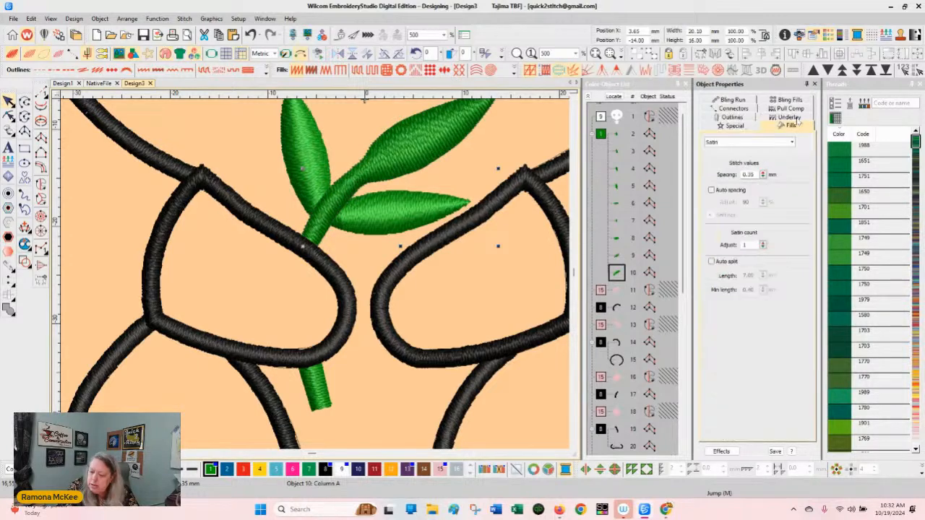
Step: Set the satin spacing to 0.30 mm and the first underlay type to Zigzag for all green stem and leaf objects
left_click(601, 133)
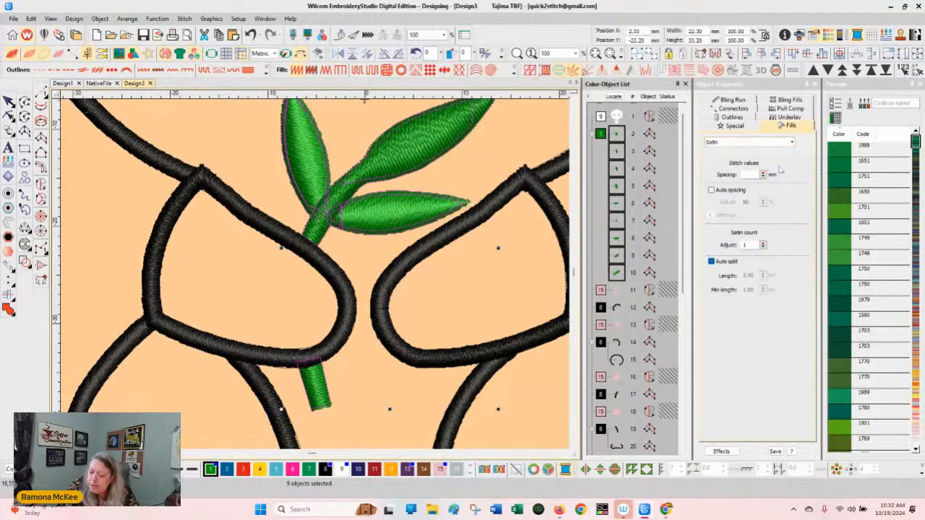
left_click_drag(765, 177, 719, 223)
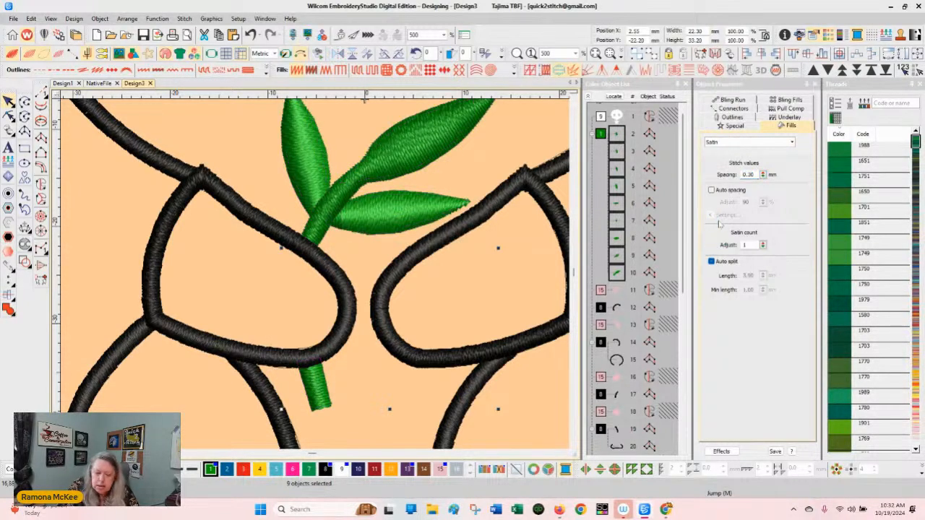
left_click(790, 126)
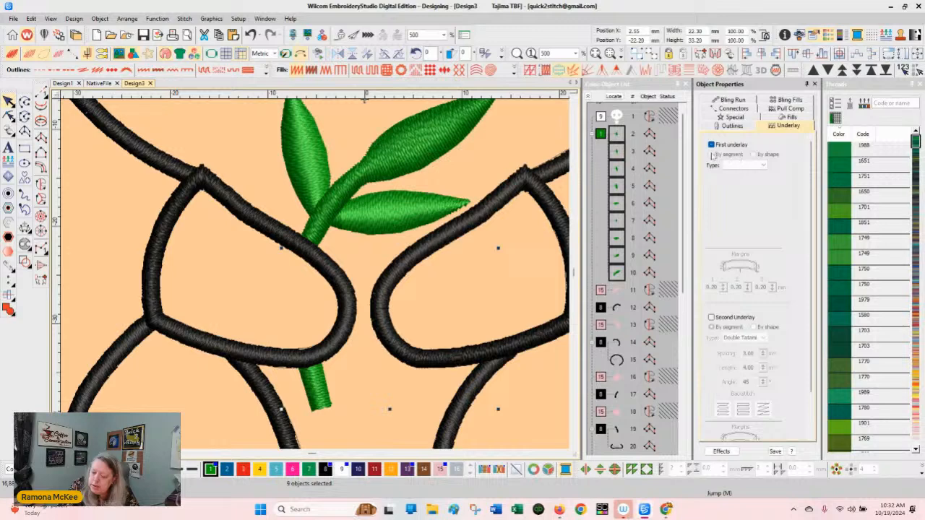
left_click(745, 164)
left_click(742, 180)
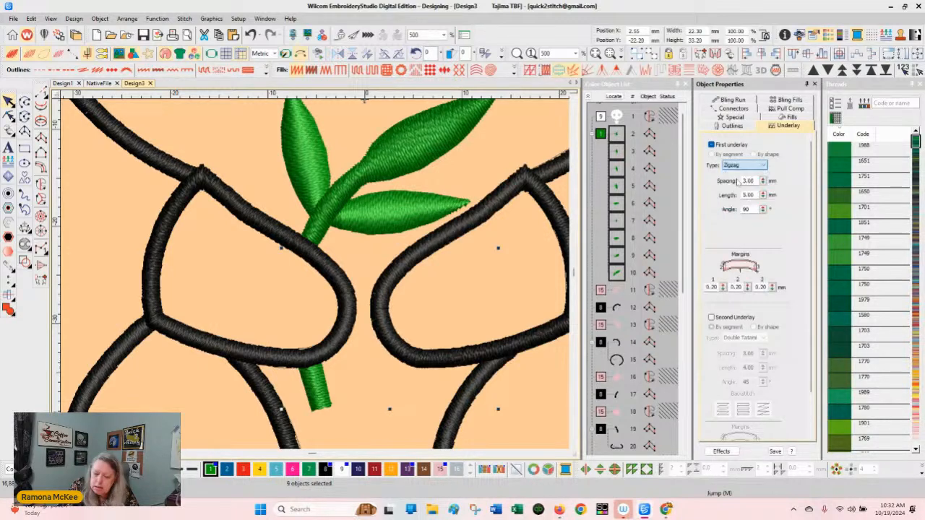
left_click(532, 419)
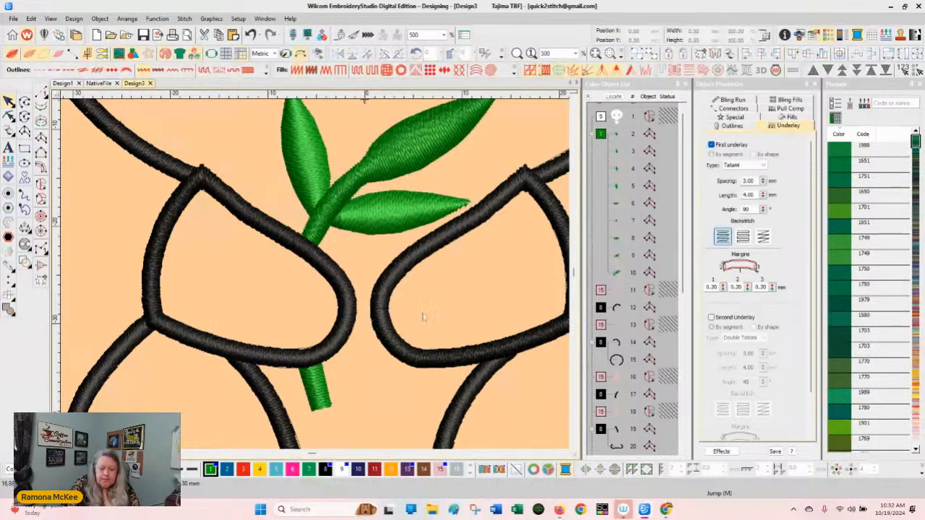
left_click(350, 313)
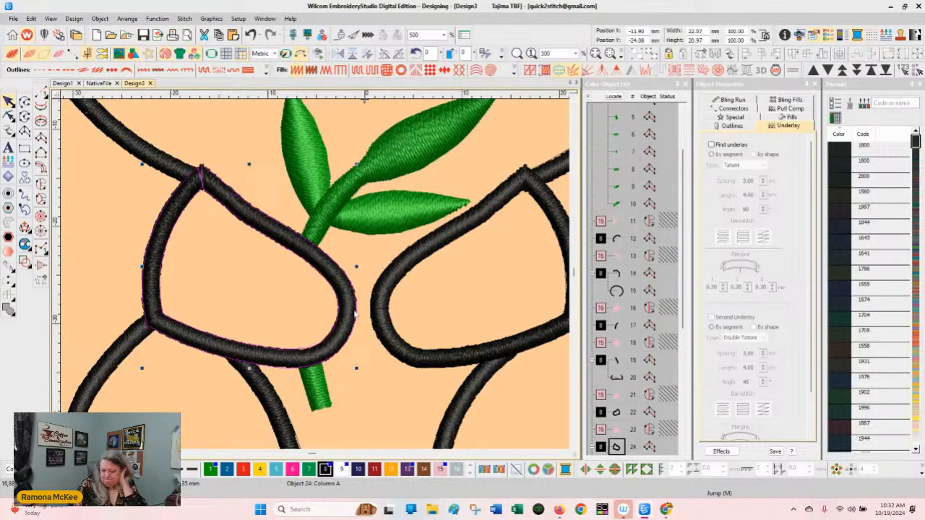
left_click(555, 432)
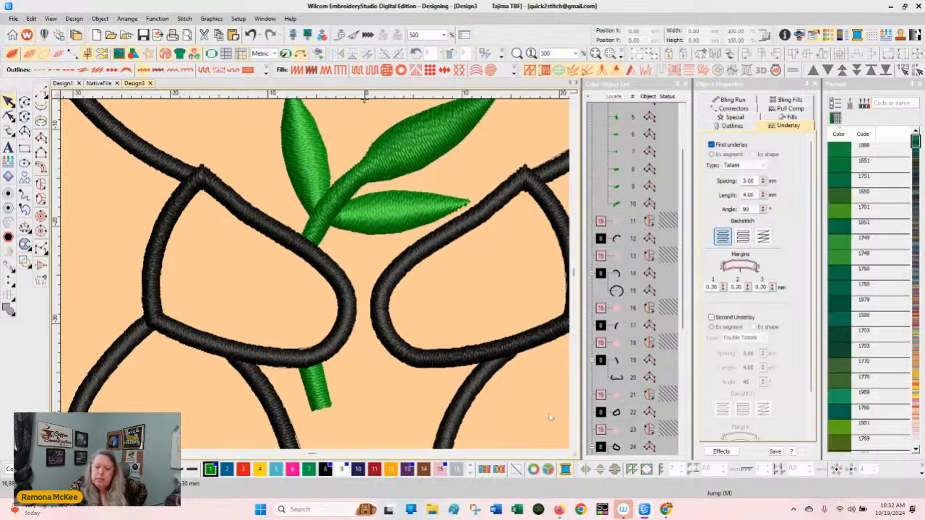
Step: Unhide all objects in the design so the whole panda with its white and pink fills is displayed
left_click(443, 34)
left_click(419, 74)
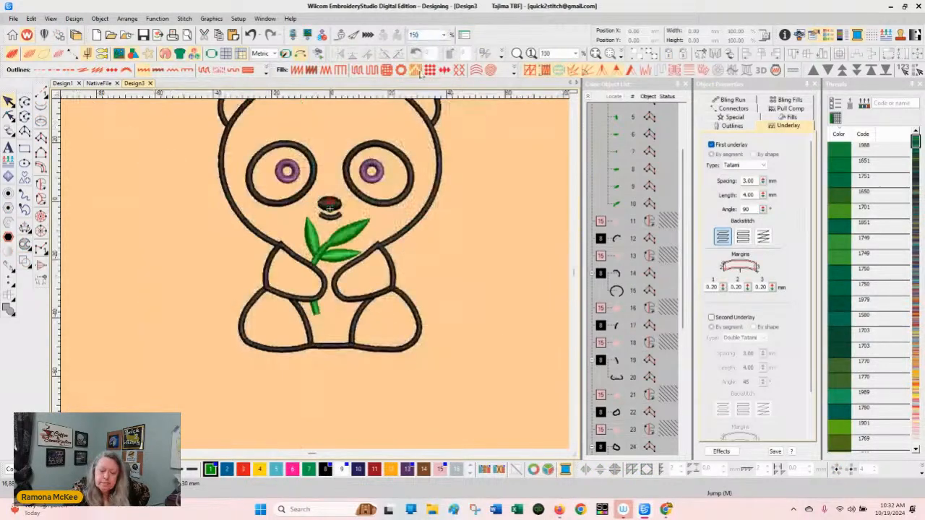
left_click_drag(682, 317, 678, 175)
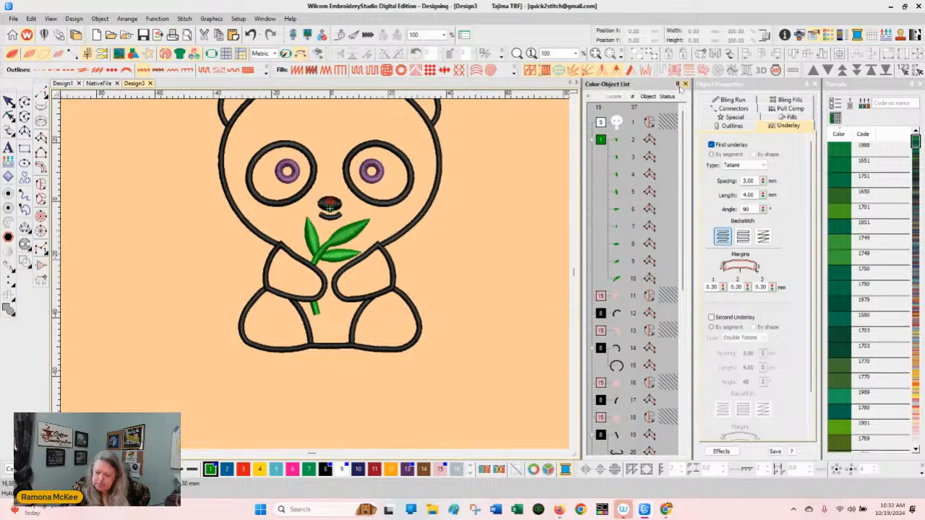
right_click(615, 122)
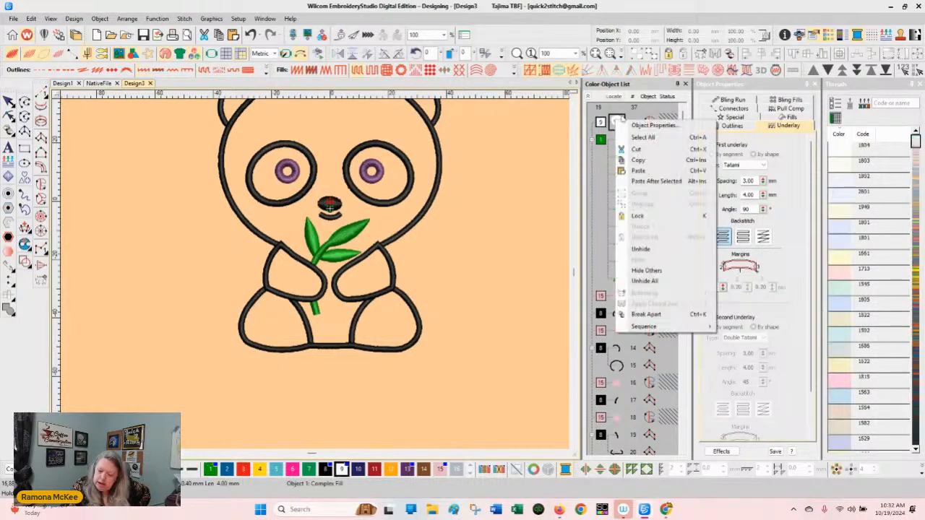
left_click(658, 284)
left_click(483, 415)
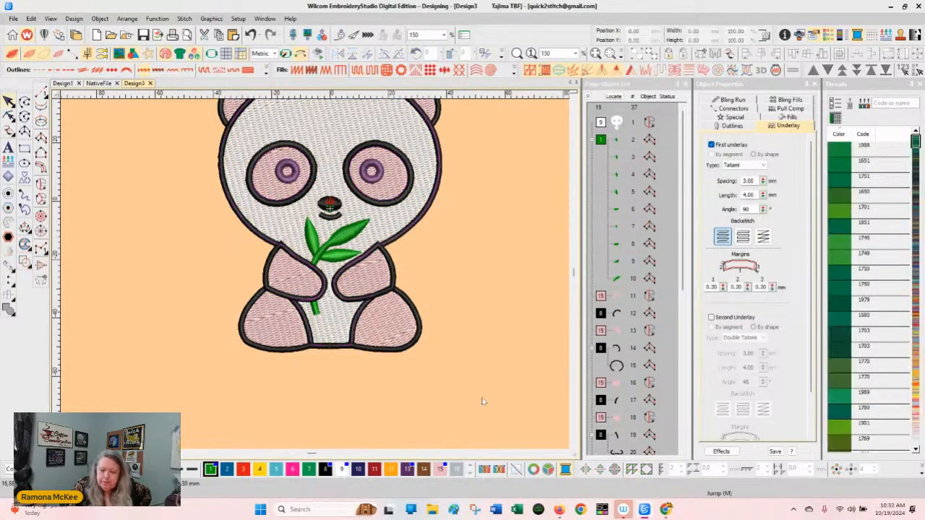
left_click(574, 99)
left_click(574, 100)
left_click(574, 100)
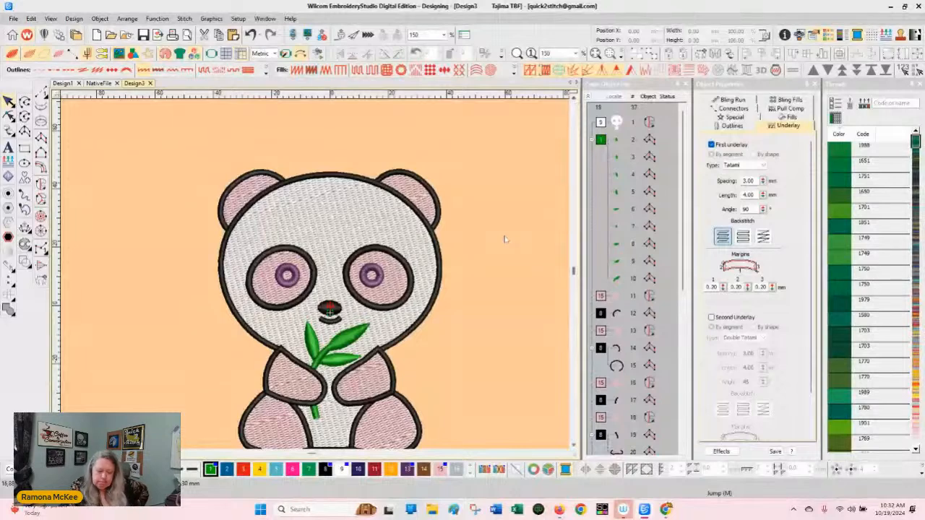
left_click(575, 448)
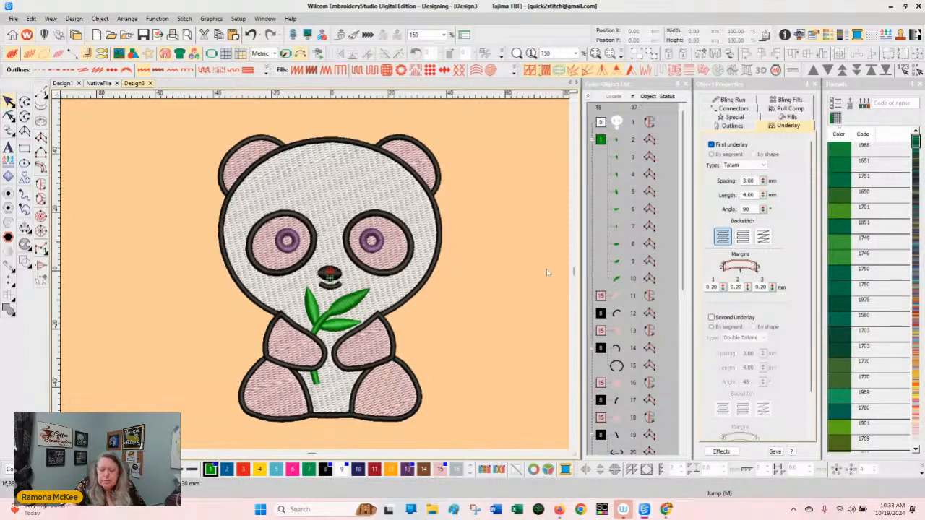
Step: Move the pink fill of the panda's right-hand foot into the empty area left of the panda and bring up its fill settings
left_click(393, 393)
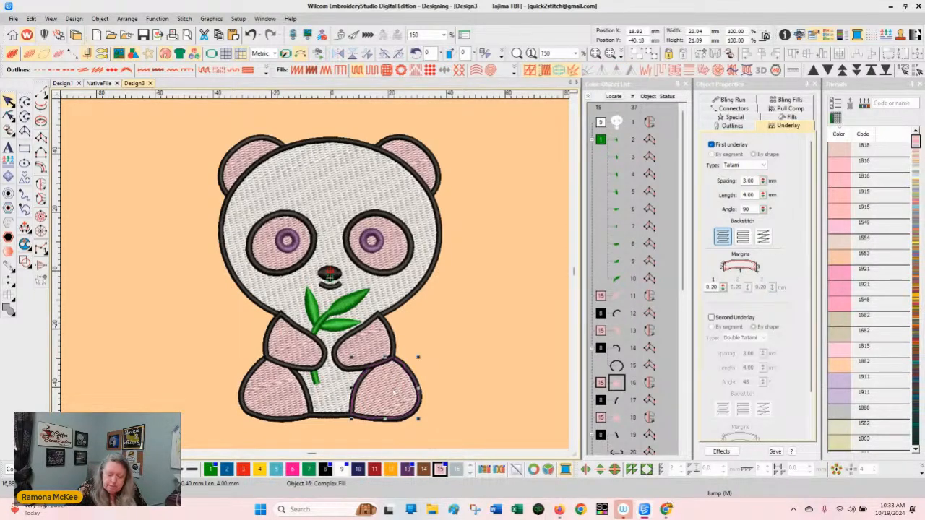
left_click_drag(396, 392, 138, 250)
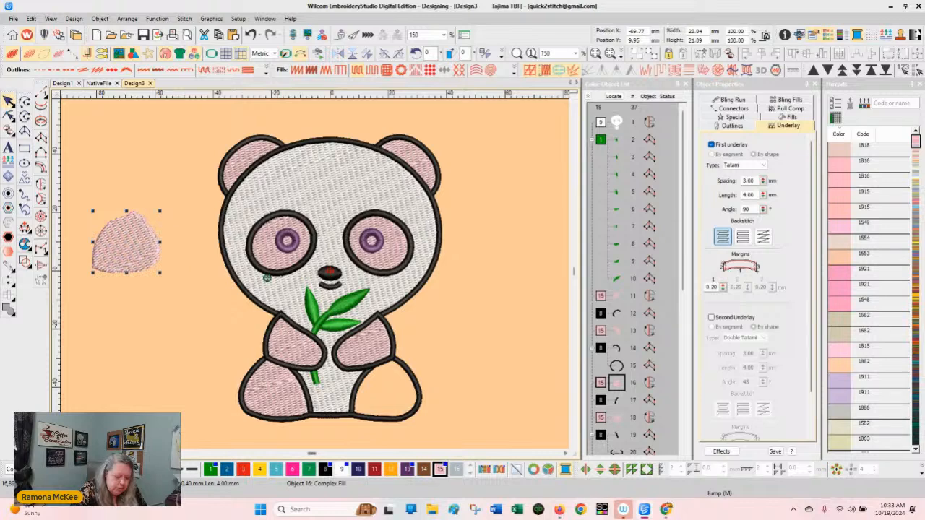
left_click(65, 454)
left_click(65, 454)
left_click(64, 454)
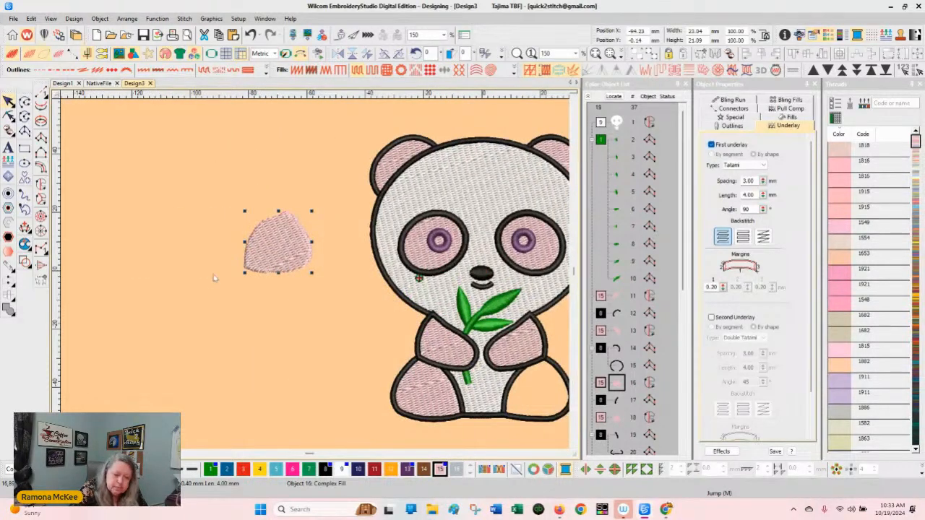
left_click_drag(284, 250, 215, 280)
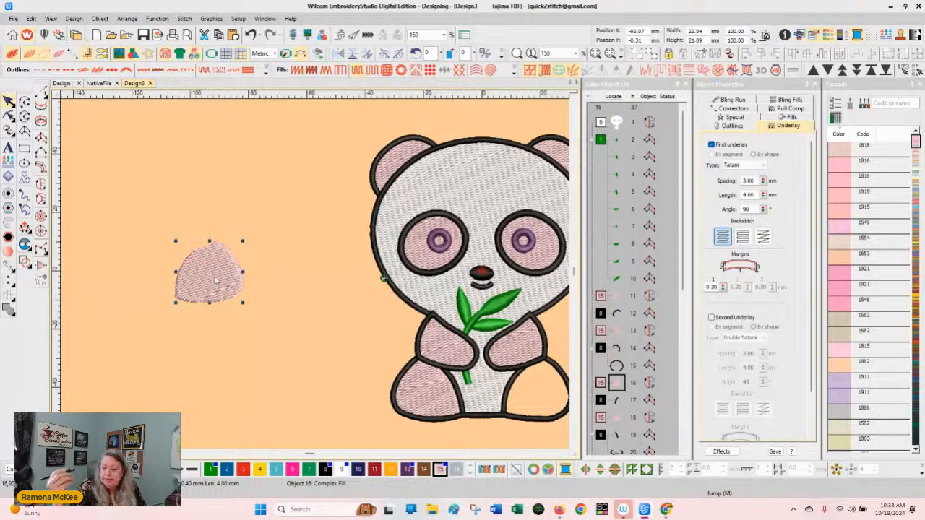
left_click(218, 265)
left_click(795, 118)
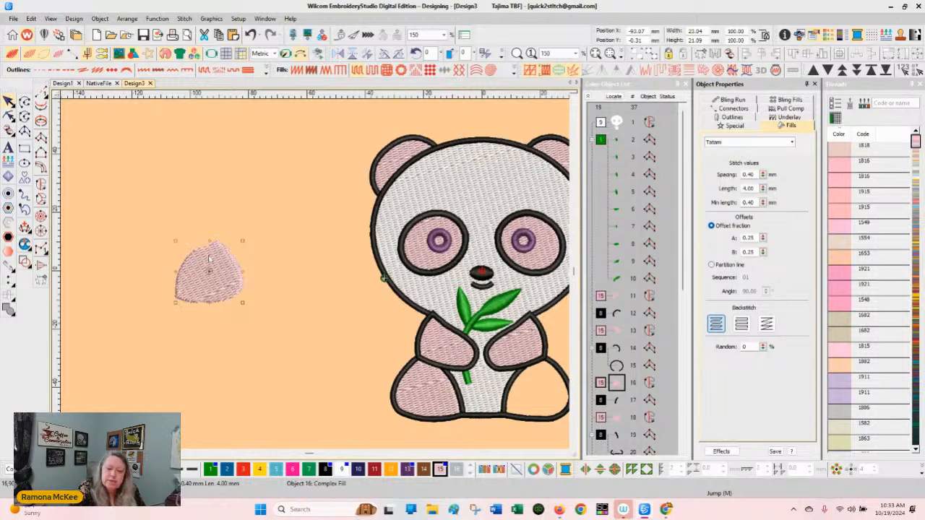
Step: Display the detached pink fill with only its needle points and try to measure the distance between them
left_click(443, 36)
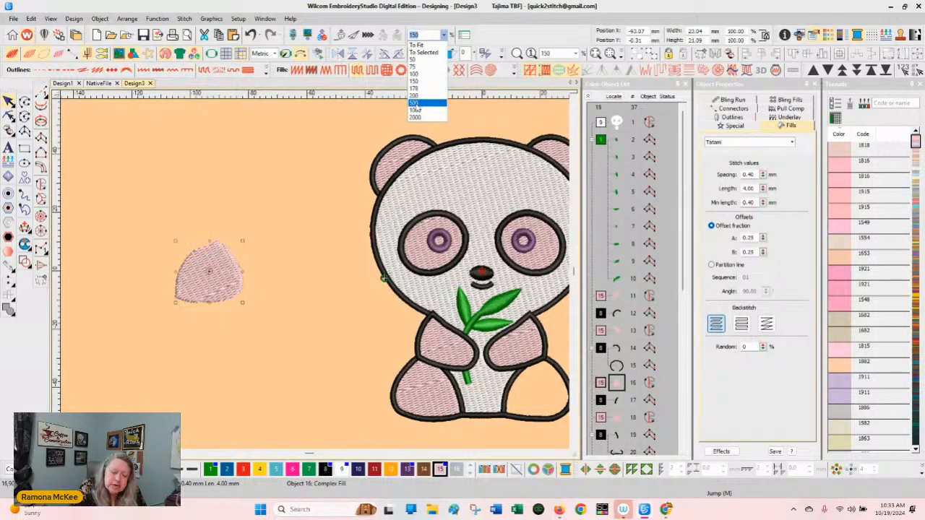
left_click(417, 108)
scroll(566, 287, "left", 7)
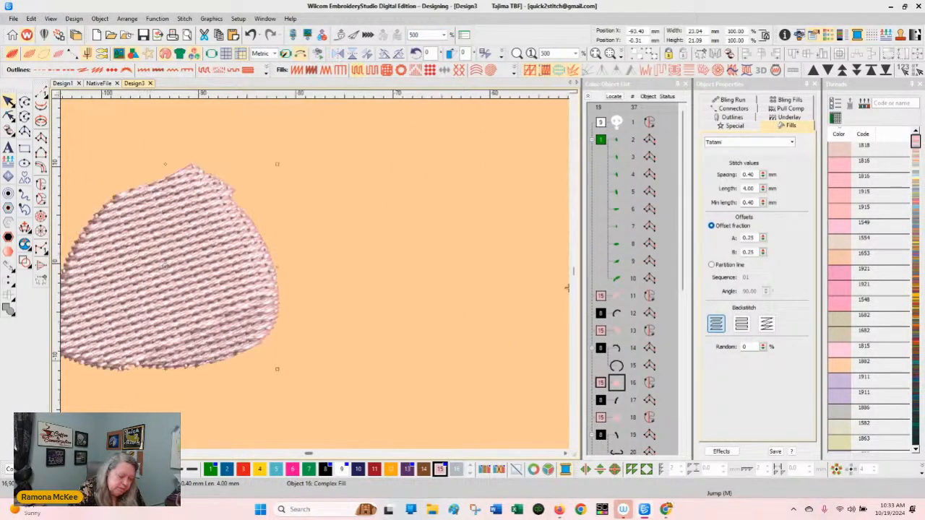
left_click(12, 55)
left_click(29, 54)
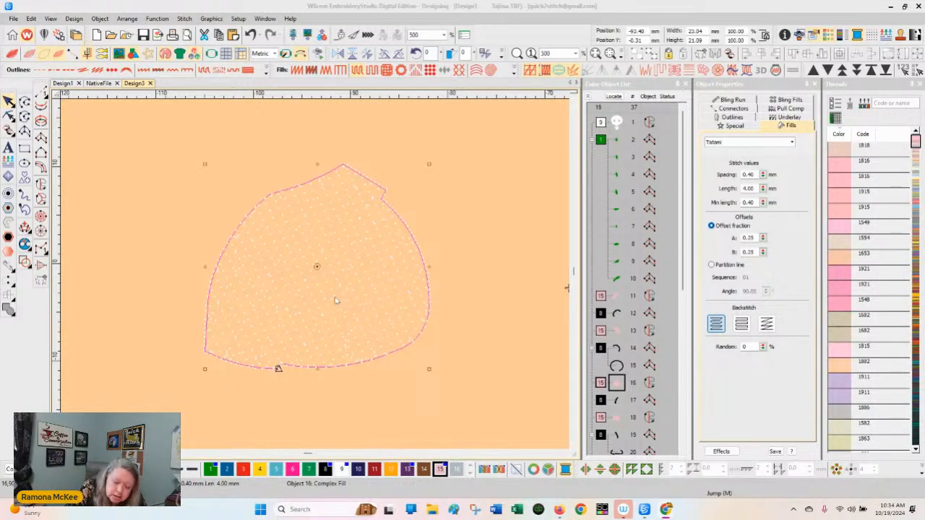
left_click(9, 101)
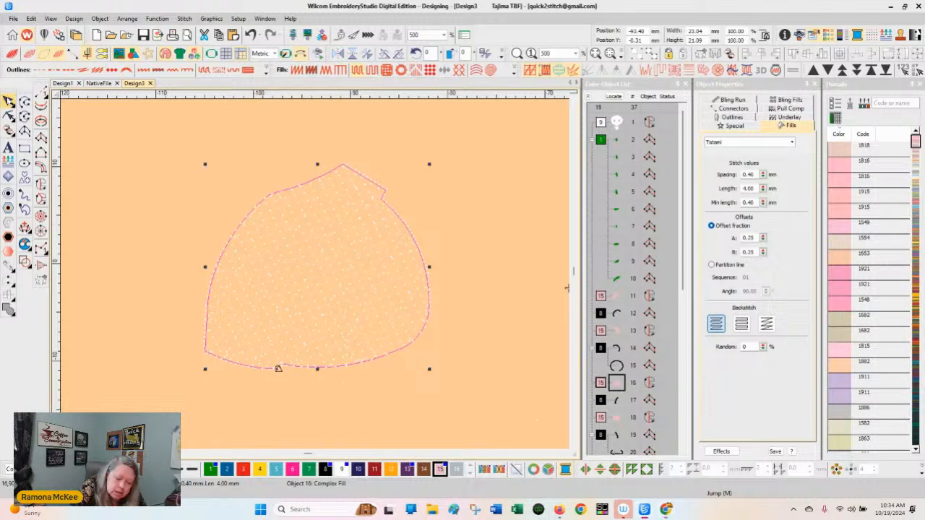
key("m")
left_click(334, 296)
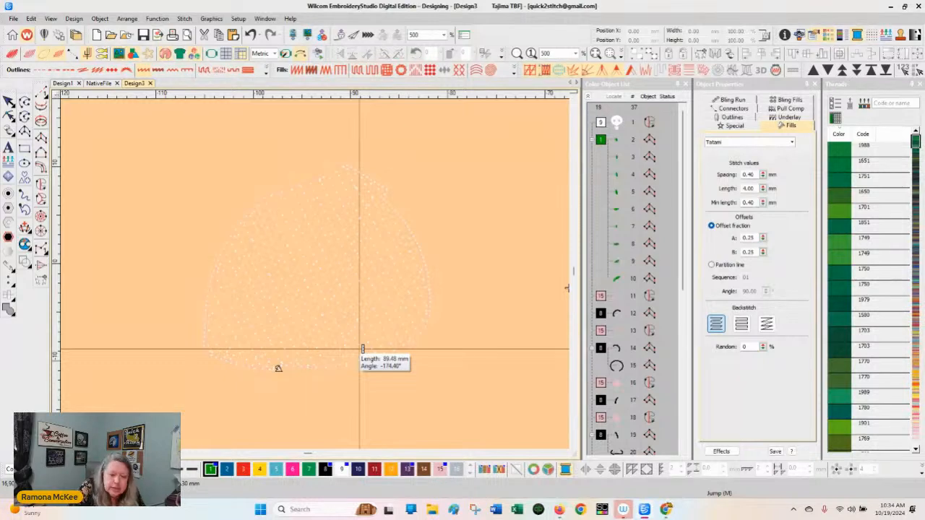
left_click(12, 56)
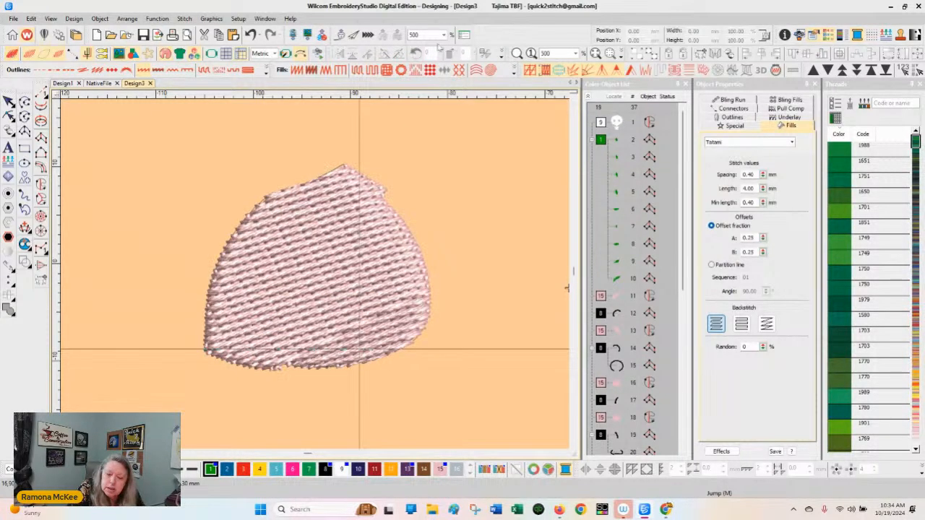
Step: Measure the distance between neighbouring needle points of the small pink fill at 1000% zoom with the stitches hidden
left_click(444, 34)
left_click(419, 103)
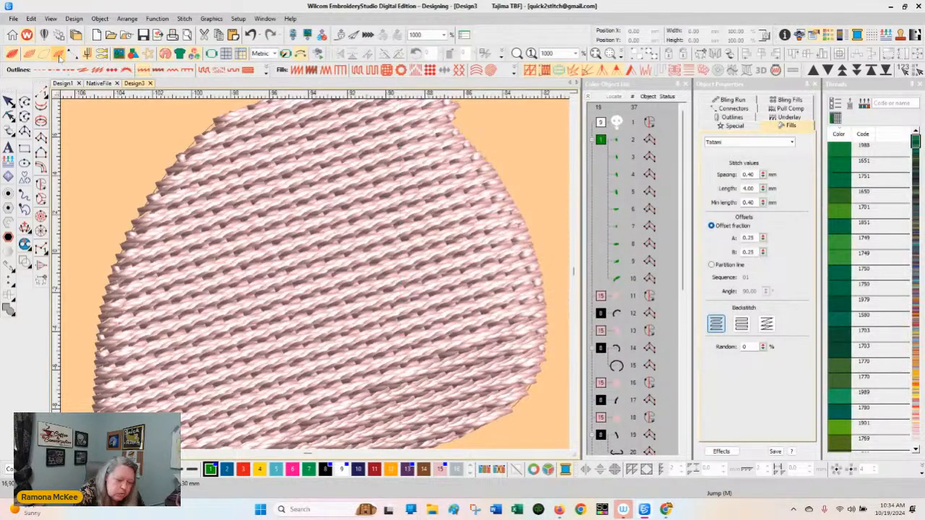
left_click(29, 55)
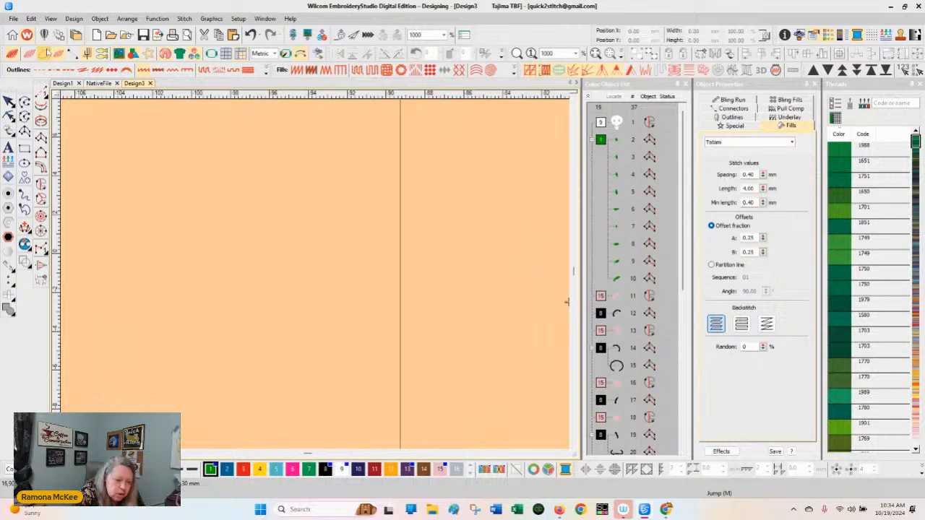
left_click(29, 55)
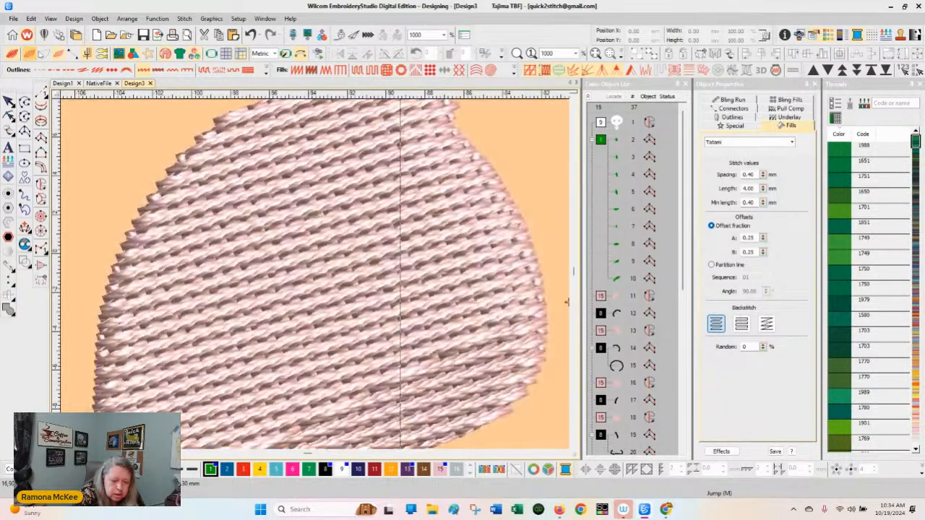
left_click(12, 56)
left_click(13, 56)
left_click(13, 56)
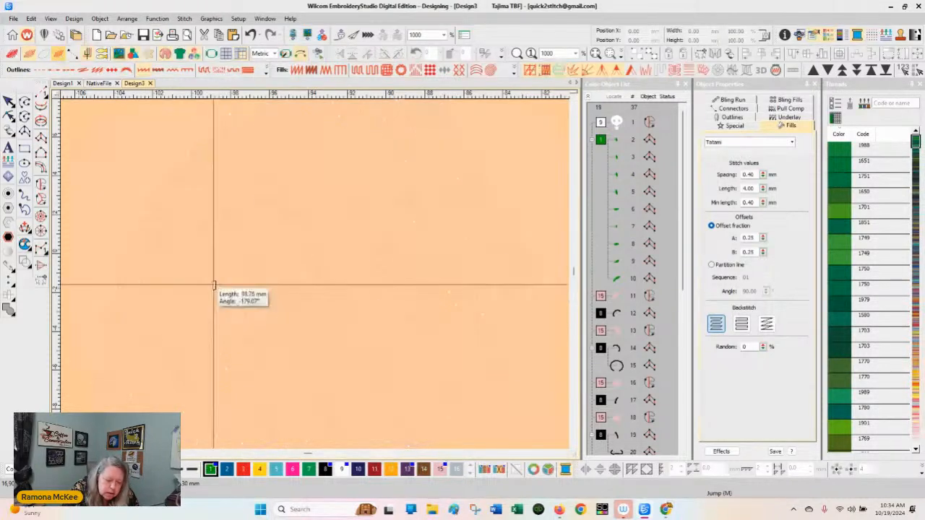
left_click(245, 316)
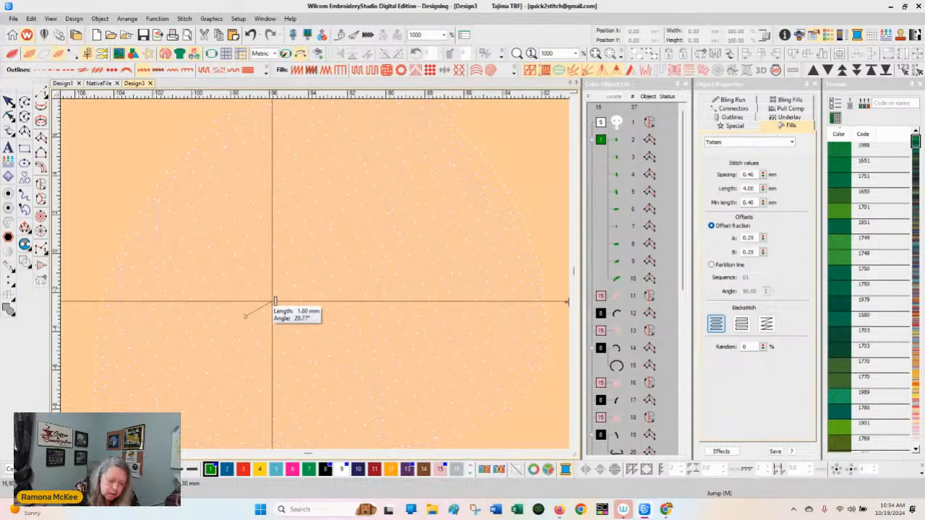
left_click(318, 281)
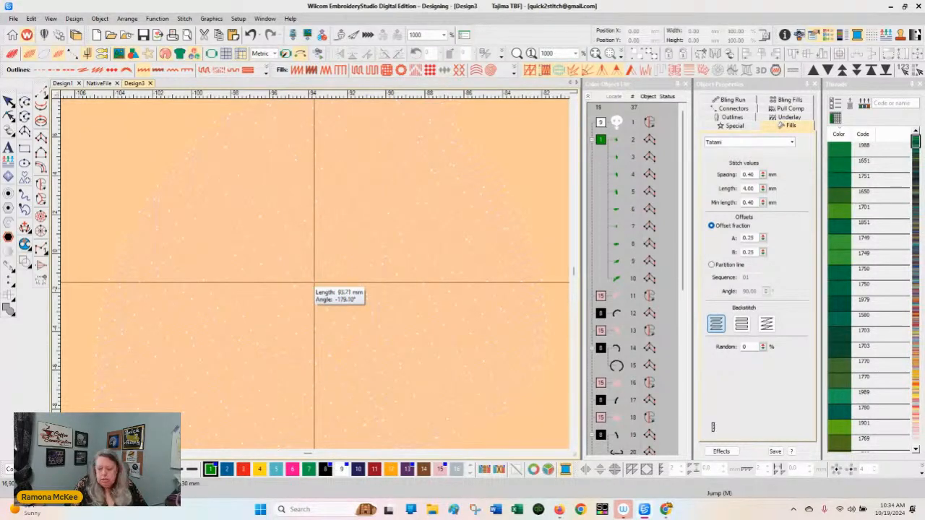
left_click(13, 55)
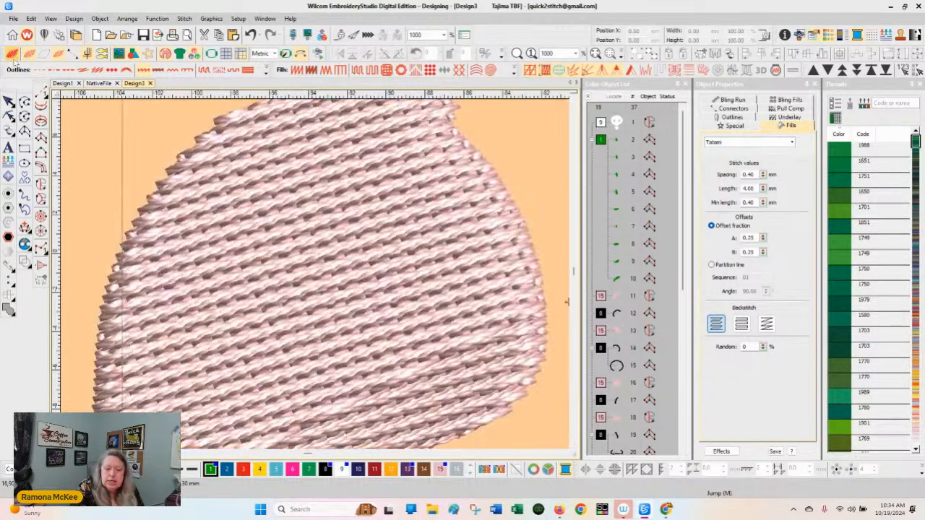
Step: Enlarge the detached pink fill proportionally to about 122 mm wide and 112 mm high
left_click(443, 35)
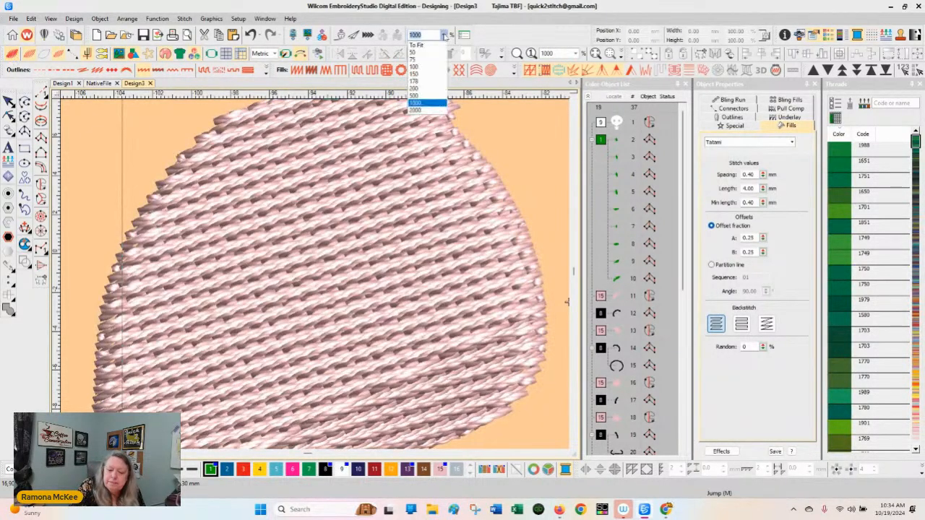
left_click(421, 91)
left_click(9, 101)
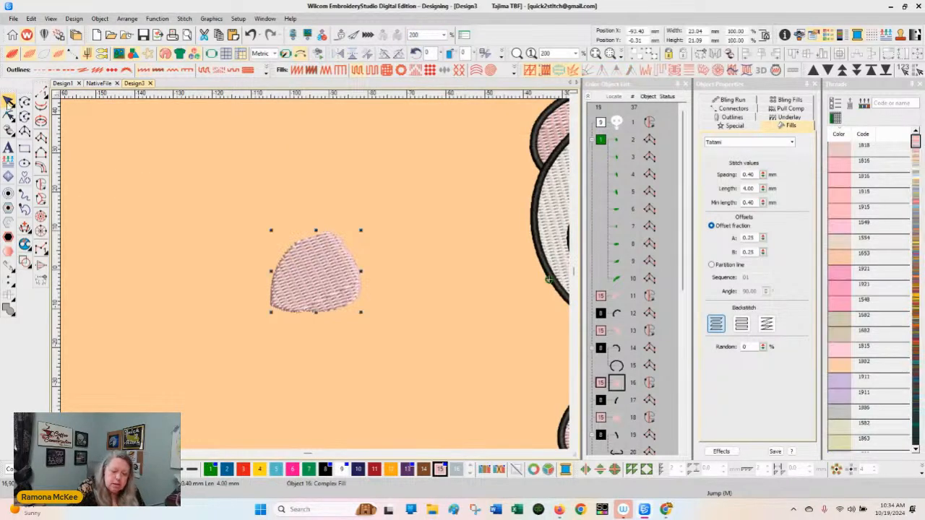
left_click_drag(270, 231, 370, 298)
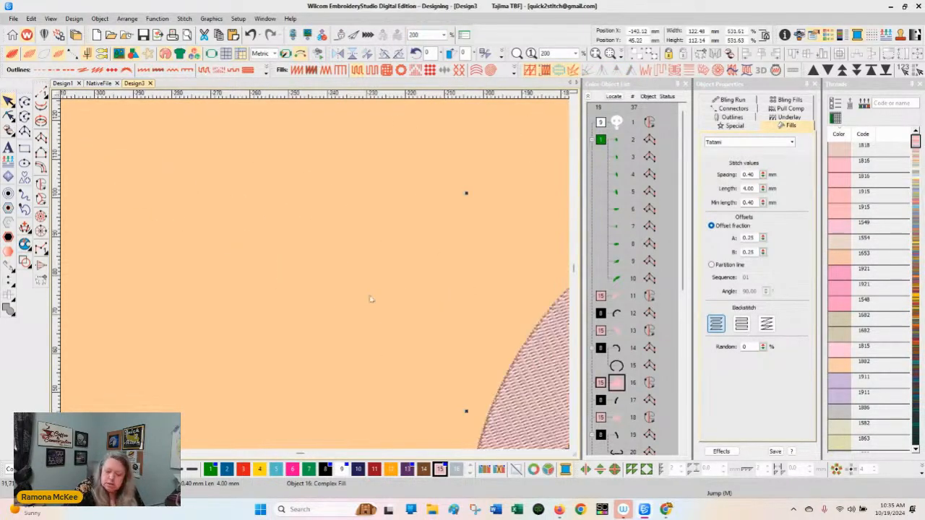
Step: Examine the enlarged pink fill's shape and its tatami stitch pattern at 1000% zoom
left_click(565, 454)
left_click(565, 454)
left_click(565, 454)
left_click(565, 454)
left_click(565, 454)
left_click(565, 454)
left_click(560, 455)
left_click(560, 456)
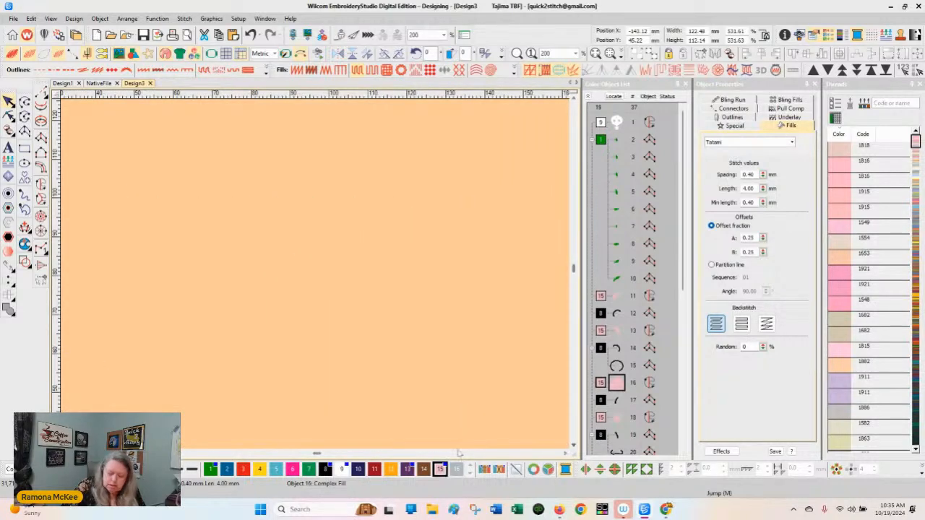
left_click_drag(320, 454, 304, 456)
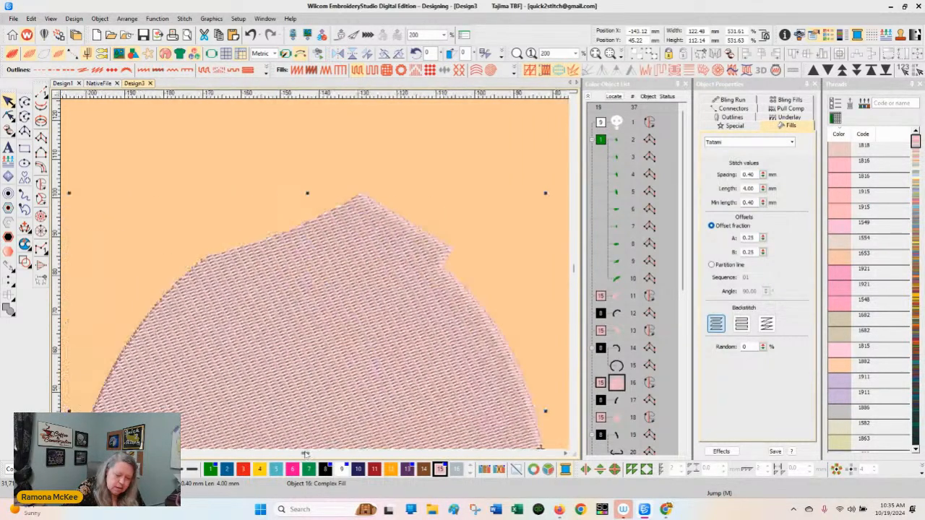
left_click(573, 448)
left_click(573, 448)
left_click(574, 447)
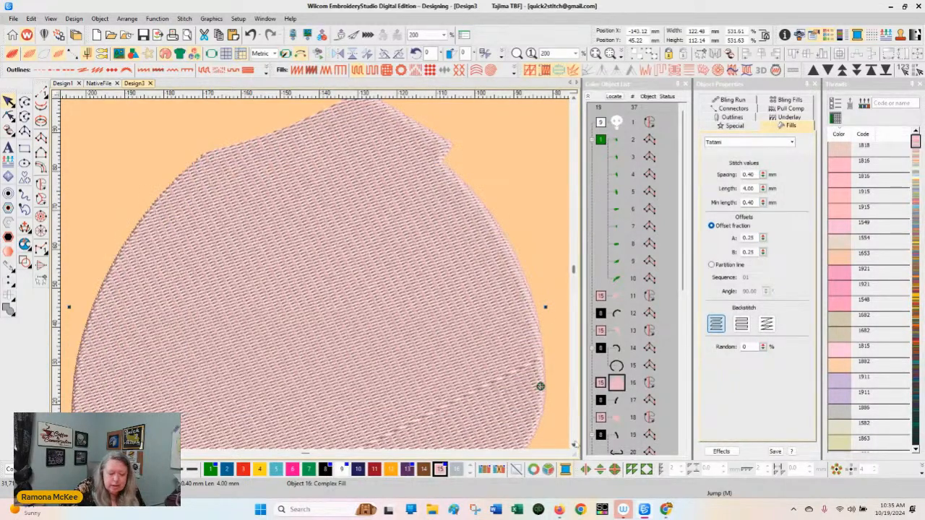
left_click(446, 35)
left_click(430, 113)
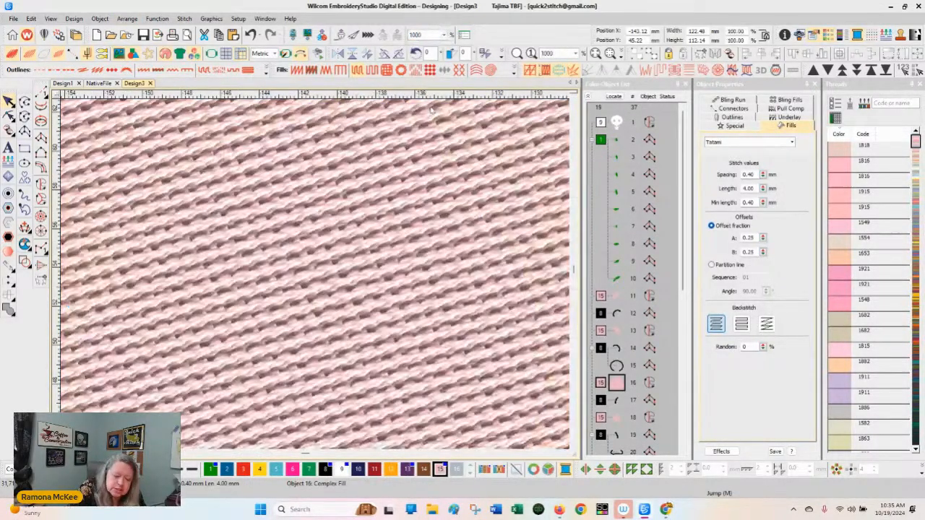
Step: Hide the stitches of the enlarged fill and measure the stitch length between two of its needle points
left_click(15, 55)
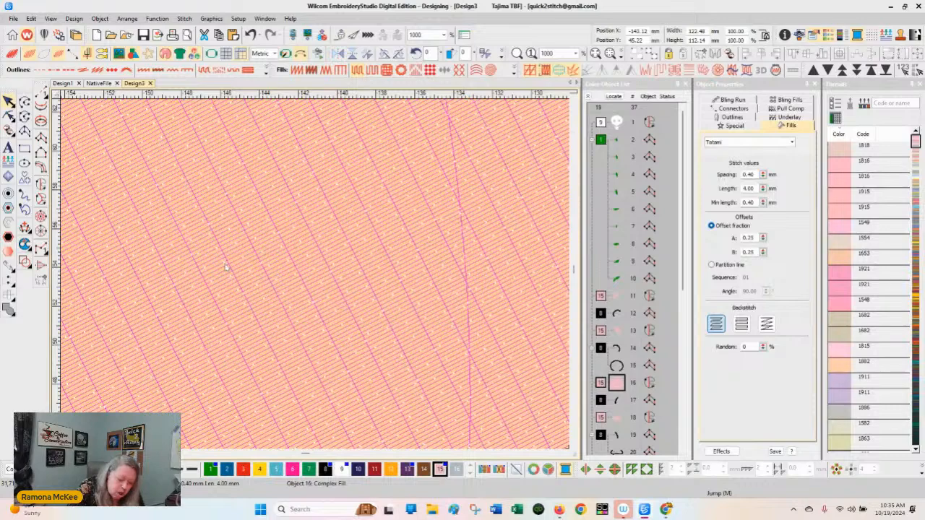
key("m")
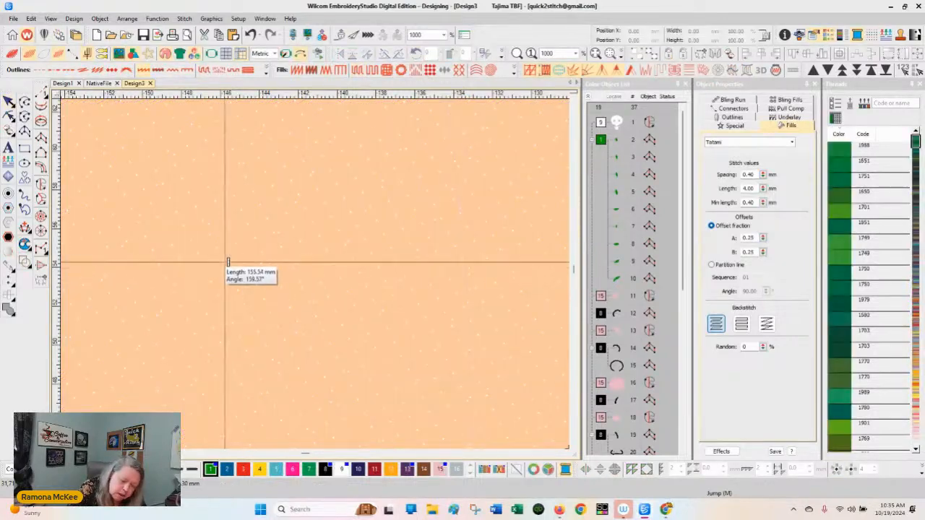
left_click(227, 262)
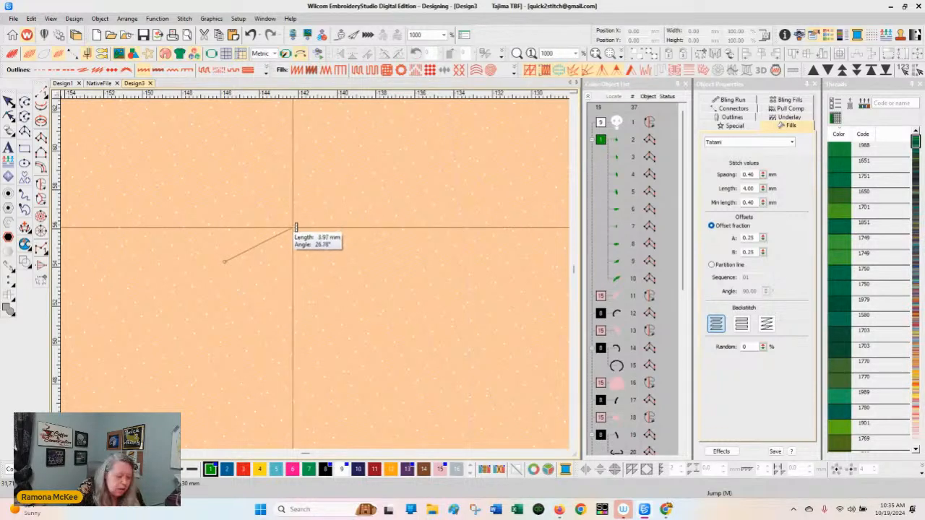
key("Escape")
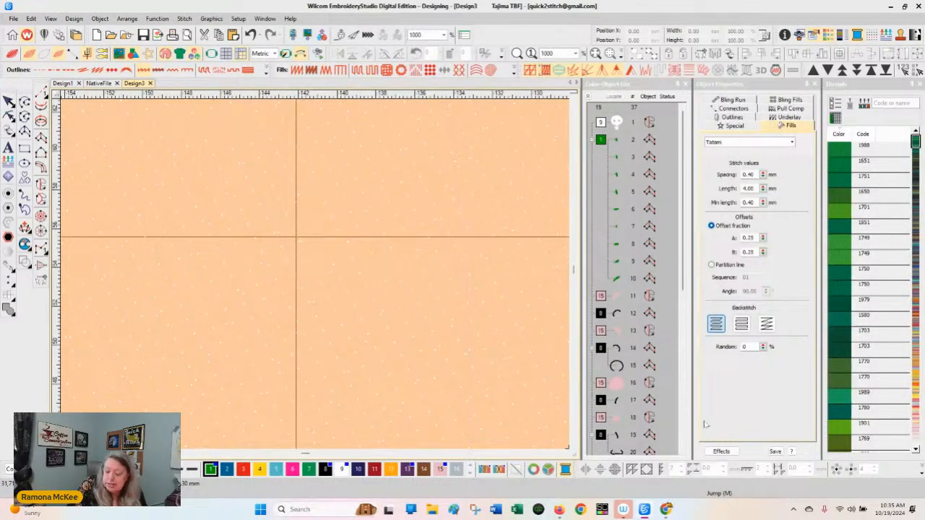
Step: Restore the enlarged pink fill's stitches to the realistic TrueView display at 100% zoom
key("1")
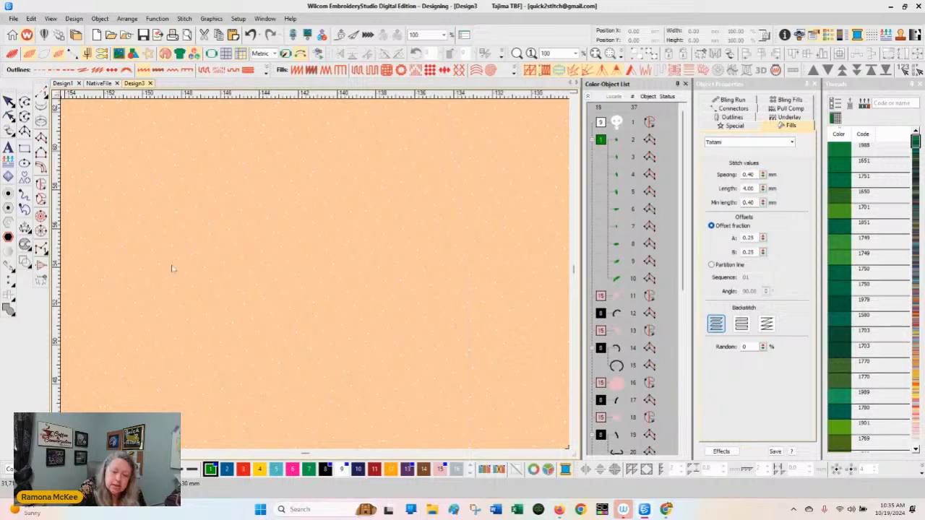
left_click(444, 35)
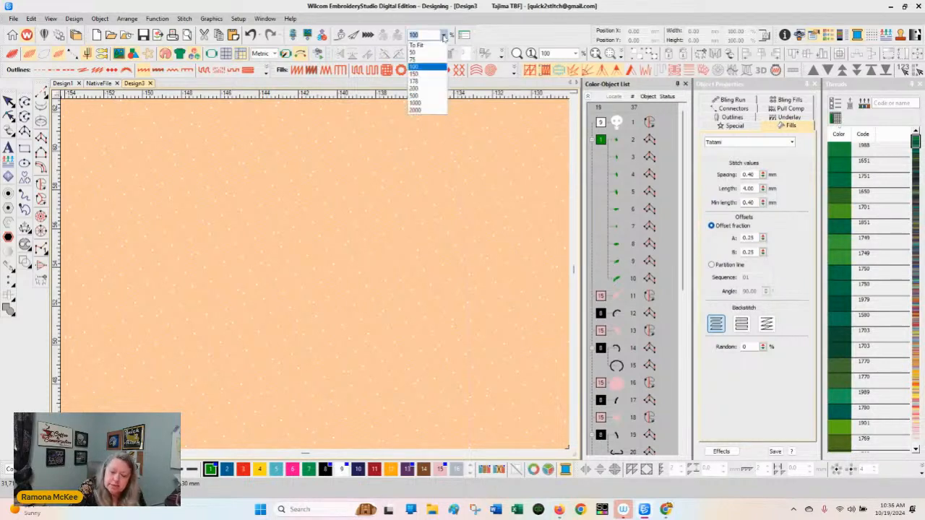
left_click(419, 70)
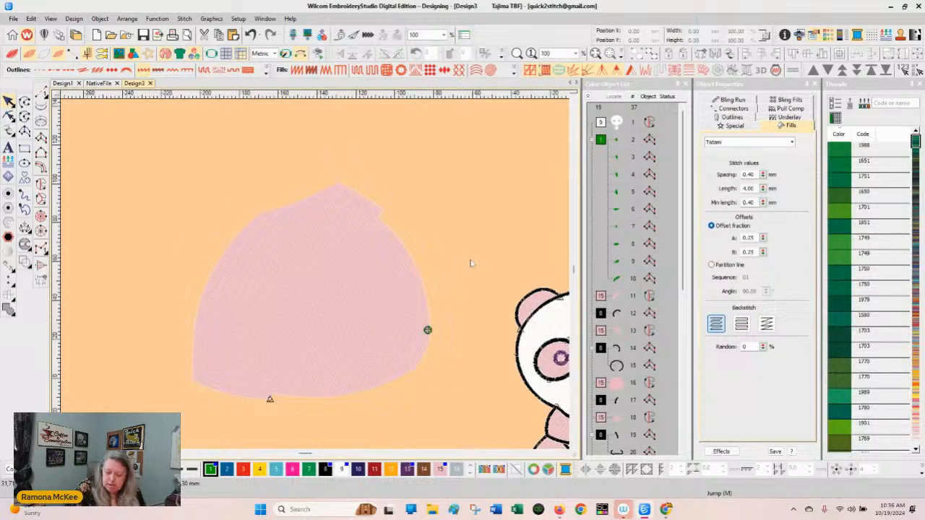
left_click(12, 54)
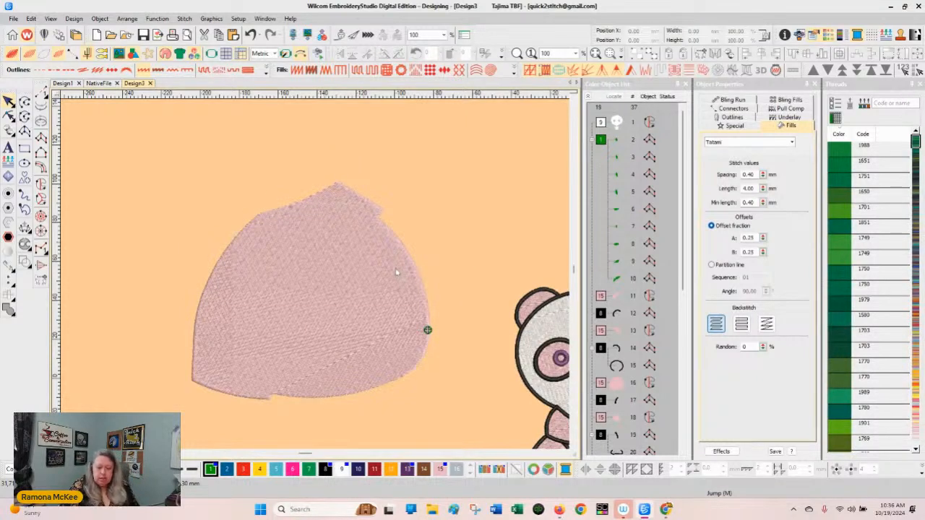
Step: Delete the enlarged pink fill and bring the whole panda into view
left_click(401, 270)
key("Delete")
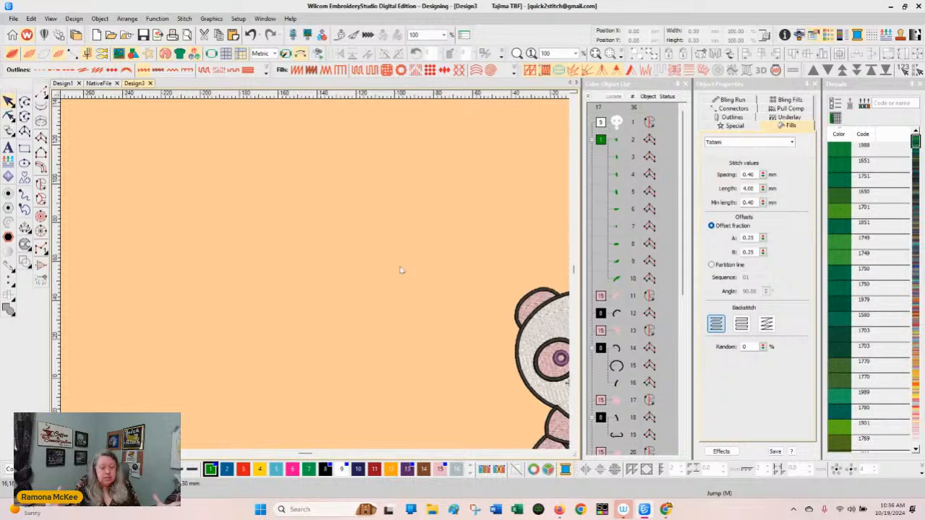
left_click(565, 453)
left_click(566, 454)
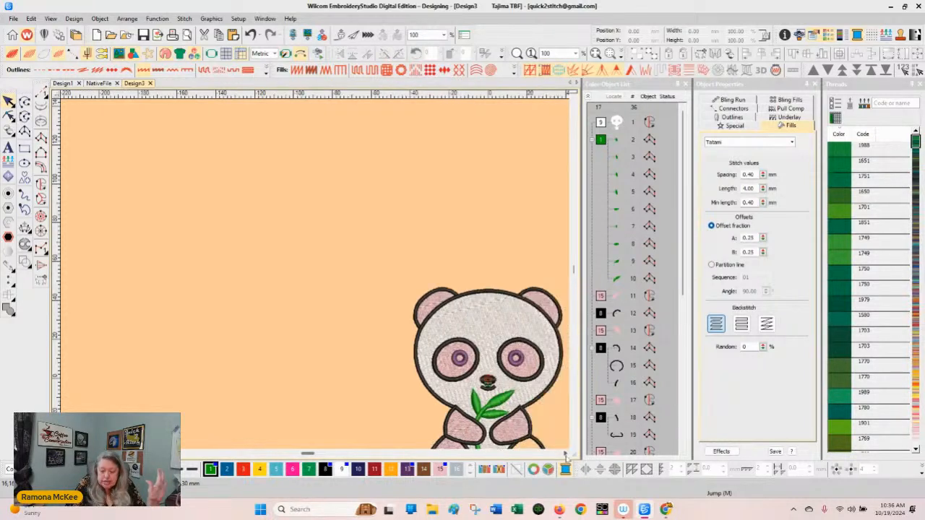
left_click(566, 454)
left_click(566, 453)
left_click(573, 442)
left_click(573, 442)
left_click(573, 443)
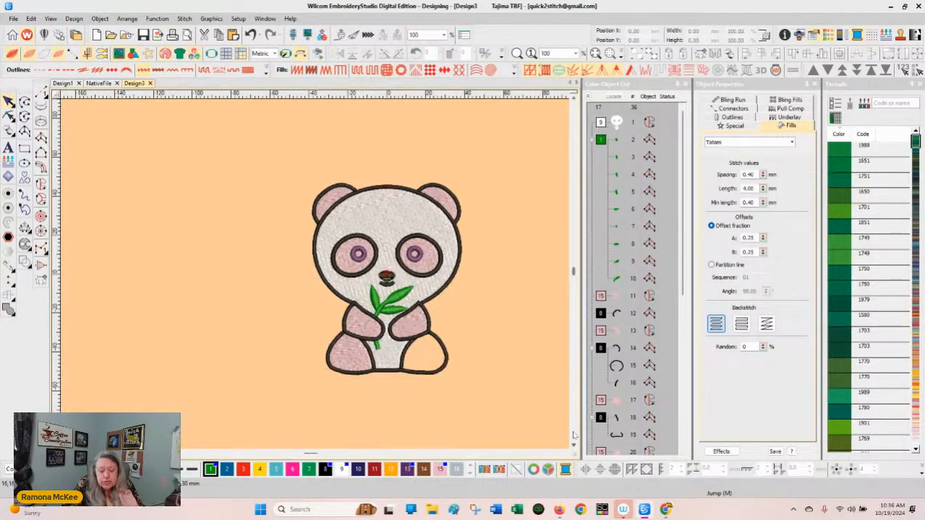
Step: Undo the deletion and the earlier changes to the pink fill, back to its original size and place in the panda's leg
left_click(250, 35)
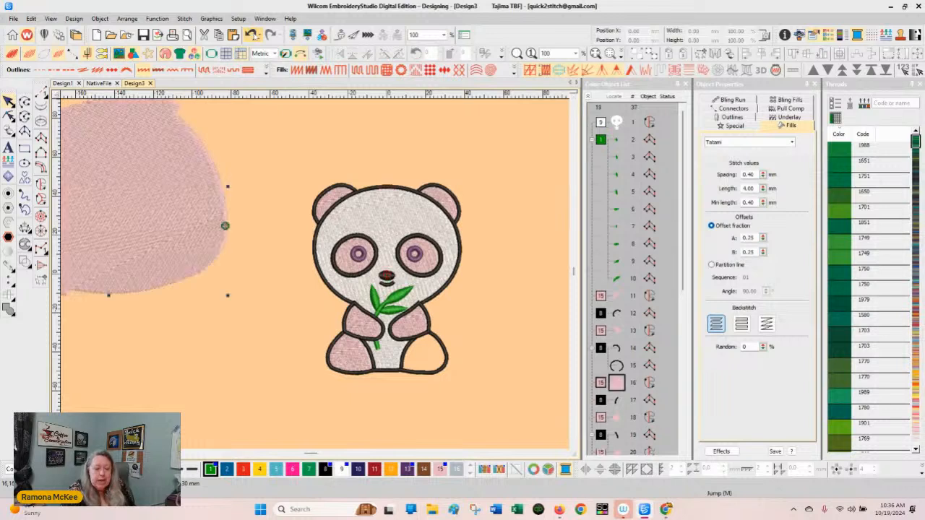
left_click(250, 35)
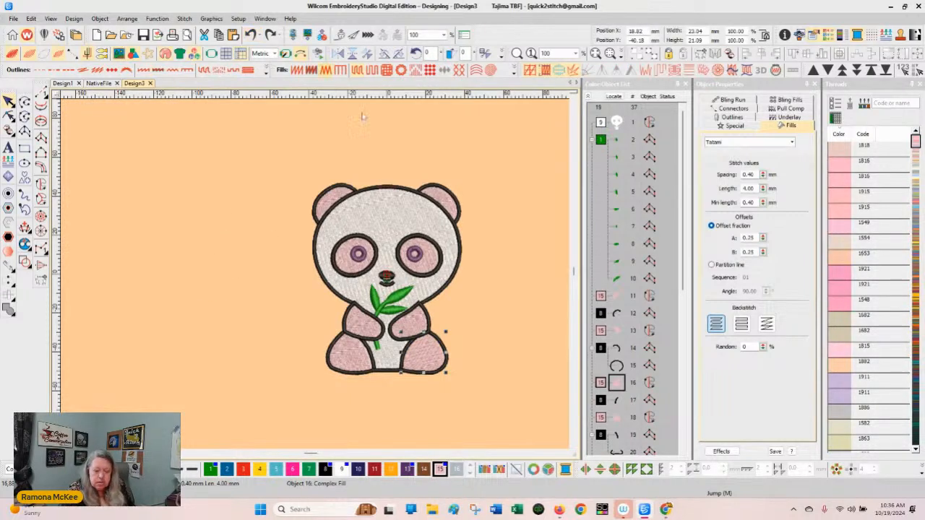
left_click(508, 303)
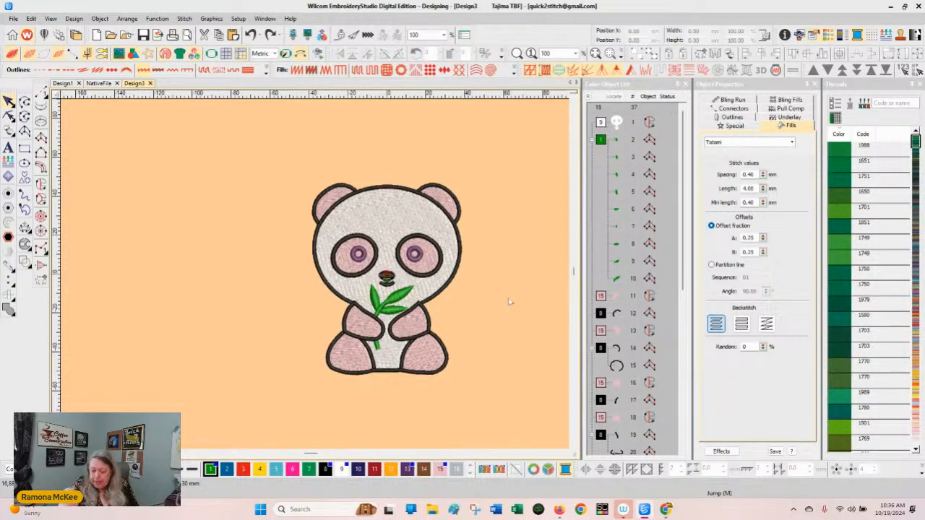
Step: Recolour both purple satin pupils to black, palette colour 8
left_click(414, 251)
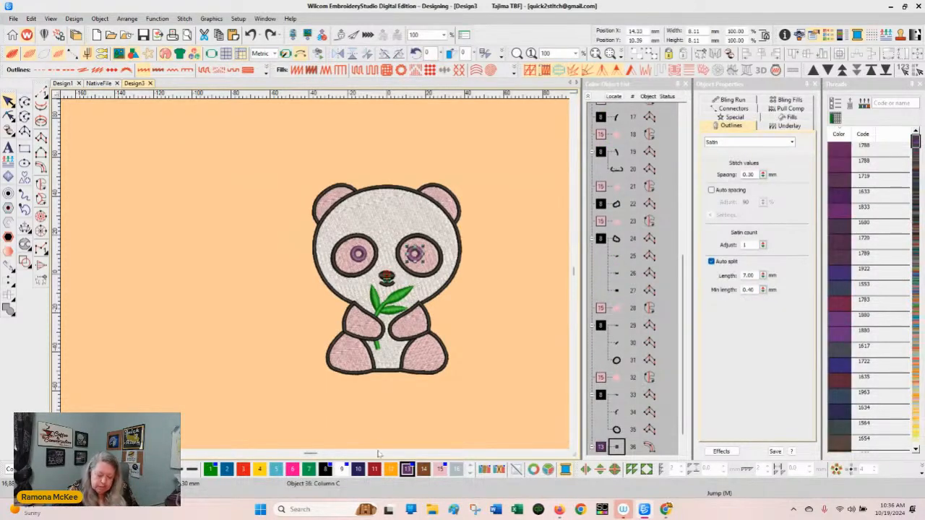
left_click(358, 254, "ctrl")
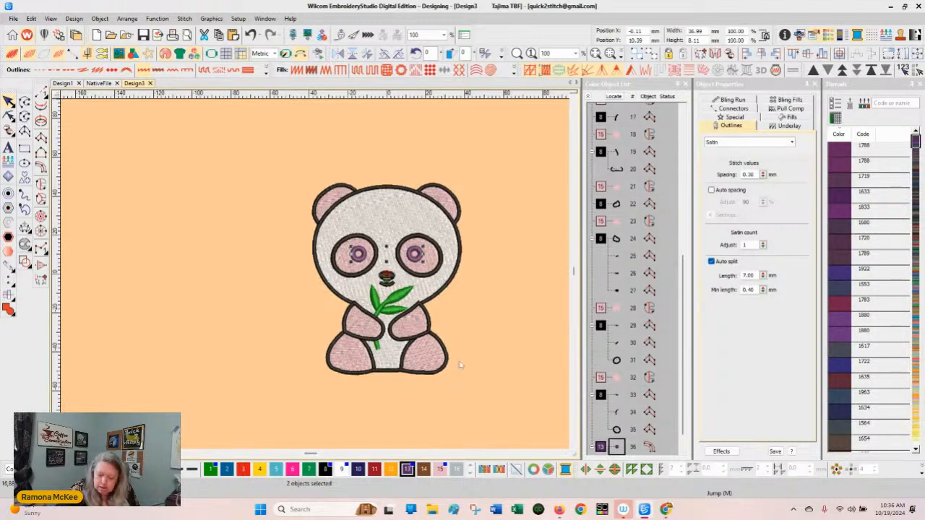
left_click_drag(687, 333, 687, 347)
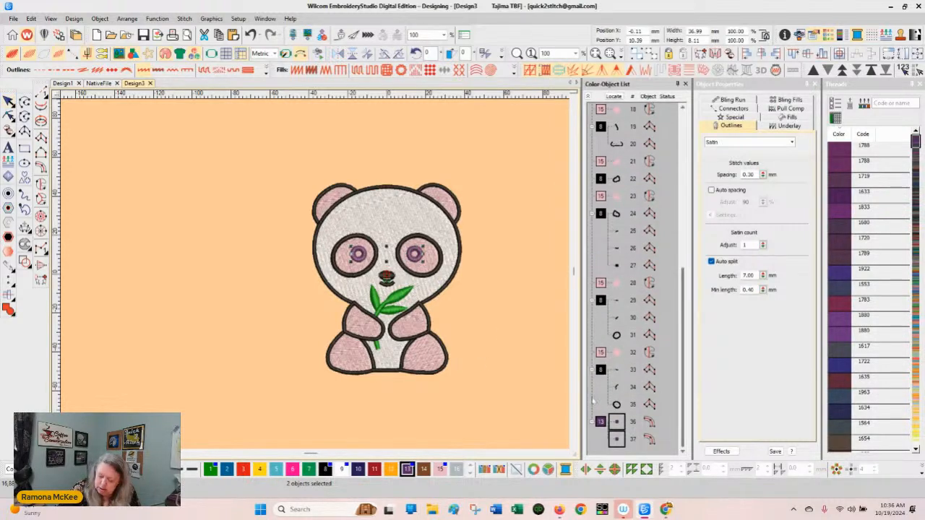
left_click(326, 470)
left_click(510, 295)
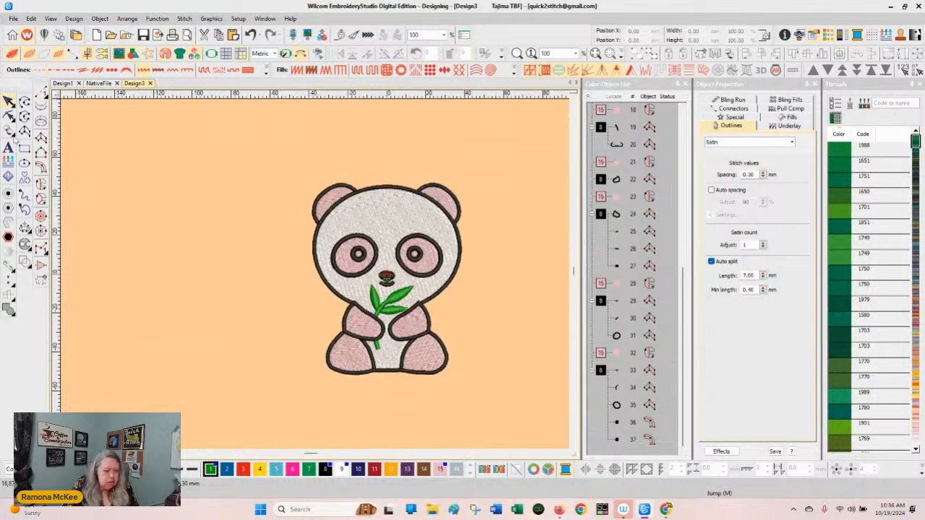
Step: Create the lettering "16,874" in the Block2 font and place it beside the panda's arm
left_click(9, 147)
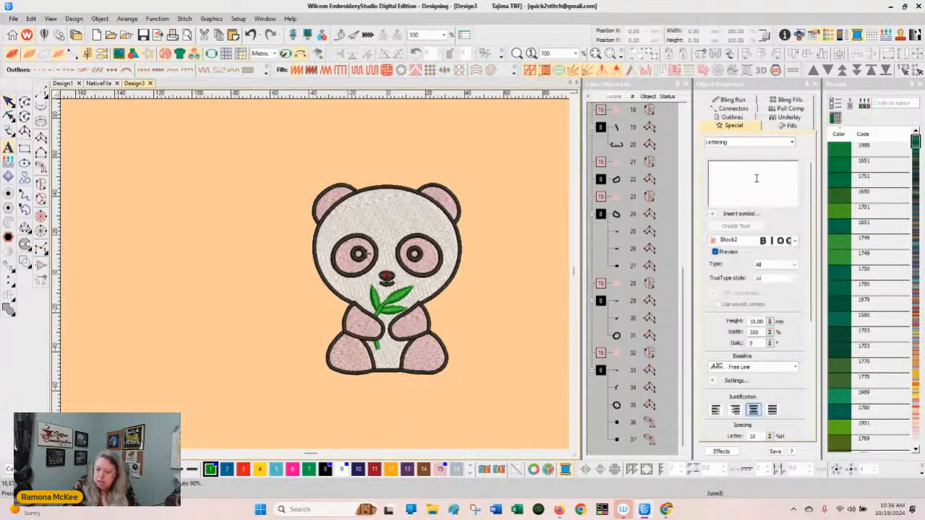
type("16")
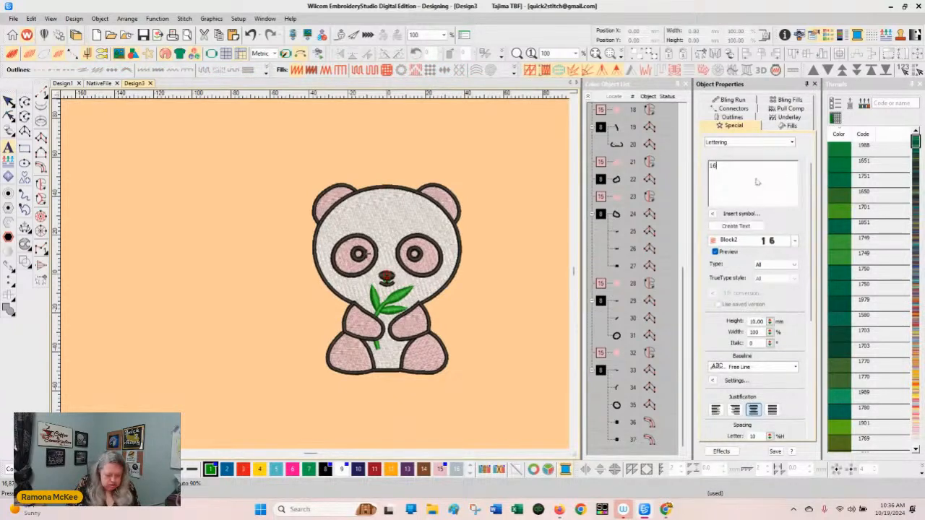
type(",874")
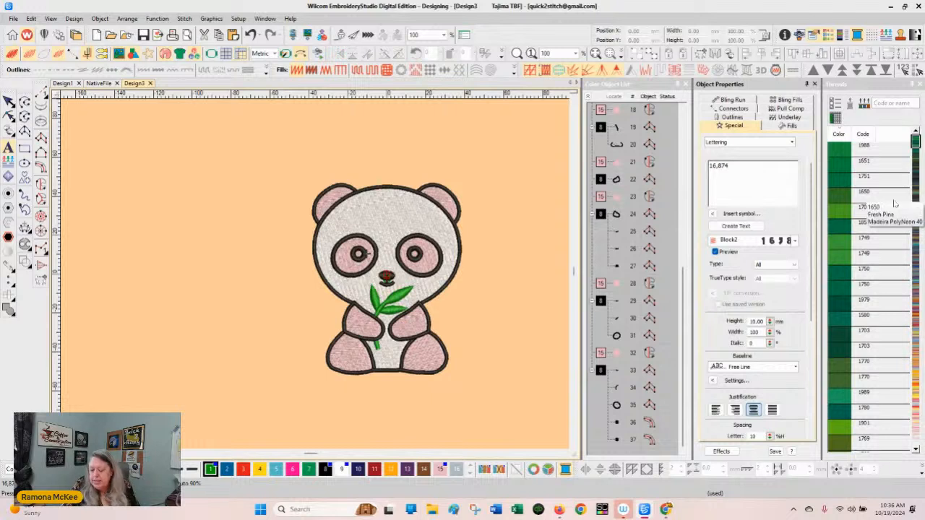
left_click(725, 227)
left_click(234, 237)
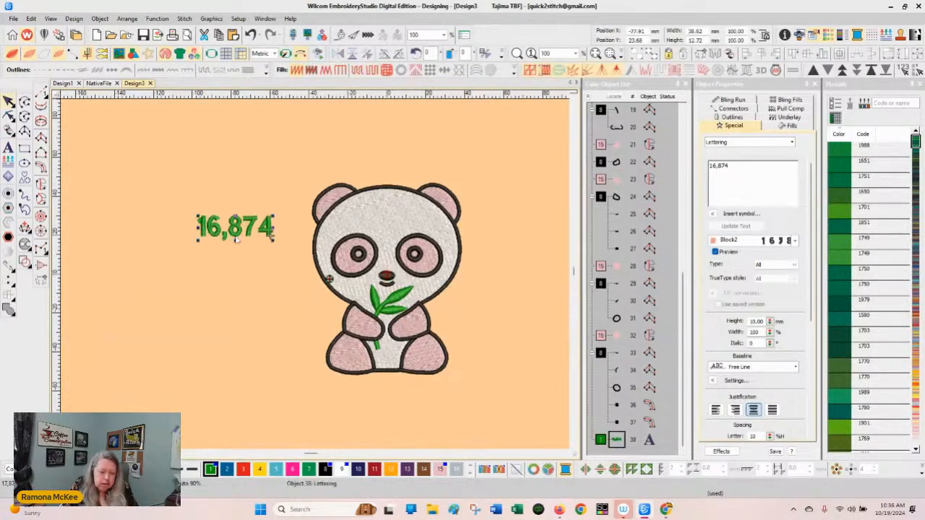
left_click_drag(236, 239, 296, 320)
left_click(517, 131)
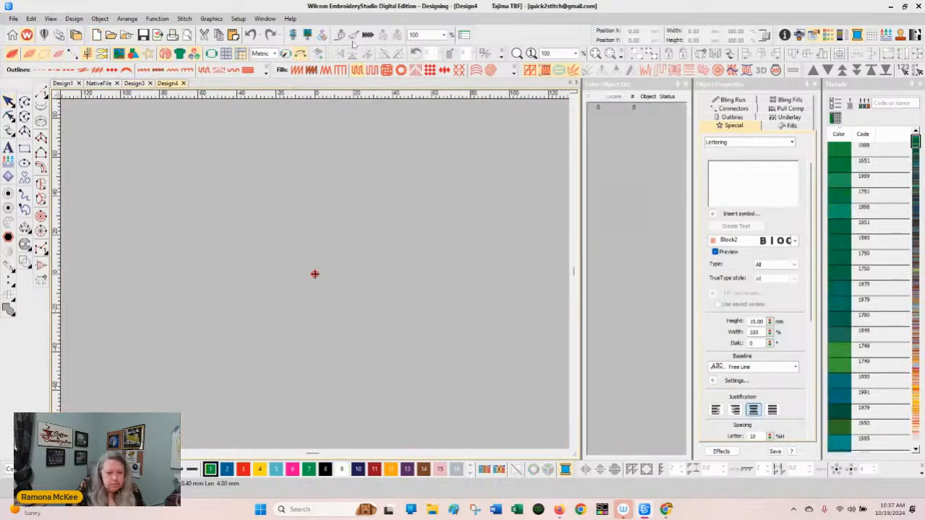
Step: Import PES File.PES into the new blank design
left_click(293, 34)
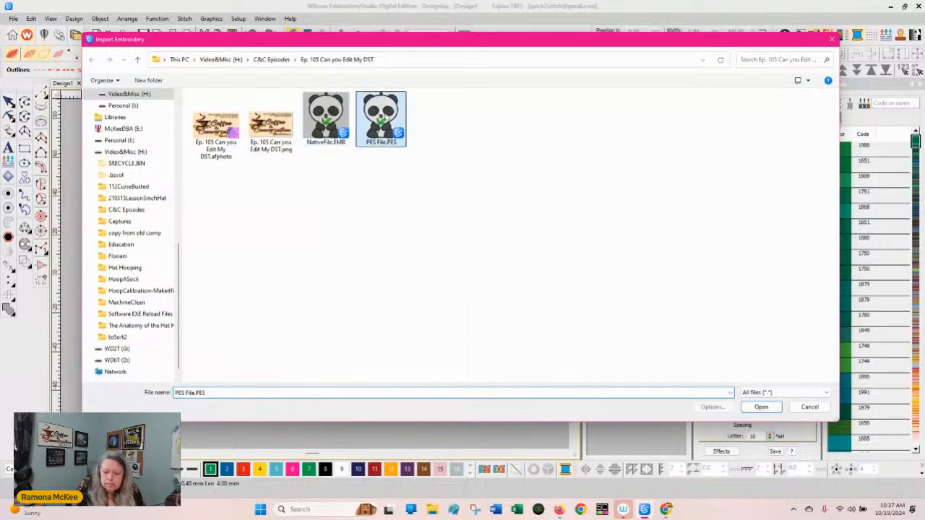
left_click(381, 118)
left_click(763, 408)
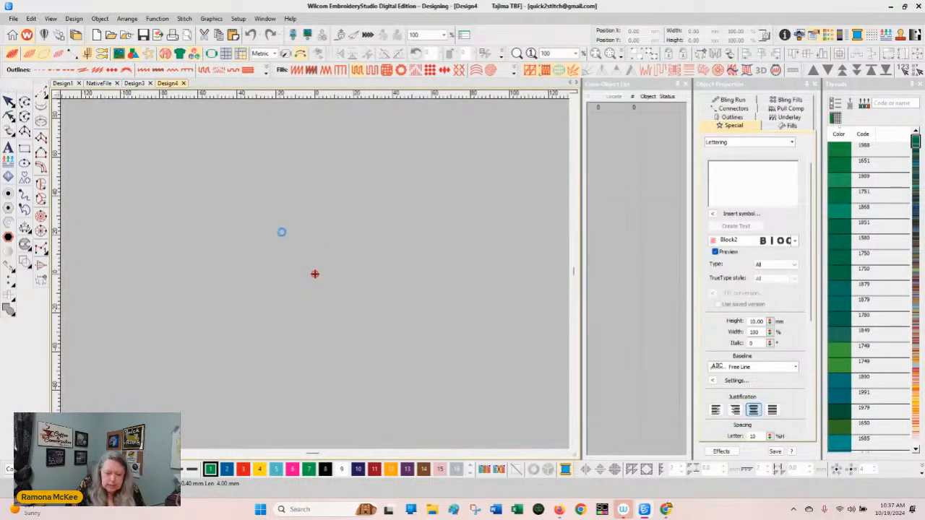
left_click(458, 224)
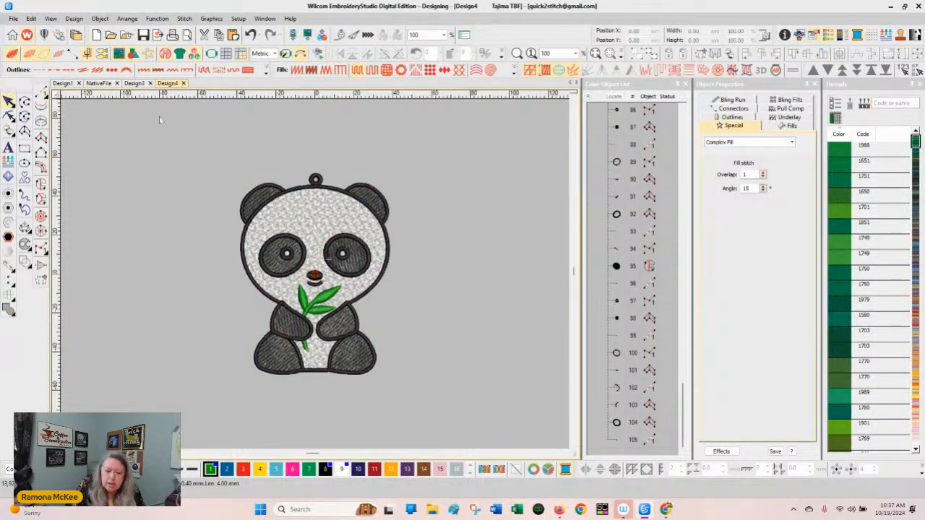
Step: Replace the imported panda by deleting it and importing PES File.PES again with object and outline recognition turned off
left_click_drag(202, 133, 472, 425)
key("Delete")
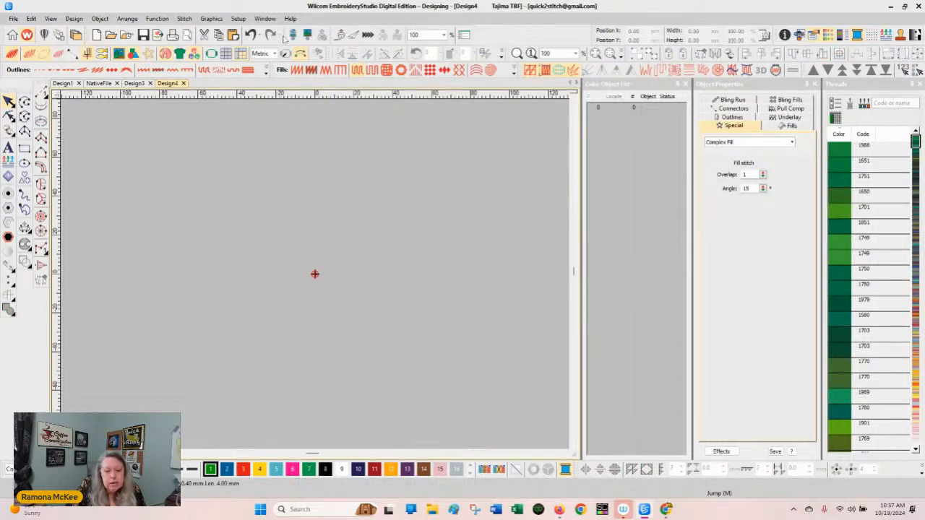
left_click(293, 34)
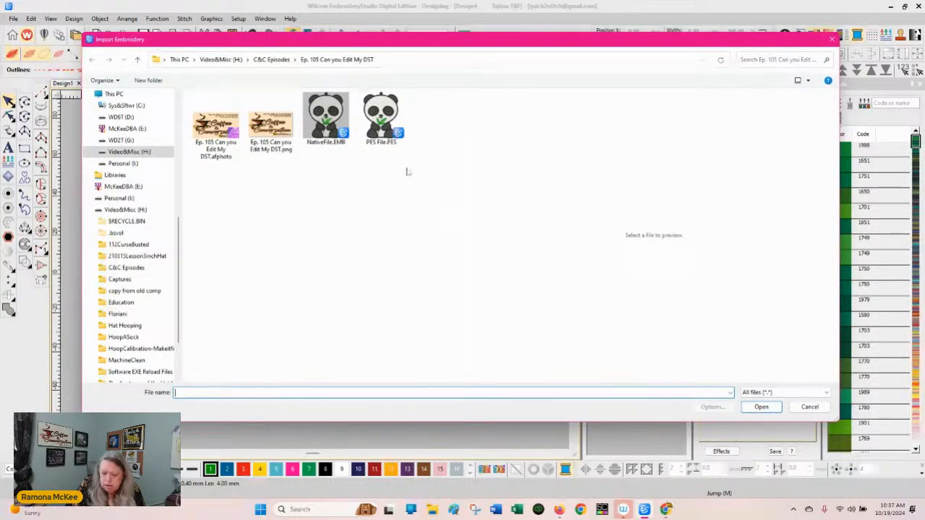
left_click(381, 116)
left_click(711, 407)
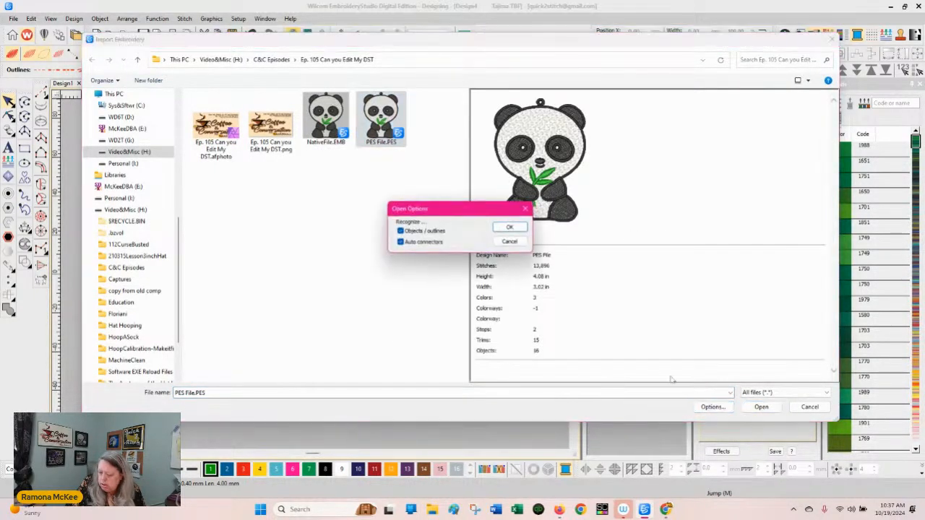
left_click(510, 226)
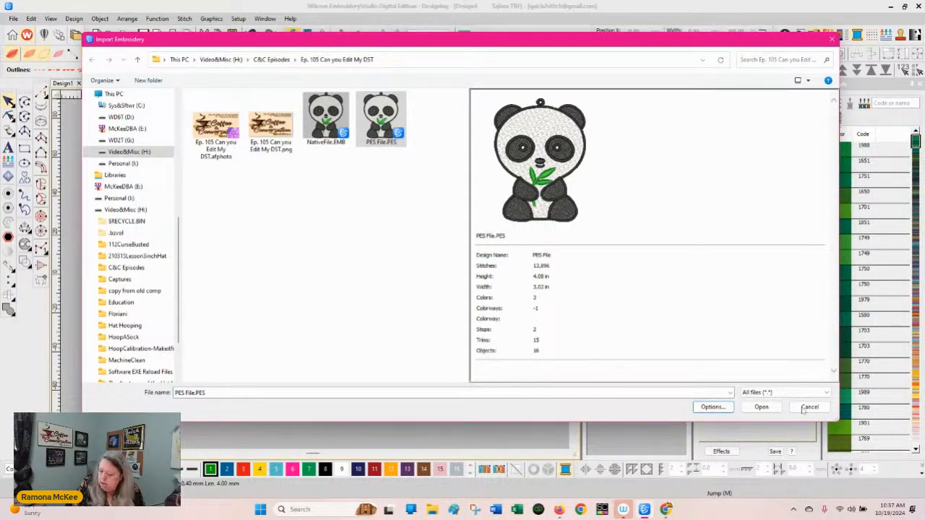
left_click(761, 407)
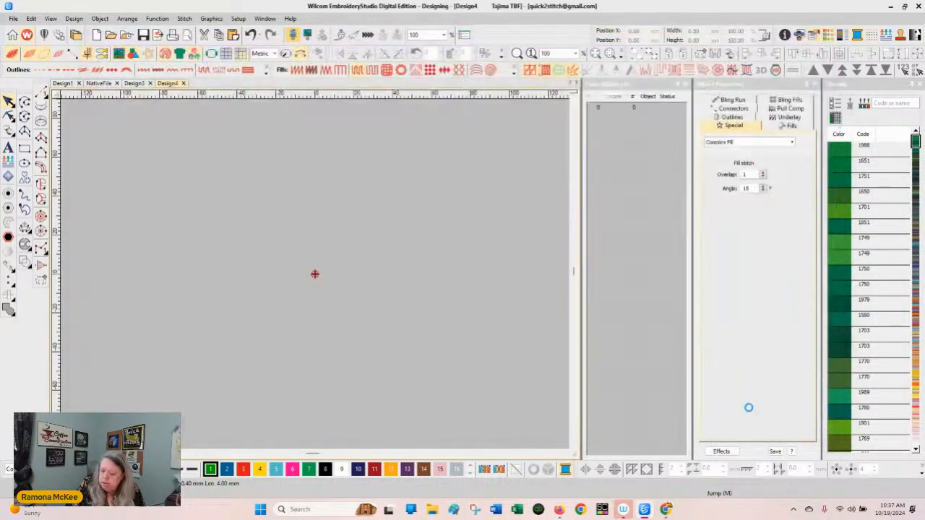
left_click(457, 271)
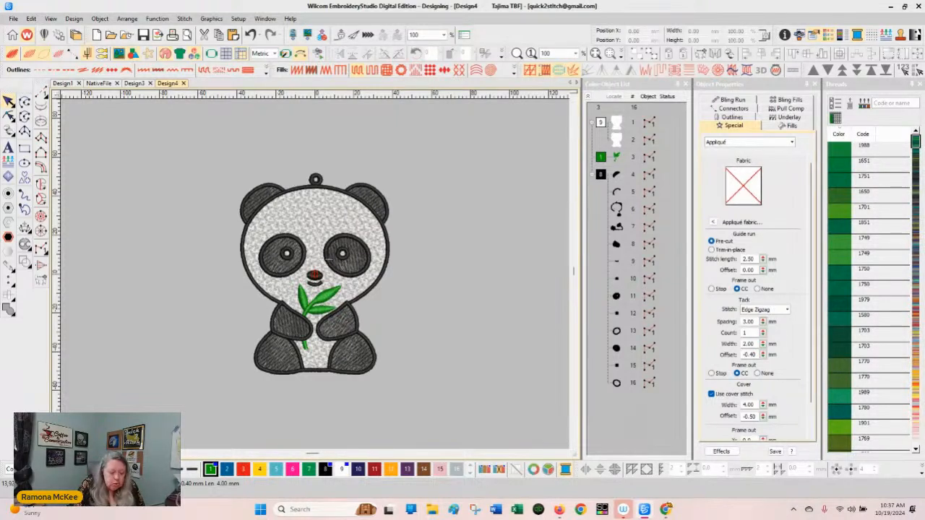
Step: Set the background to golden yellow and examine the stitches of the imported panda's face at 1000% zoom
left_click(173, 470)
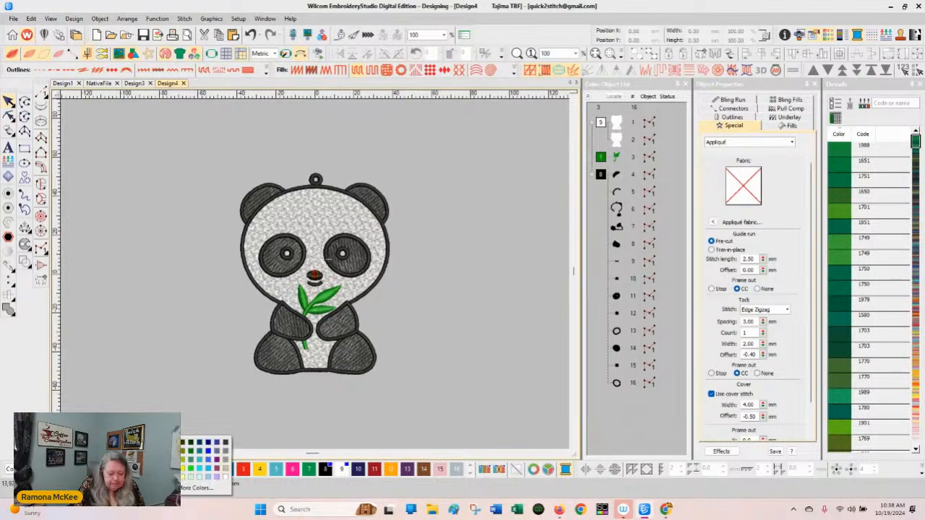
left_click(173, 468)
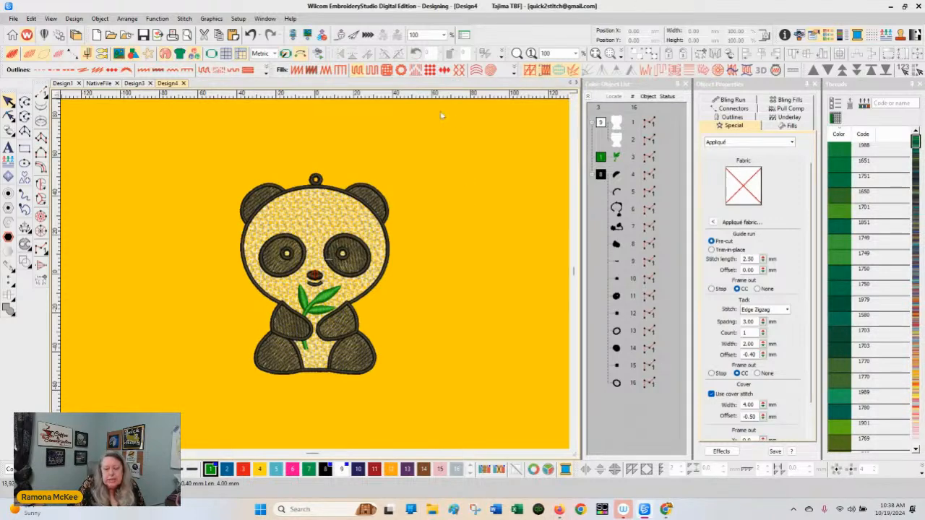
left_click(444, 34)
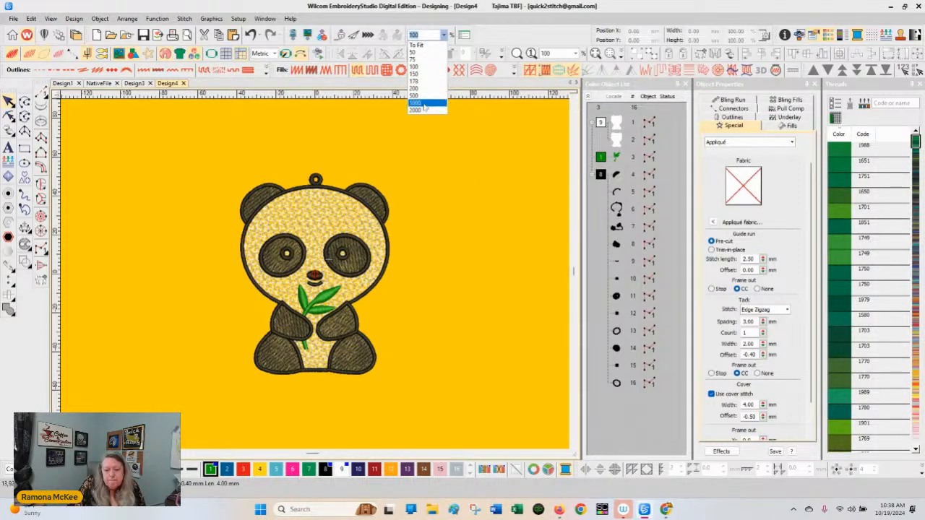
left_click(425, 105)
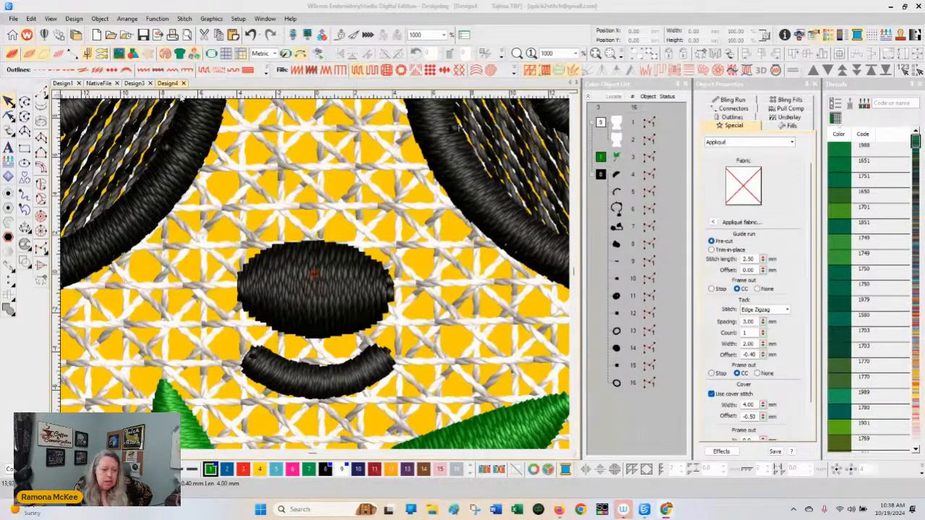
Step: Close the imported PES design Design4 and show the design information for the panda in Design3
left_click(183, 83)
left_click(460, 274)
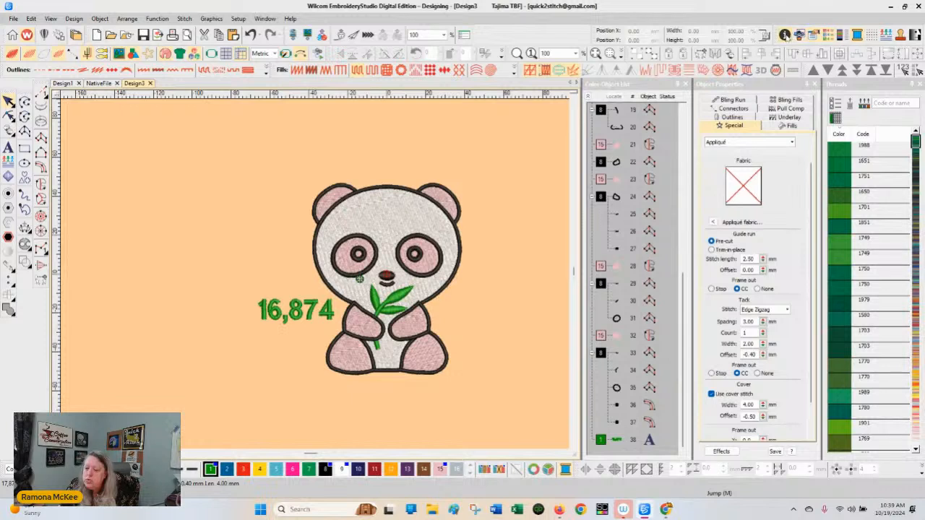
left_click(785, 34)
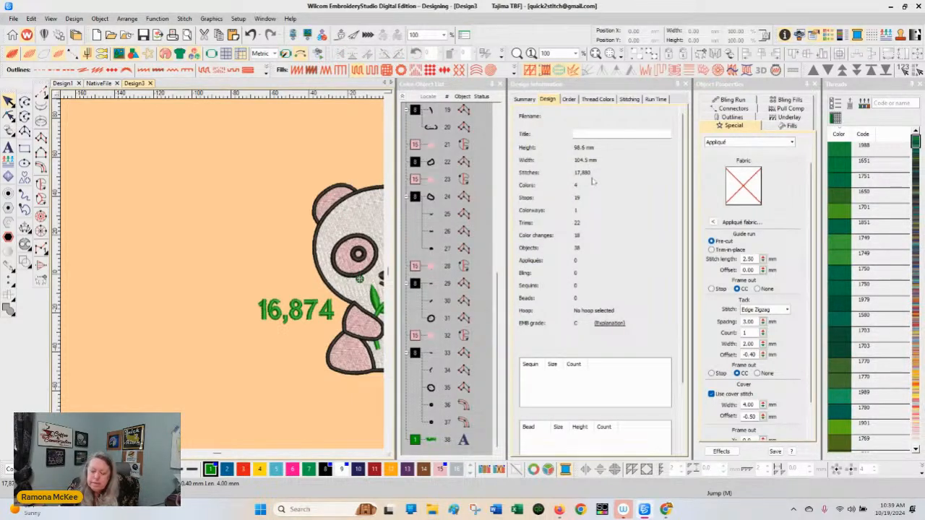
Step: Delete the green "16,874" lettering beside the panda so only the panda's stitches are counted
left_click(276, 318)
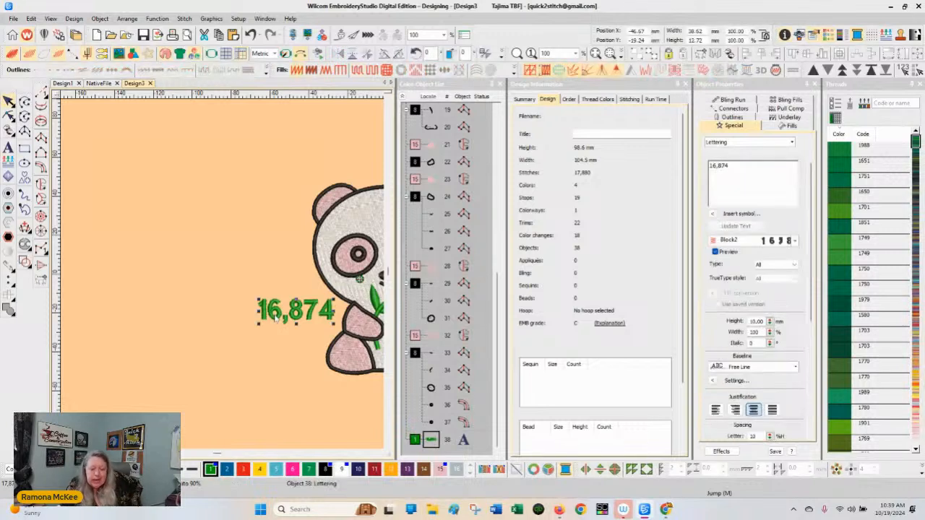
key("Delete")
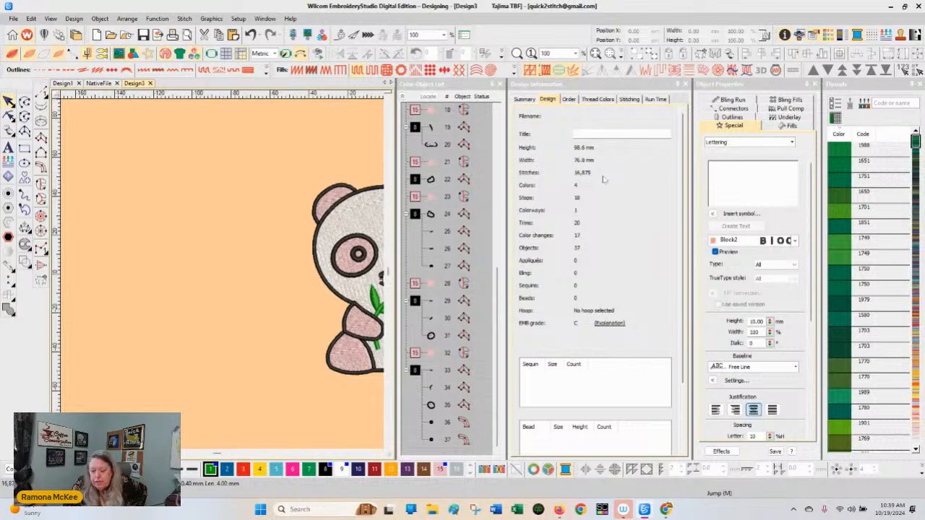
left_click(377, 455)
left_click(377, 455)
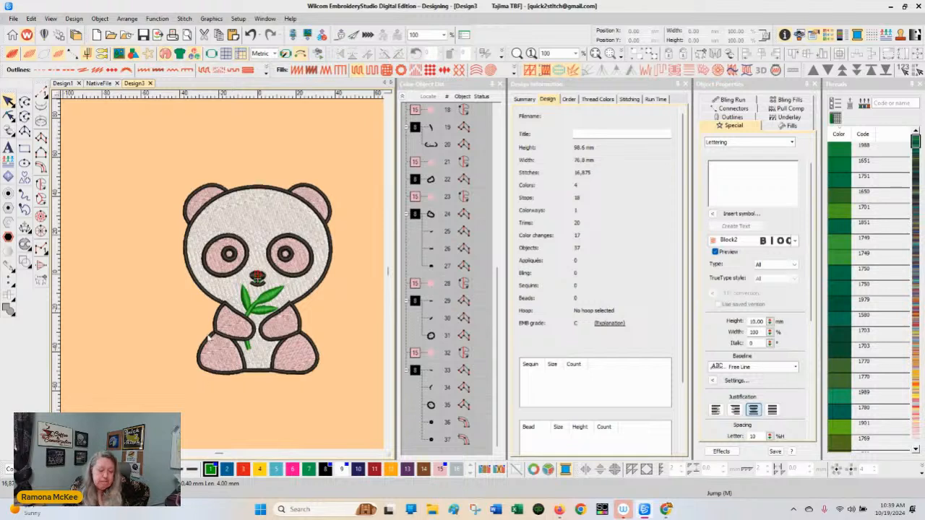
Step: Group the pink fills of the panda's left-hand arm and leg consecutively in the stitching sequence
left_click(227, 322)
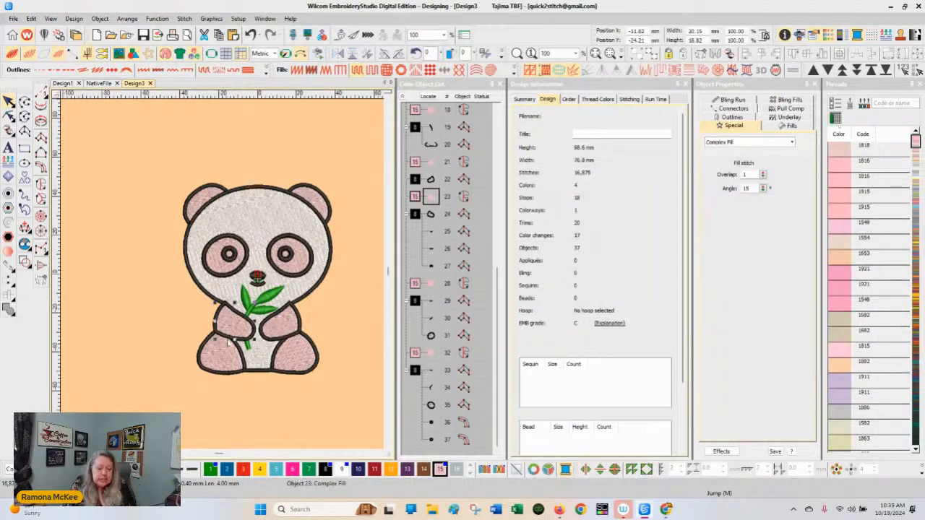
left_click(222, 364, "ctrl")
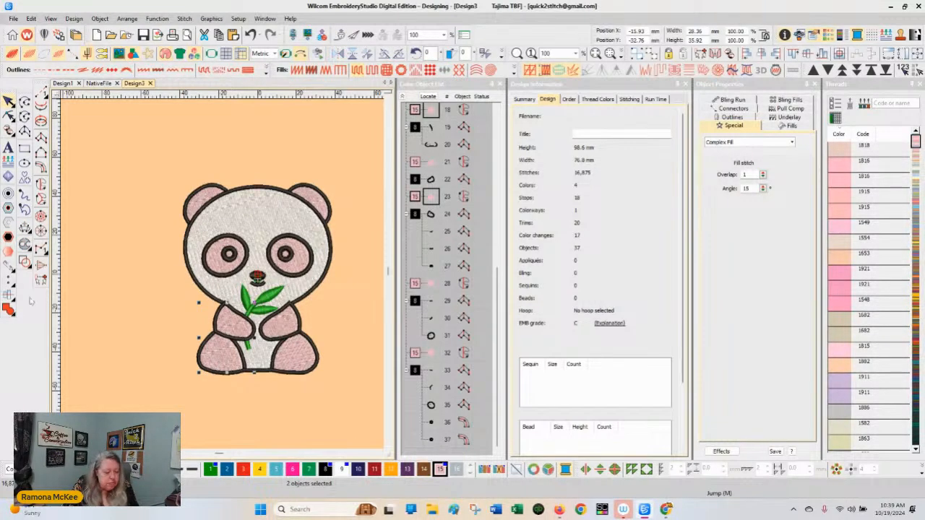
left_click(7, 308)
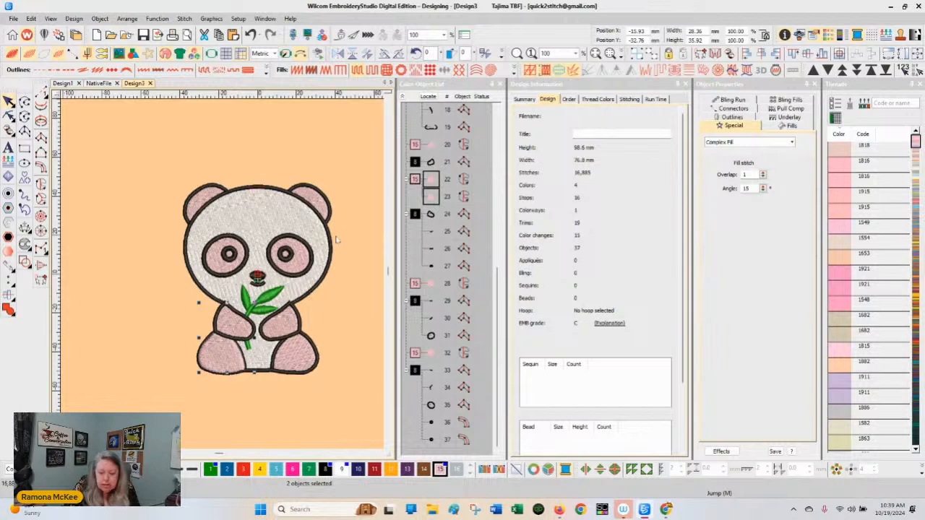
Step: Move the paired pink arm and leg fills to the start of the stitching sequence and close the design information
left_click(434, 182)
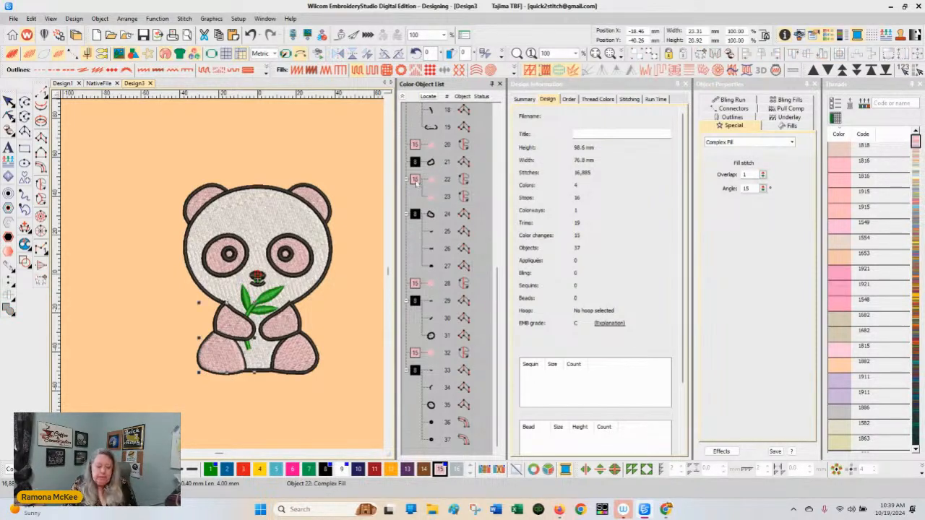
left_click(431, 195, "ctrl")
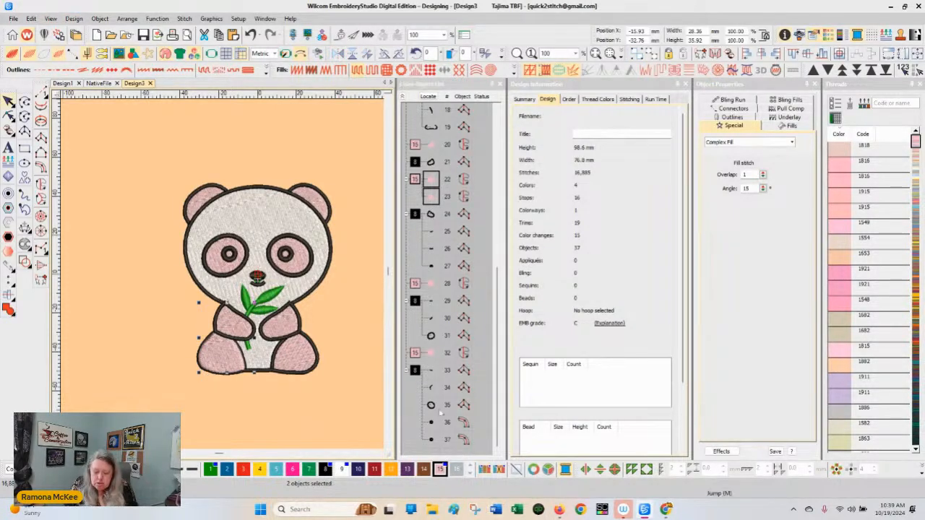
left_click(873, 69)
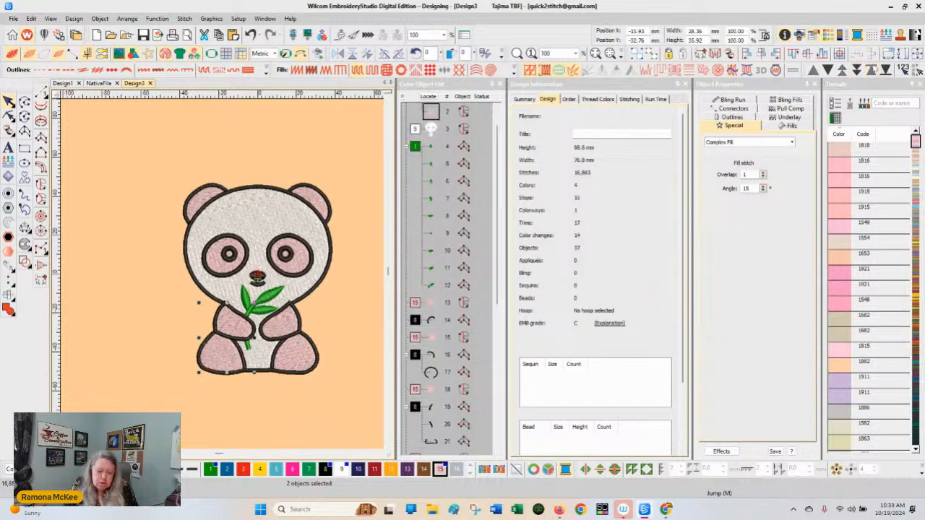
left_click(331, 107)
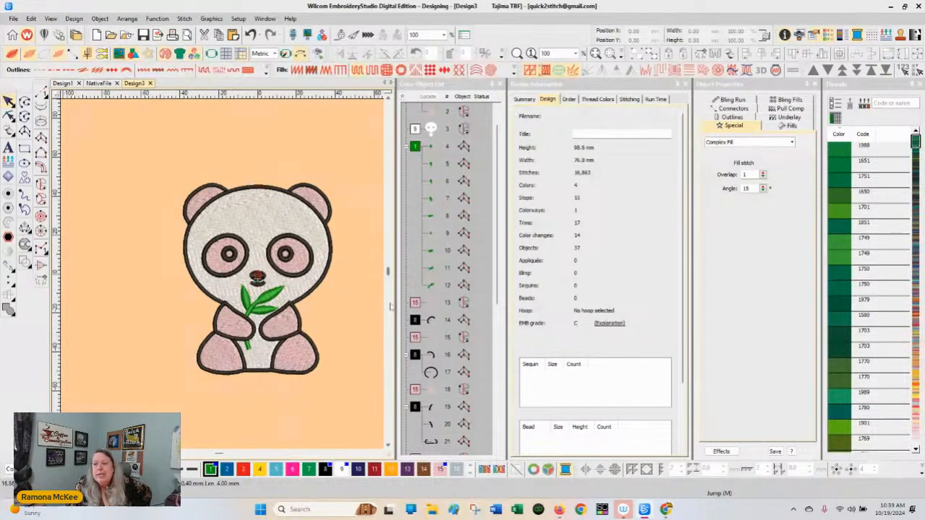
left_click(683, 84)
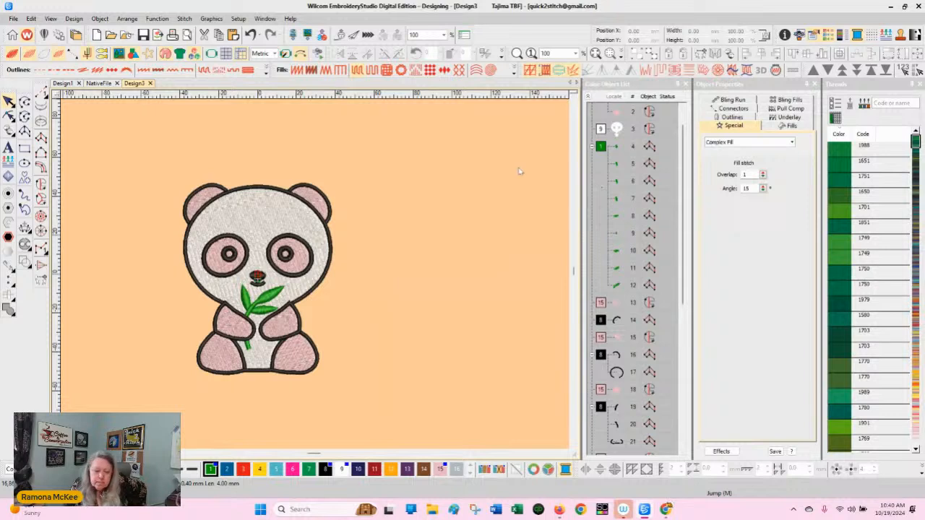